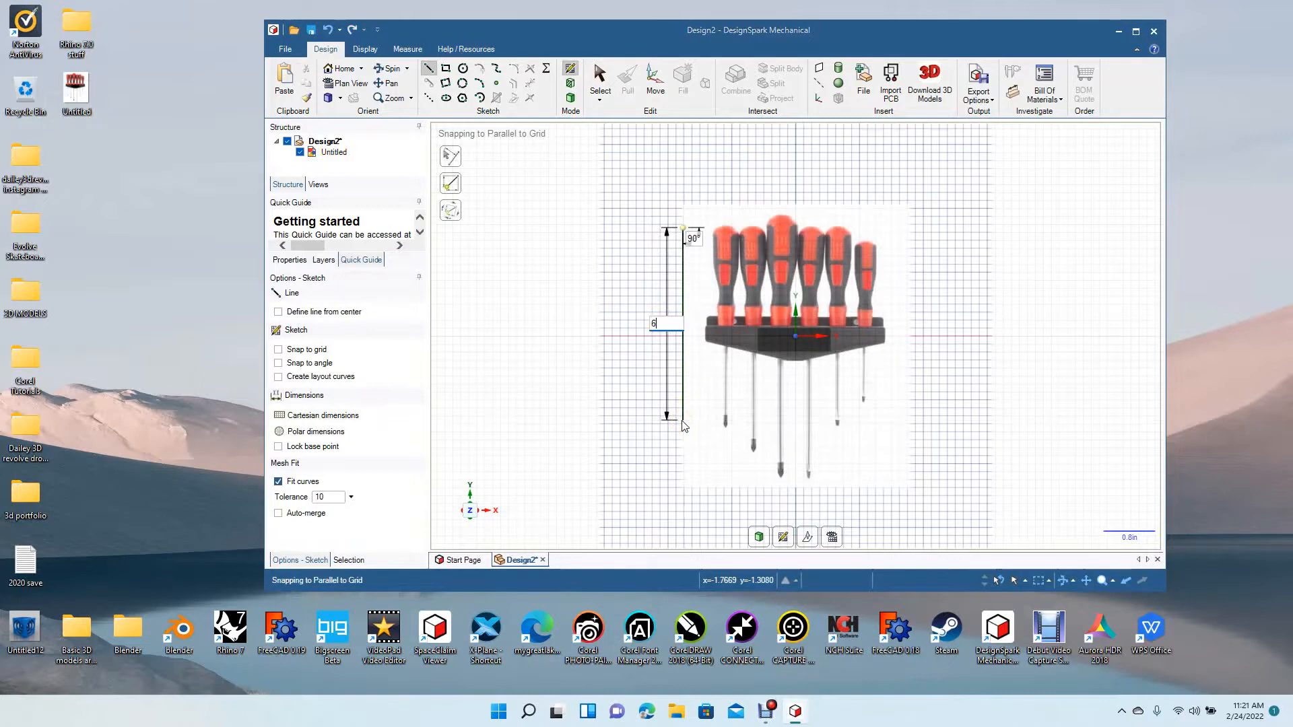
Complete a 6 in vertical reference line along the left side of the screwdriver image and maximize the program window.
click(729, 495)
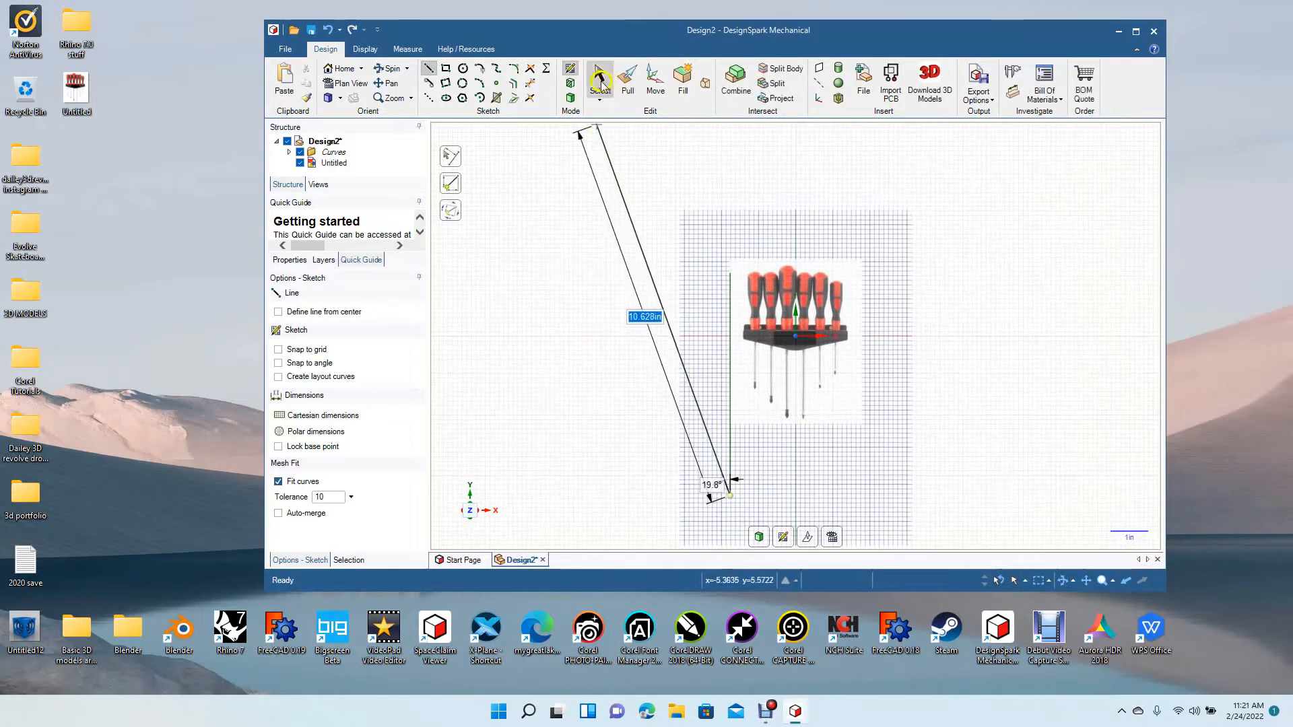
click(599, 81)
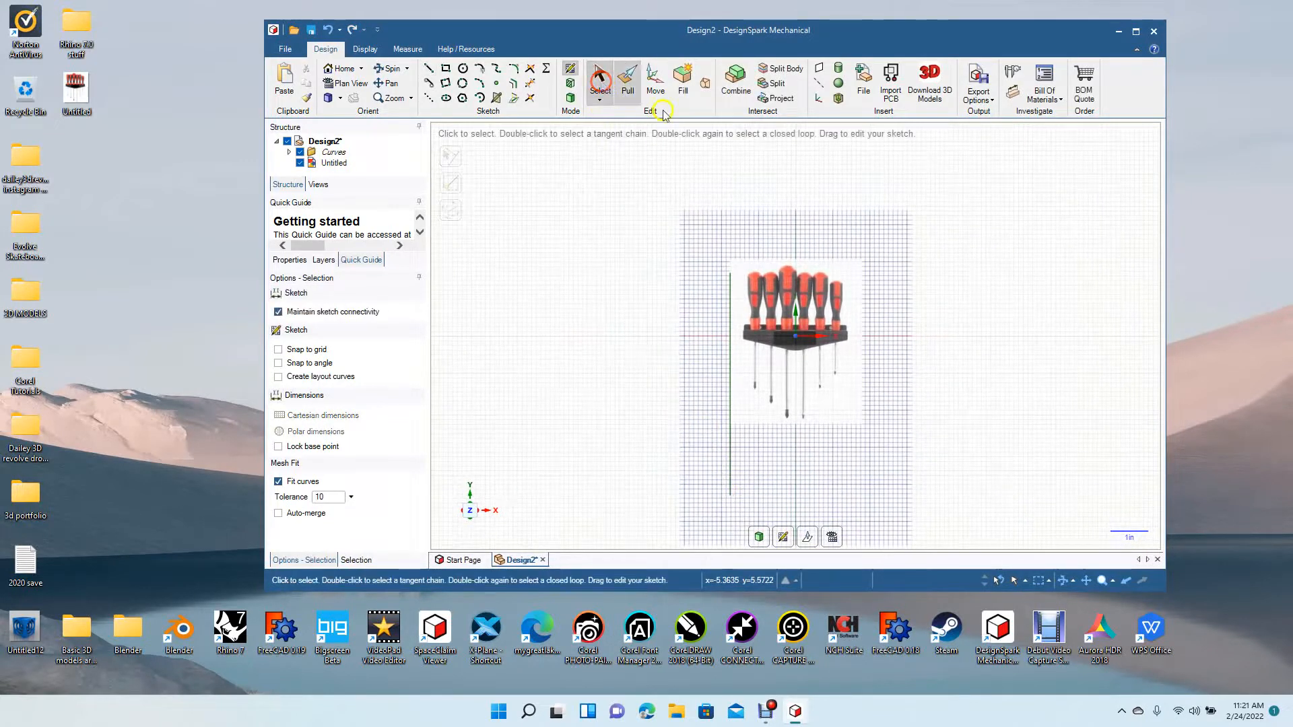
click(1136, 31)
Enlarge the screwdriver image proportionally to match the vertical reference line's length, and delete that line.
click(729, 413)
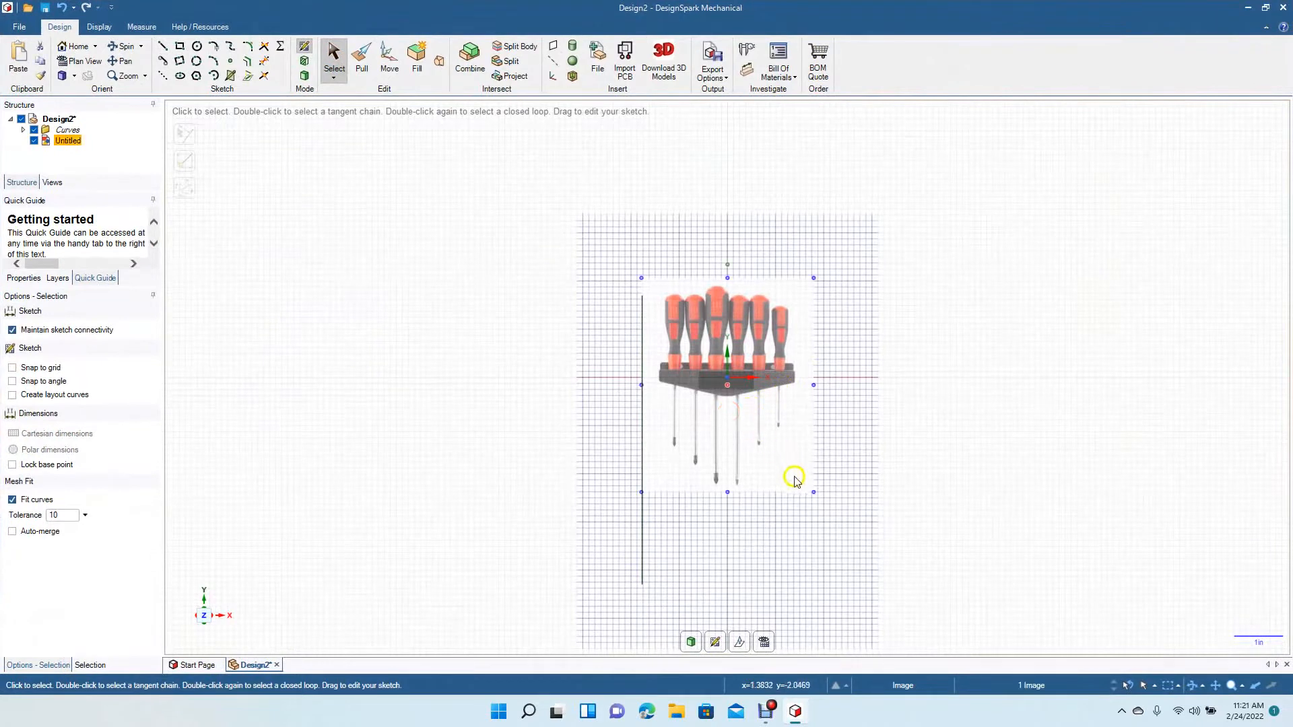
click(813, 493)
drag(813, 493, 949, 691)
mouse_move(788, 528)
mouse_down()
mouse_move(727, 519)
mouse_move(789, 503)
mouse_up()
click(643, 412)
key(Delete)
Move the screwdriver image so that the middle of the black holder sits on the origin.
click(728, 440)
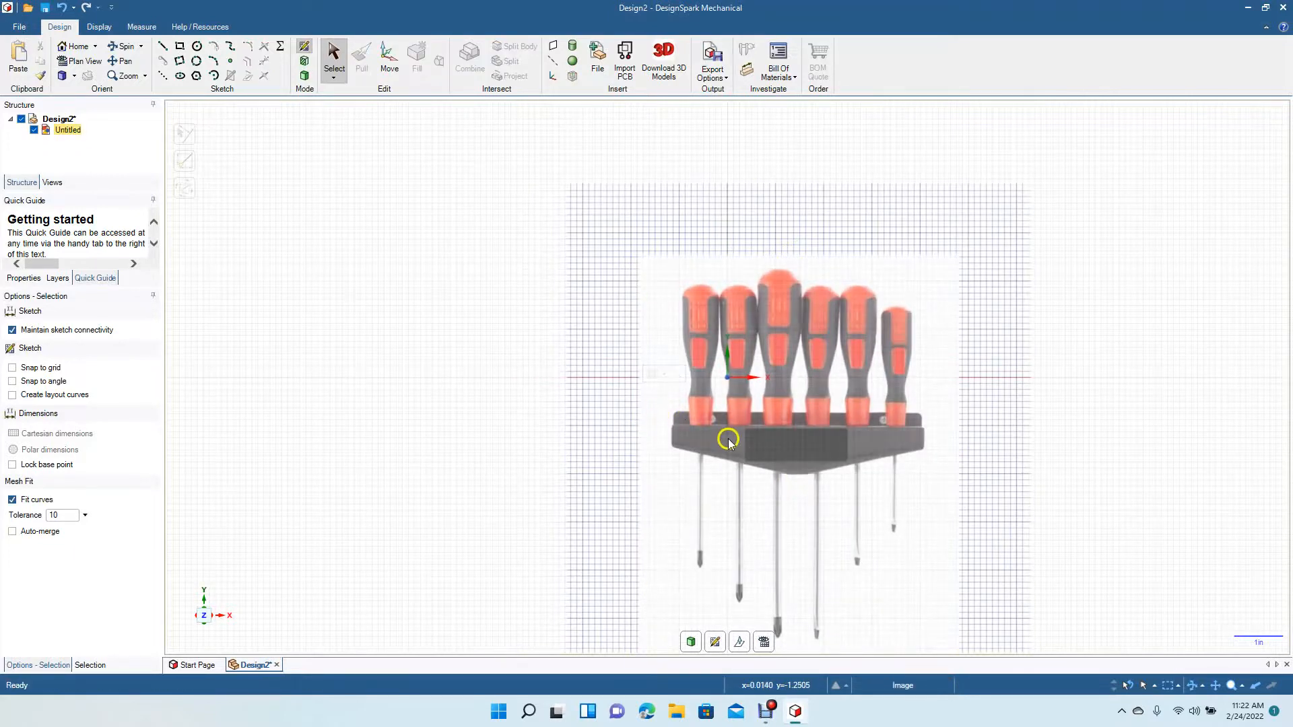
mouse_move(728, 444)
mouse_down()
mouse_move(652, 389)
mouse_move(660, 374)
mouse_up()
click(910, 410)
click(882, 435)
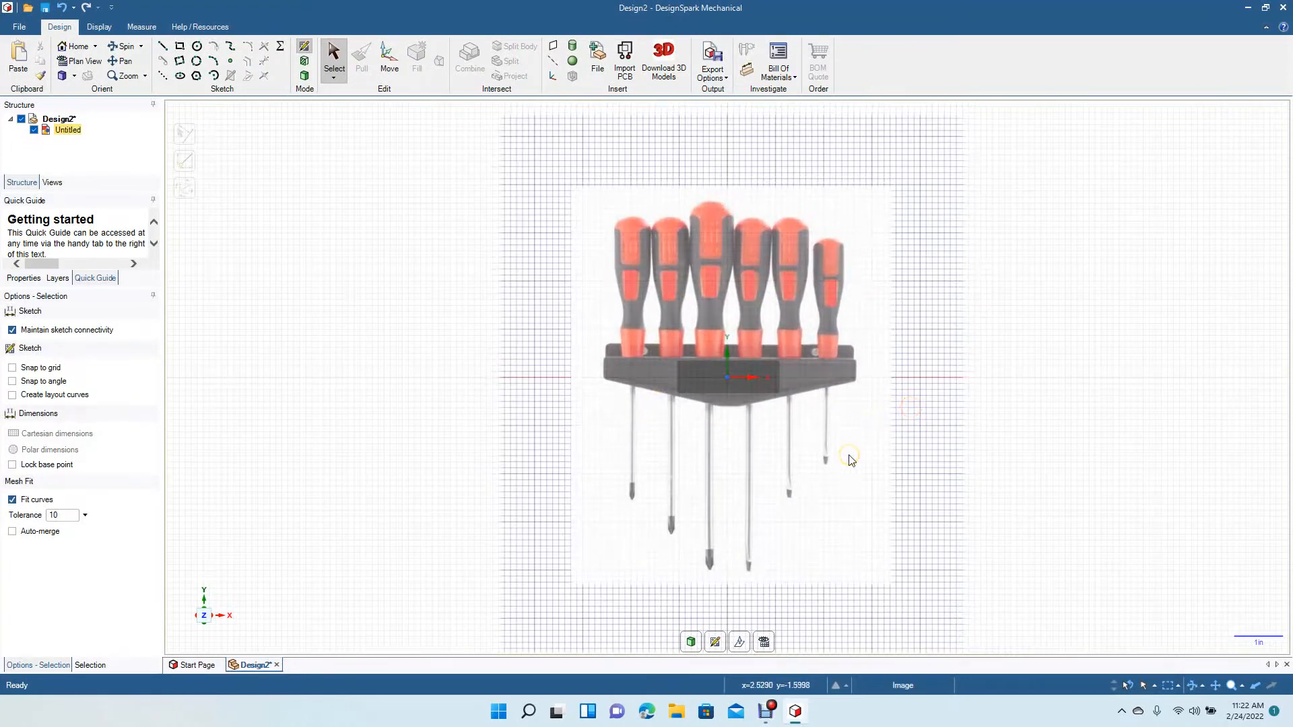
Draw a vertical line about 1.7 in long on the Y axis, crossing the holder from above its upper edge to below its tip.
scroll(850, 456, up, 4)
click(457, 298)
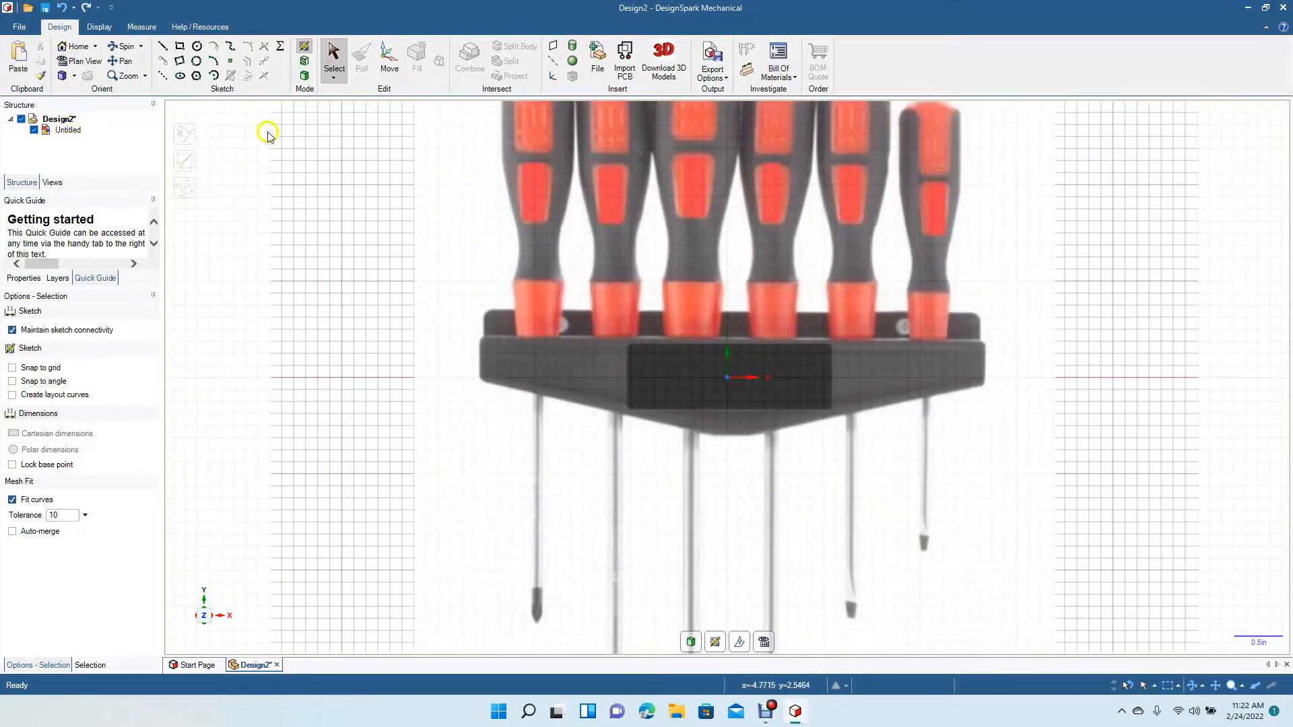
click(158, 47)
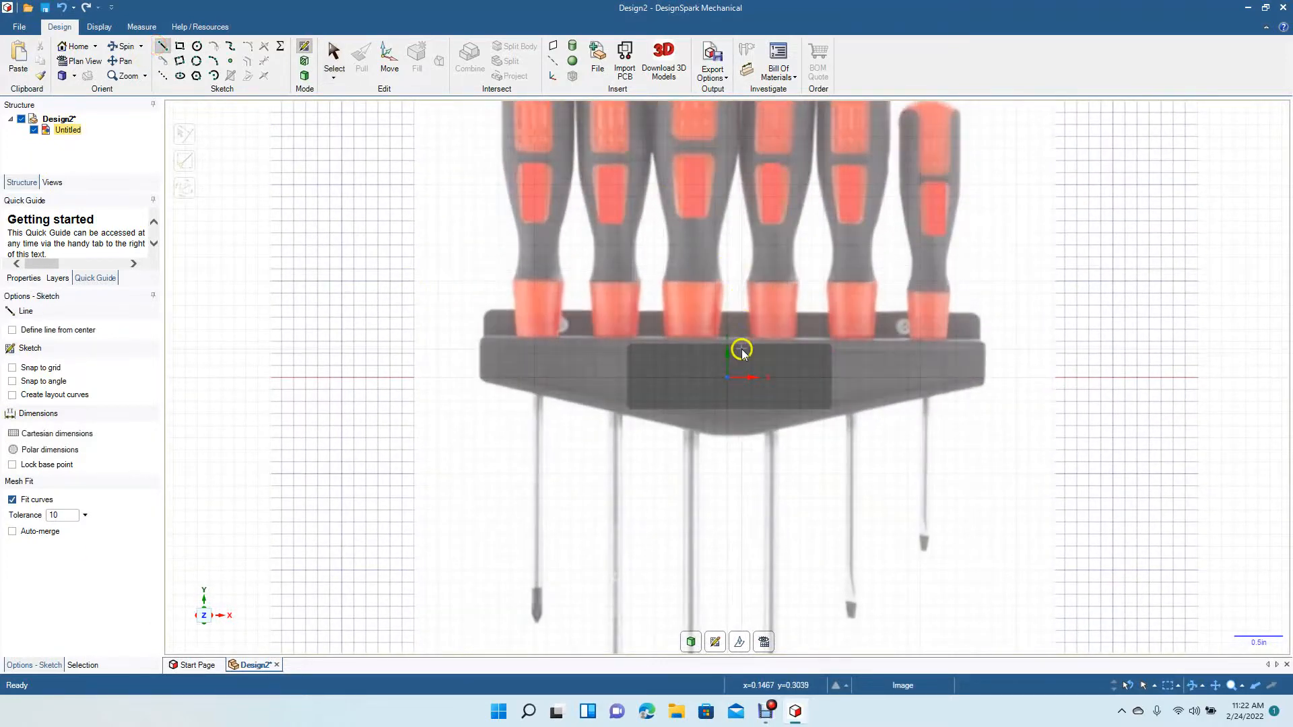
click(728, 313)
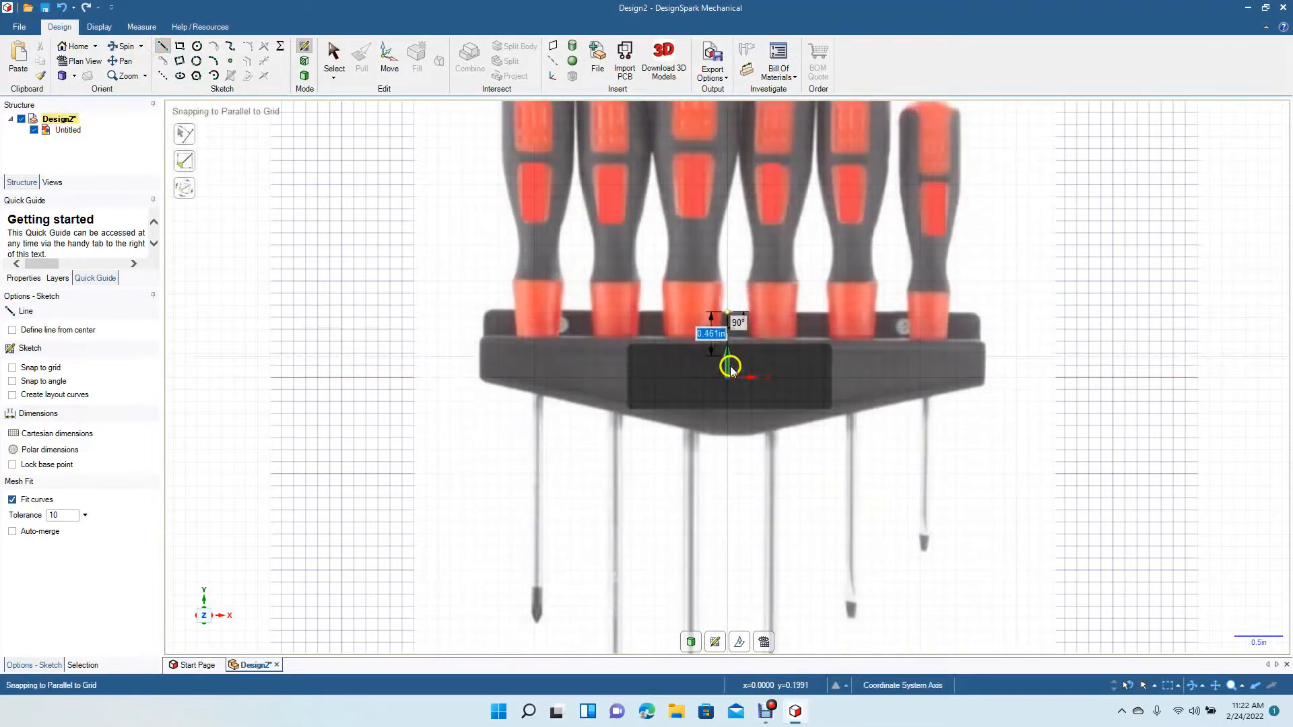
click(727, 476)
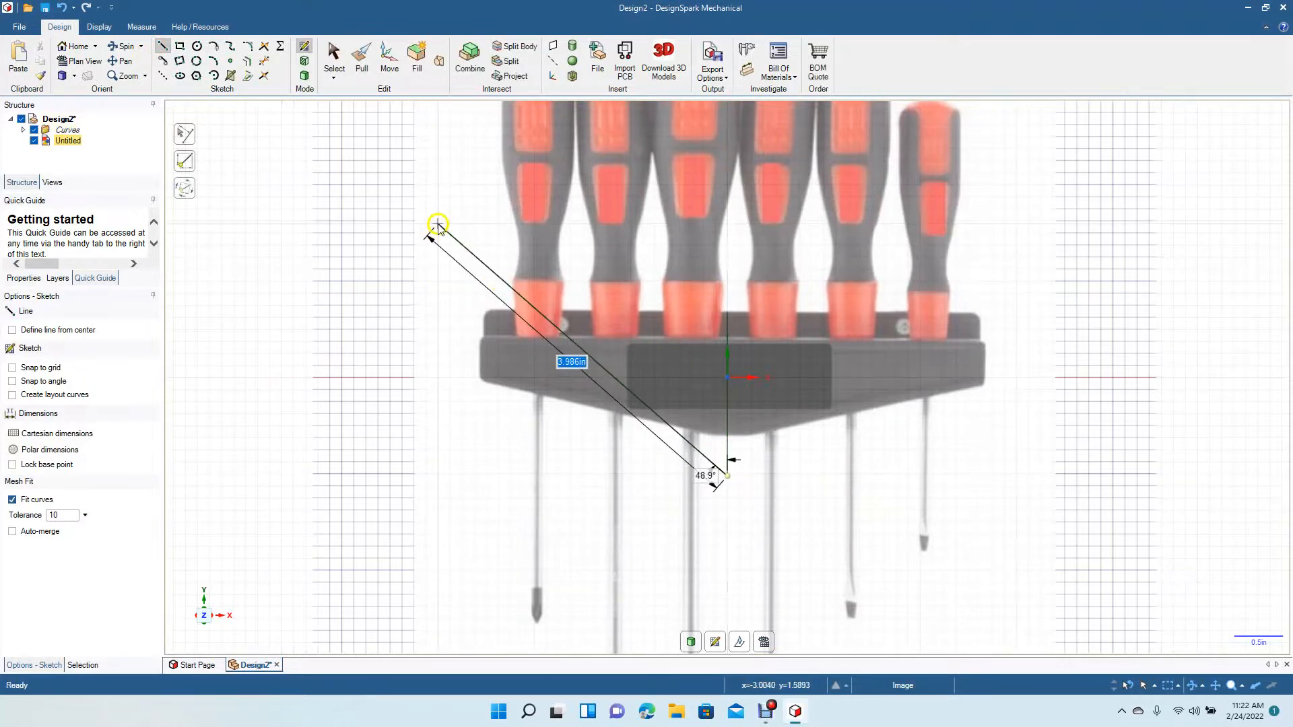
click(333, 59)
Set the vertical centre line as the mirror line for the sketch.
click(728, 442)
right_click(729, 442)
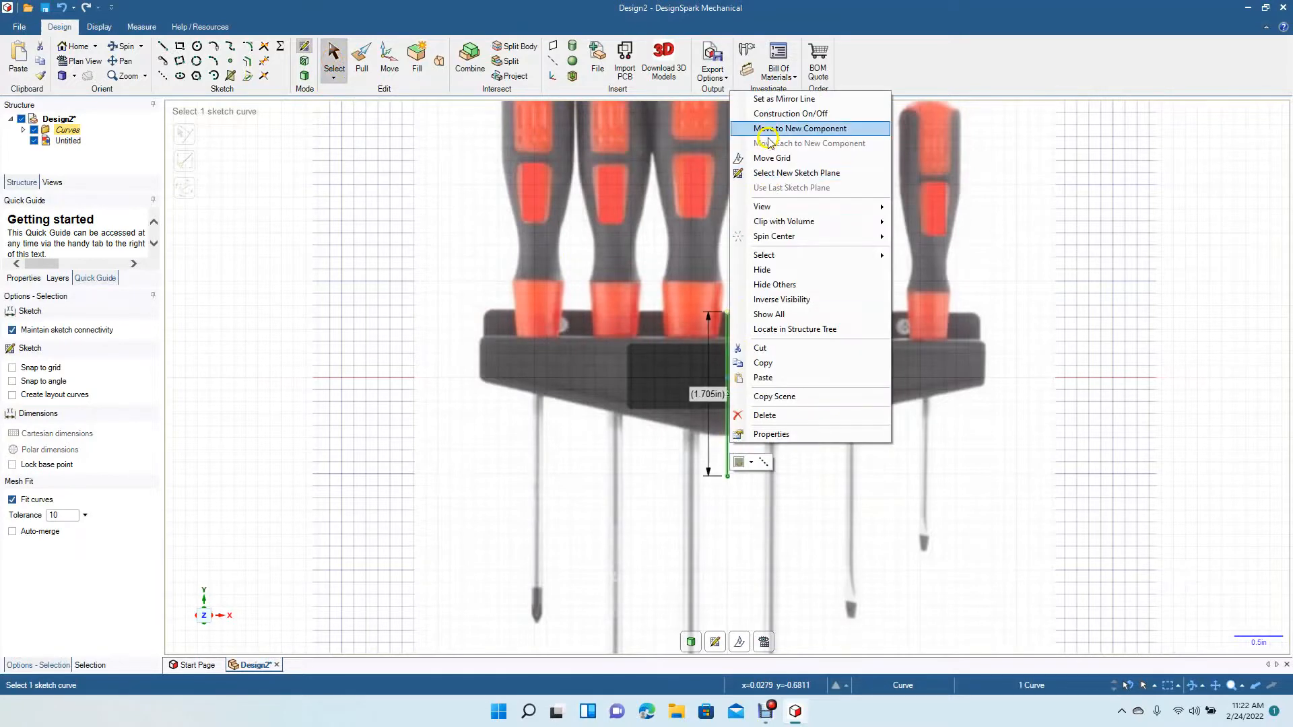
click(776, 99)
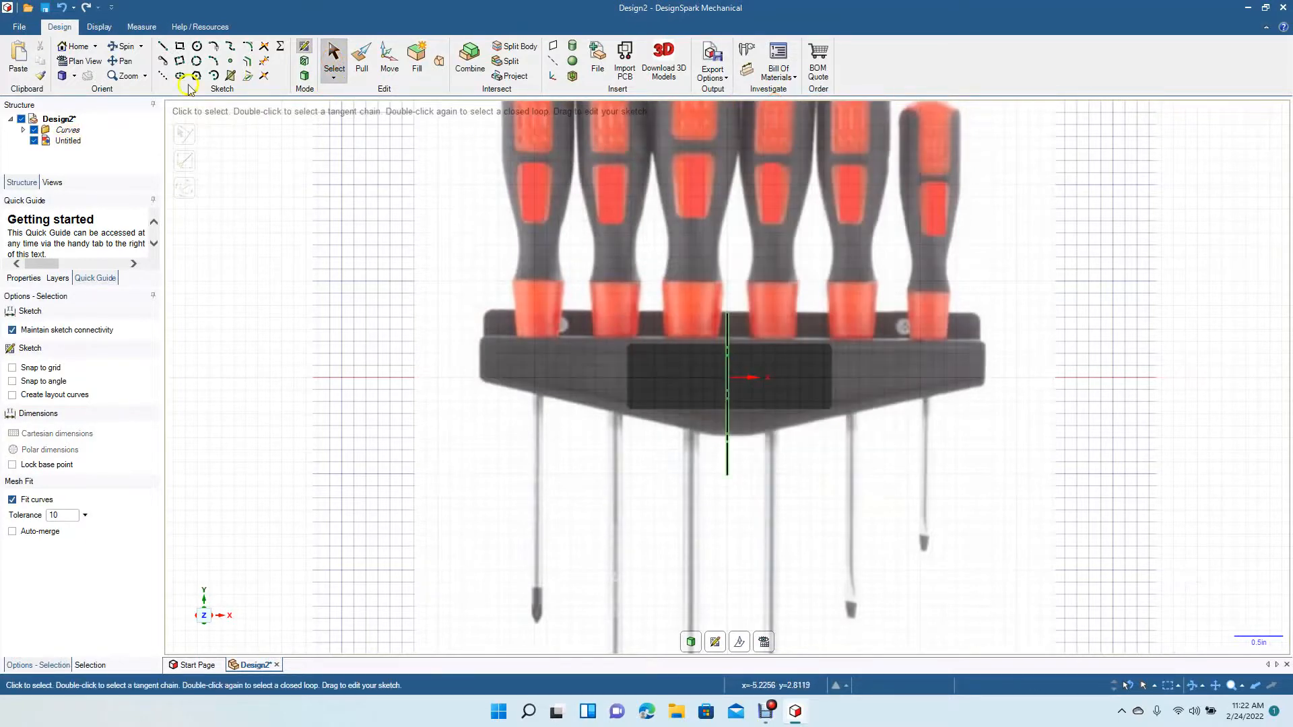
Trace the holder's left half from the mirror line: horizontal upper edge, short vertical side, and a sloped lower edge about 2.66 in long back to the mirror line.
click(164, 44)
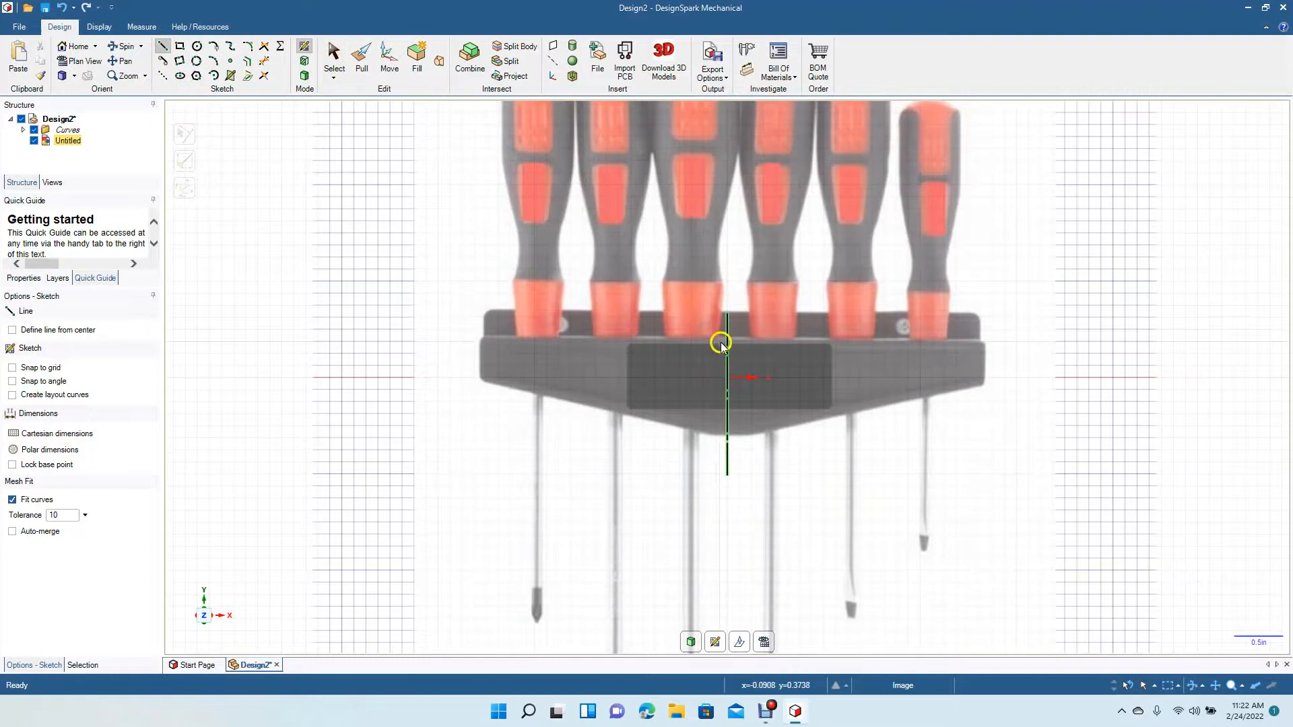
click(727, 342)
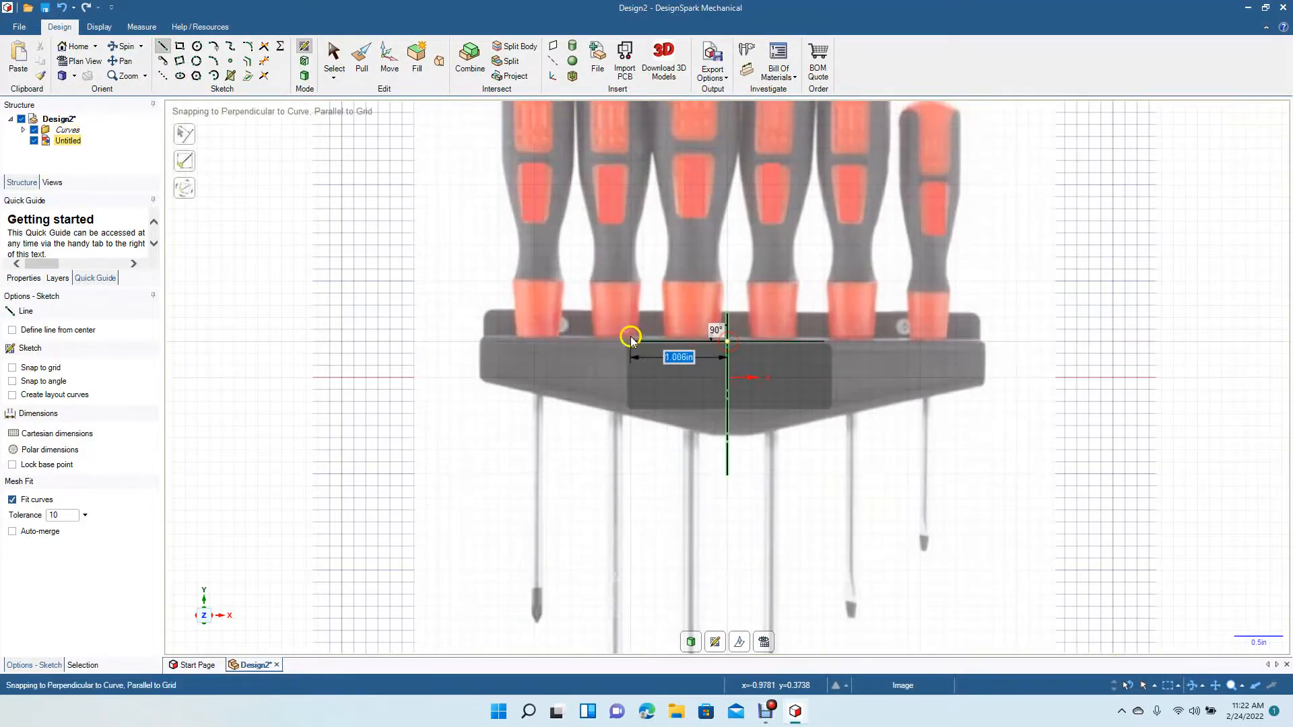
click(478, 340)
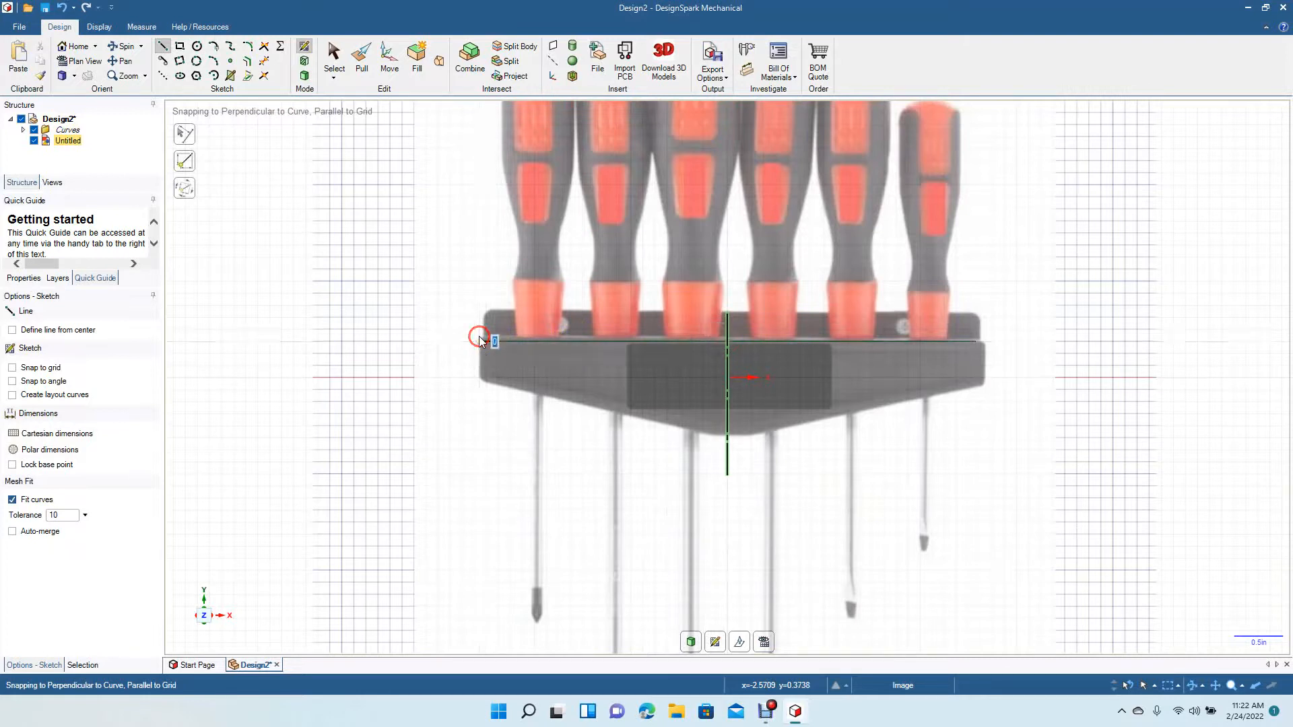
click(479, 378)
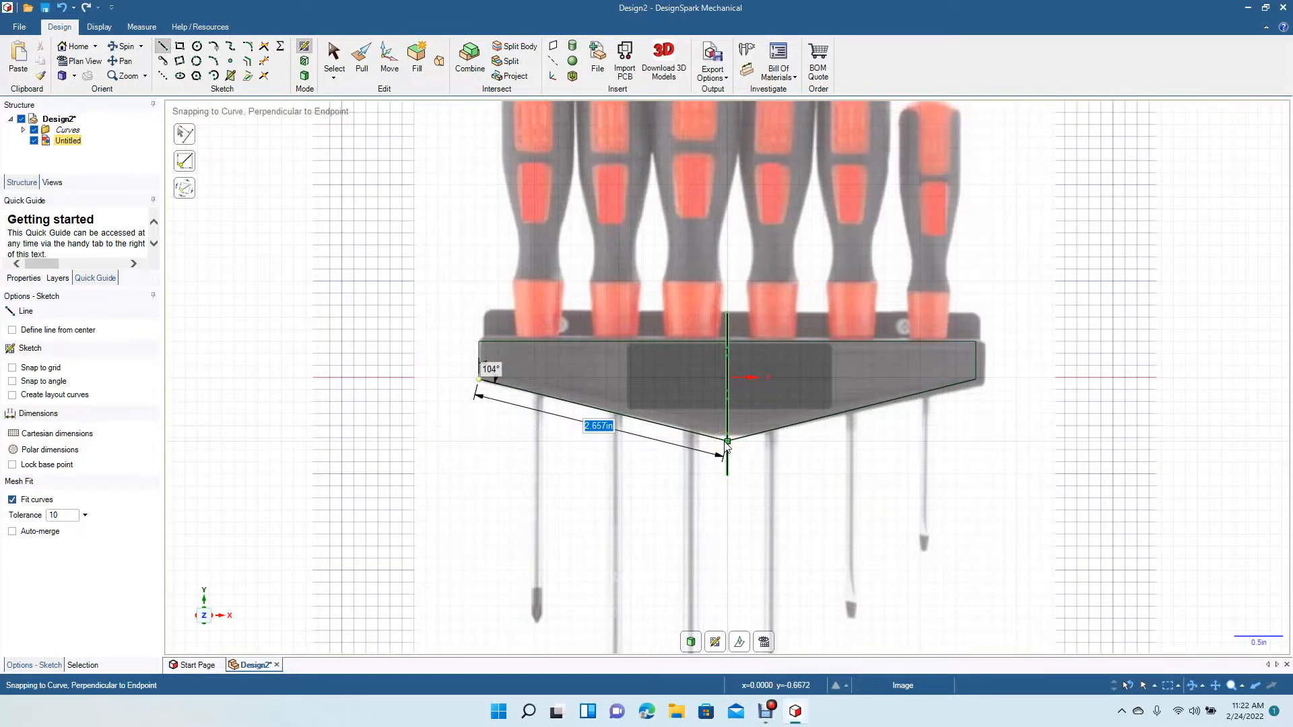
click(727, 442)
click(333, 61)
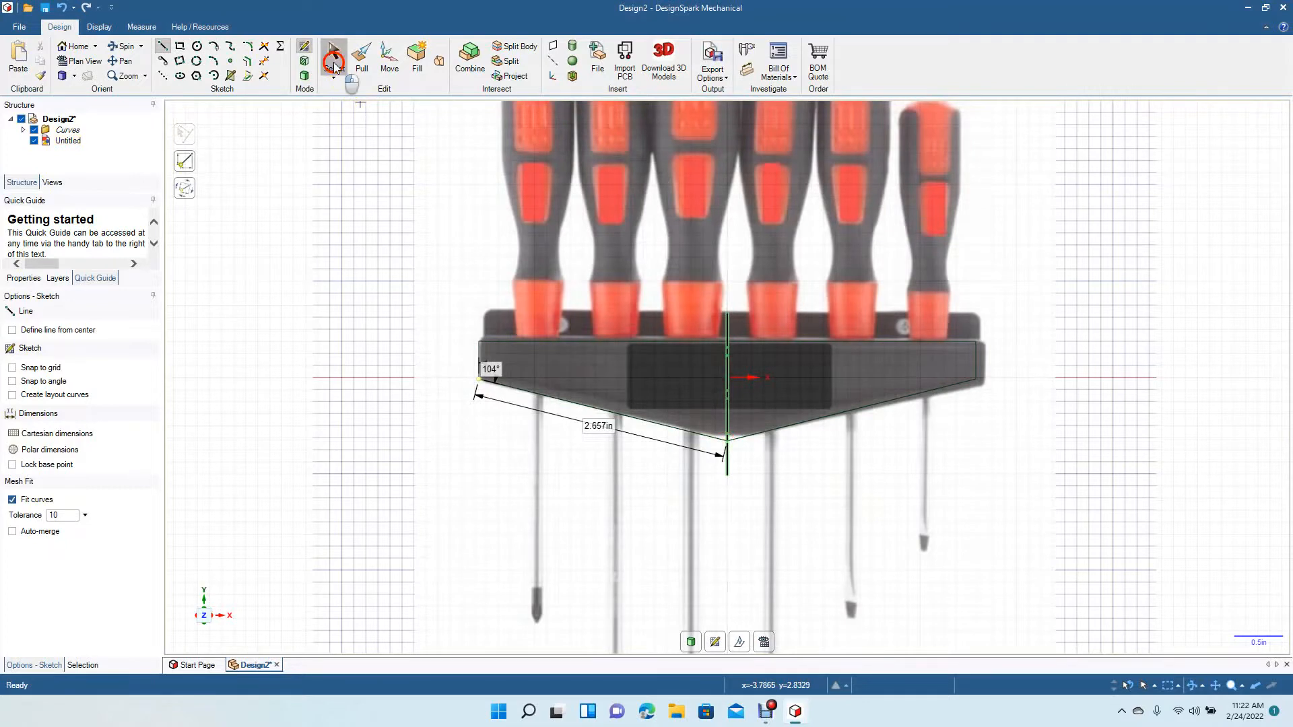
Draw a horizontal line about 0.31 in long from the mirror line to the sloped edge, just above the outline's lower tip.
click(162, 46)
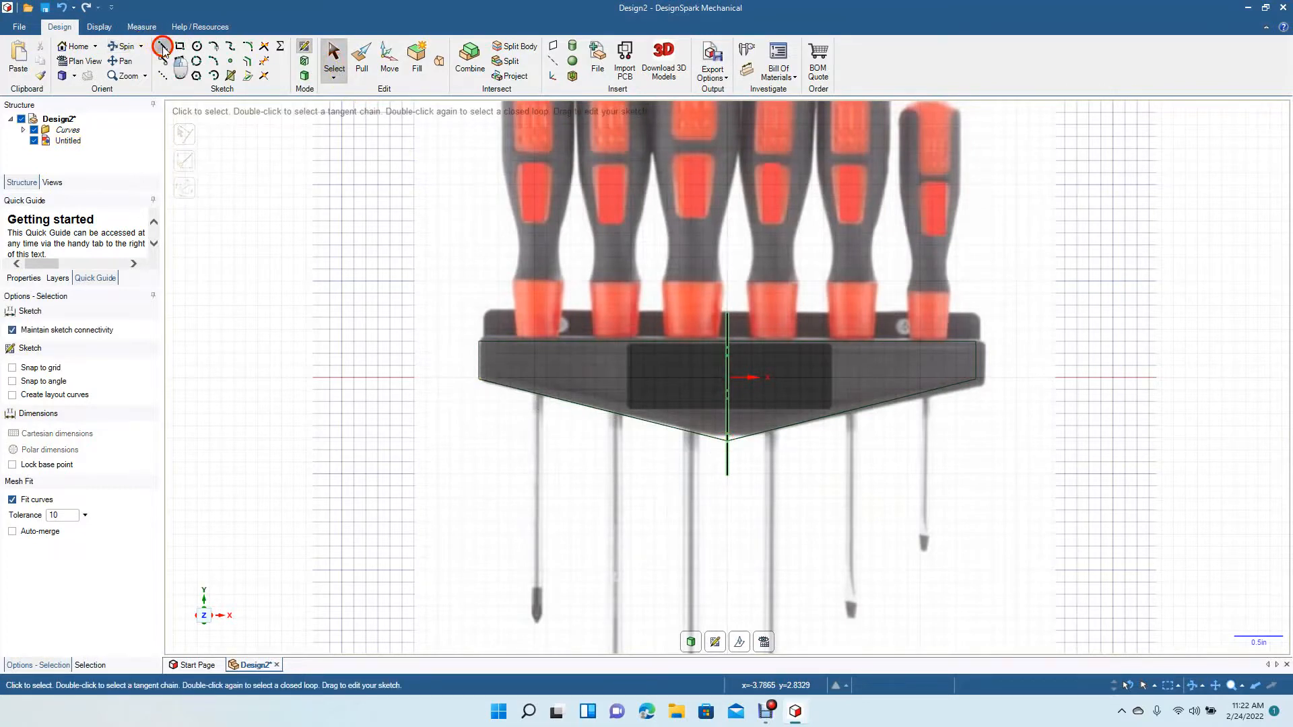
click(727, 436)
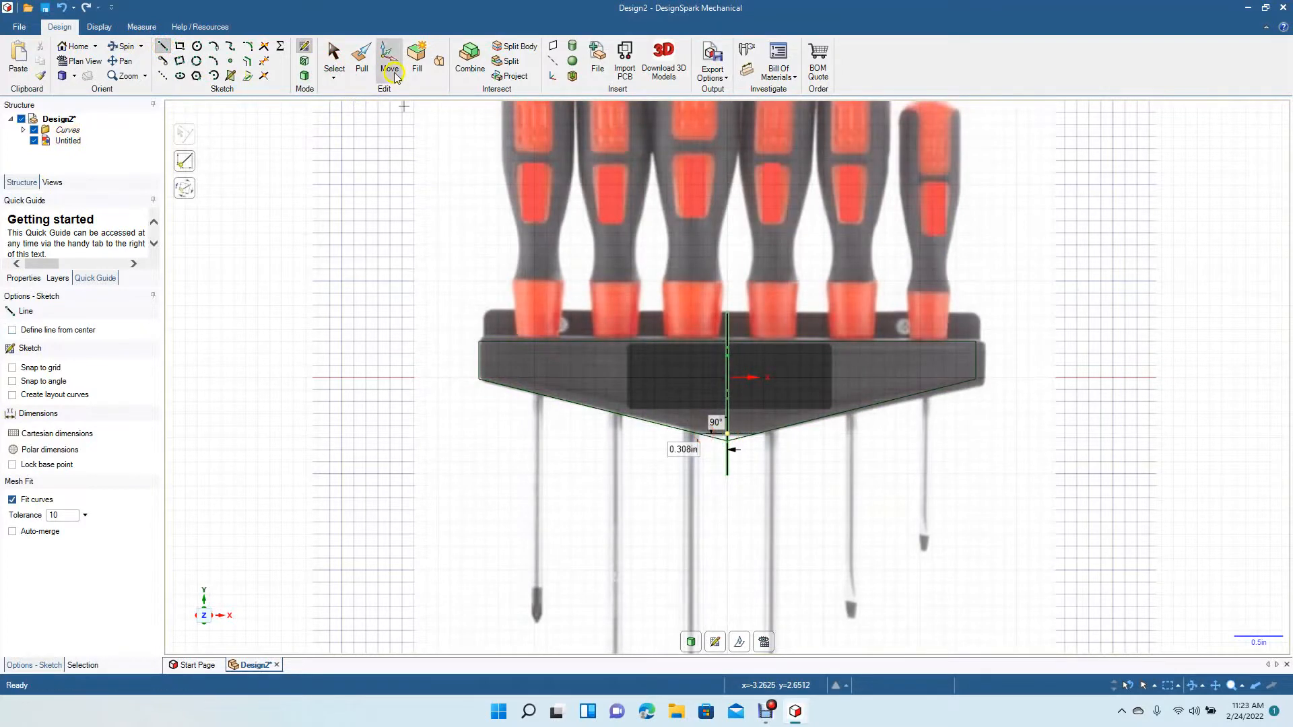
click(335, 53)
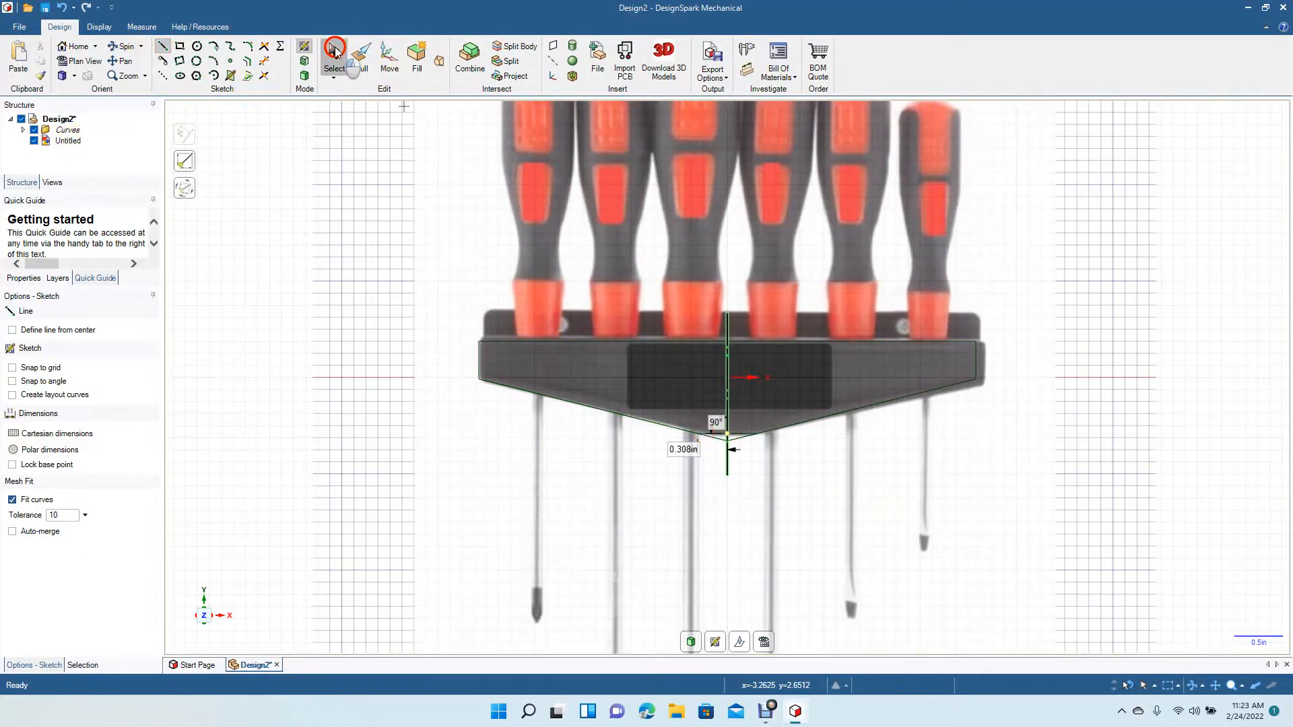
Trim away the pointed tip below the short horizontal line and all segments of the vertical centre line.
click(266, 63)
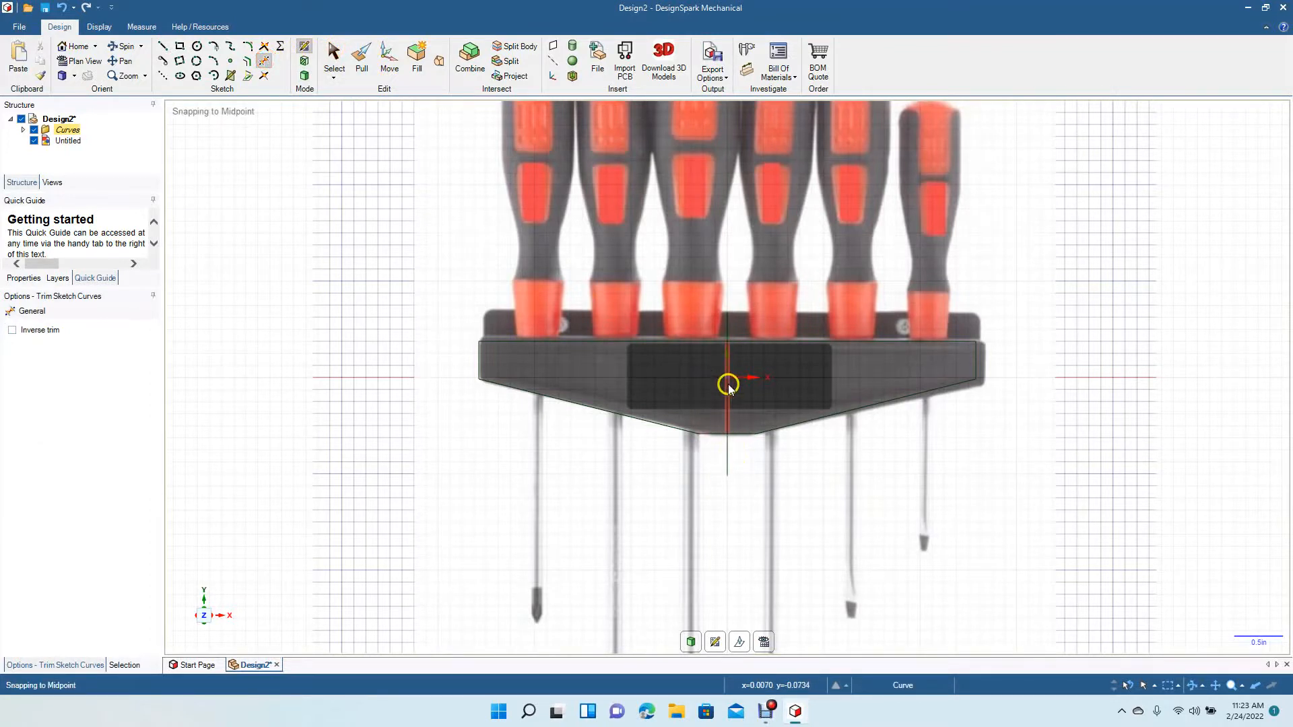
click(727, 327)
click(728, 402)
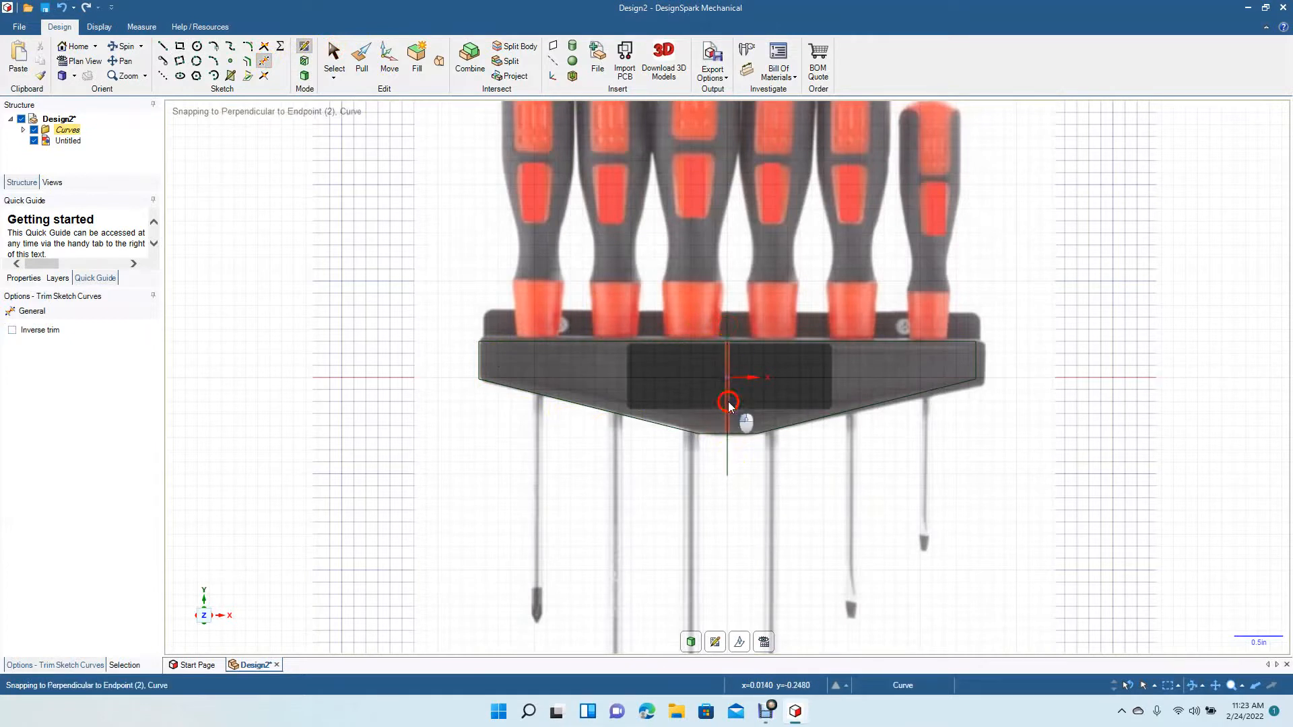
click(728, 461)
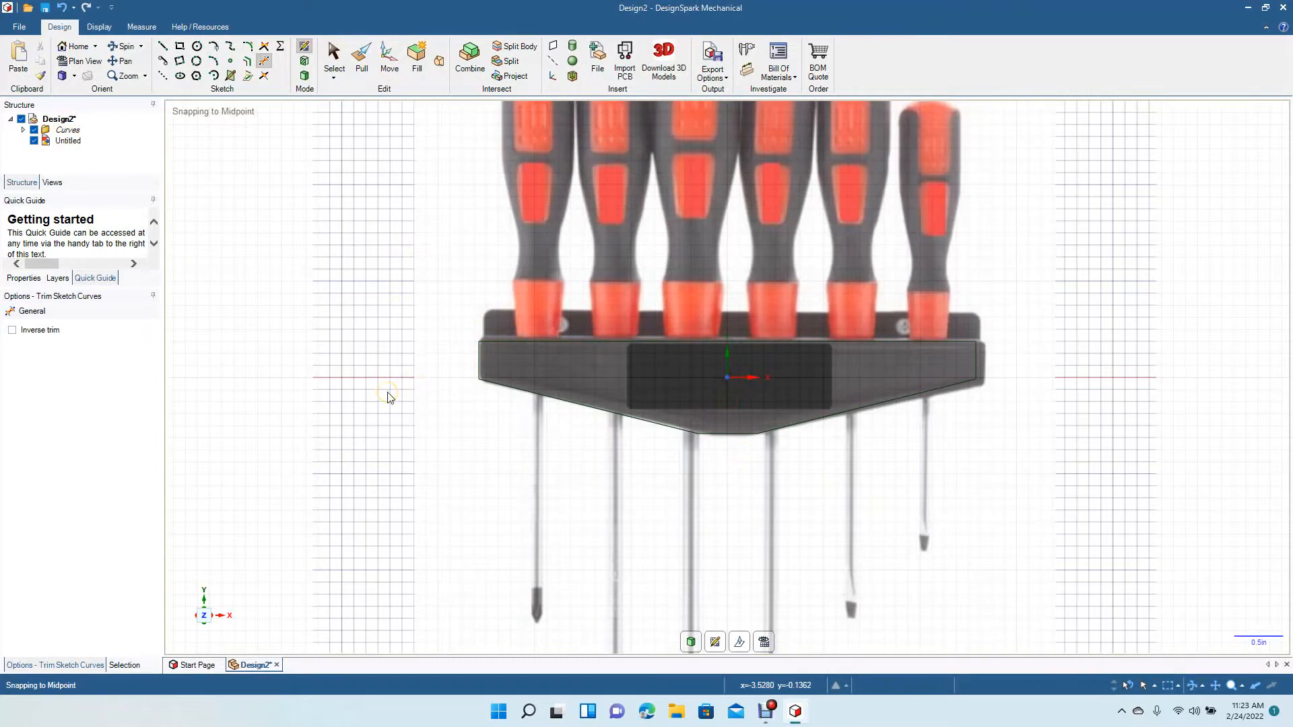
Move the screwdriver image about 7.7 in along the X axis, clear of the holder outline.
key(z)
click(334, 57)
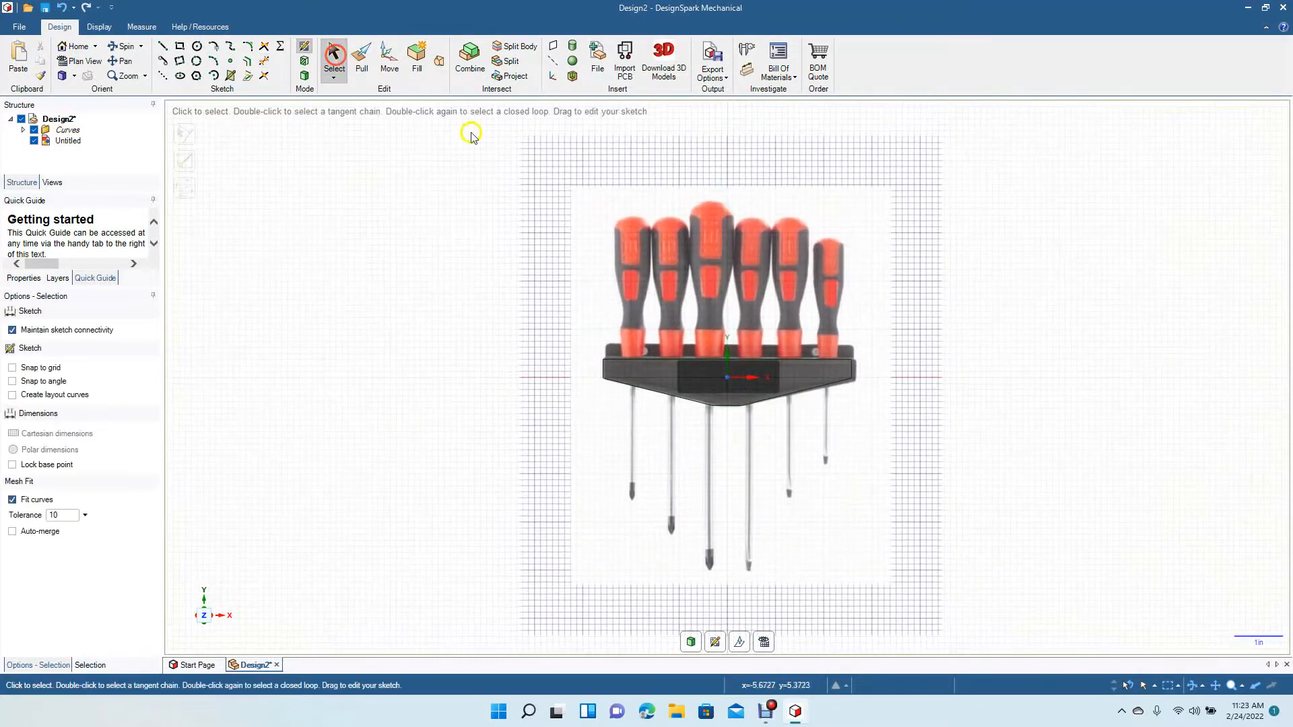
click(659, 289)
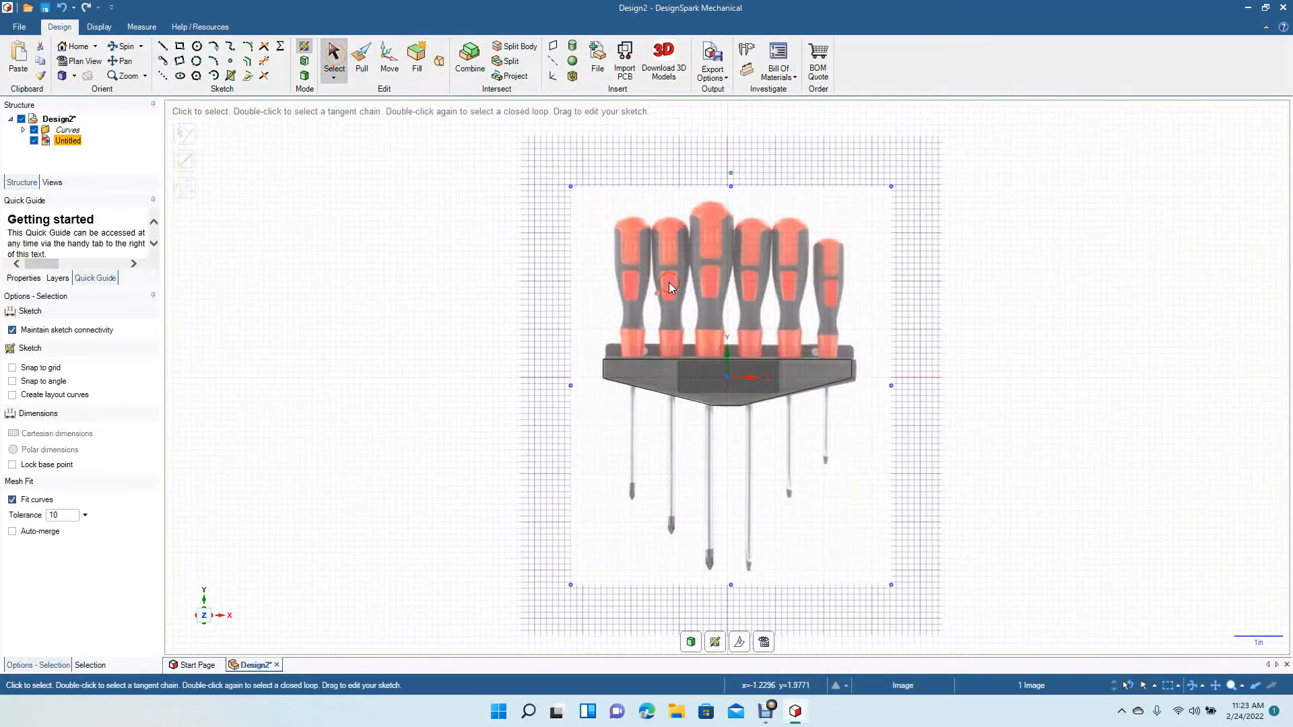
click(387, 70)
drag(679, 394, 1048, 389)
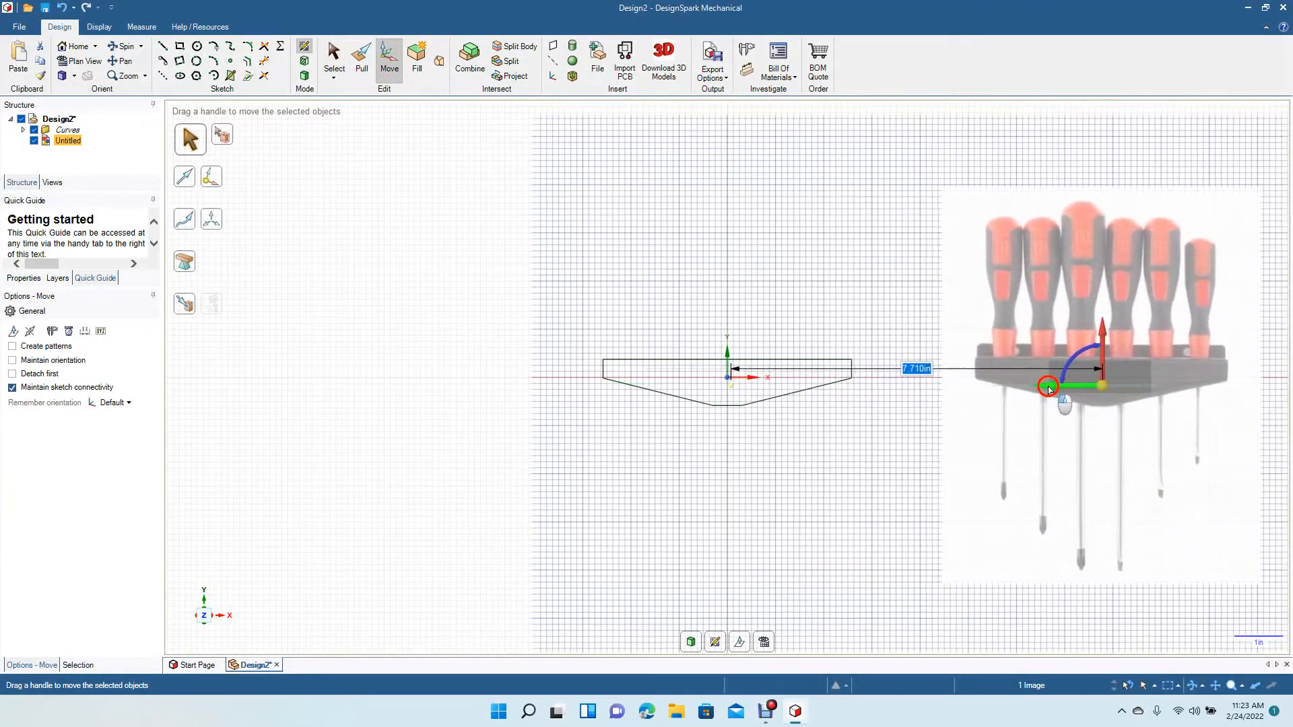
click(784, 472)
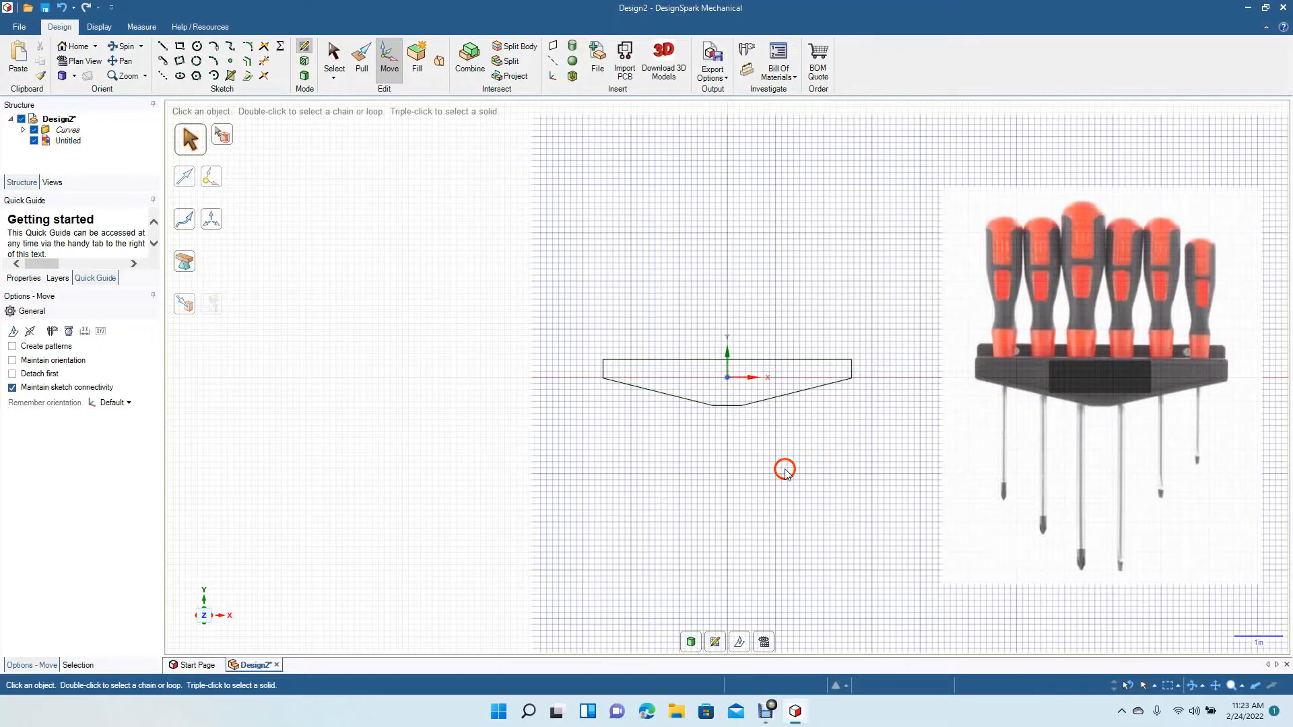
Offset both halves of the outline's upper edge 0.3 in upward.
scroll(632, 476, up, 4)
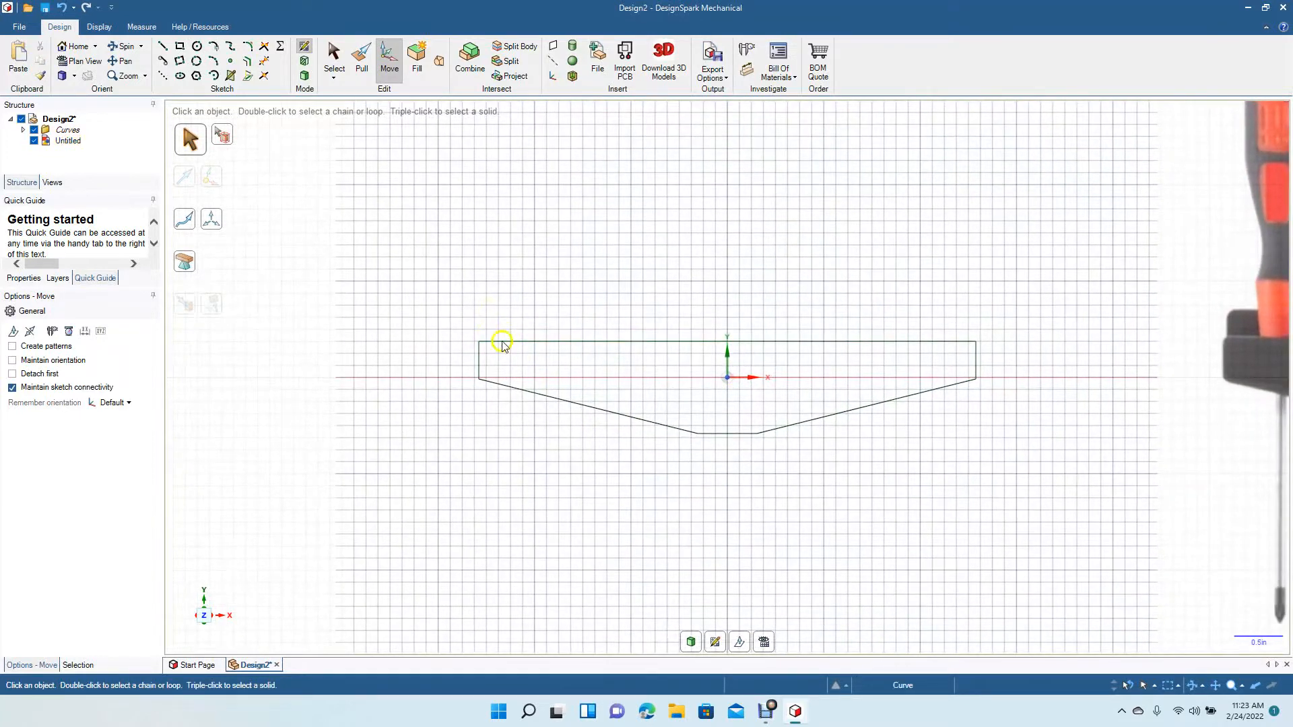
click(247, 61)
click(637, 340)
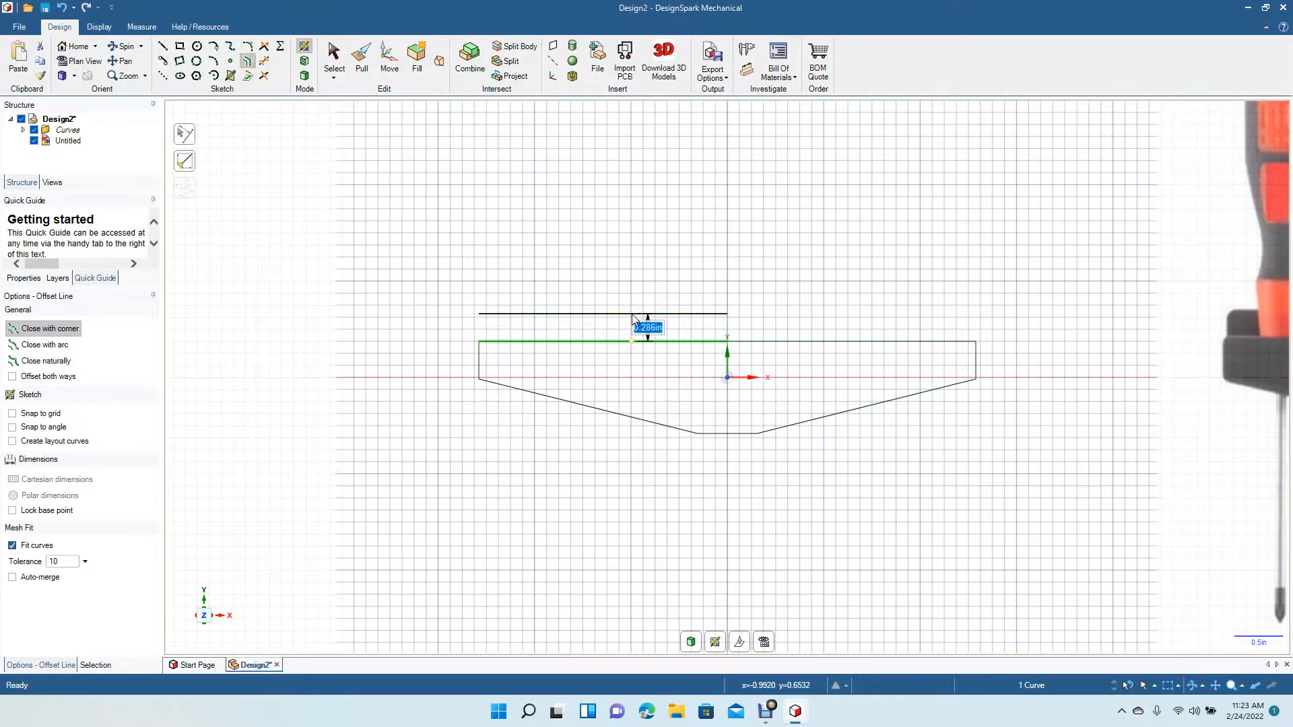
key(BackSpace)
text(0.3)
key(Return)
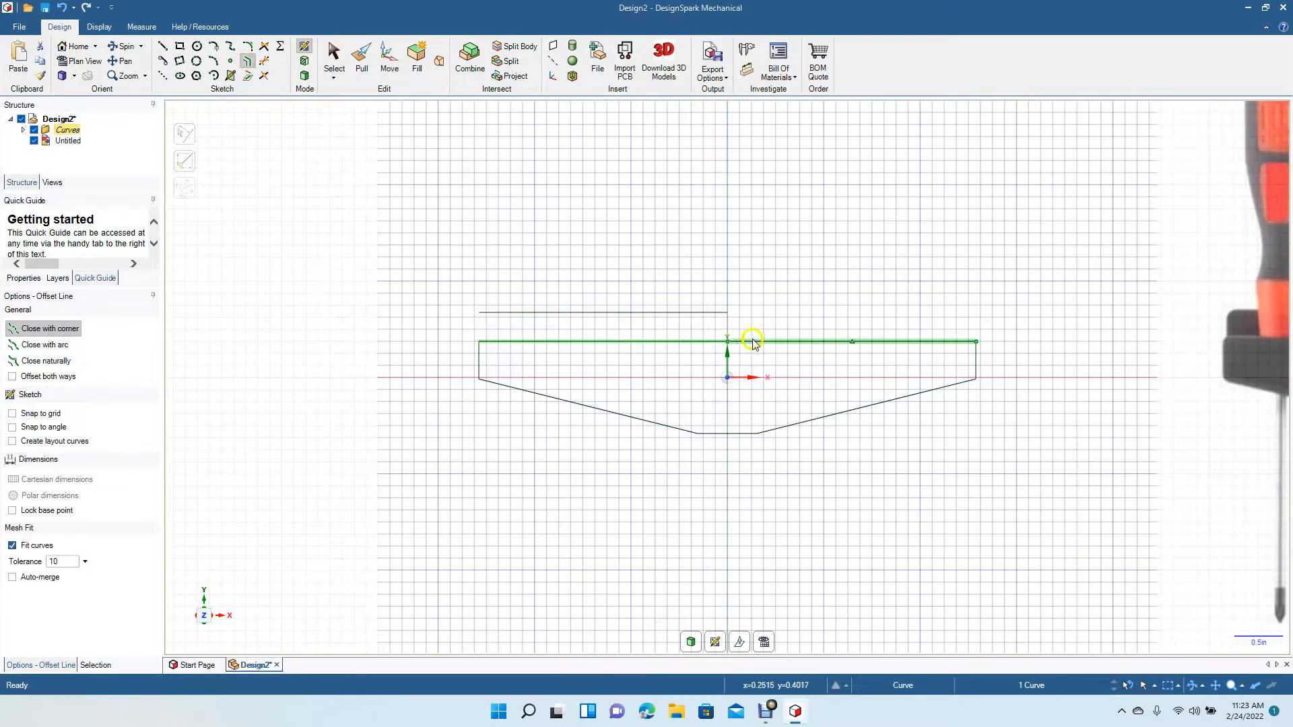
click(763, 342)
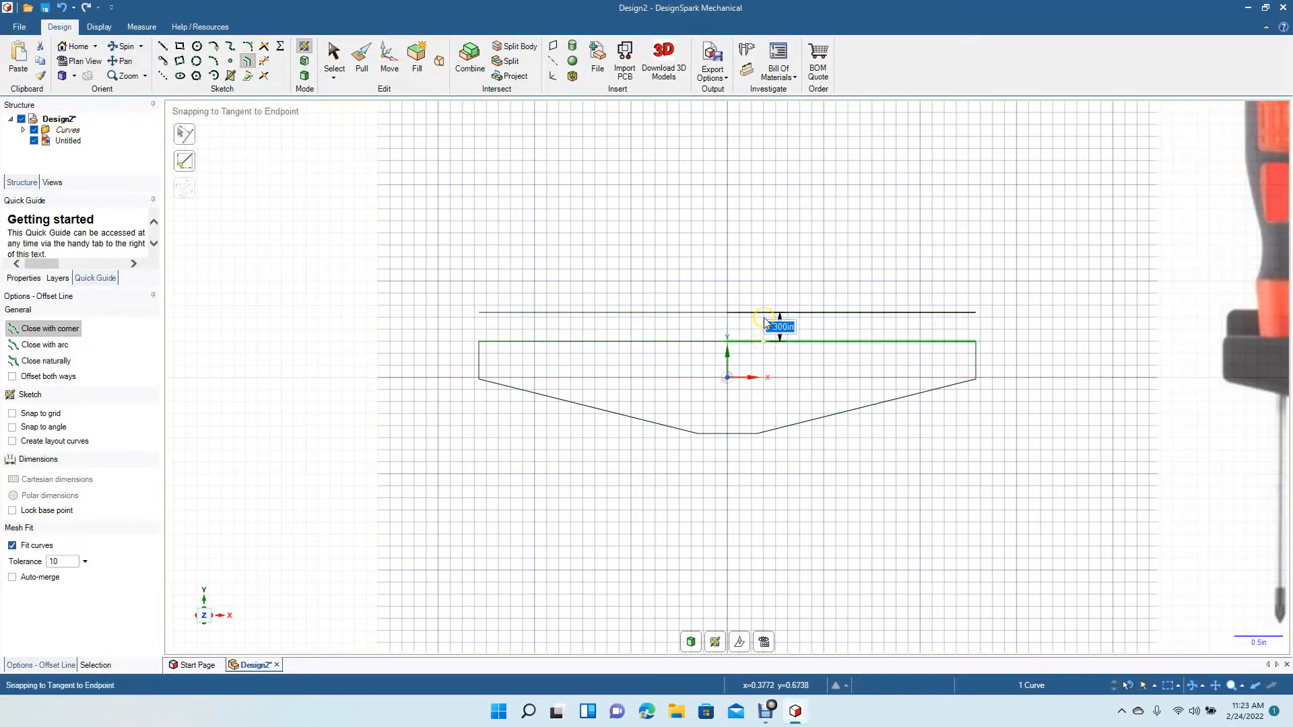
click(764, 317)
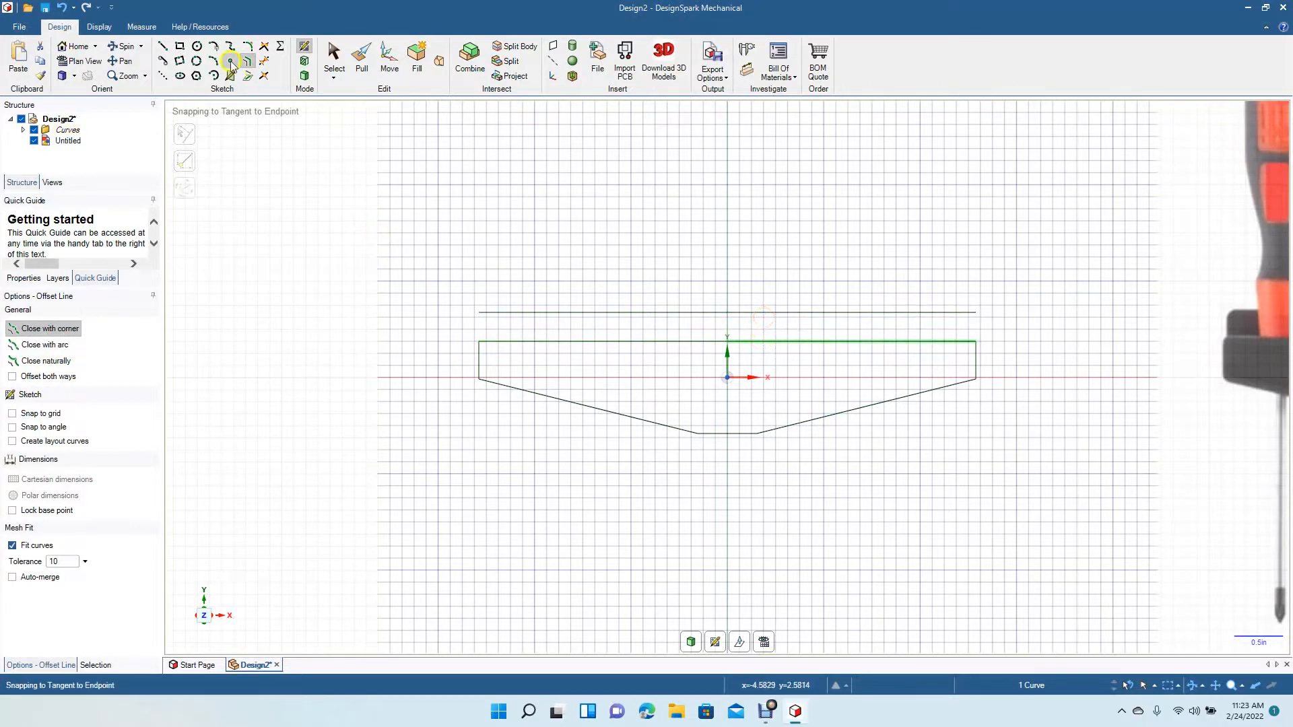
Draw a vertical line joining the left end of the offset line to the outline's upper left corner.
click(162, 46)
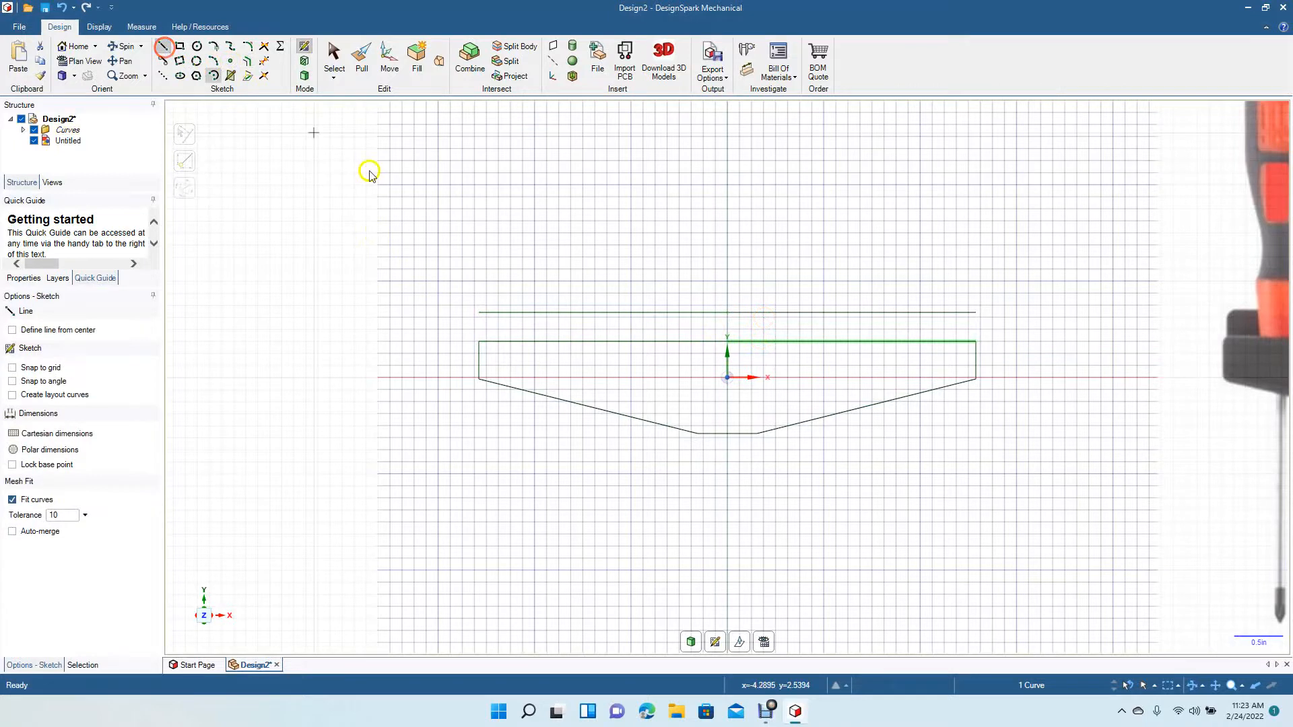
click(480, 315)
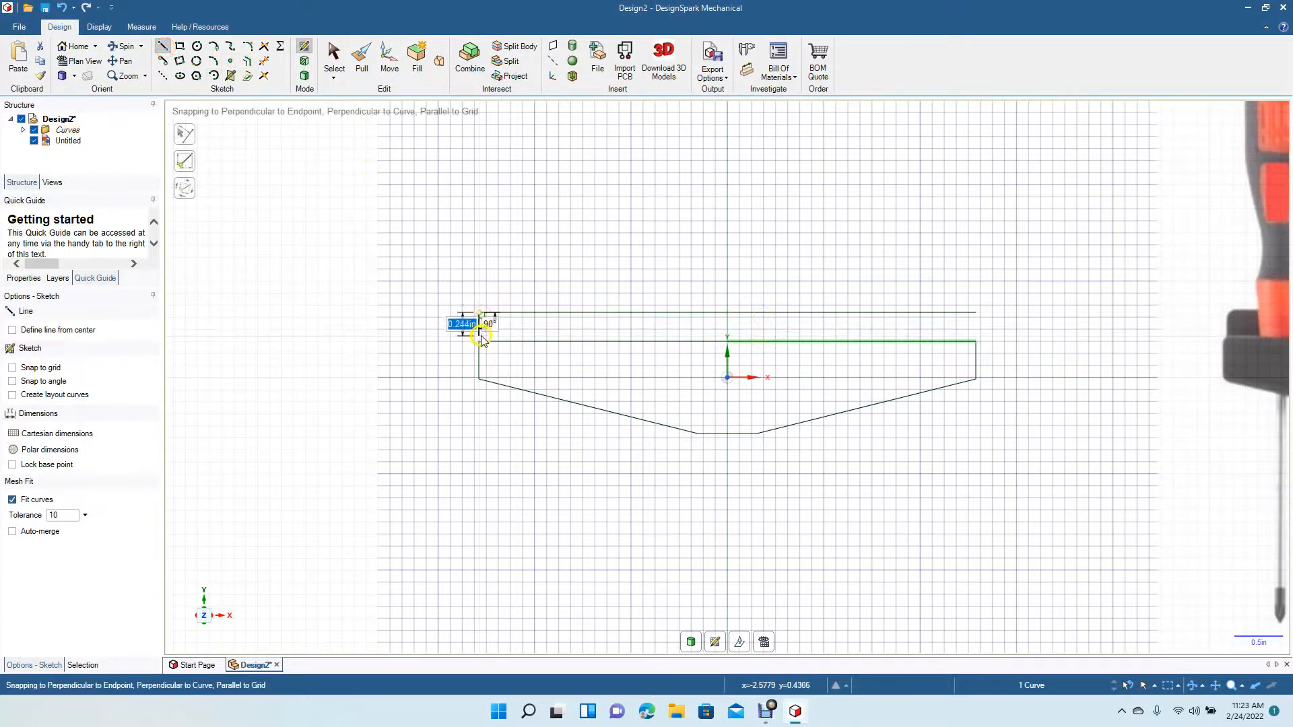
click(480, 341)
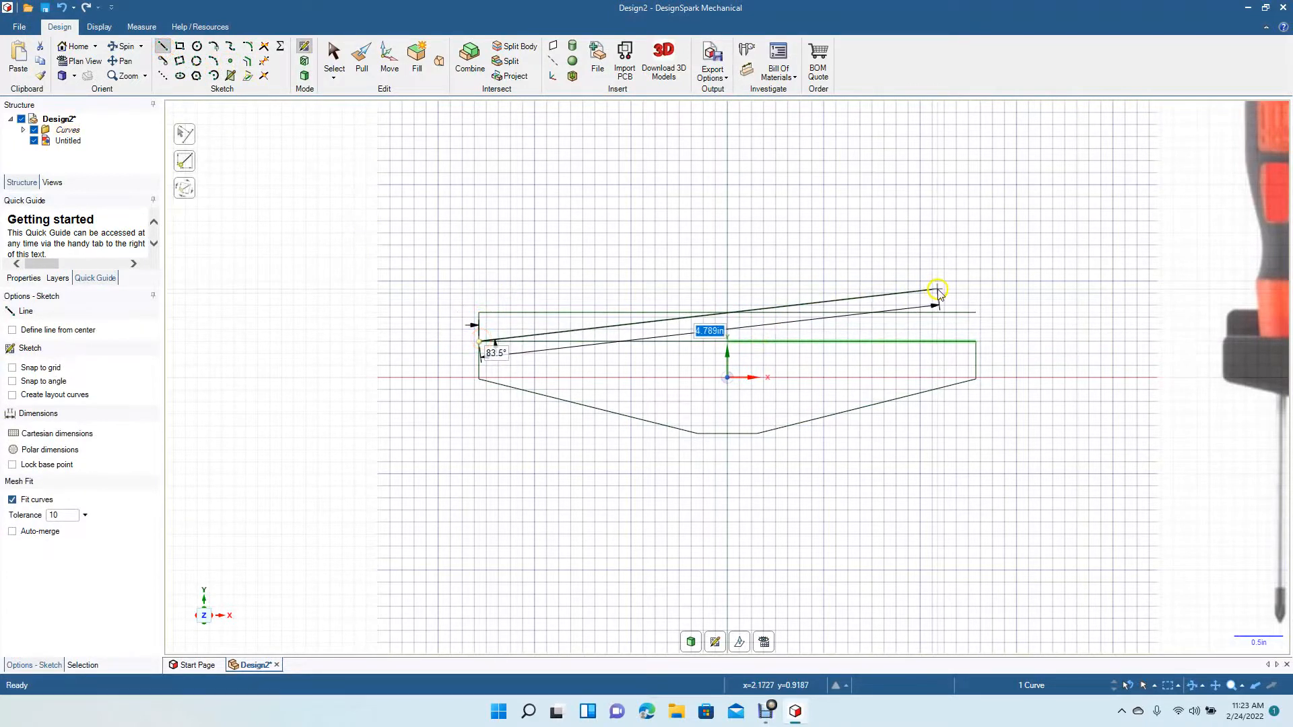
click(334, 59)
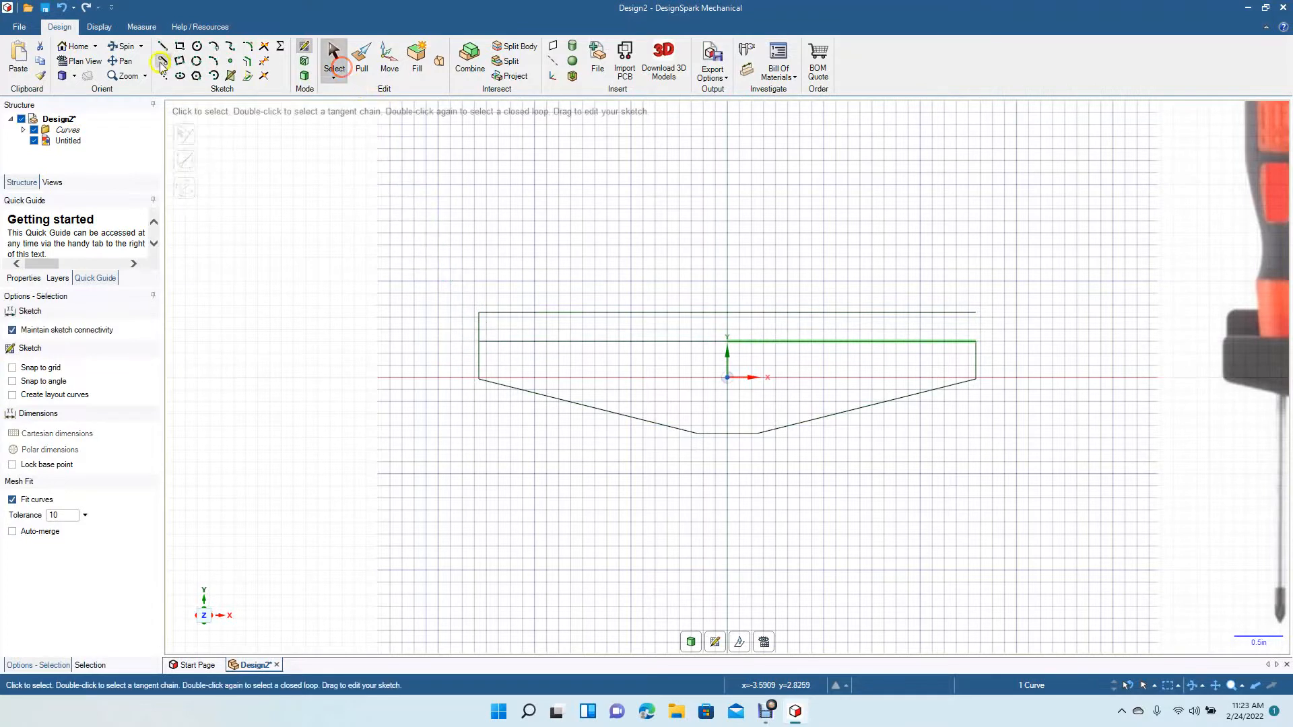
Draw a vertical line joining the right end of the offset line to the outline's upper right corner.
click(162, 48)
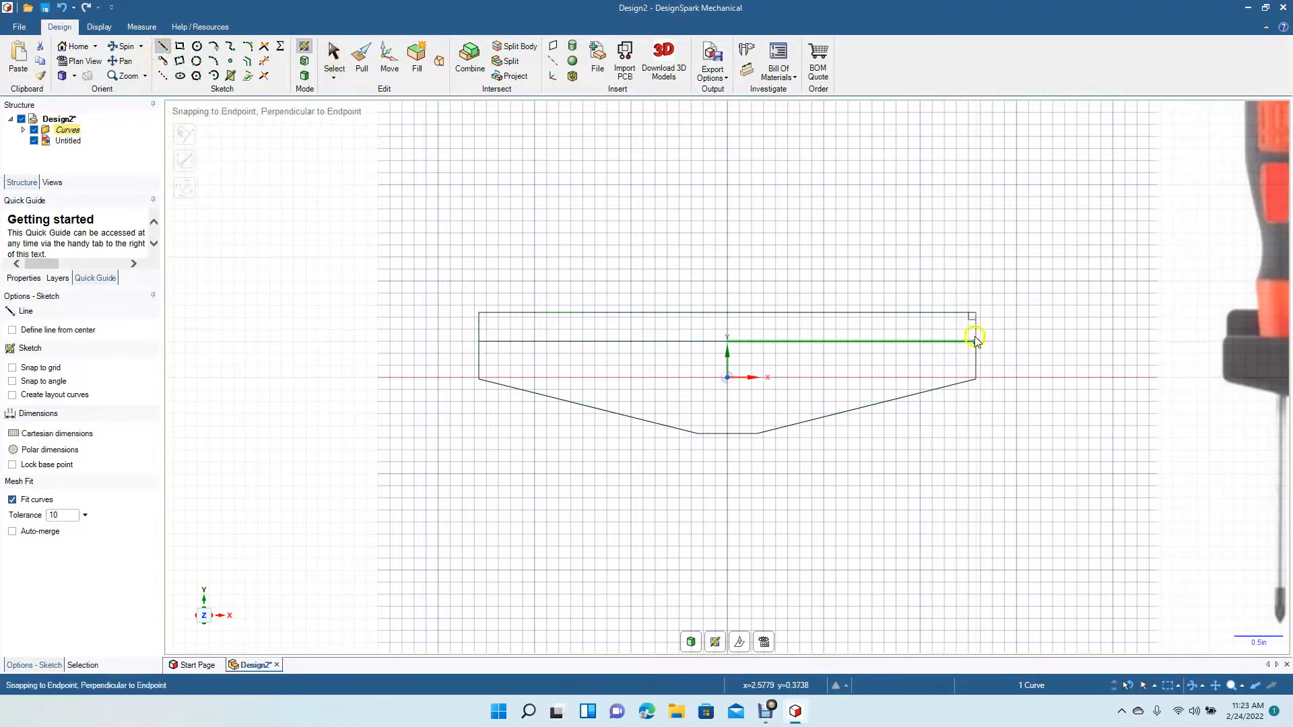
click(975, 314)
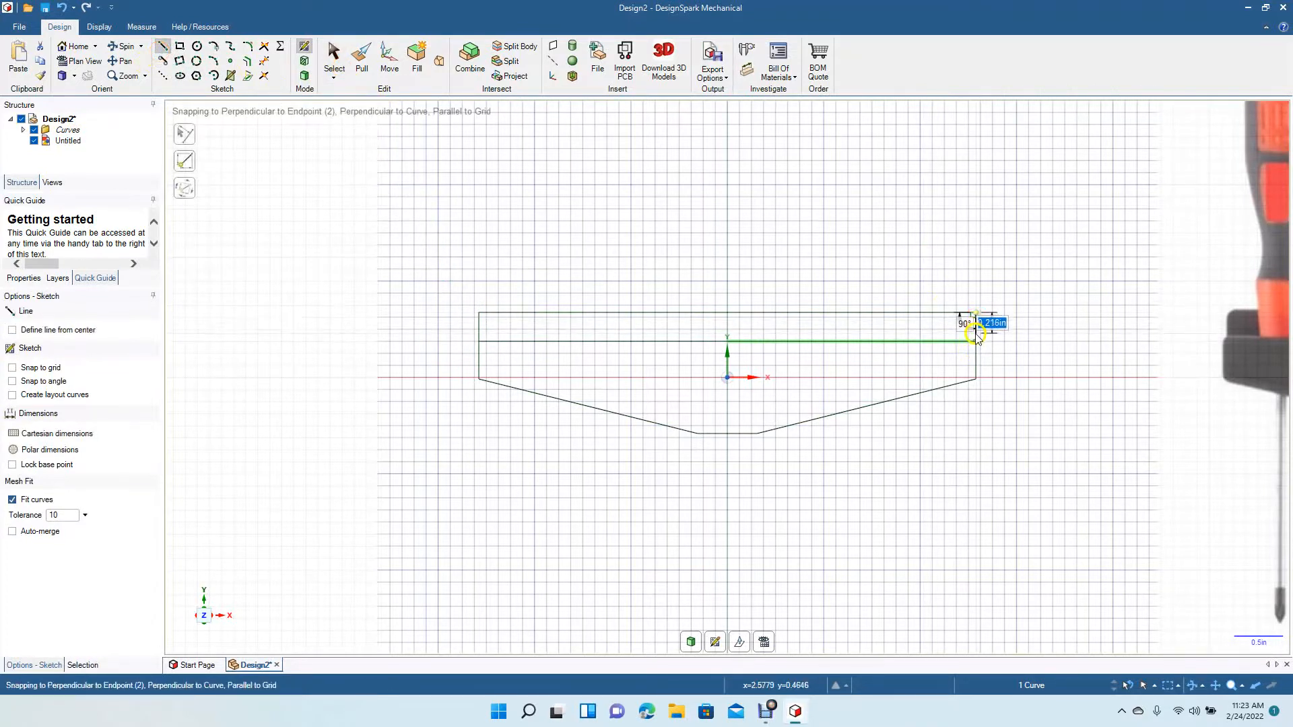
click(975, 341)
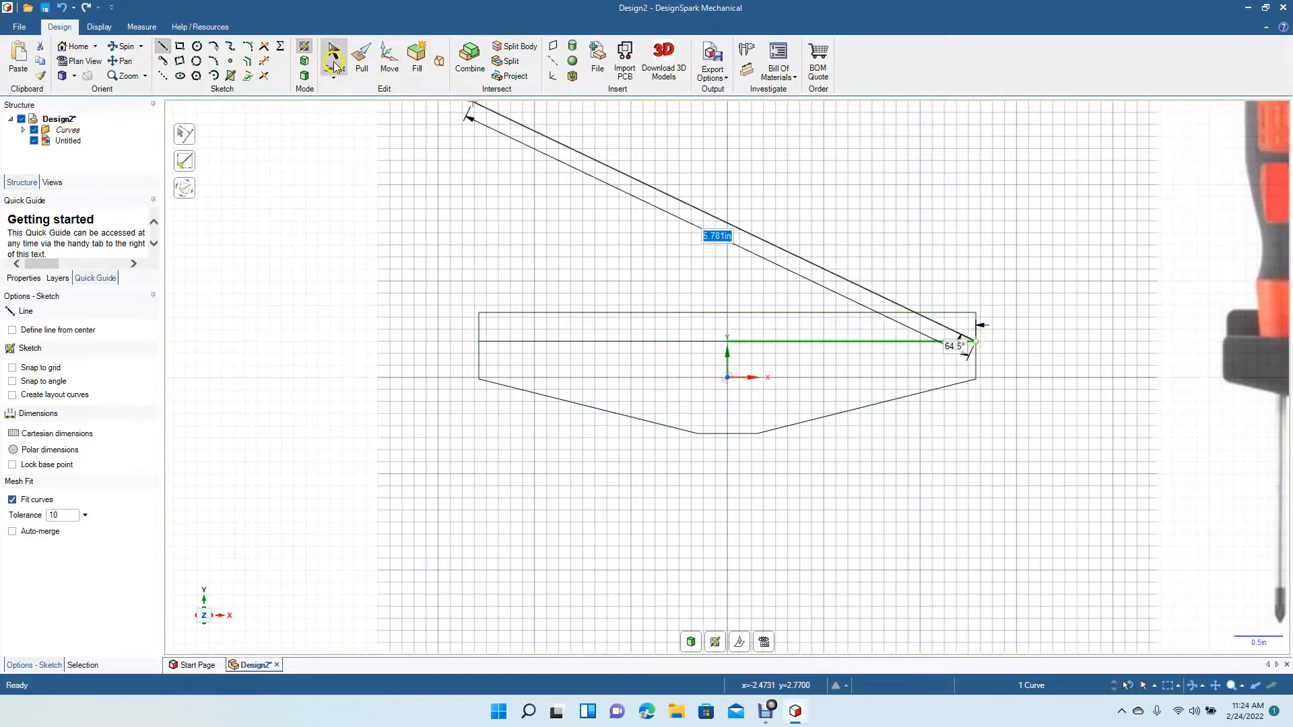
click(335, 55)
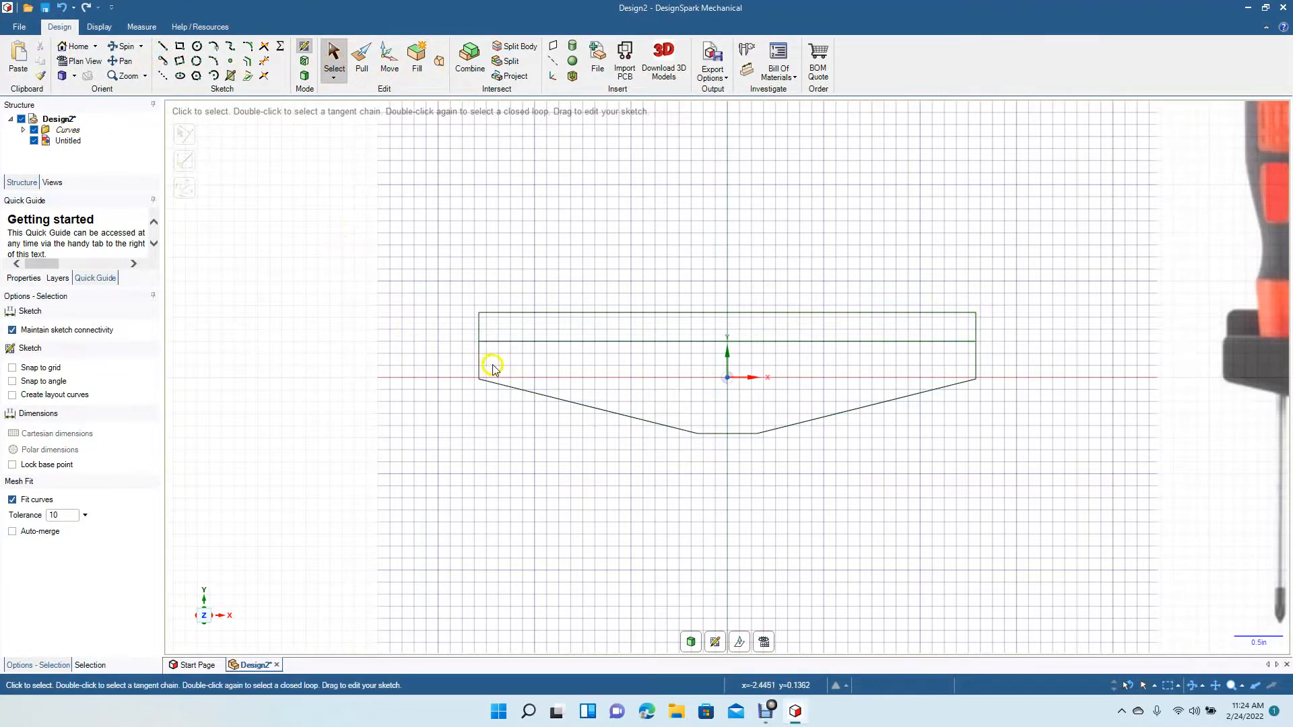
Convert the sketch to surfaces and move the lower holder face 1 in forward along the Z axis.
click(123, 46)
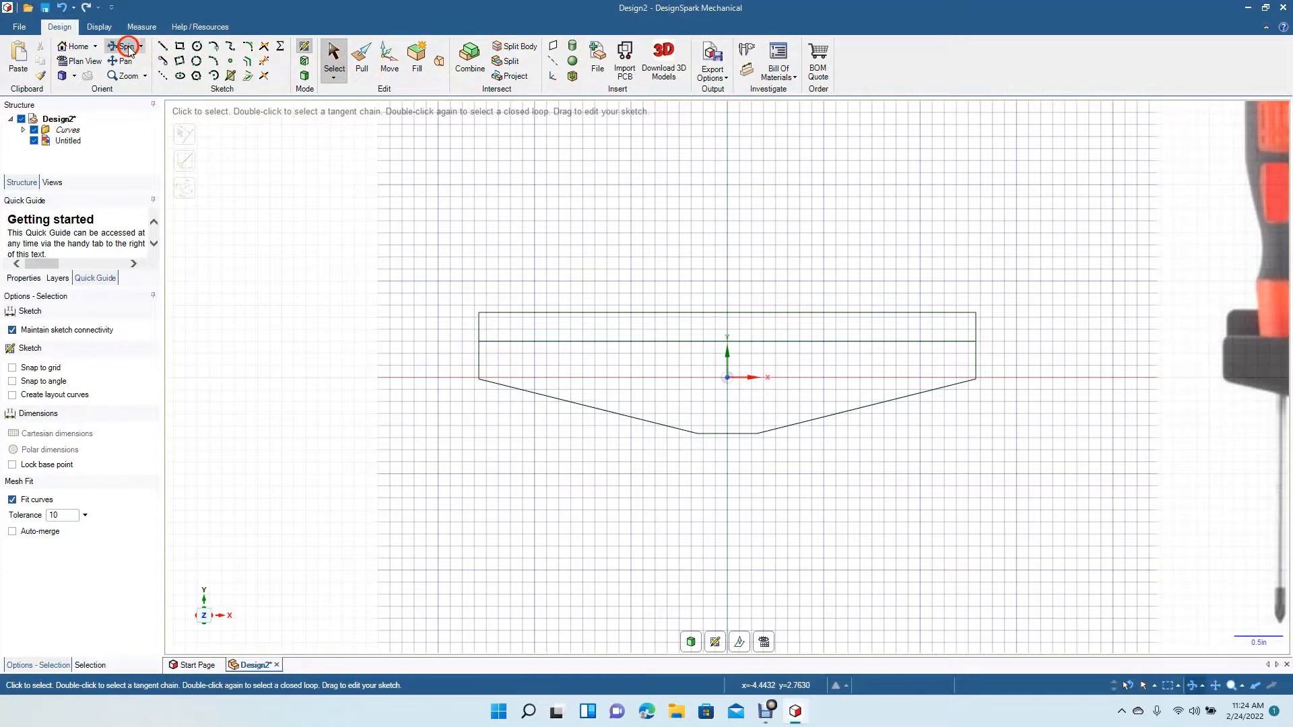
drag(627, 295, 553, 311)
click(361, 55)
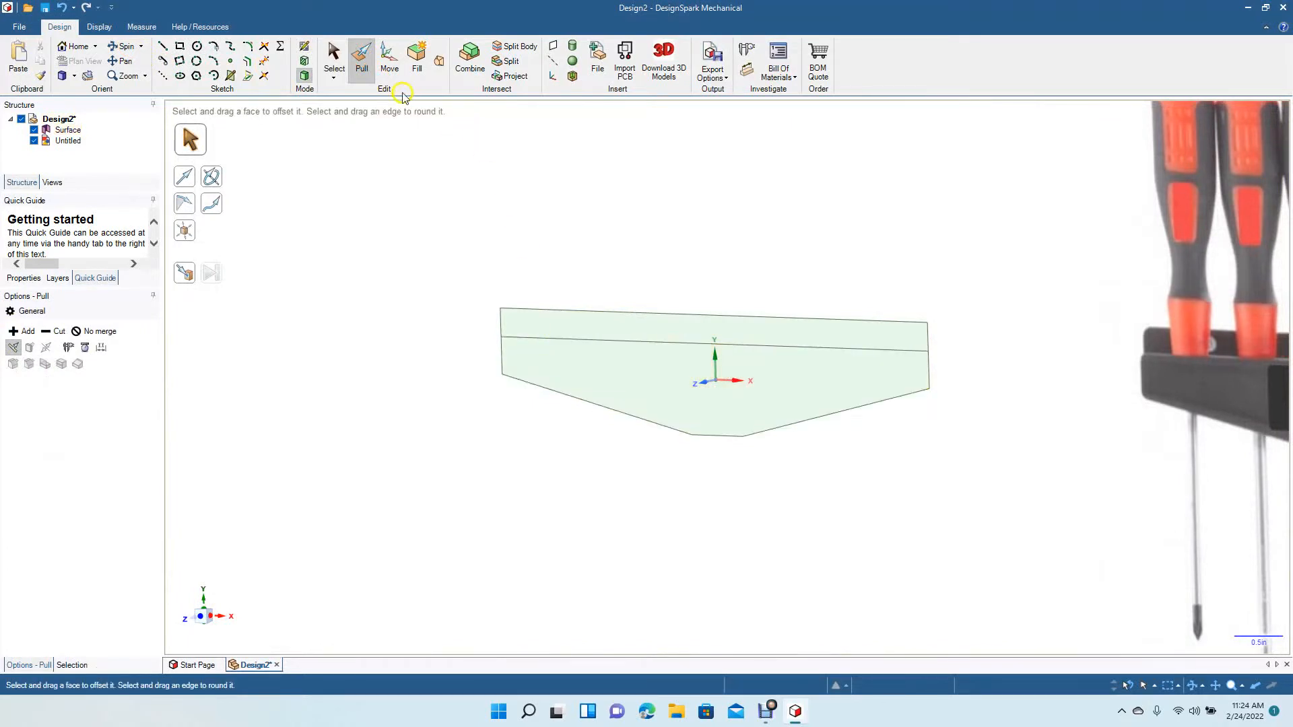
click(389, 56)
click(639, 391)
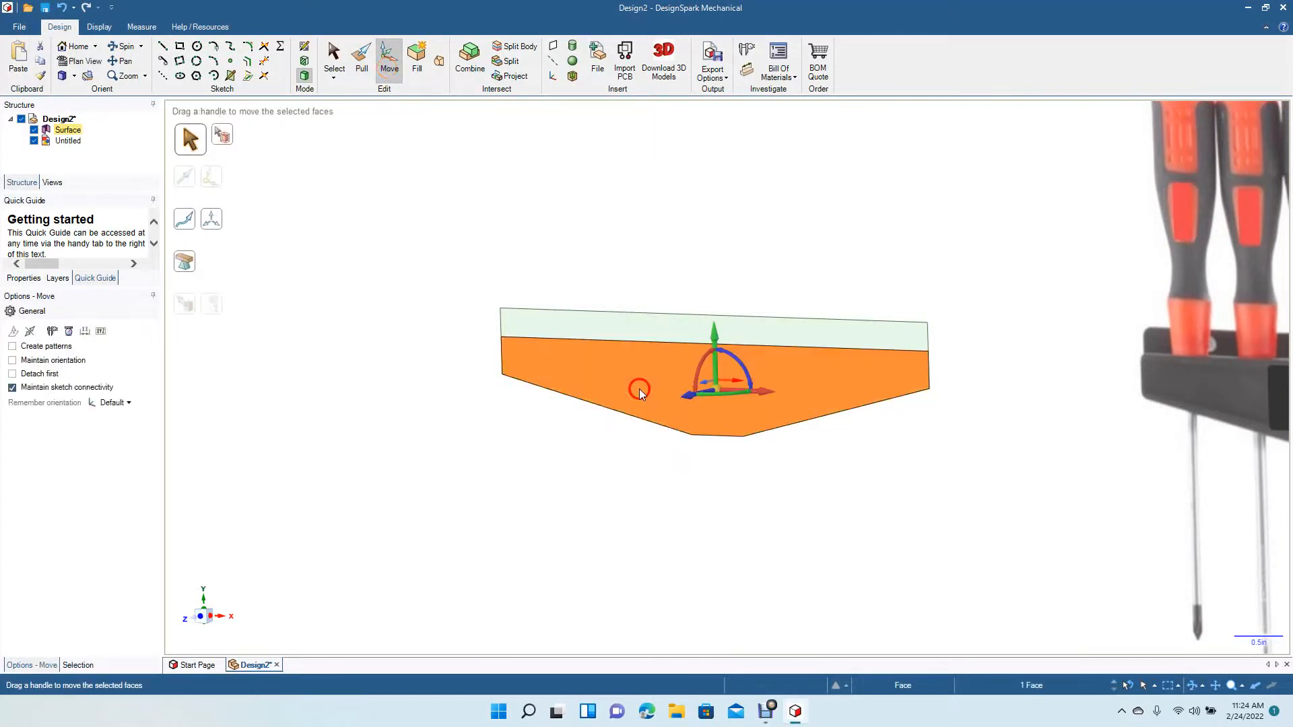
drag(689, 398, 641, 429)
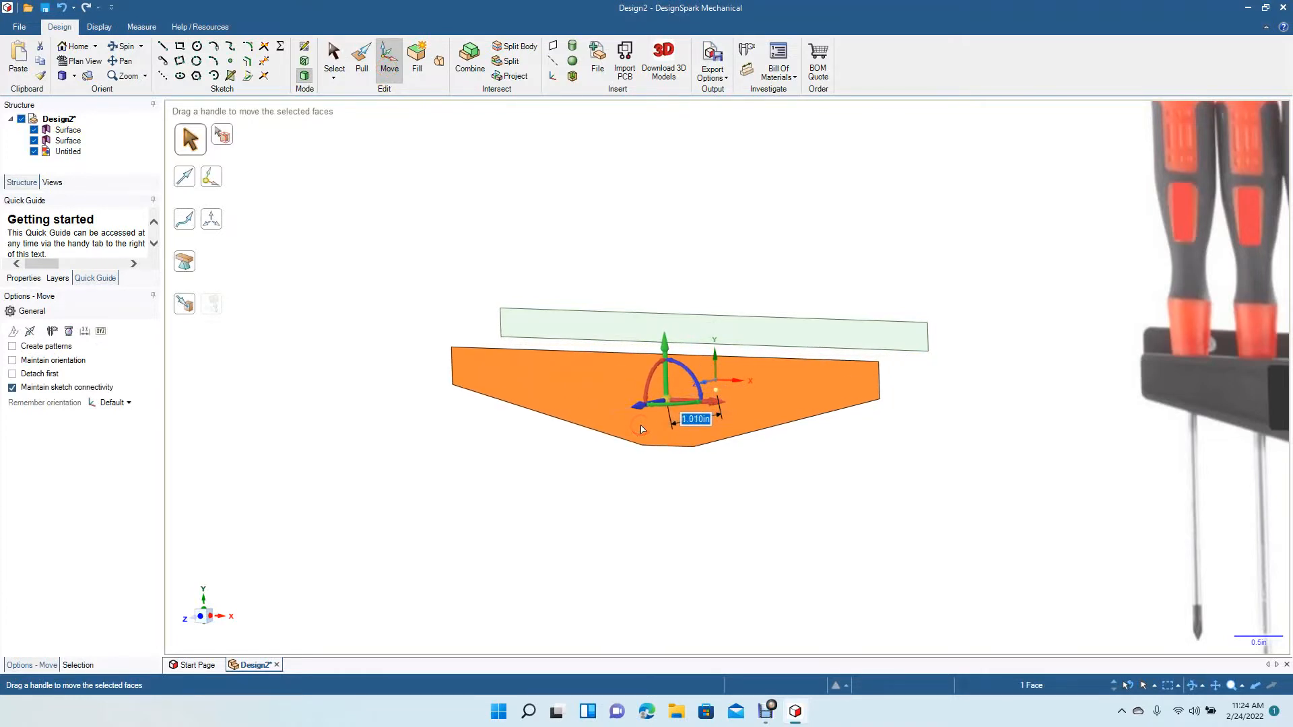
text(1)
key(Return)
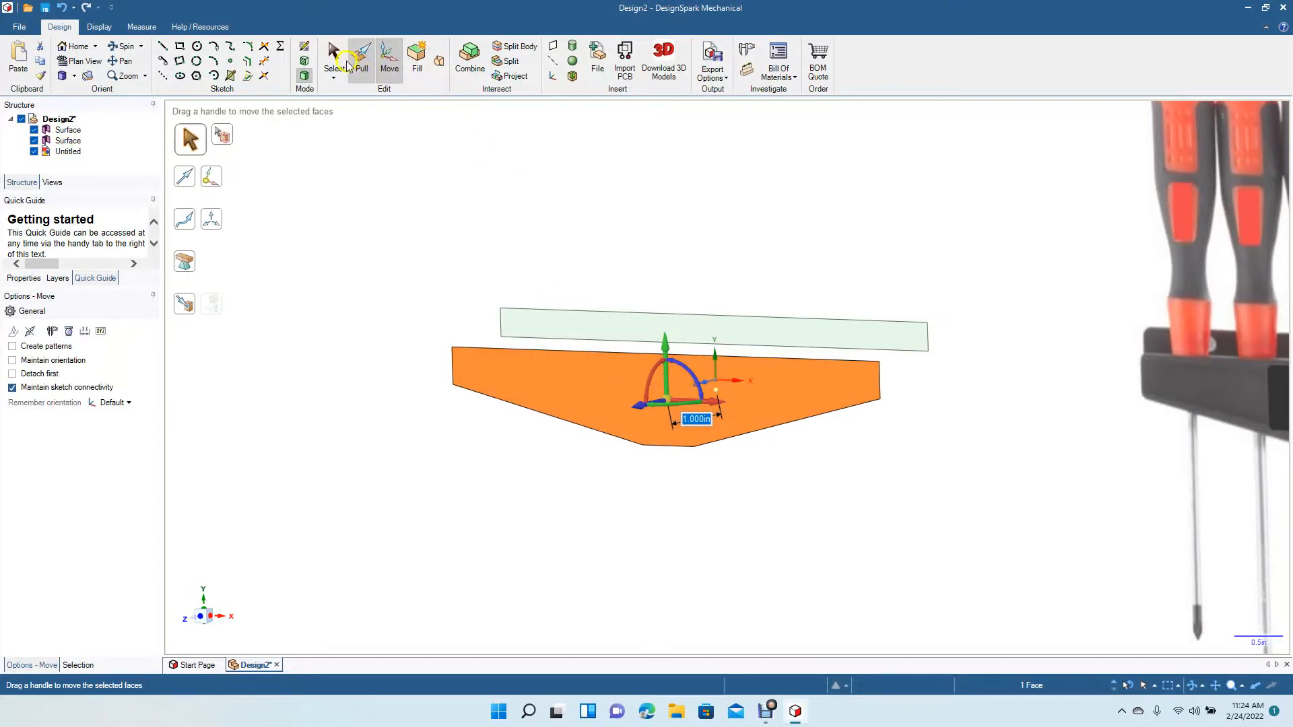
Copy the moved holder face and paste the duplicate in place.
click(334, 60)
click(428, 164)
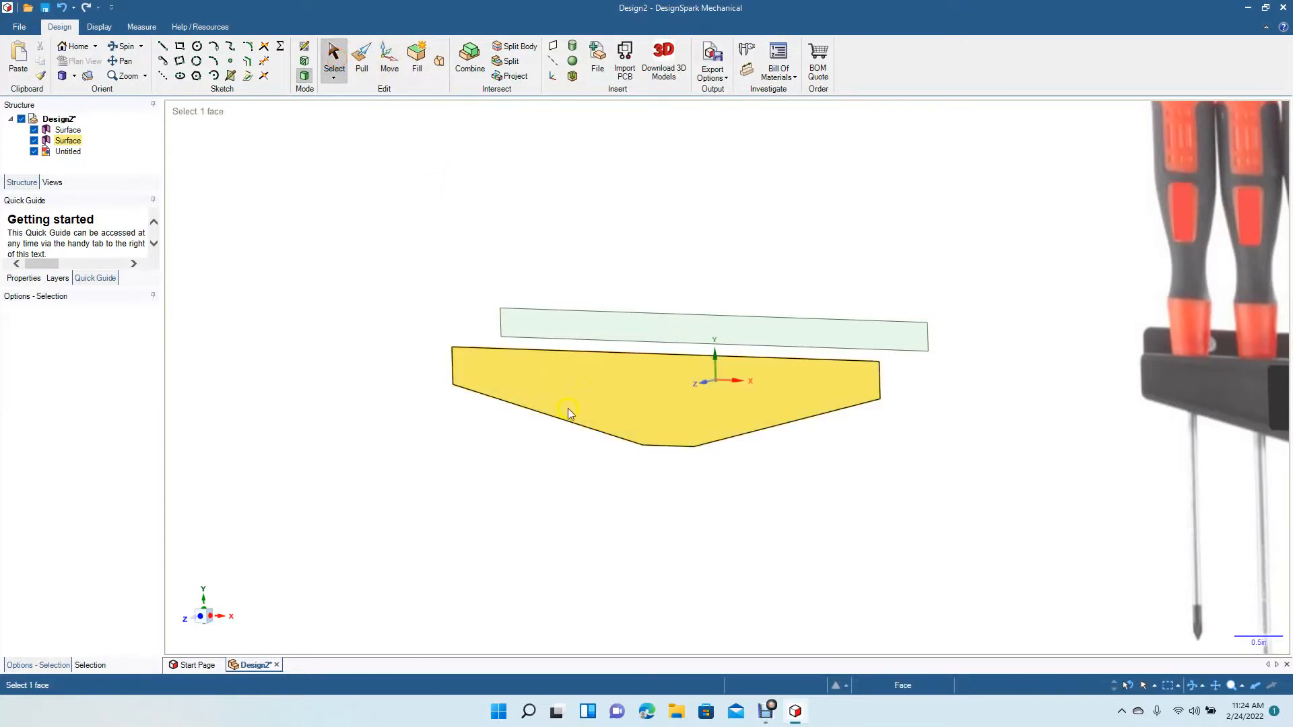
click(581, 395)
key(ctrl+c)
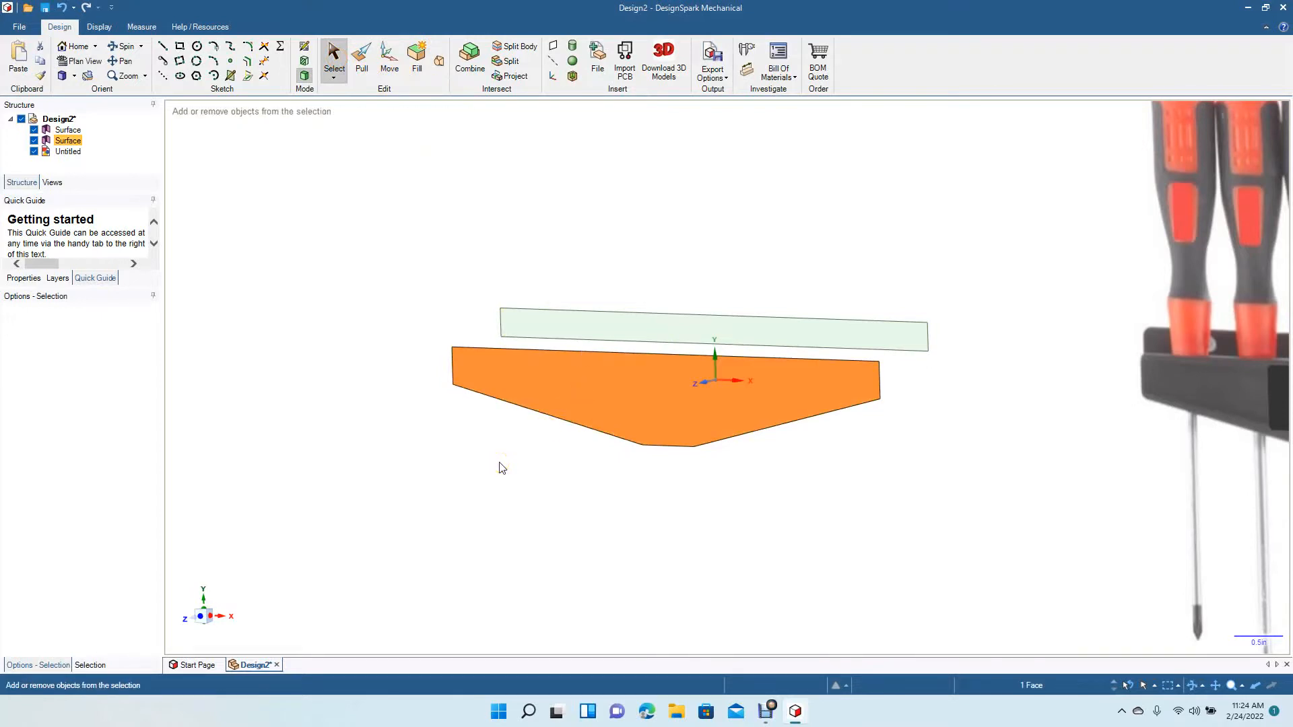
key(ctrl+v)
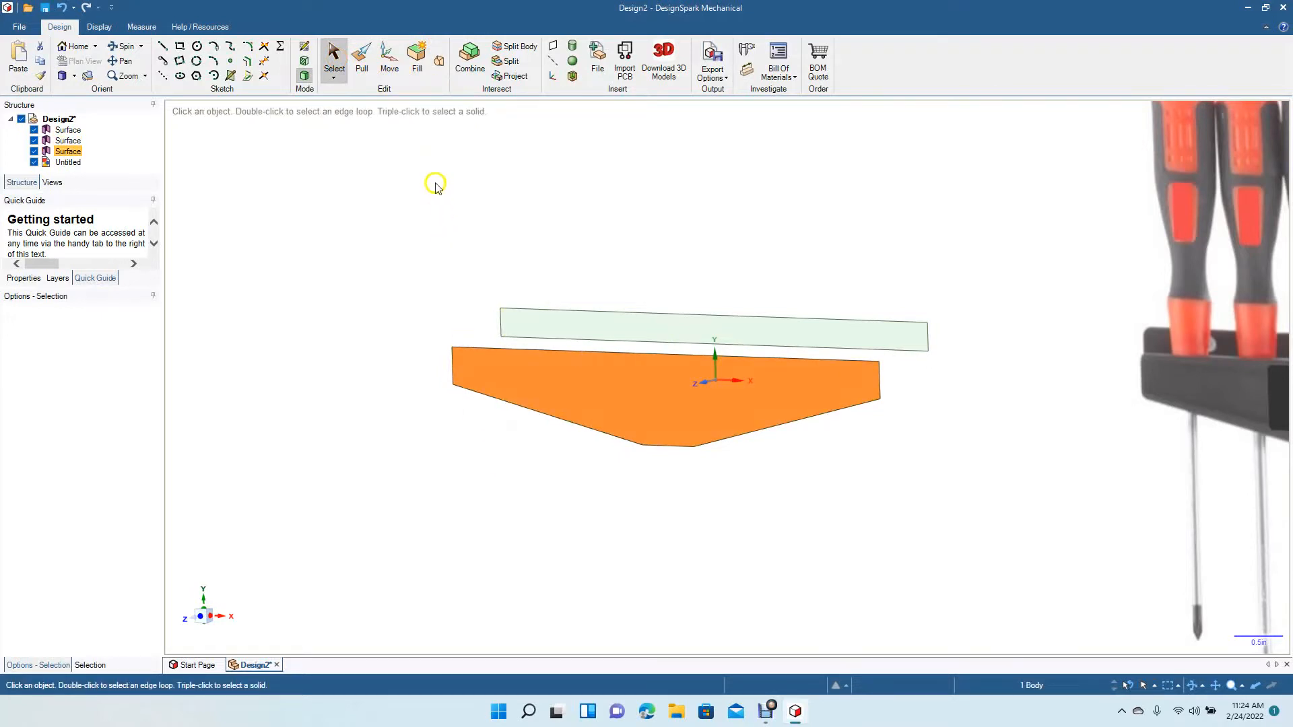
Move the pasted face back to the upper strip's plane and blend it with the front face into a solid.
click(389, 59)
drag(652, 412, 688, 393)
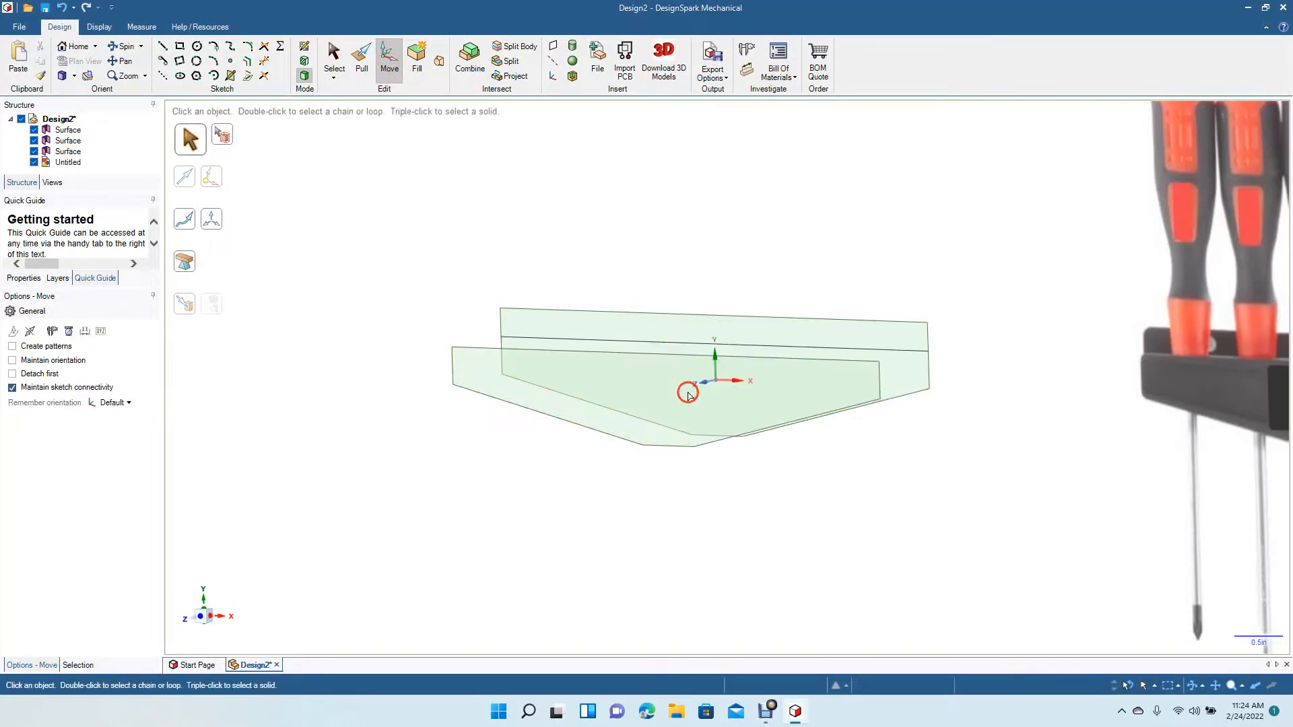
click(538, 376)
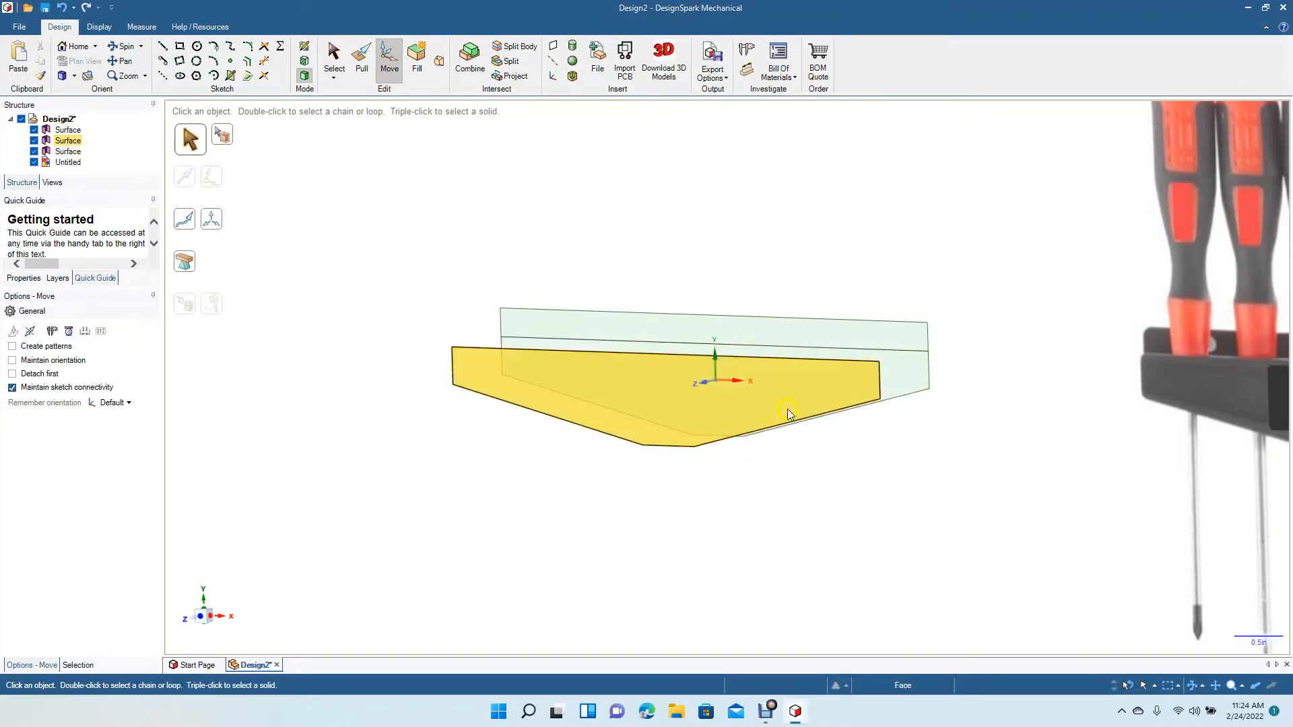
click(440, 61)
click(915, 369)
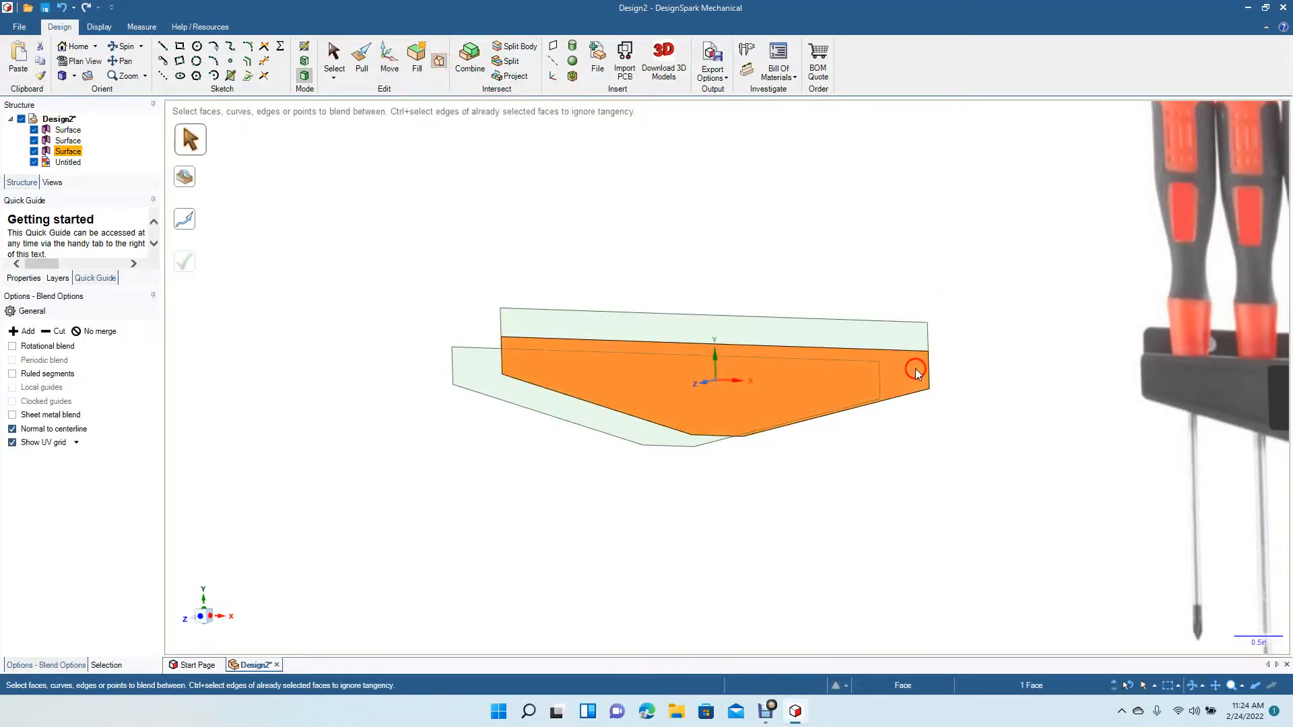
click(673, 434)
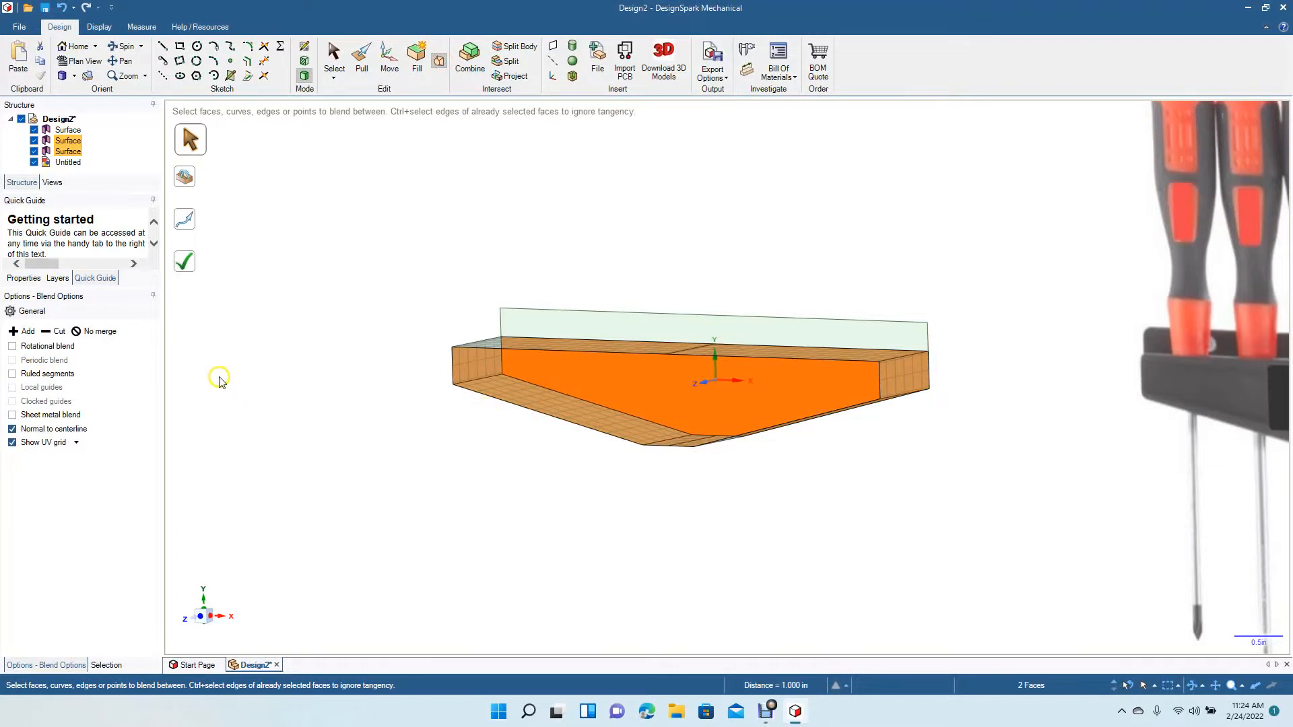
click(187, 264)
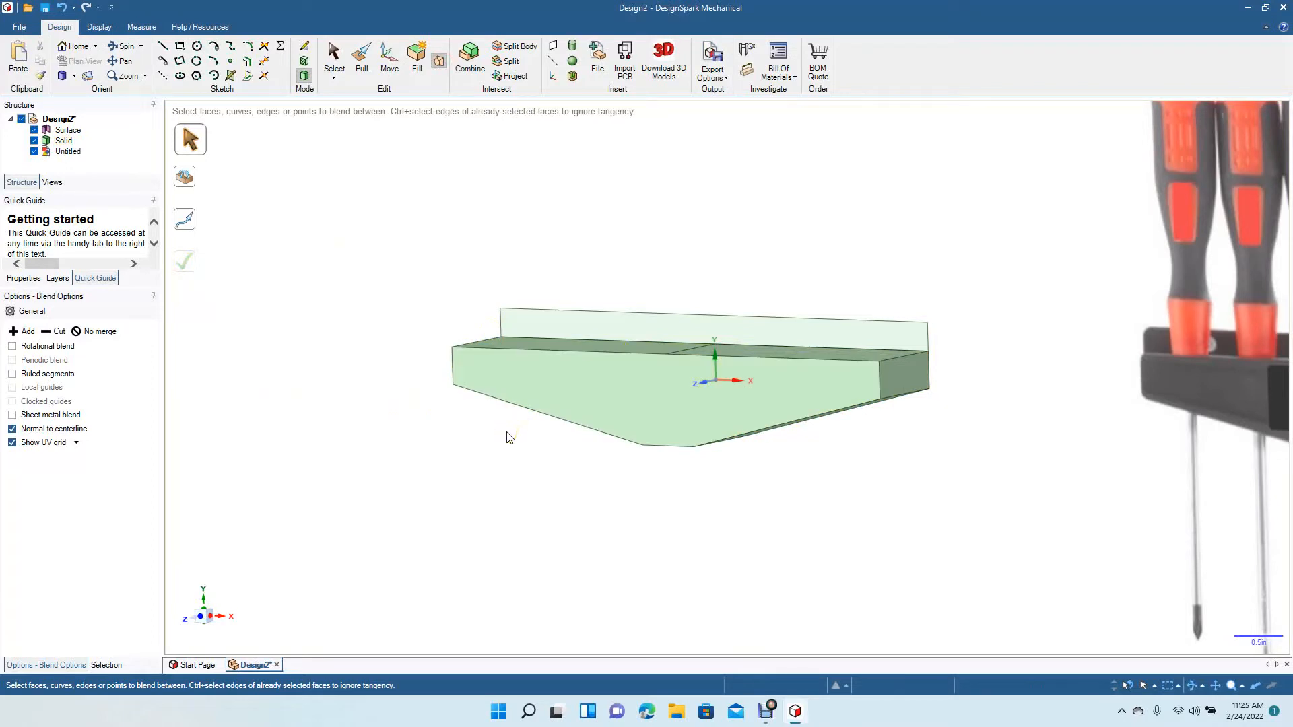
Undo the blend and the copy's move, and drag a new copy of the front face 1 in back to the strip's plane.
key(m)
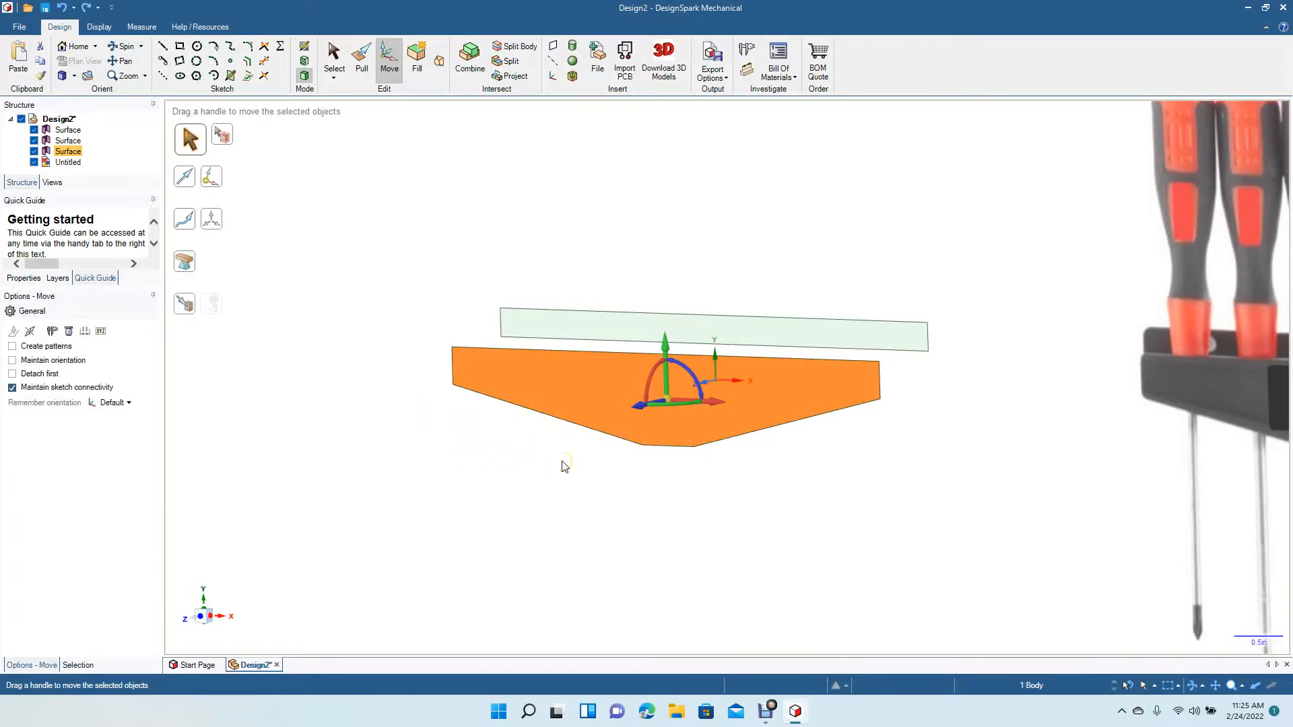
click(522, 473)
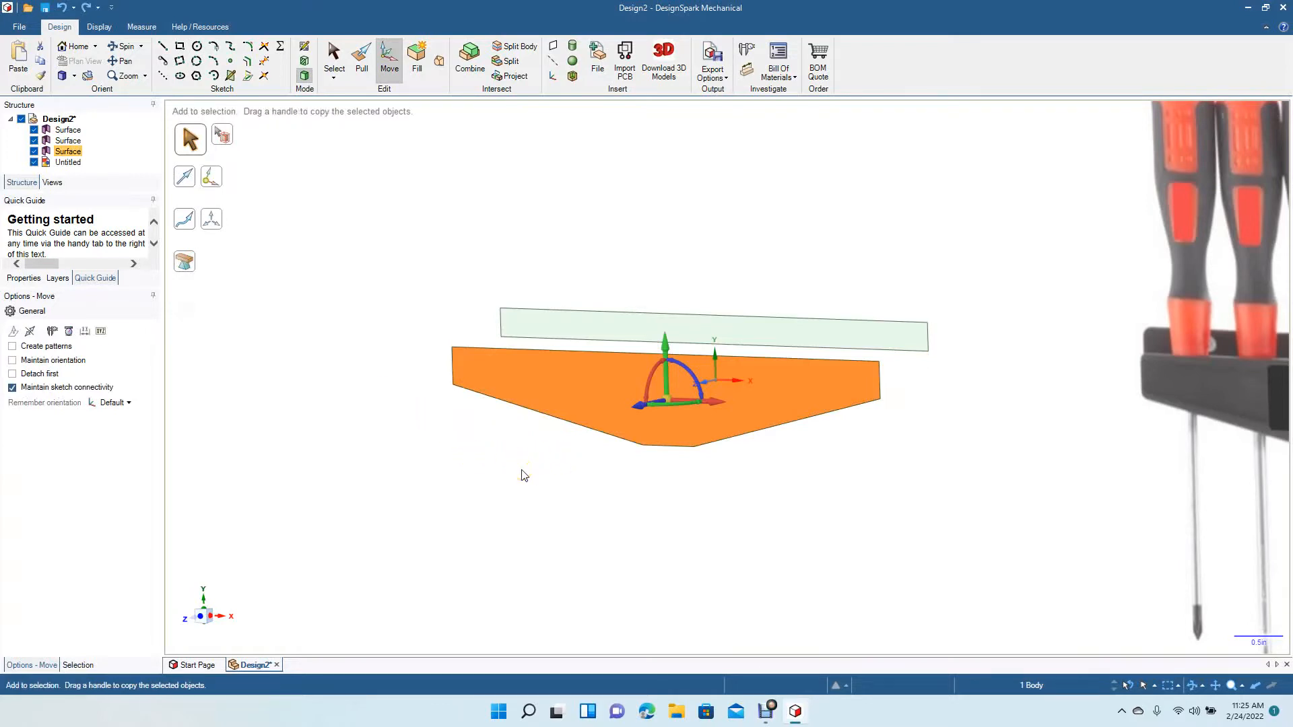
click(637, 405)
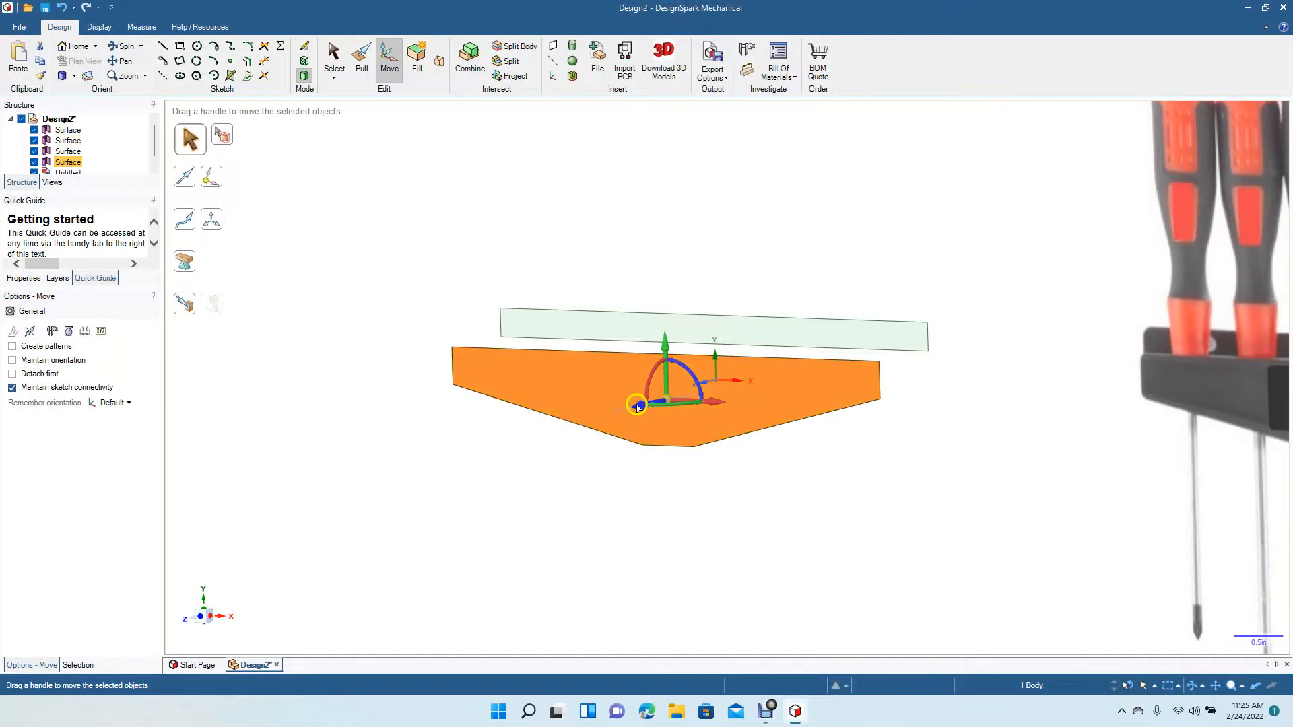
drag(638, 408, 686, 394)
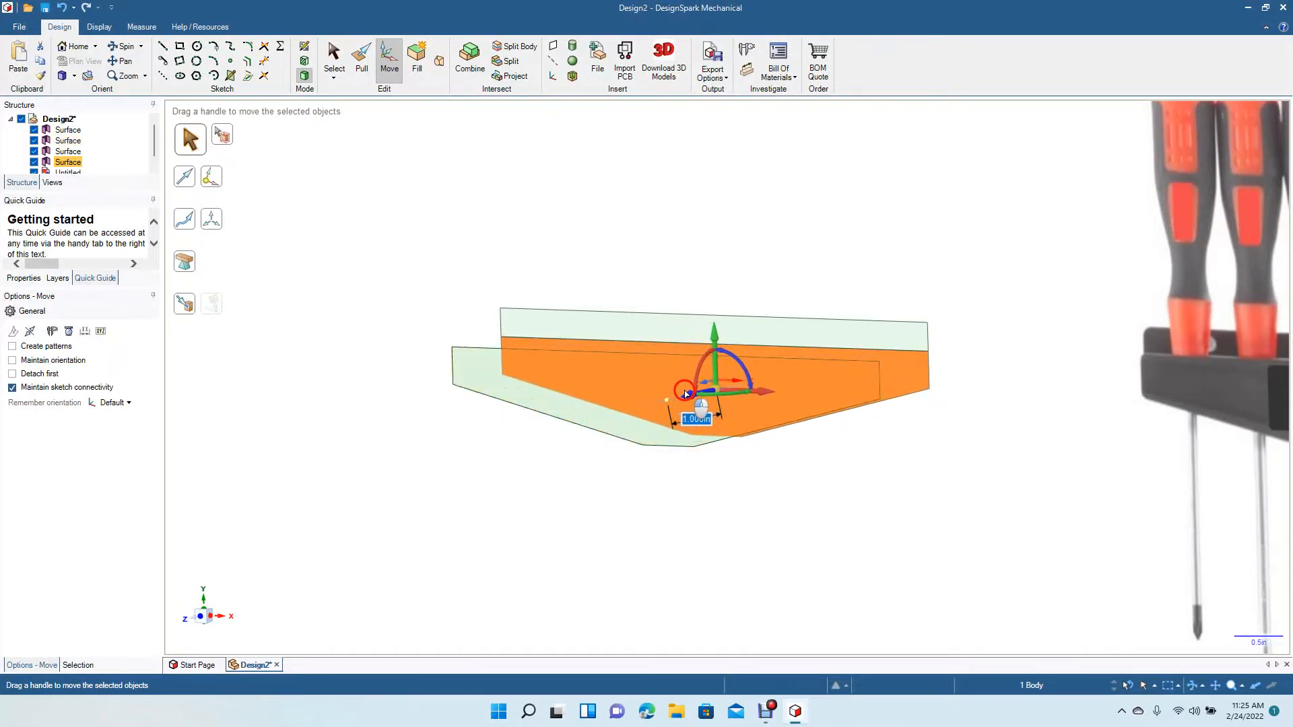
click(646, 228)
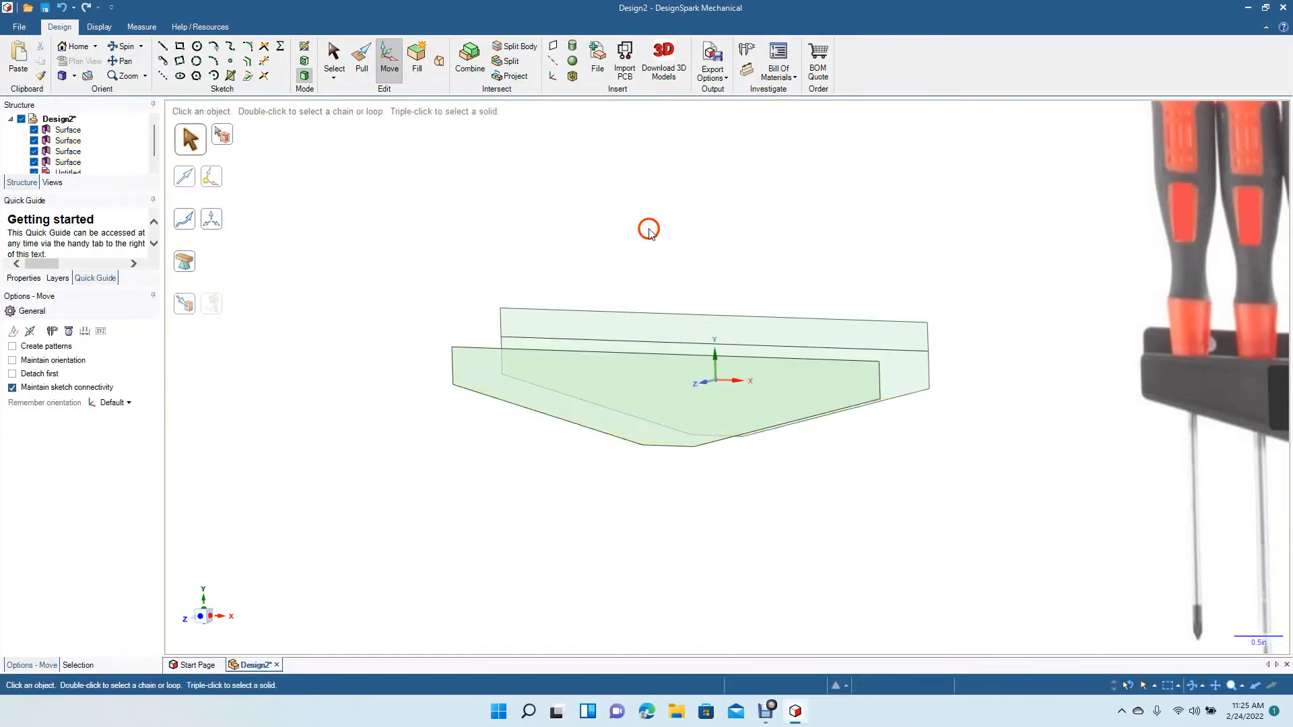
Blend the rear and front holder faces into a solid using ruled segments.
click(435, 66)
click(908, 361)
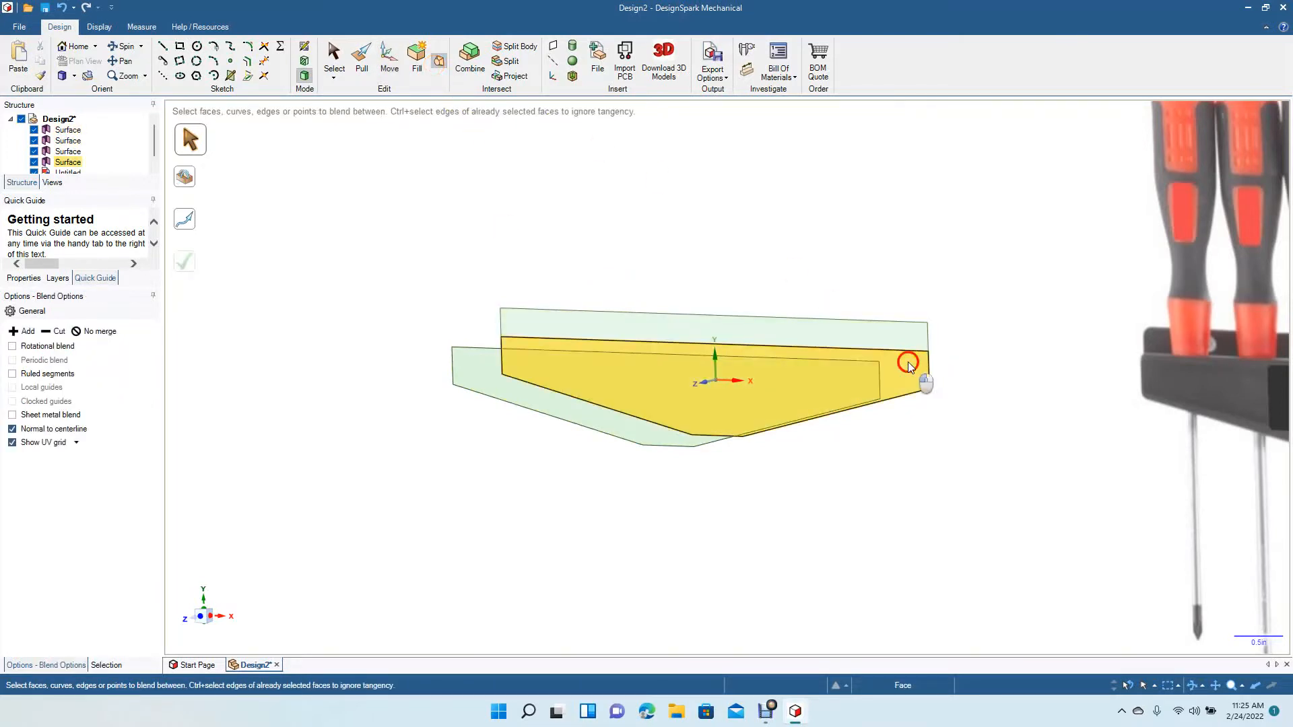
click(613, 430)
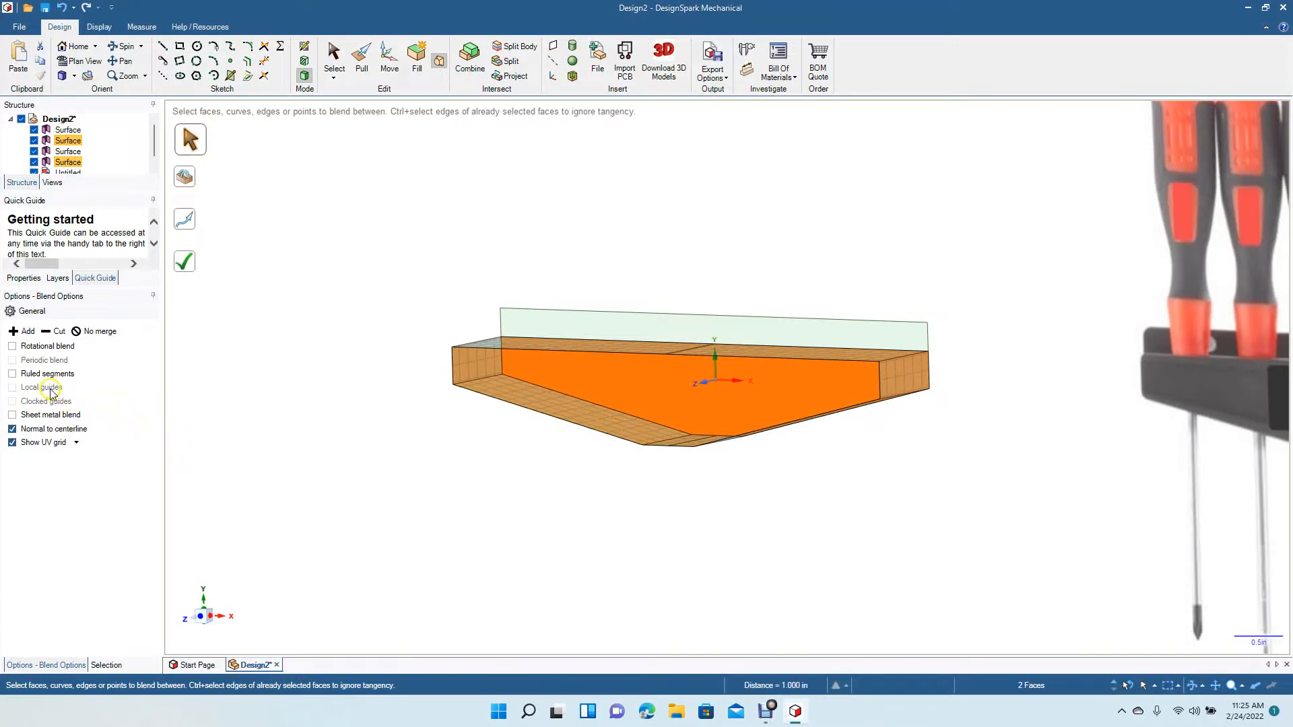
click(12, 375)
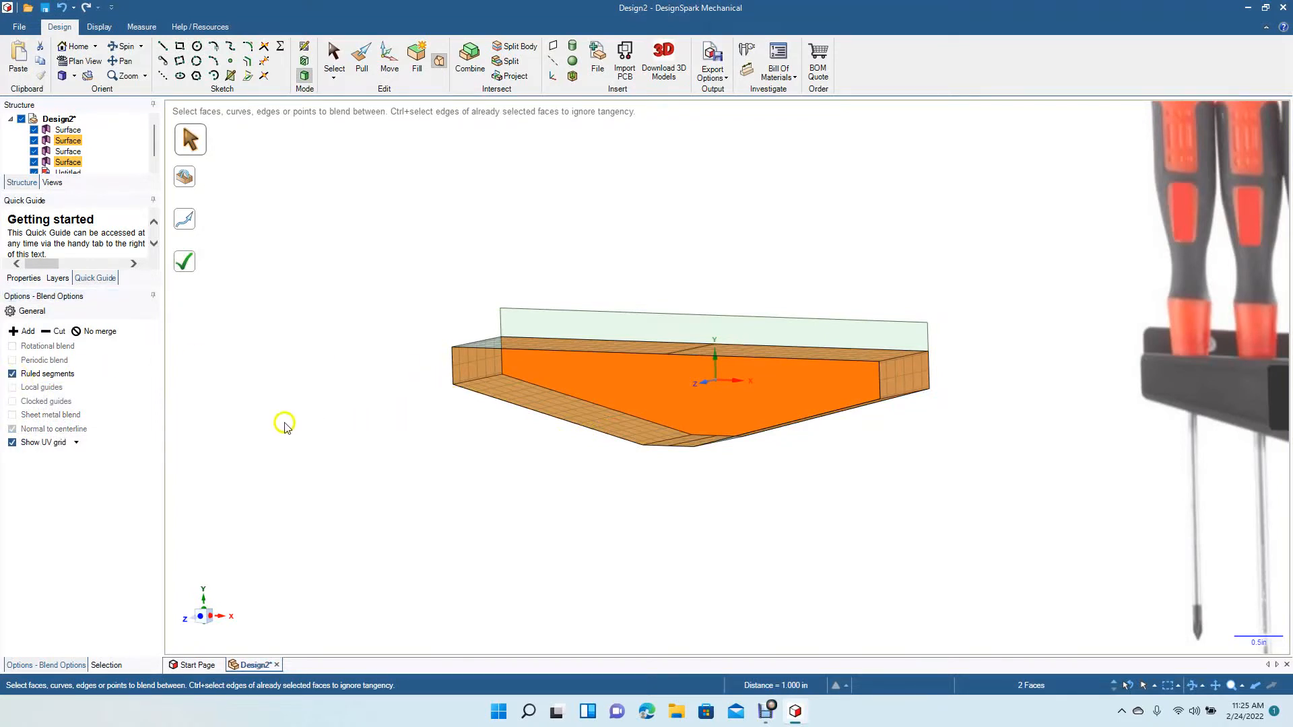
click(23, 374)
click(187, 266)
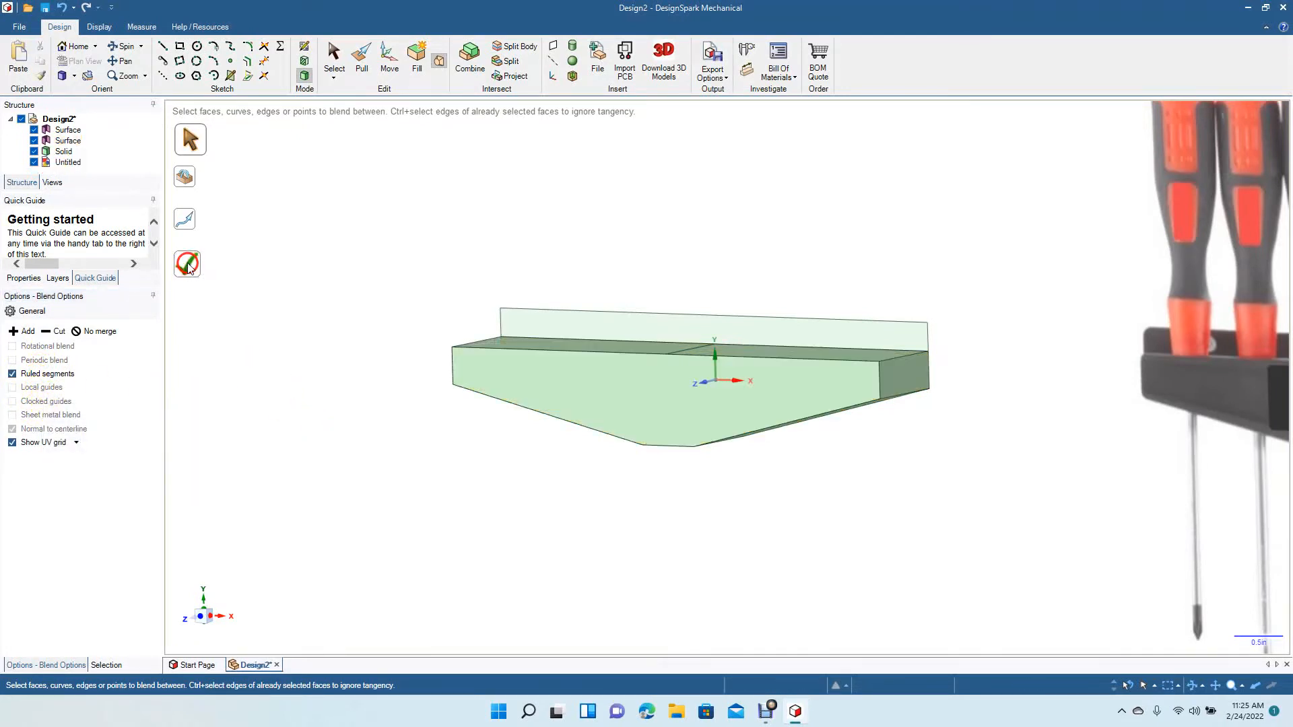
click(201, 268)
Shell the solid with 0.125 in walls, removing both halves of its upper face.
click(124, 46)
drag(271, 205, 294, 257)
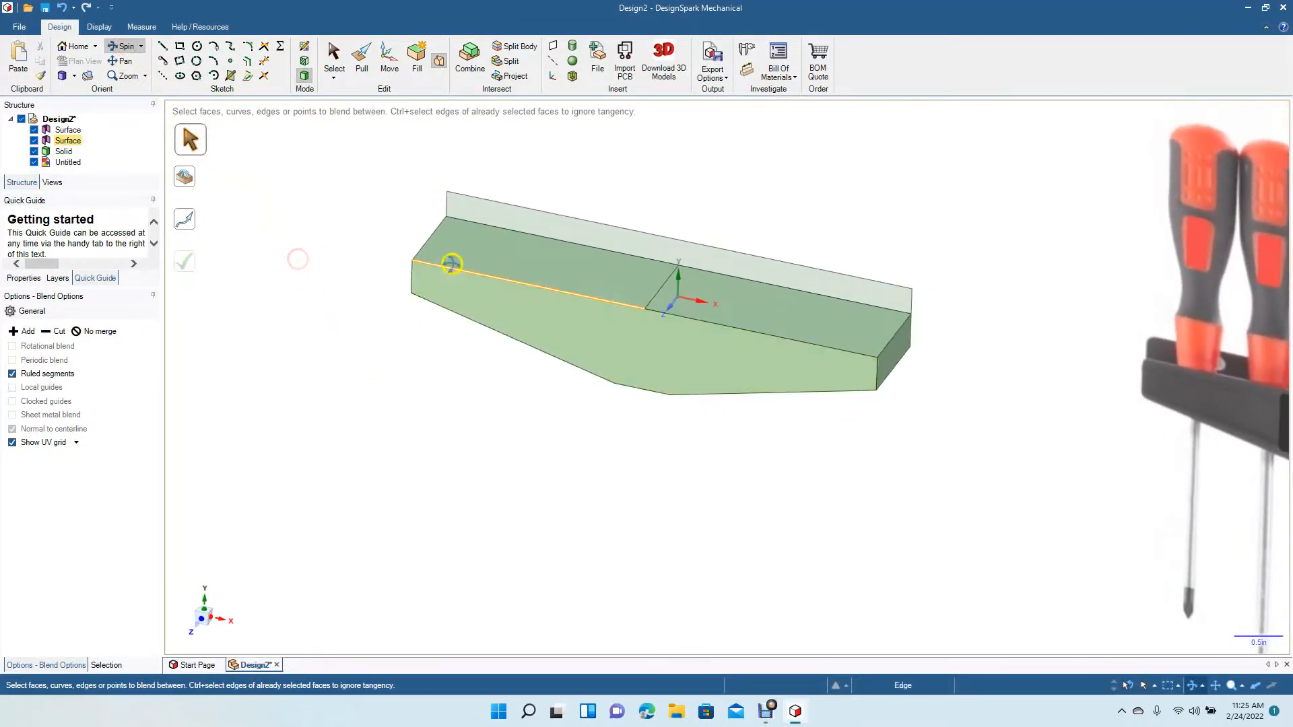
click(571, 76)
click(490, 240)
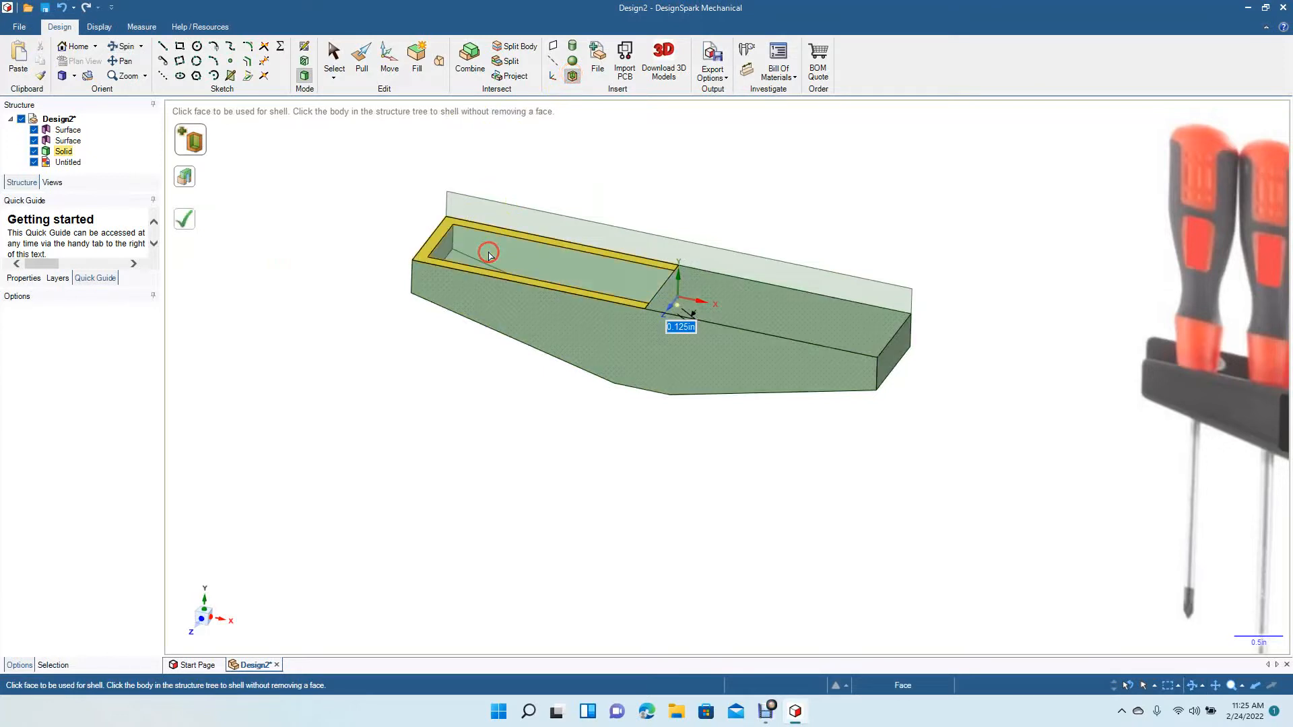
ctrl+click(747, 308)
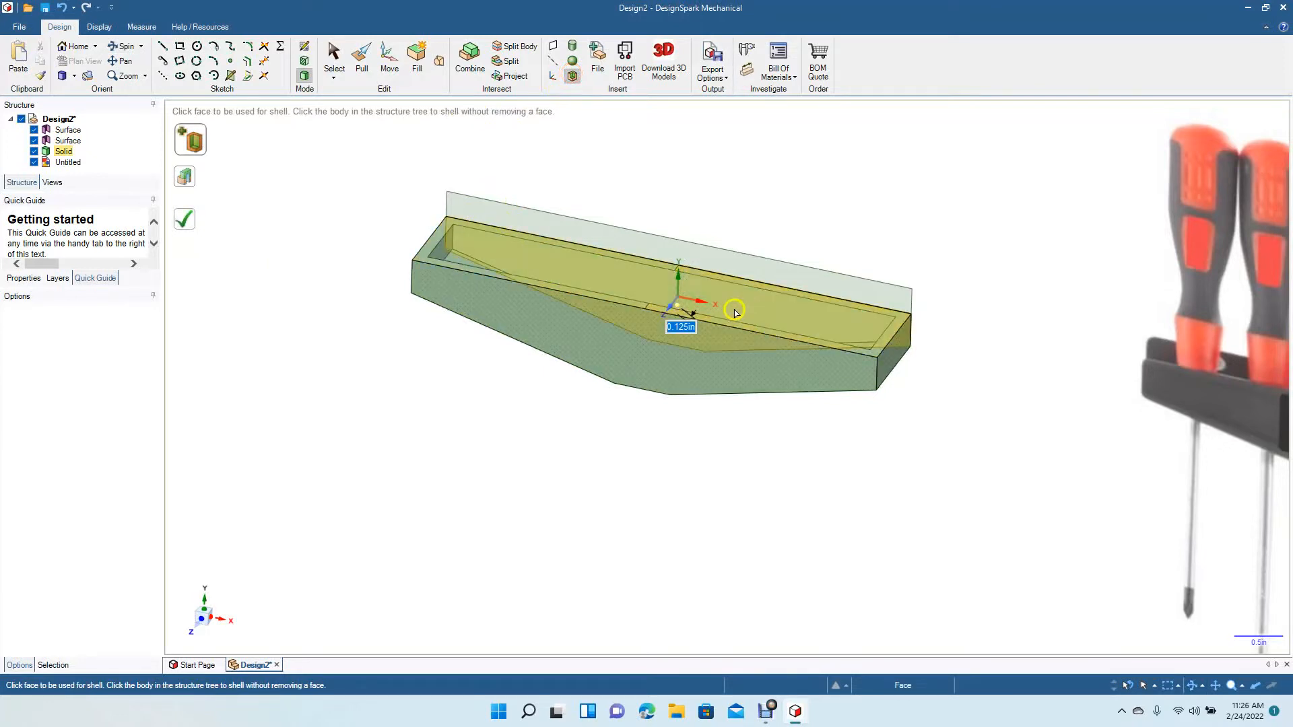
Pull the thin strip surface above the tray up to the inner face of the back wall to thicken it.
click(125, 46)
drag(410, 297, 368, 321)
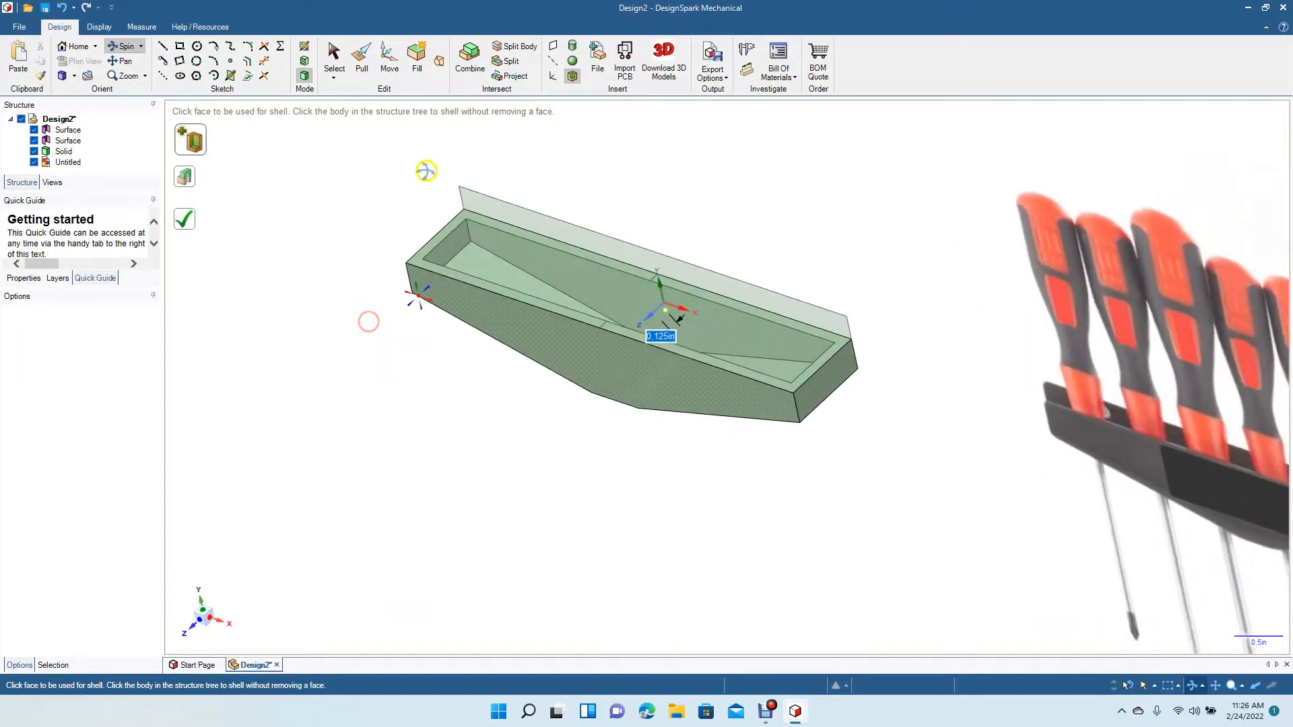
click(361, 59)
click(486, 207)
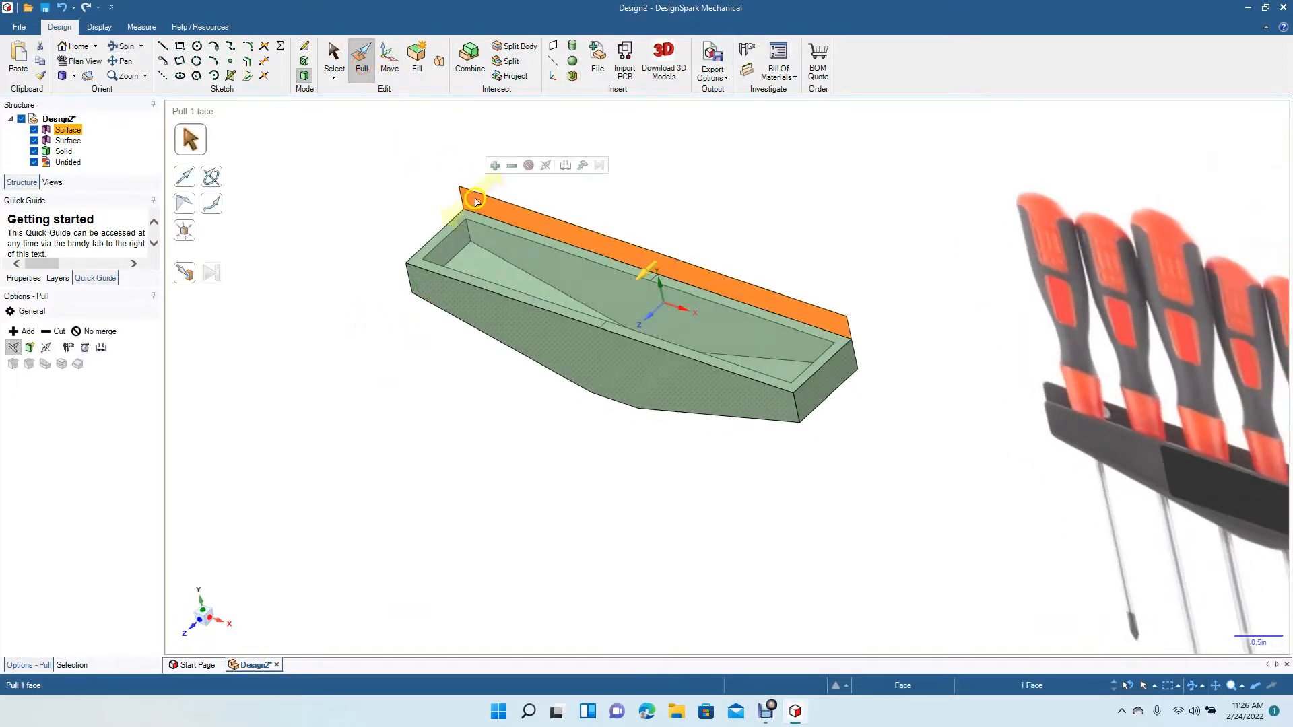
click(185, 273)
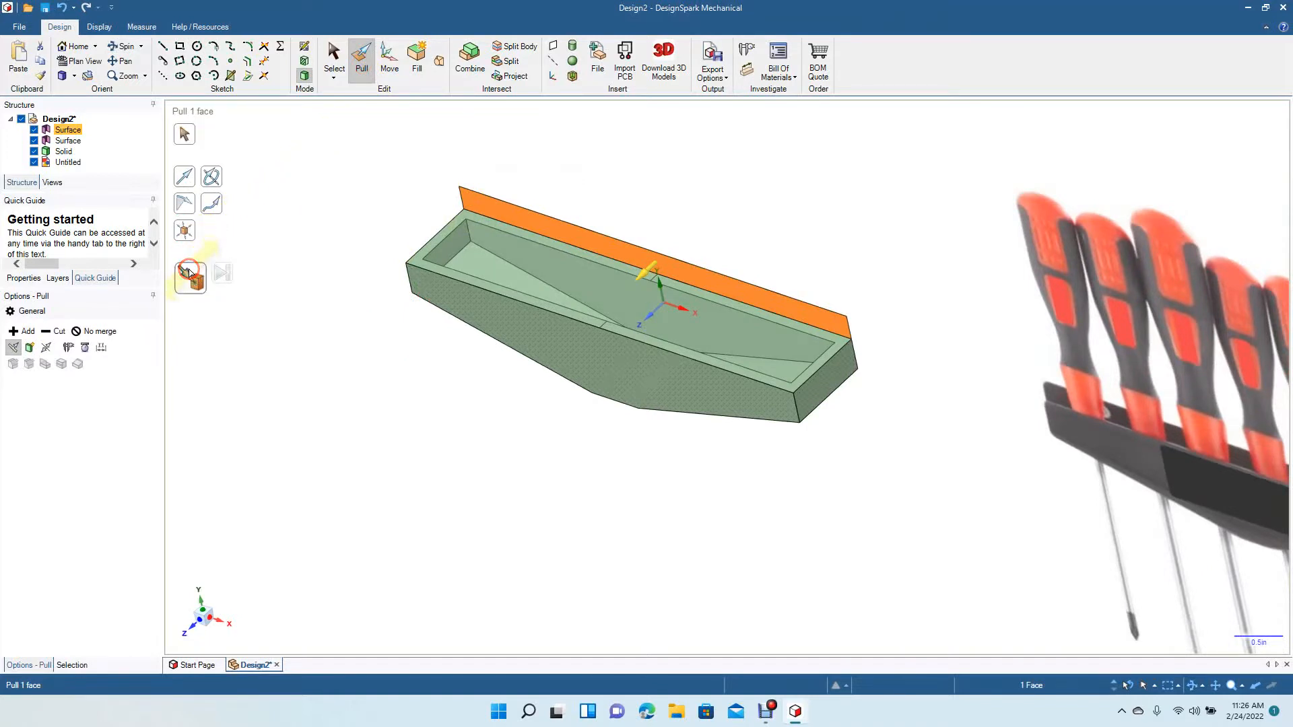
click(473, 224)
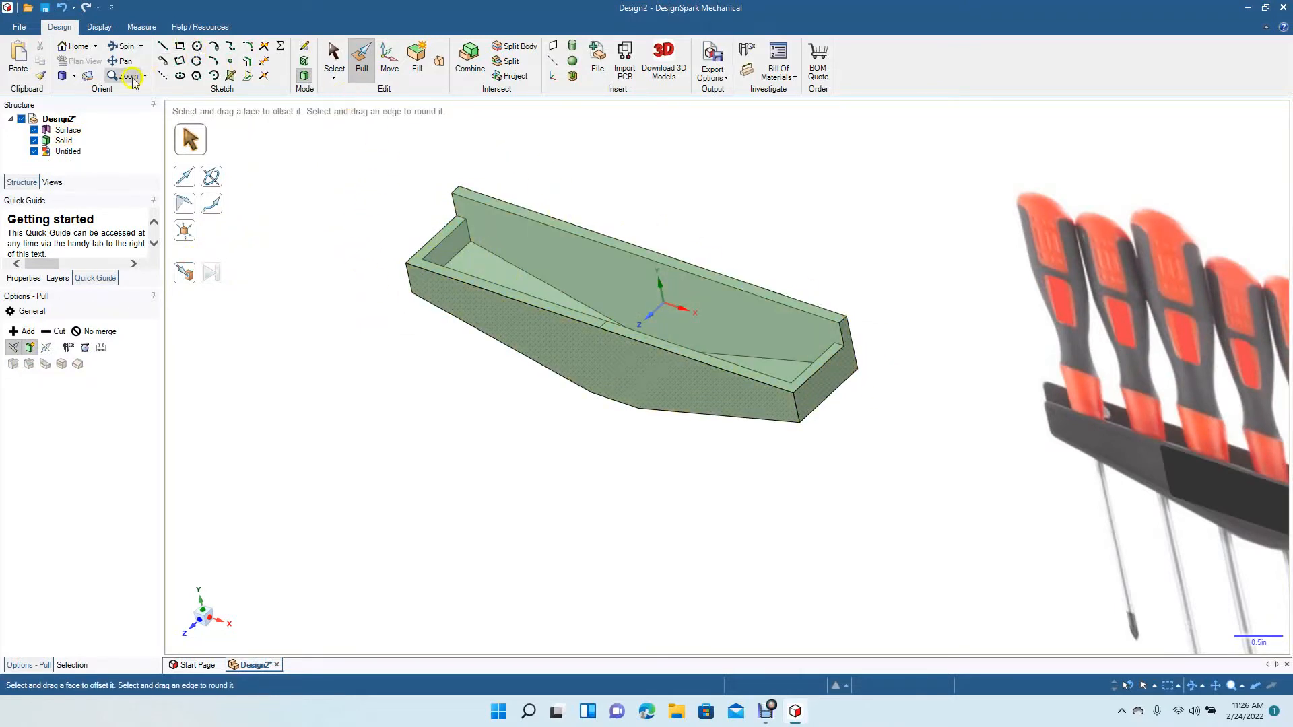
Round the short edge at the back plate's upper left corner.
click(75, 78)
click(130, 59)
click(132, 47)
drag(495, 420, 615, 398)
click(362, 62)
click(400, 192)
drag(402, 195, 435, 205)
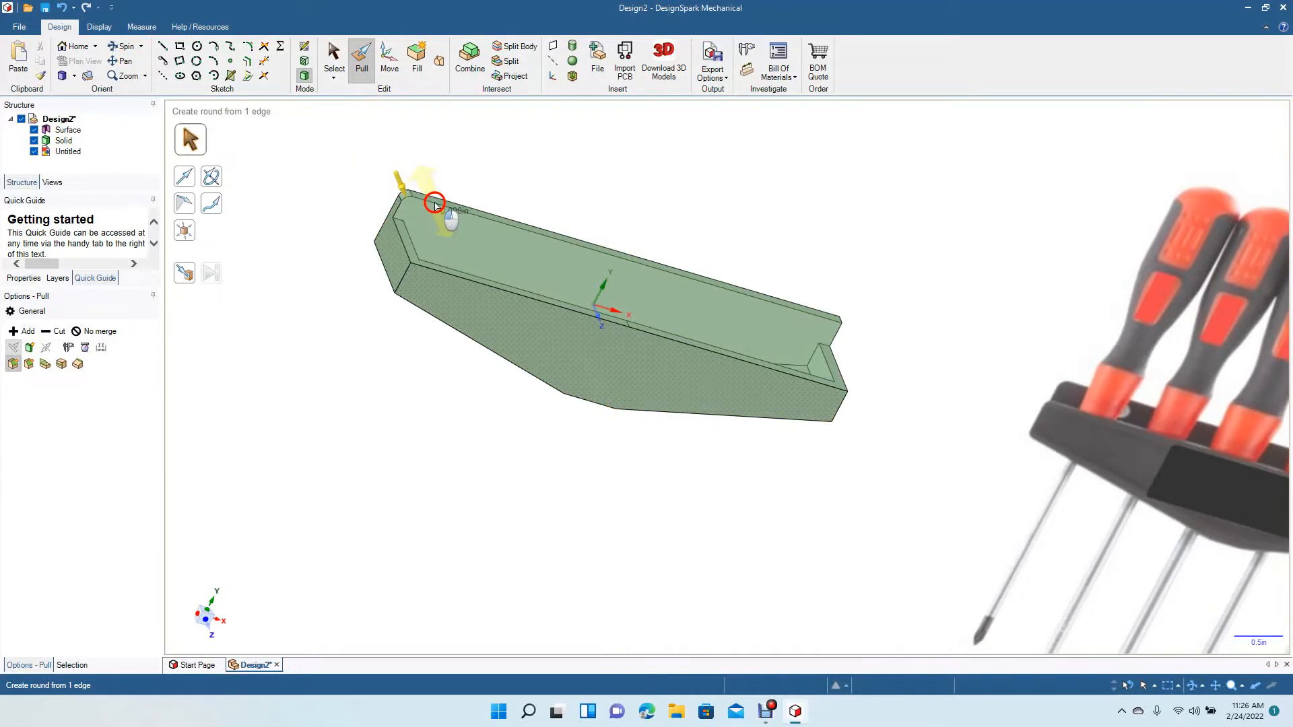
drag(435, 206, 439, 204)
Round the short edge at the back plate's upper right corner to match the upper left corner.
click(779, 324)
click(834, 321)
click(853, 276)
click(841, 323)
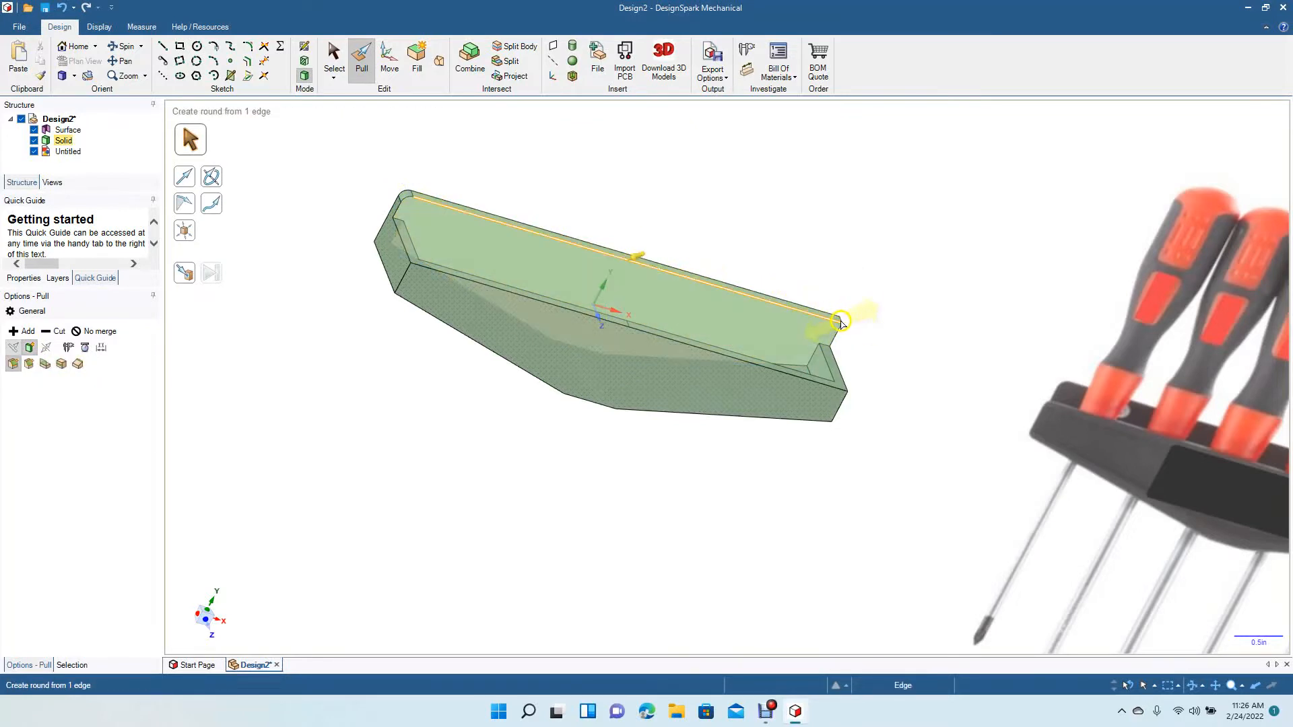
click(840, 321)
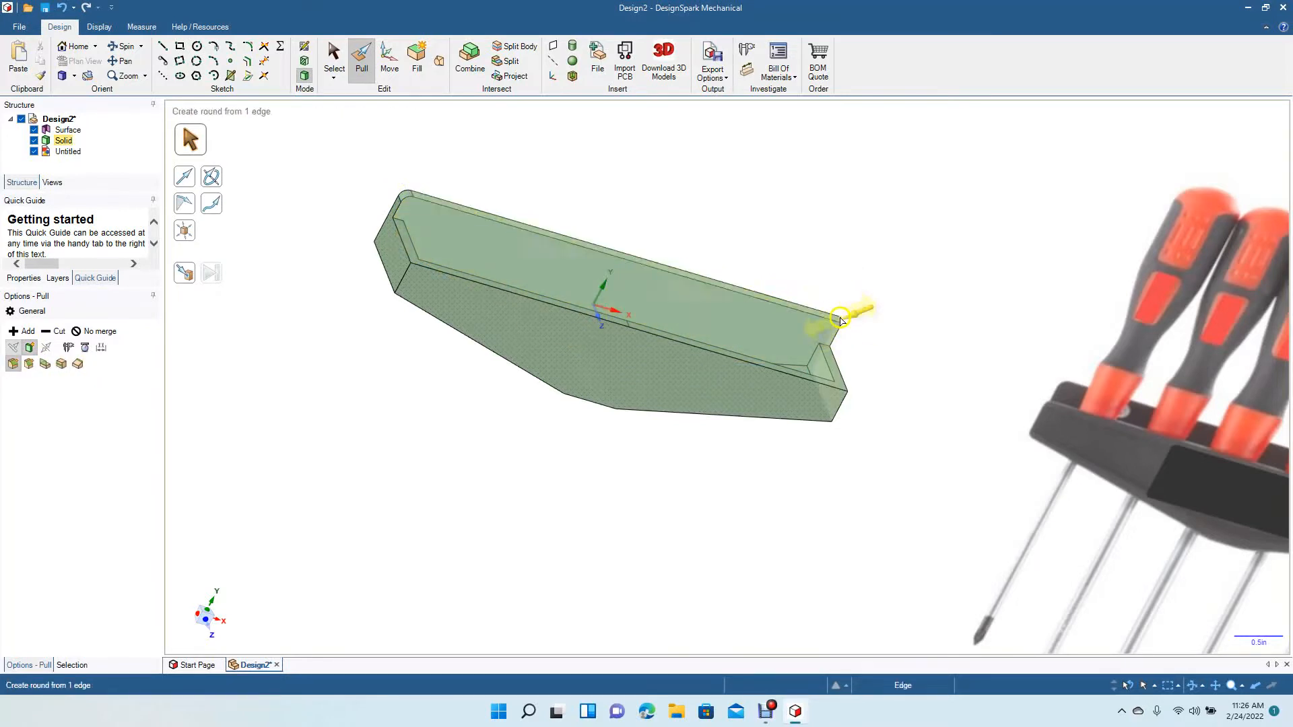
click(840, 321)
drag(841, 322, 808, 318)
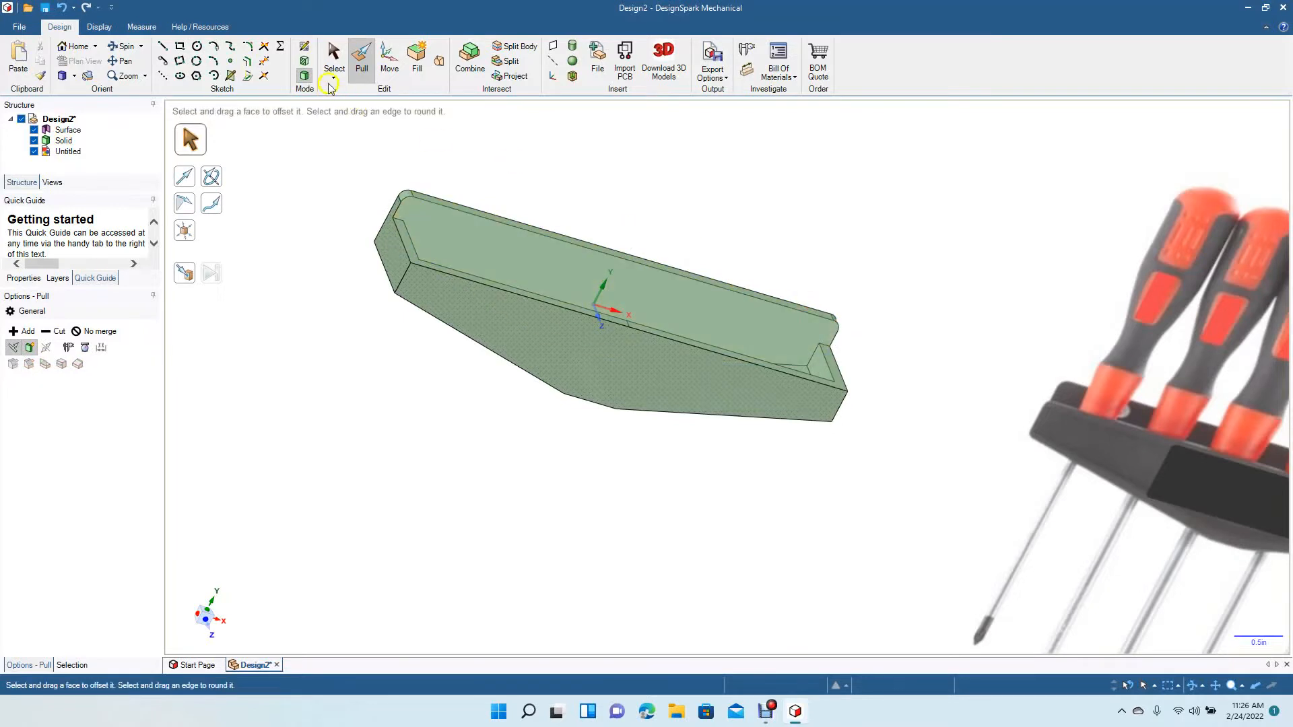
click(334, 60)
click(348, 220)
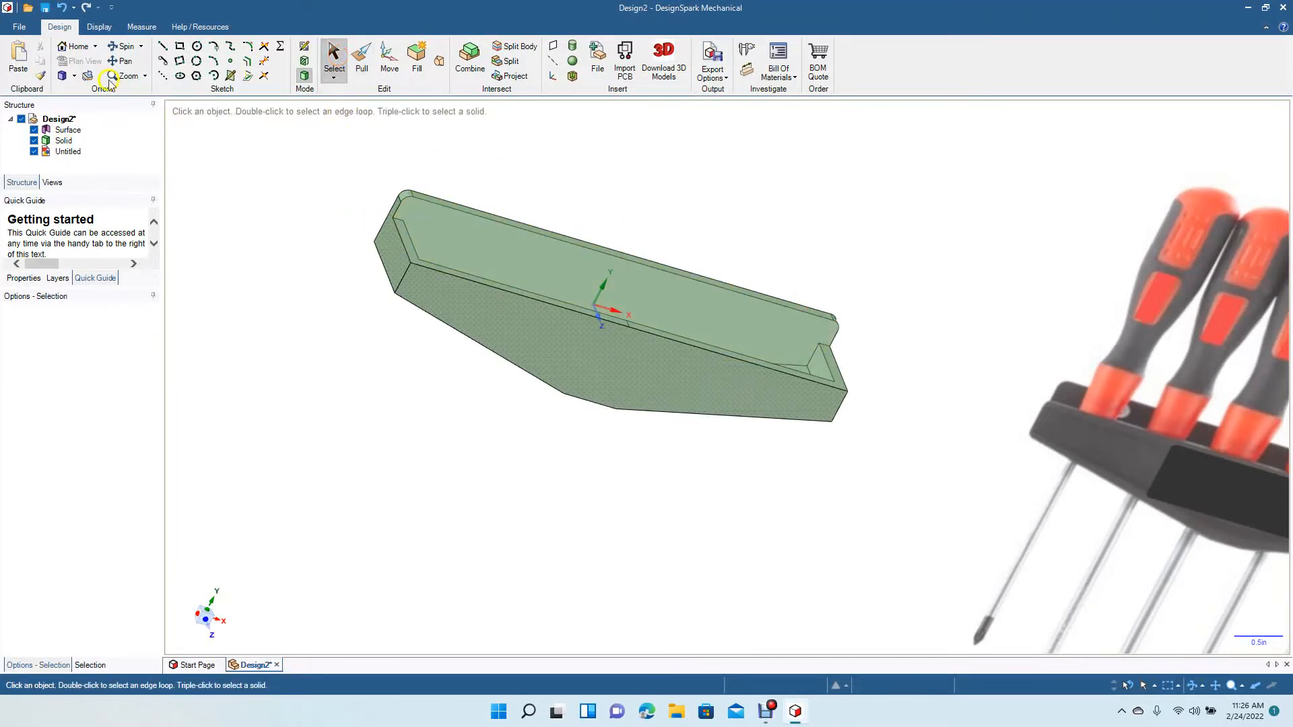
Set the view to Top and frame the whole holder large enough for sketching on its back plate.
click(75, 75)
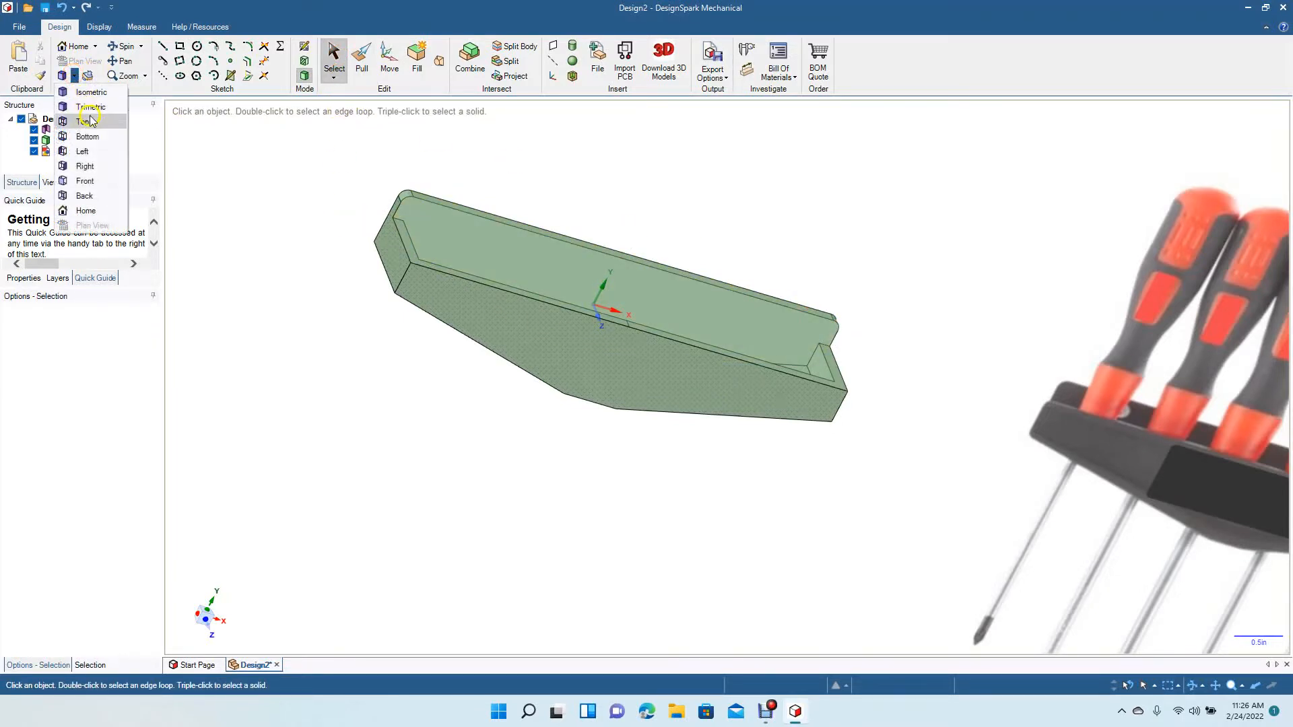
click(91, 118)
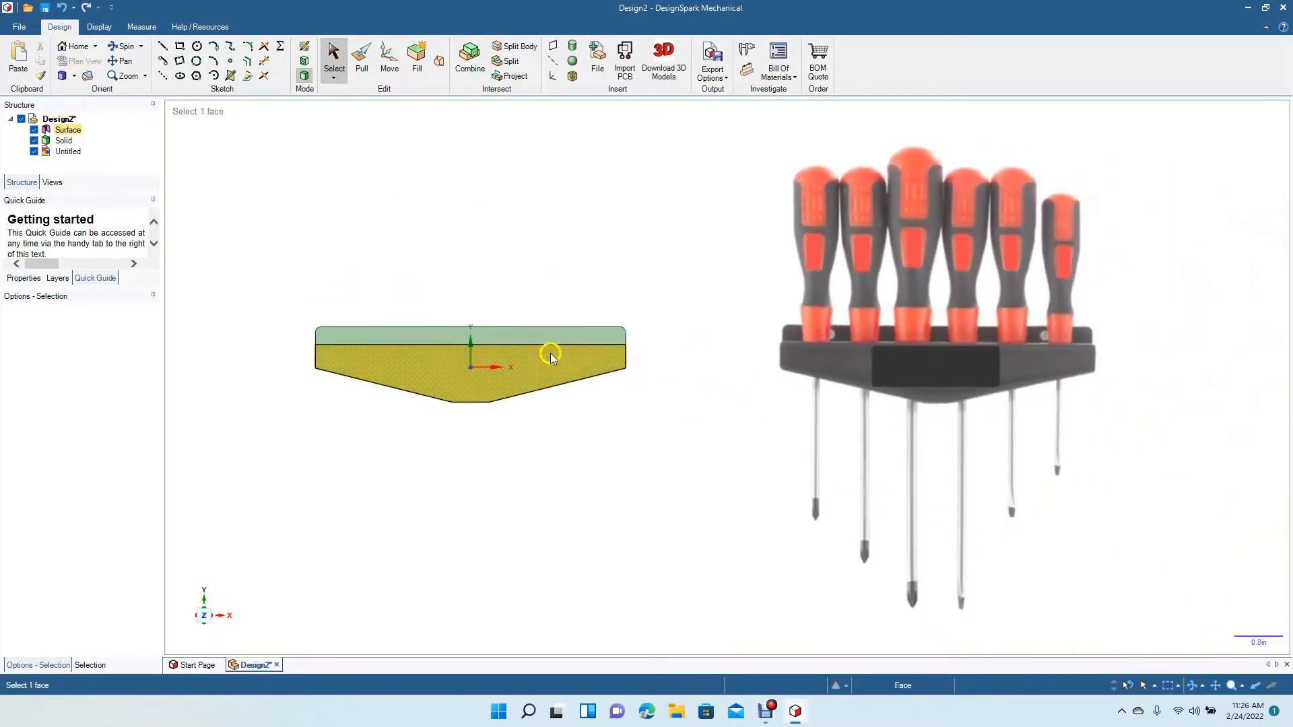
click(341, 337)
click(496, 441)
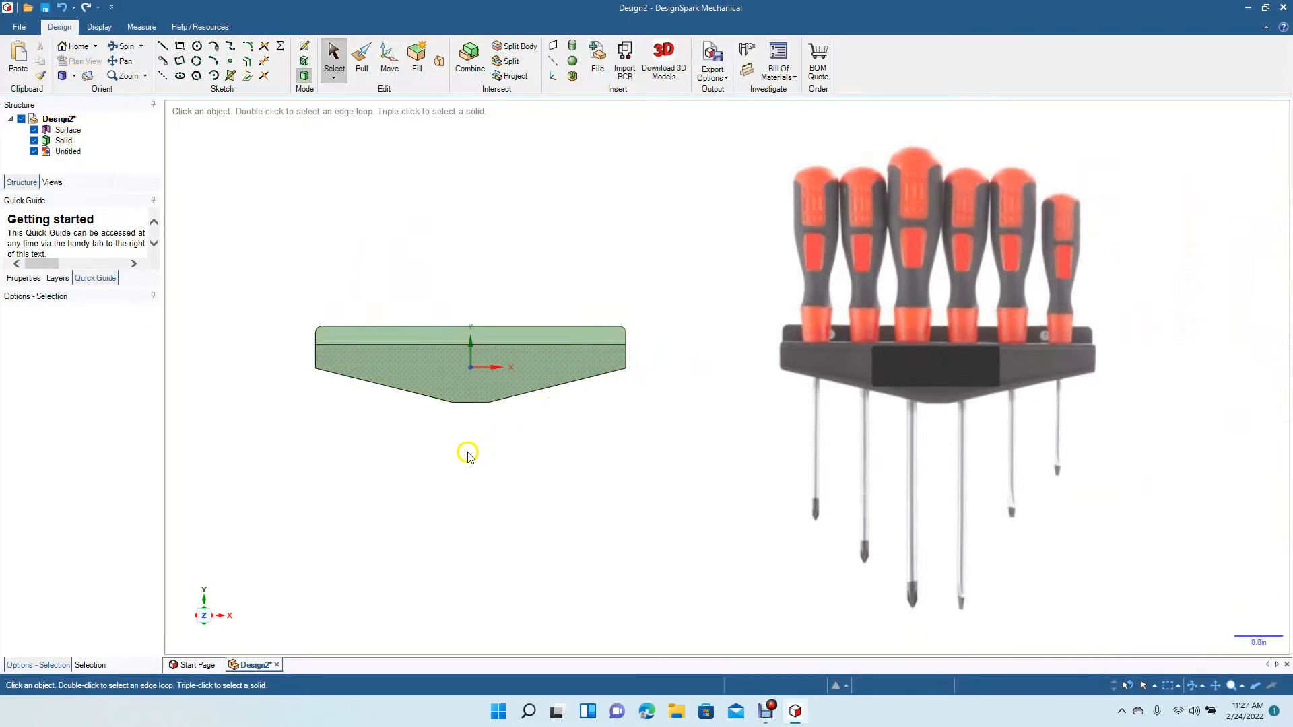
scroll(470, 458, up, 5)
click(125, 61)
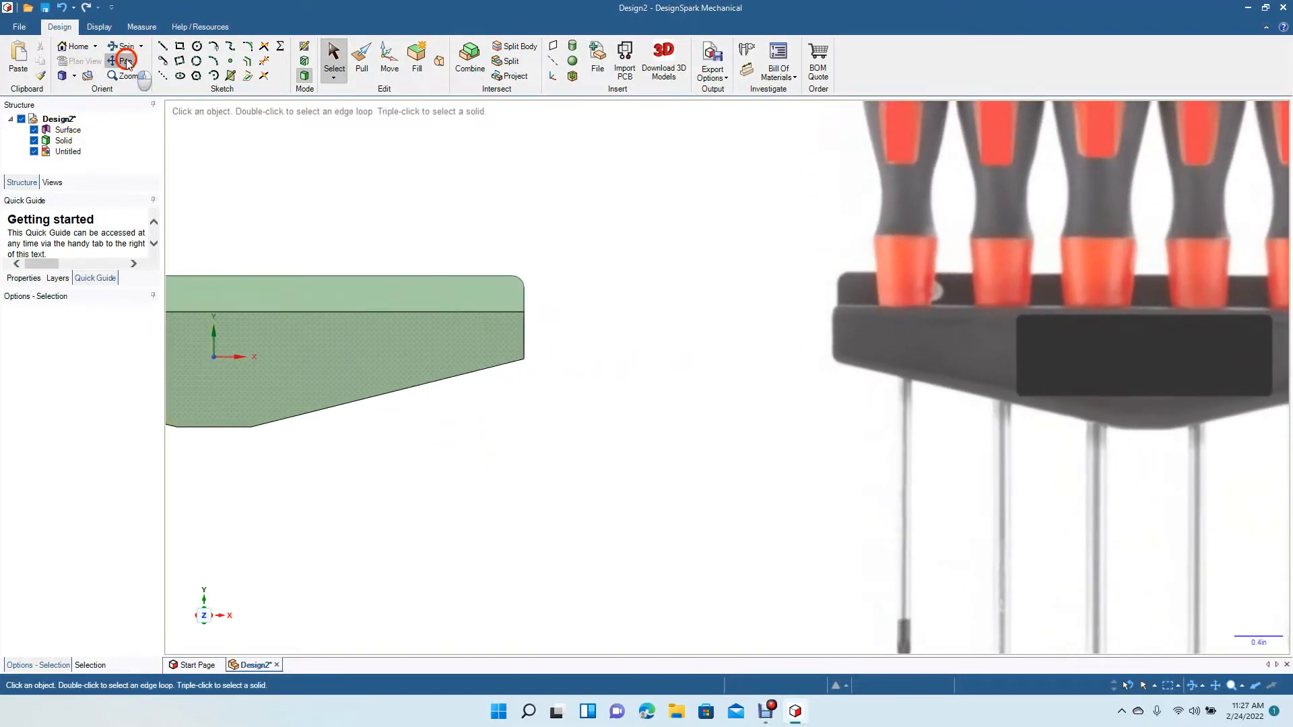
drag(285, 263, 703, 384)
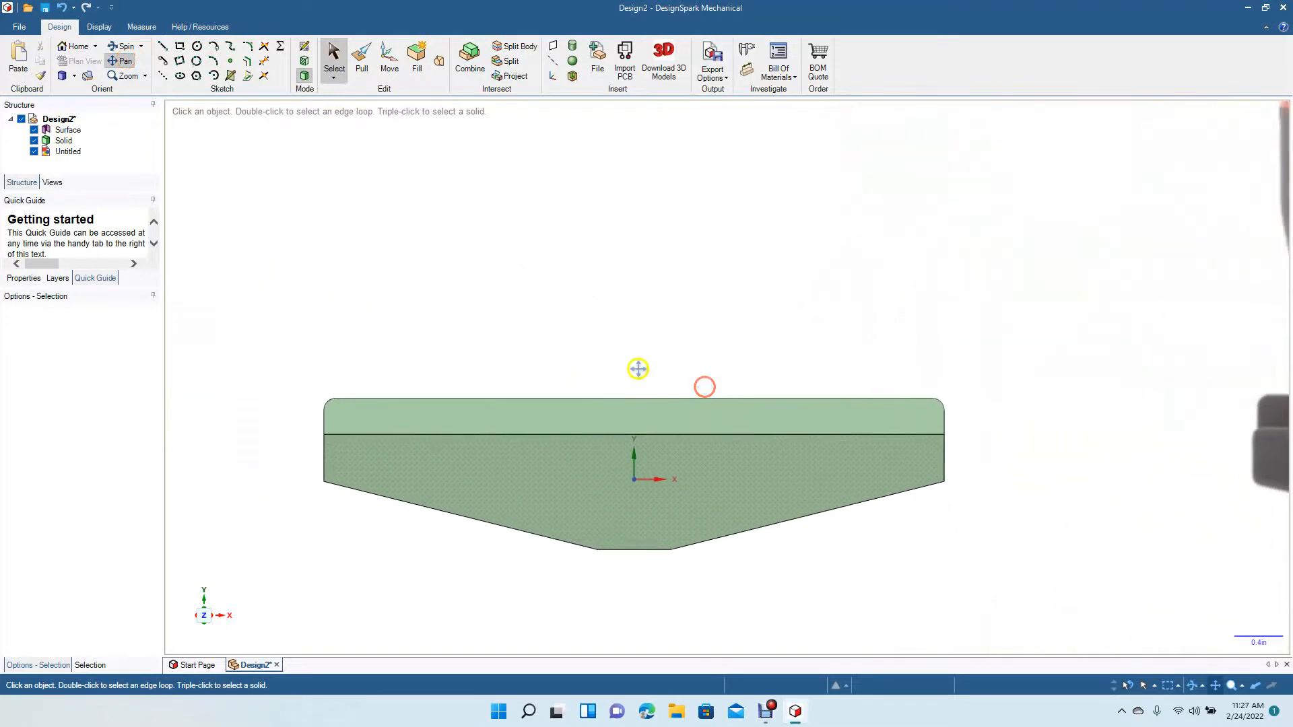
click(248, 62)
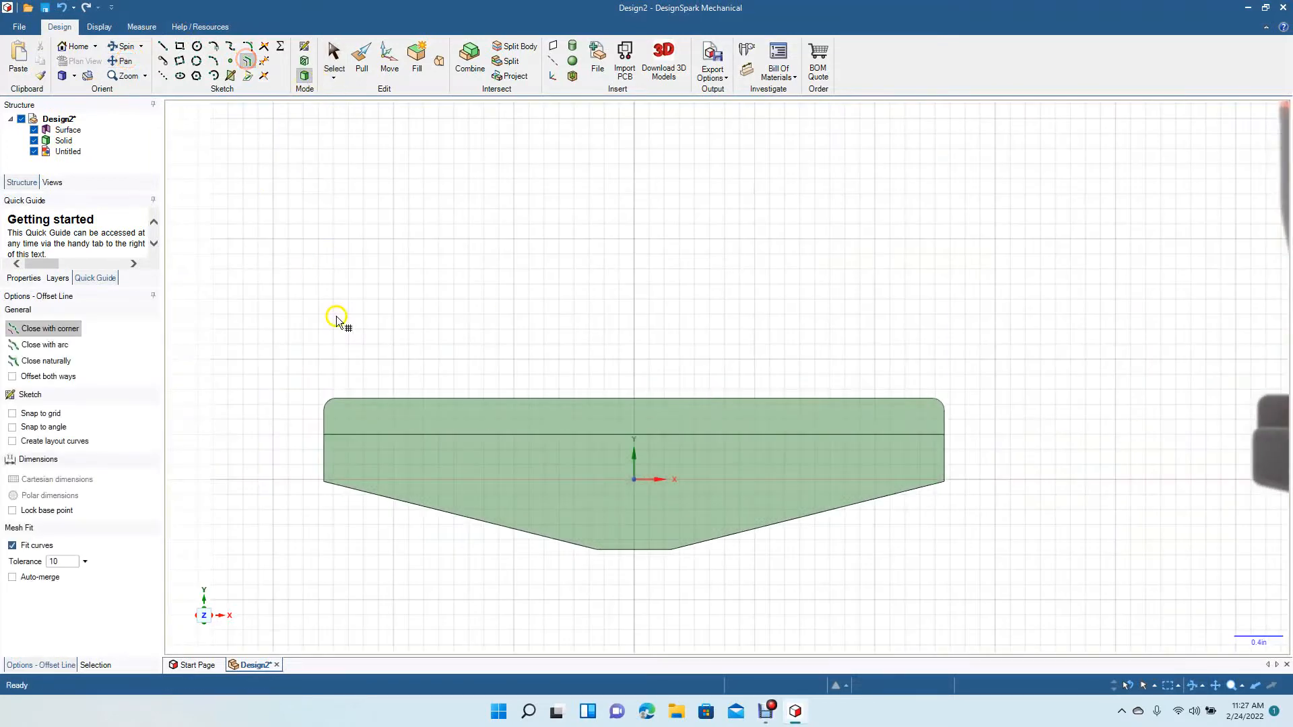
click(323, 430)
click(322, 422)
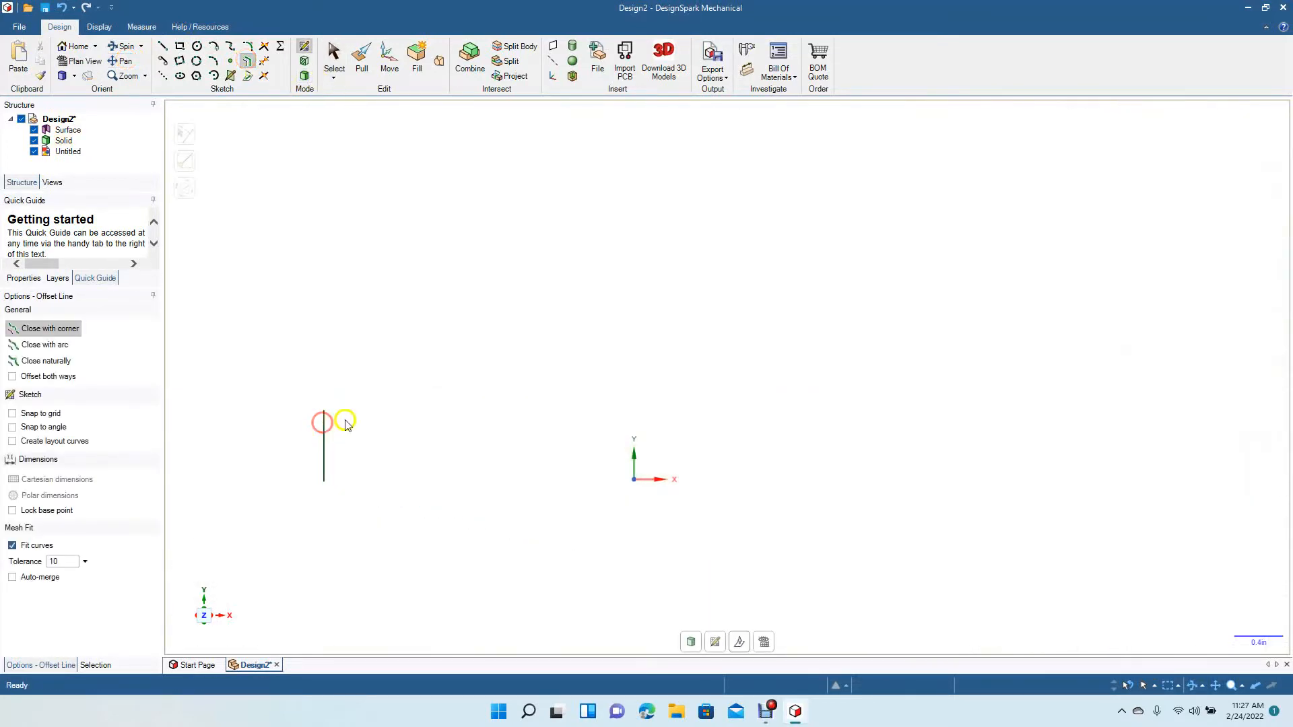
click(309, 78)
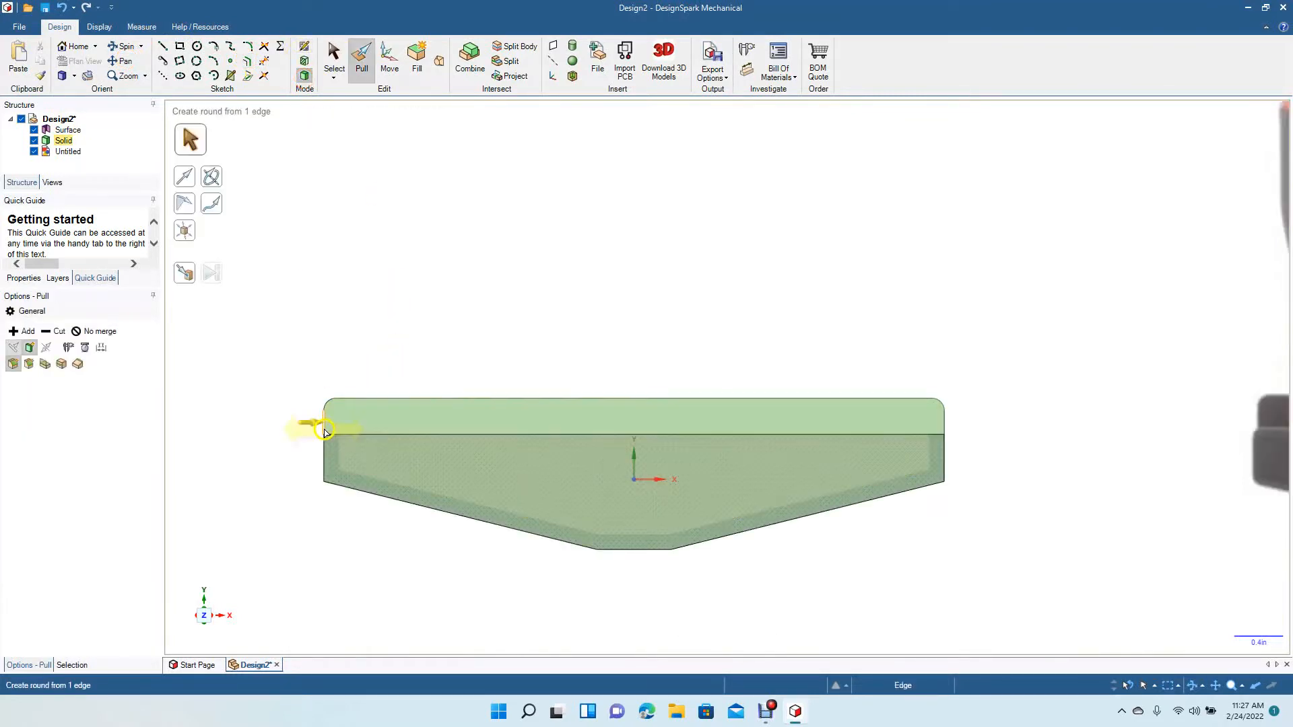
Offset the back plate's short left edge 0.4 in inward as a sketch guide line.
click(322, 429)
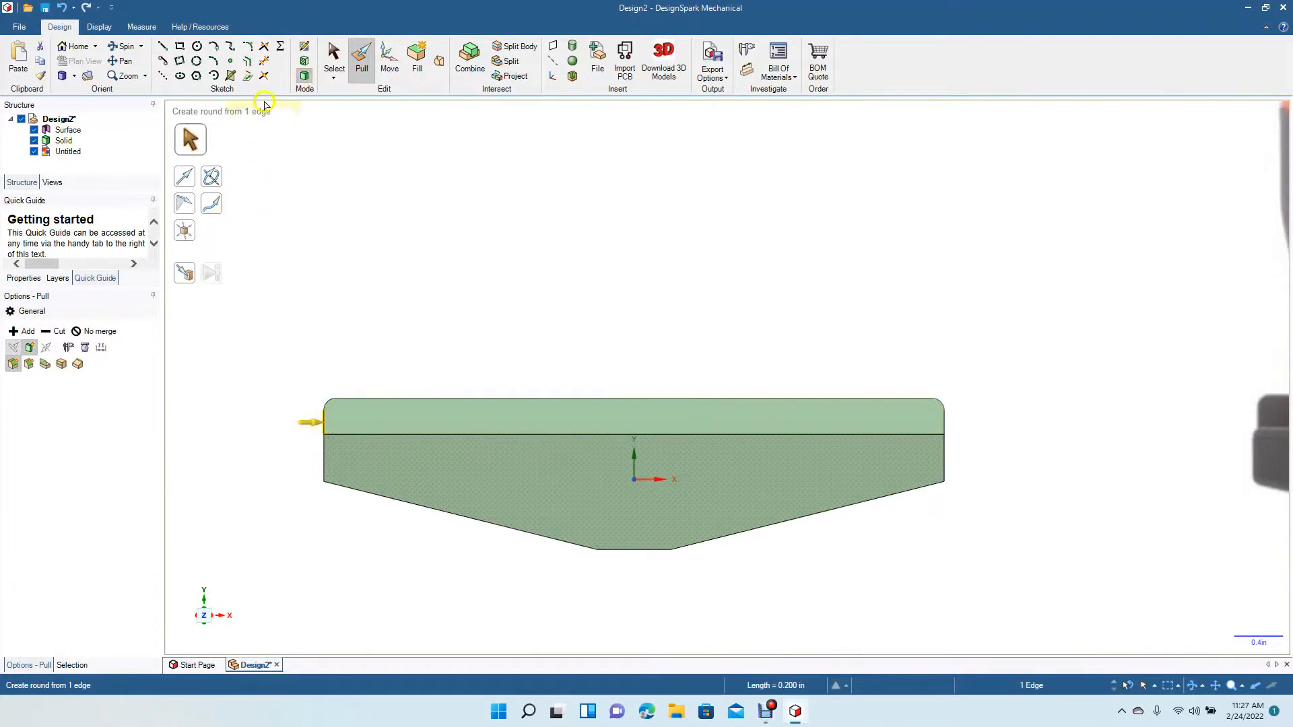
click(248, 61)
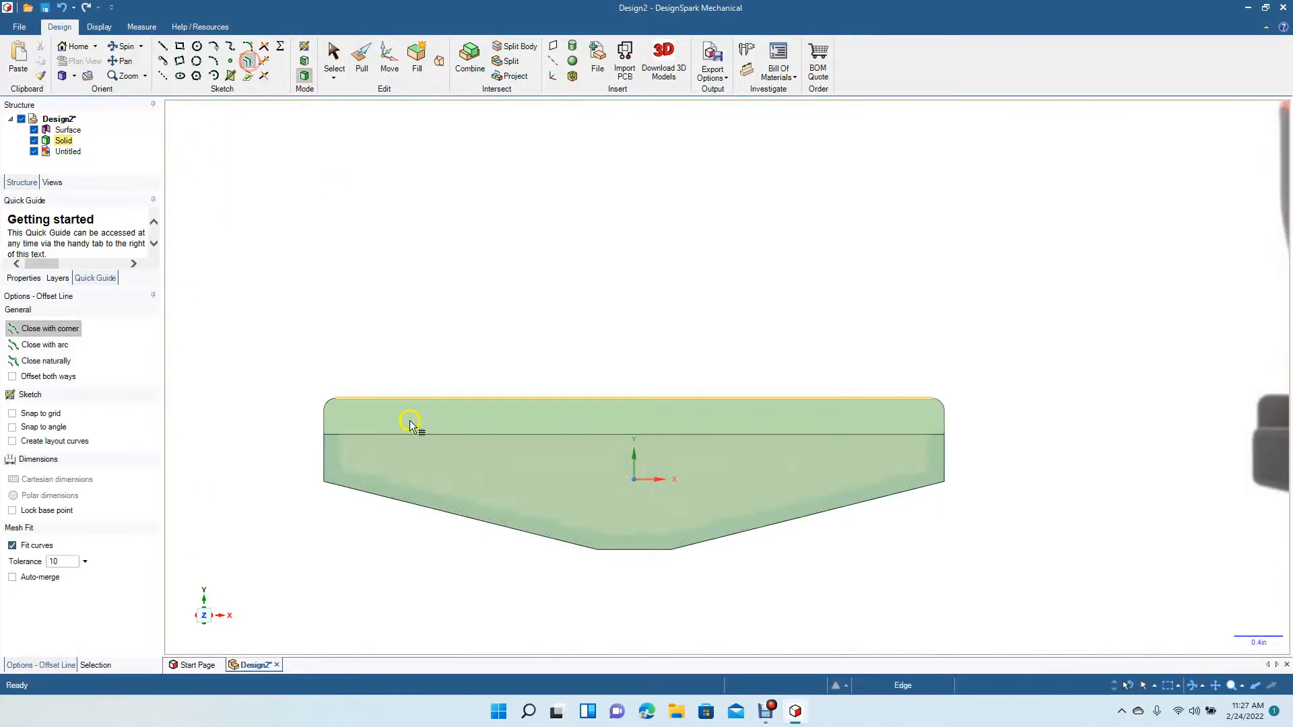
click(325, 427)
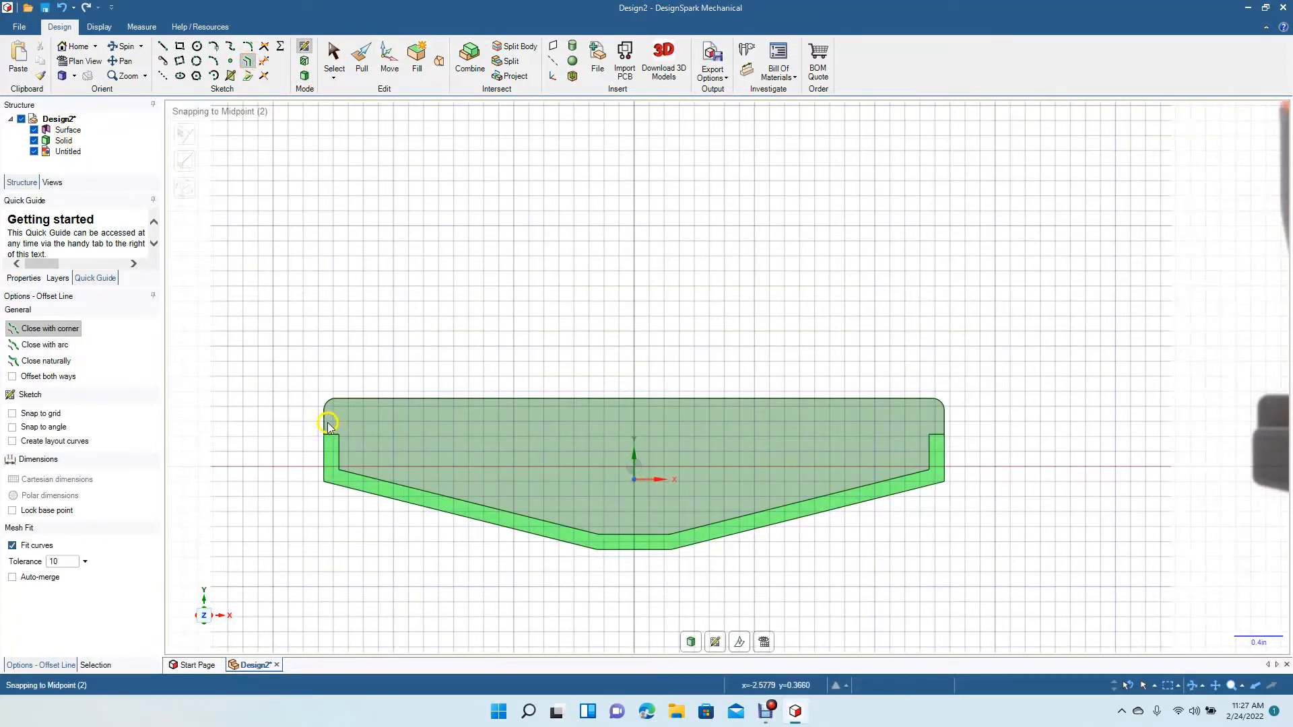
click(324, 422)
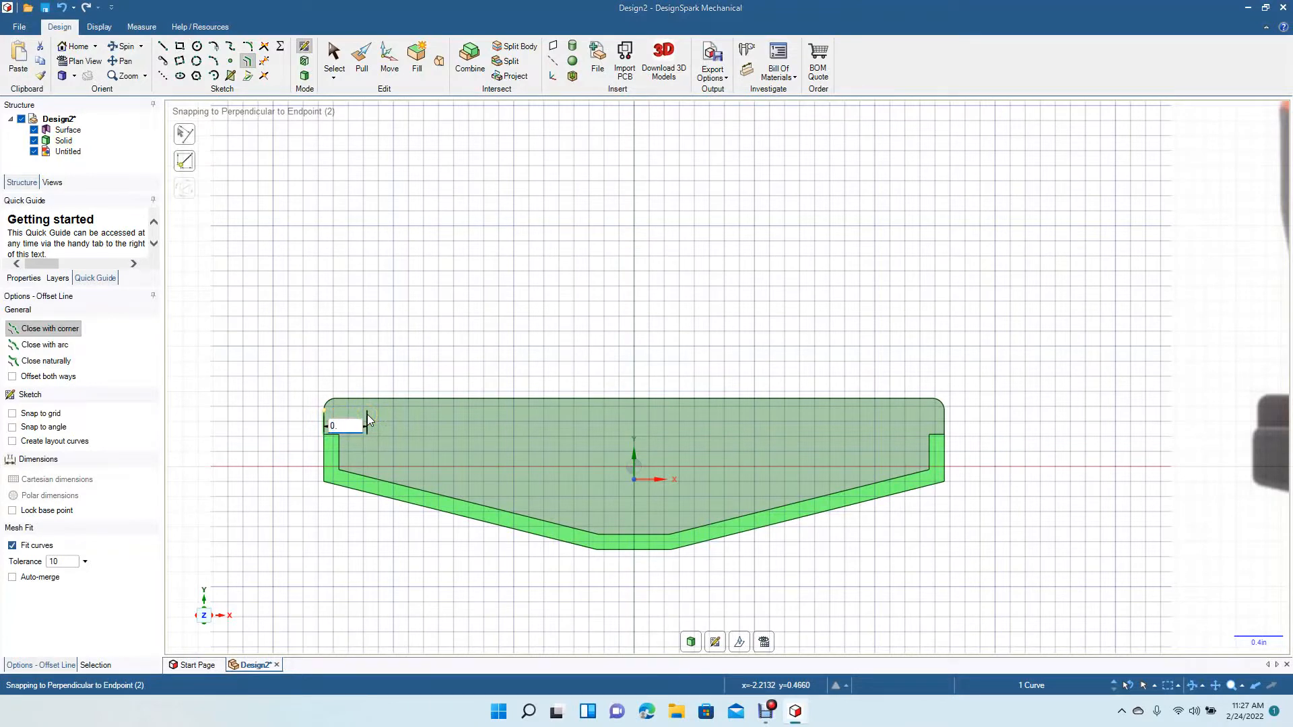
key(Return)
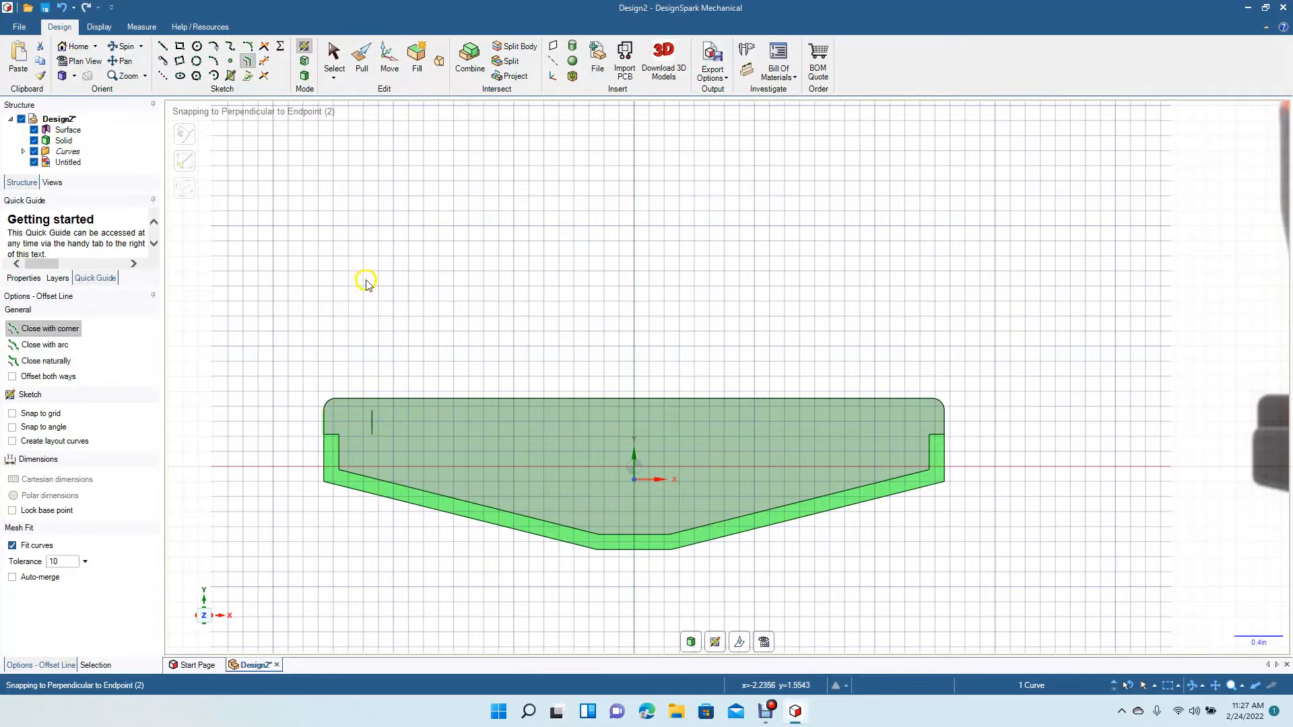
Offset the back plate's short right edge 0.4 in inward as a second sketch guide line.
click(333, 55)
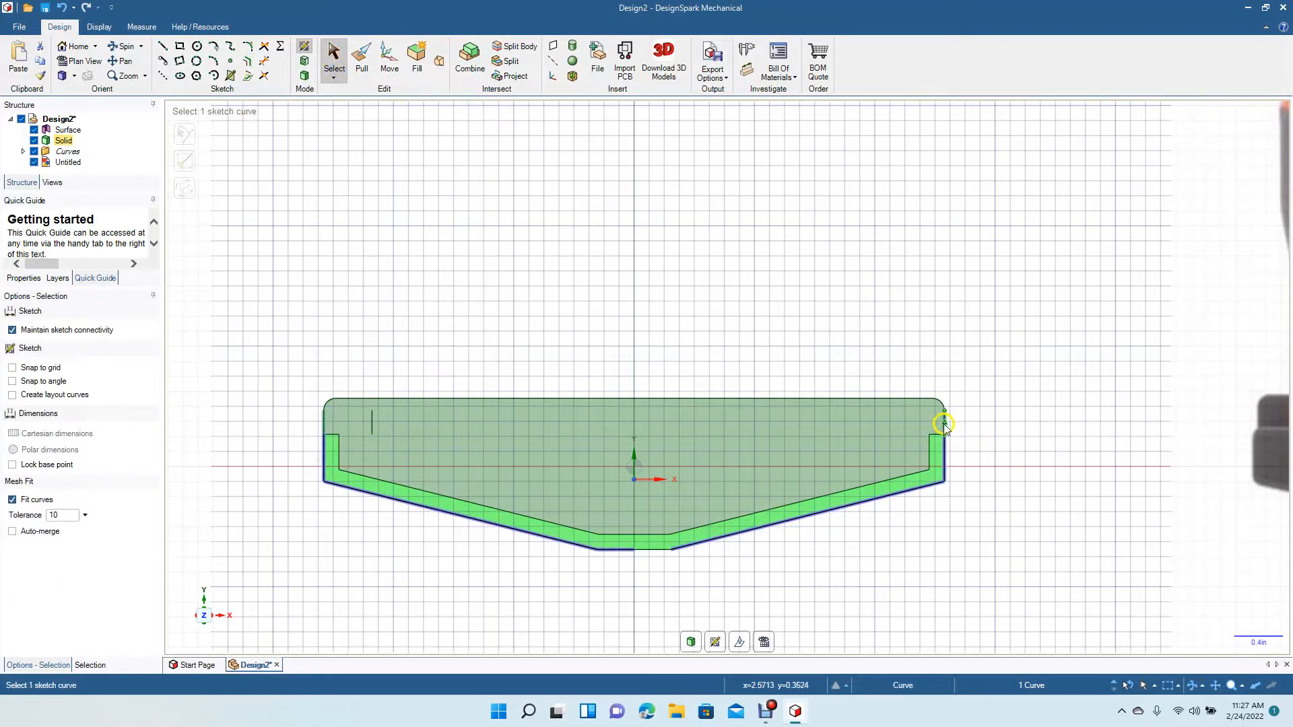
drag(944, 428, 929, 429)
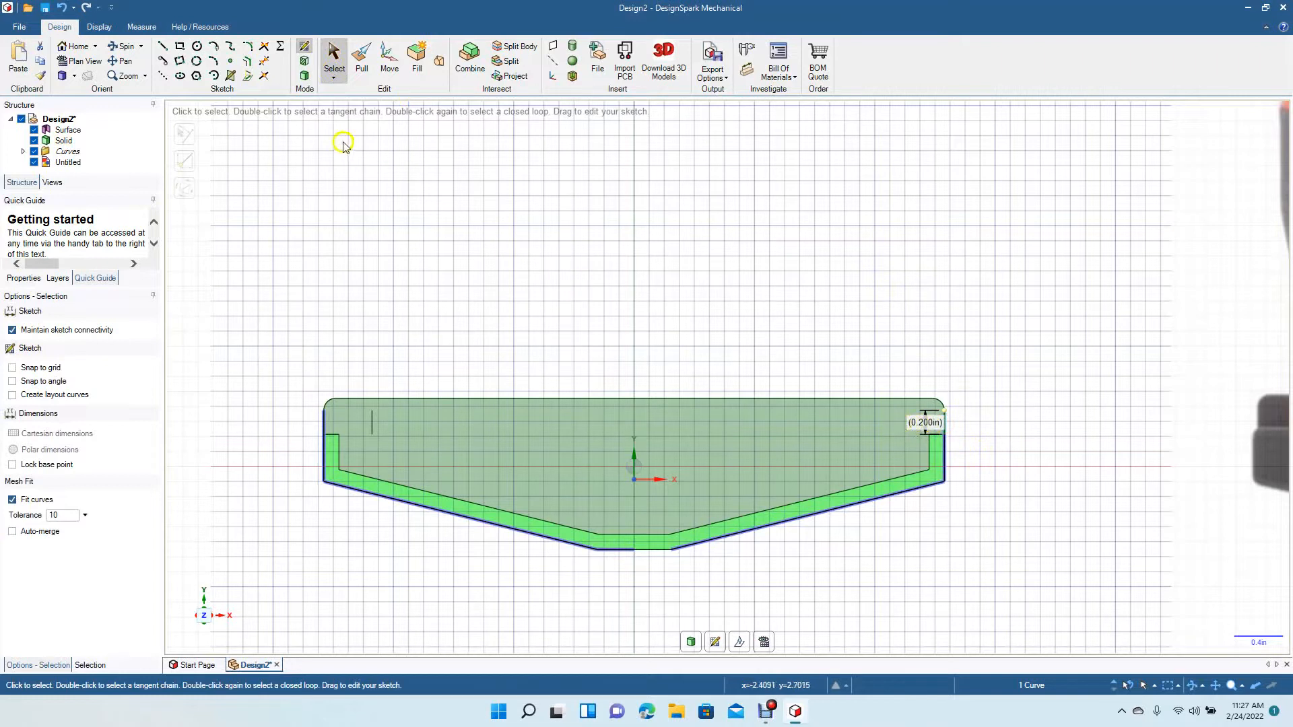
click(246, 62)
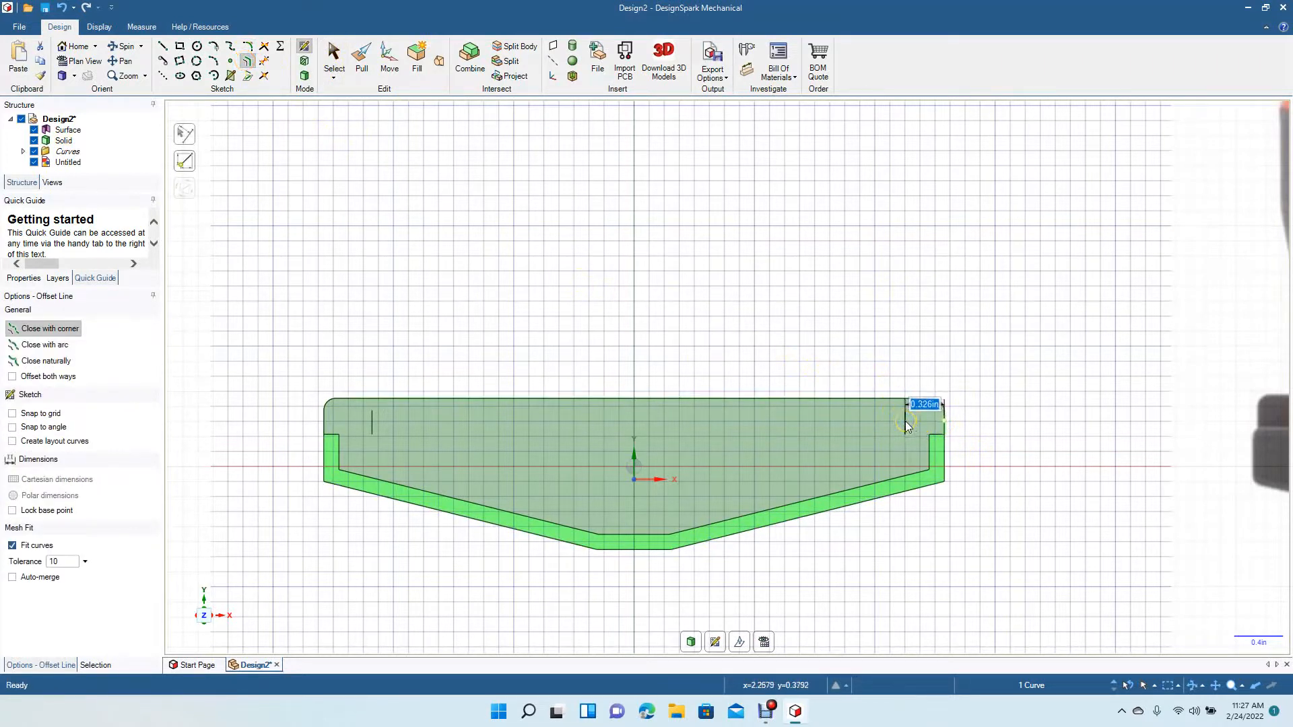
key(Return)
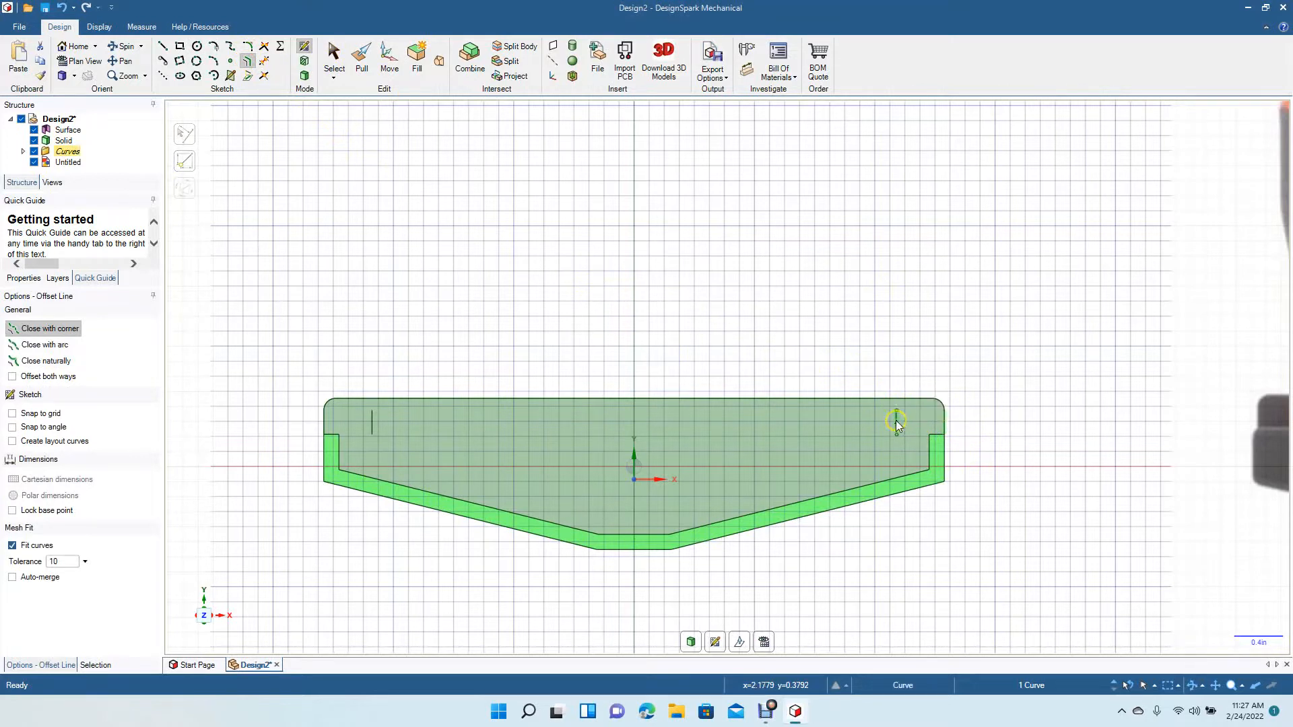
click(334, 57)
Sketch a 0.125 in diameter circle centred on the midpoint of each of the two vertical guide lines.
click(197, 45)
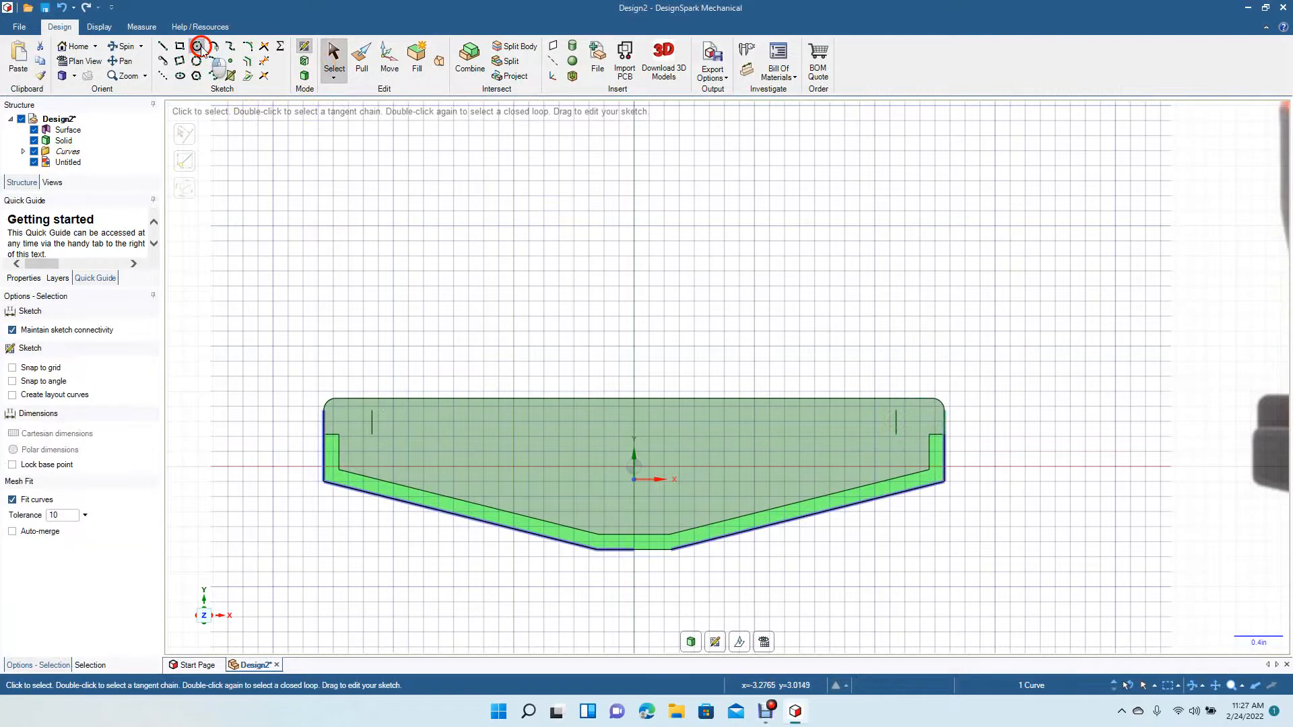
click(372, 423)
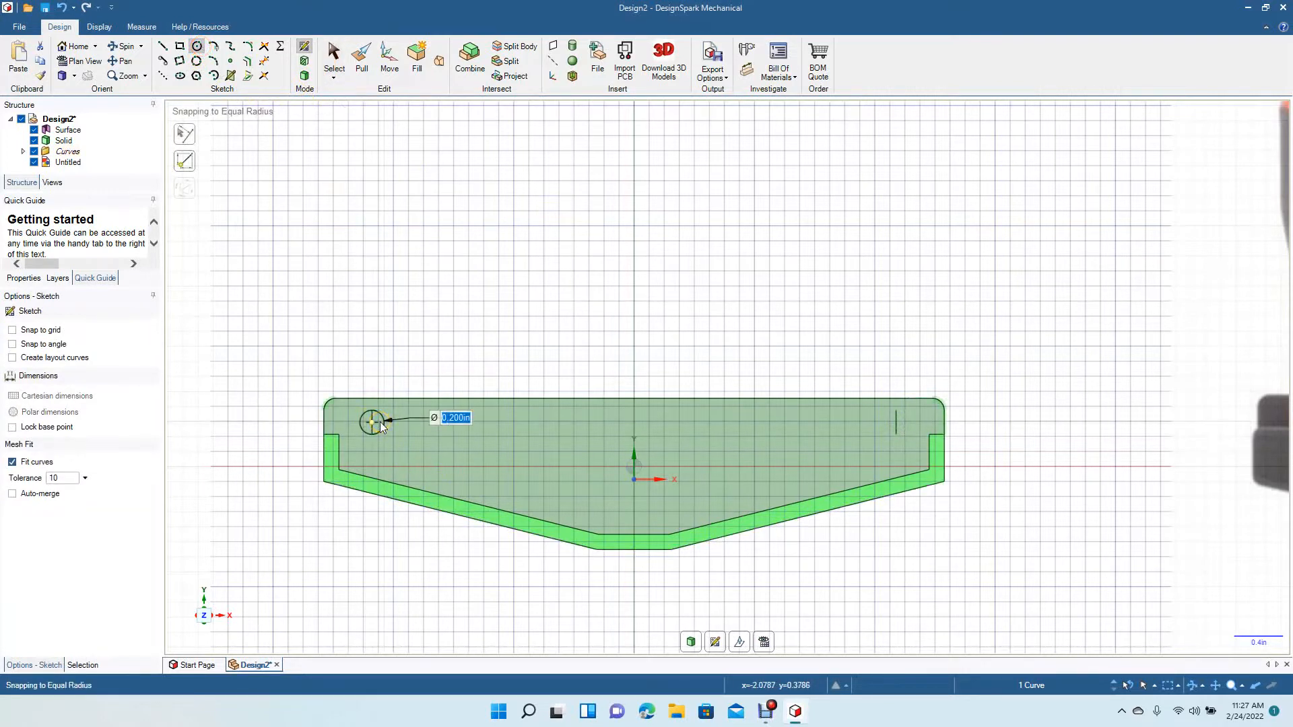
text(.125)
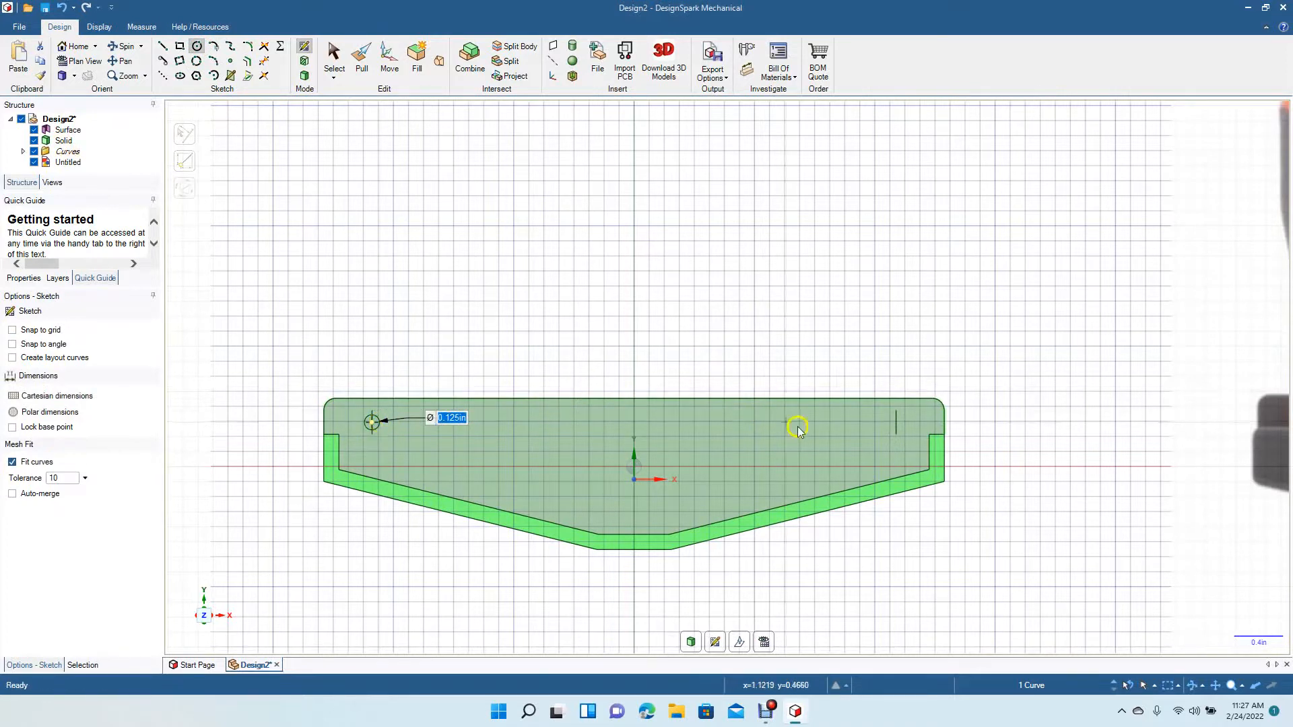
click(897, 422)
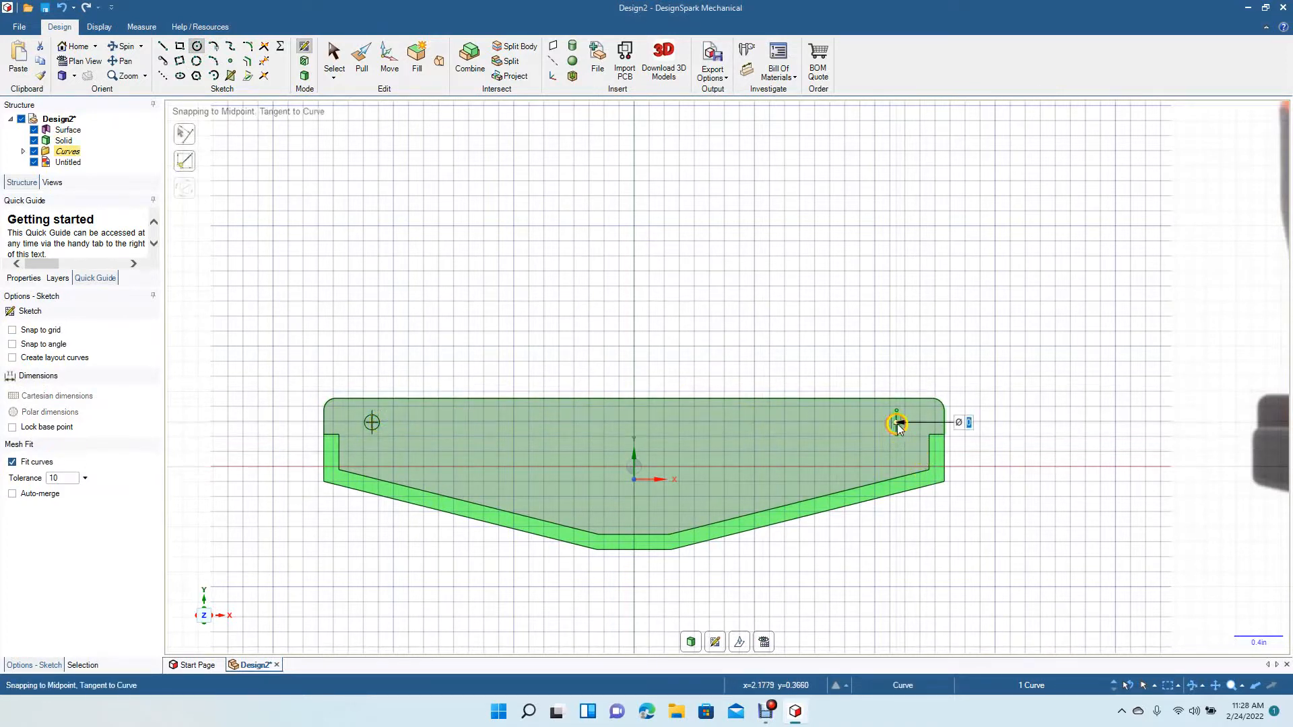
click(904, 424)
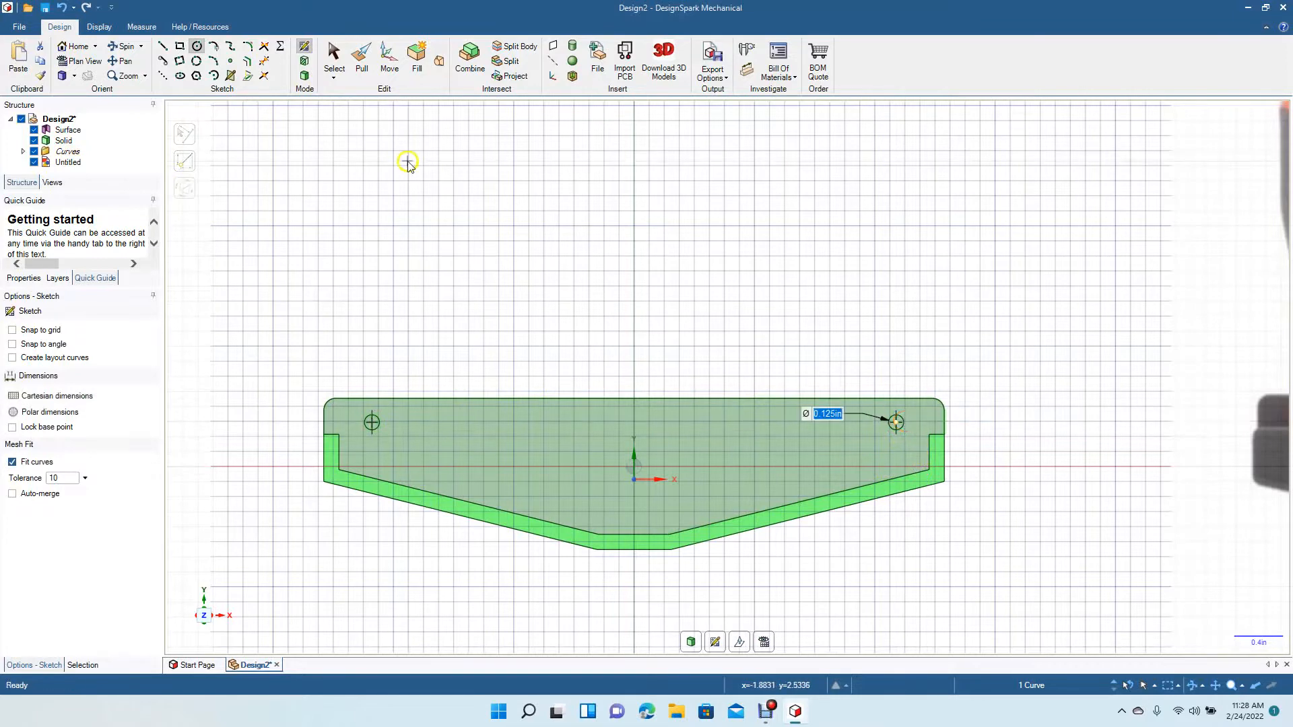
Delete the vertical guide line through the right circle on the back plate.
click(333, 66)
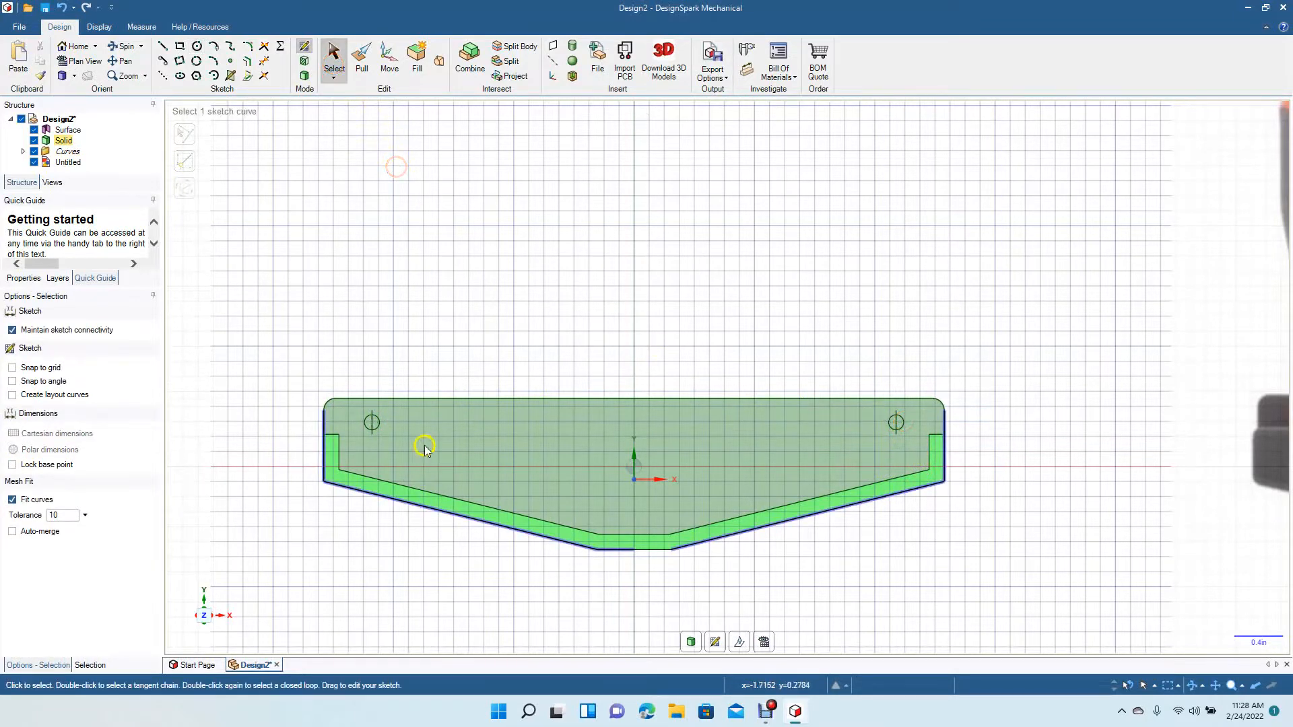
scroll(388, 523, up, 3)
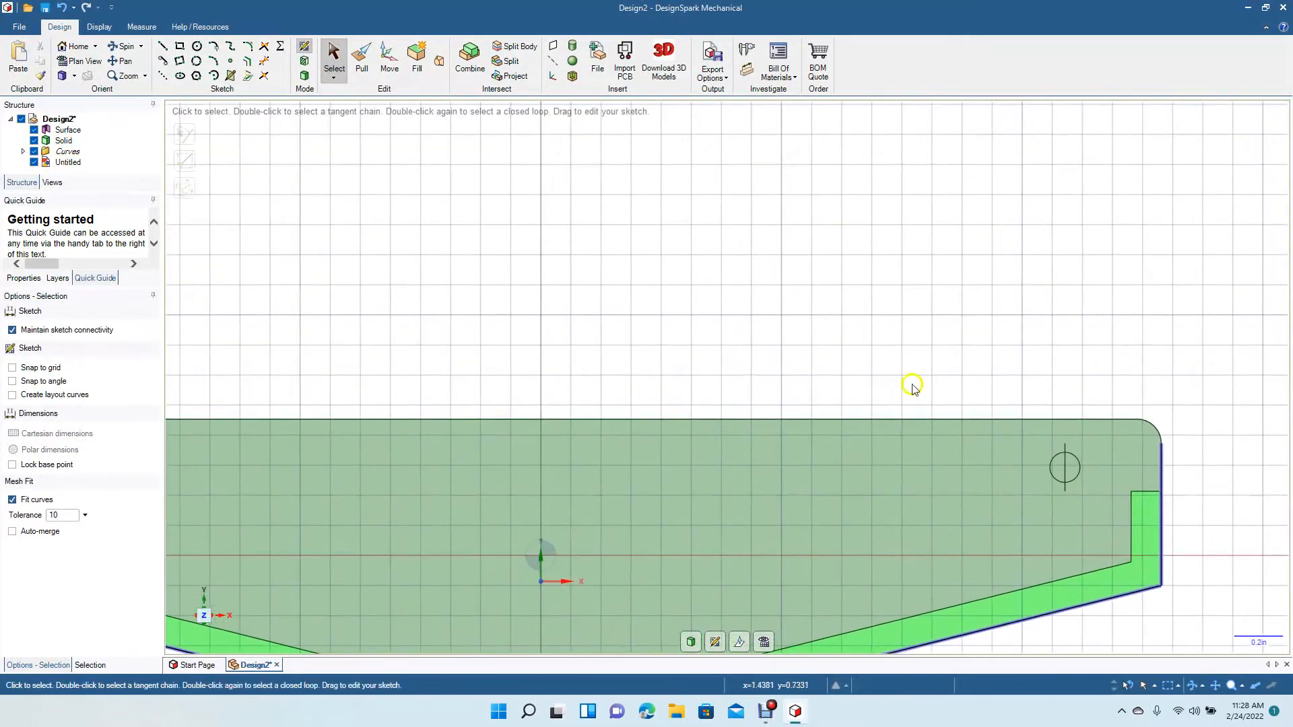
click(1066, 451)
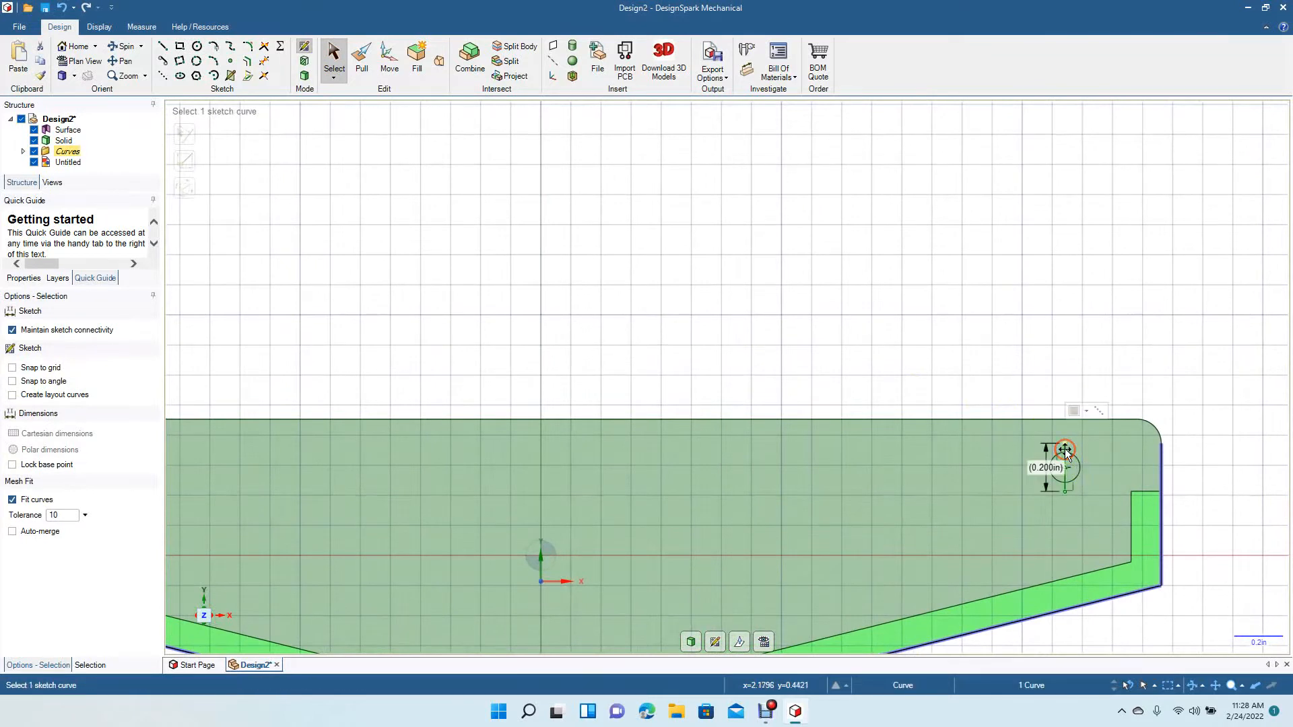
key(Delete)
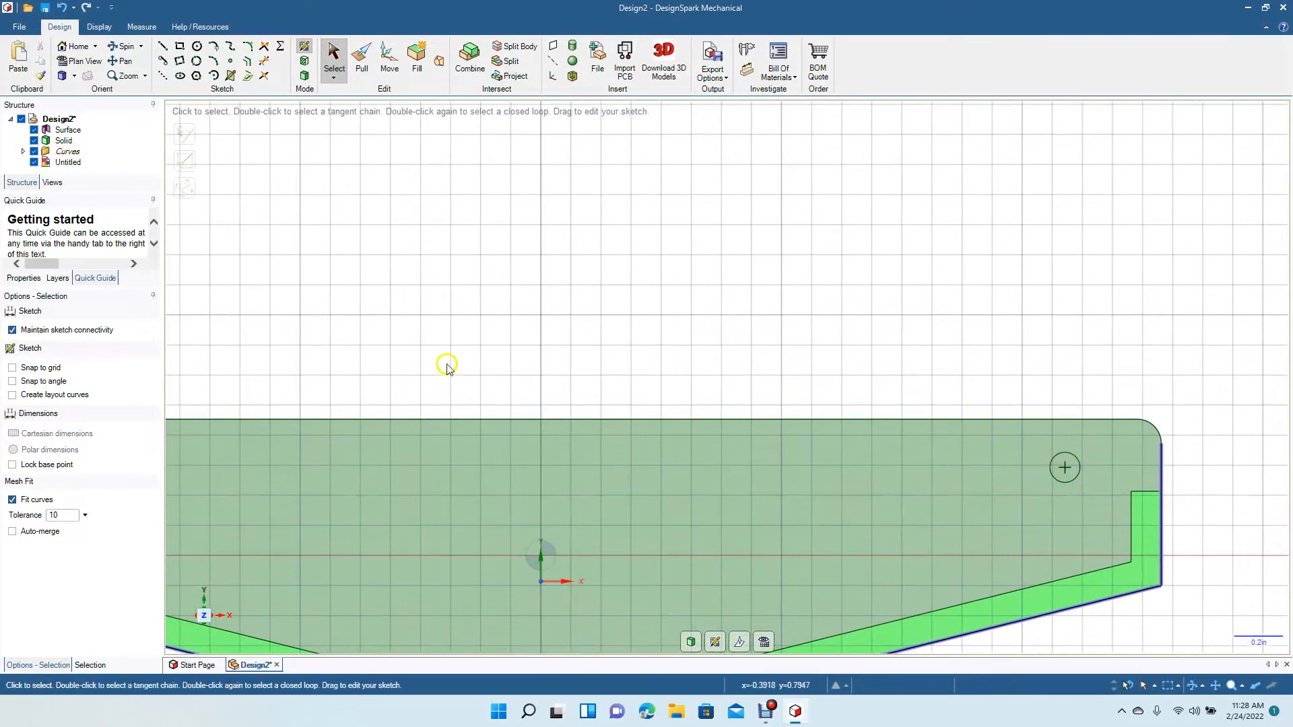
Delete the vertical guide line through the left circle and return the sketch to 3D mode.
click(119, 62)
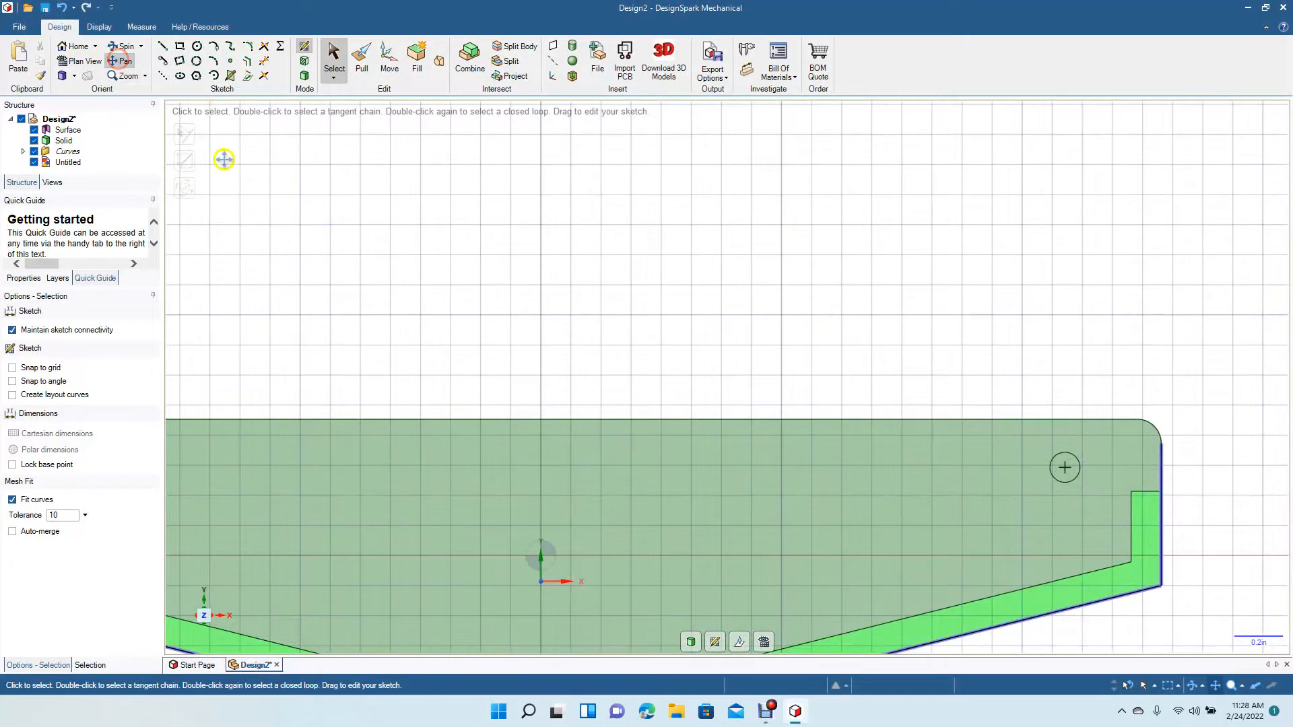
drag(240, 214, 624, 201)
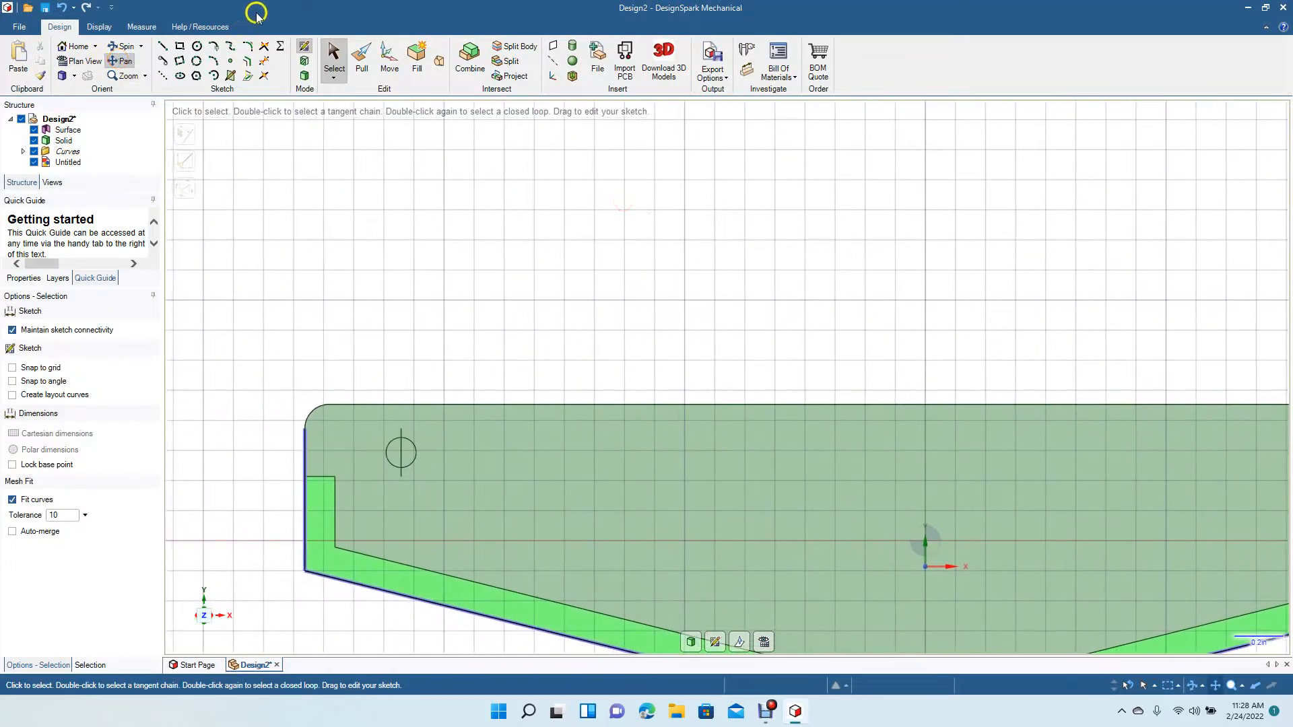
click(330, 56)
click(402, 452)
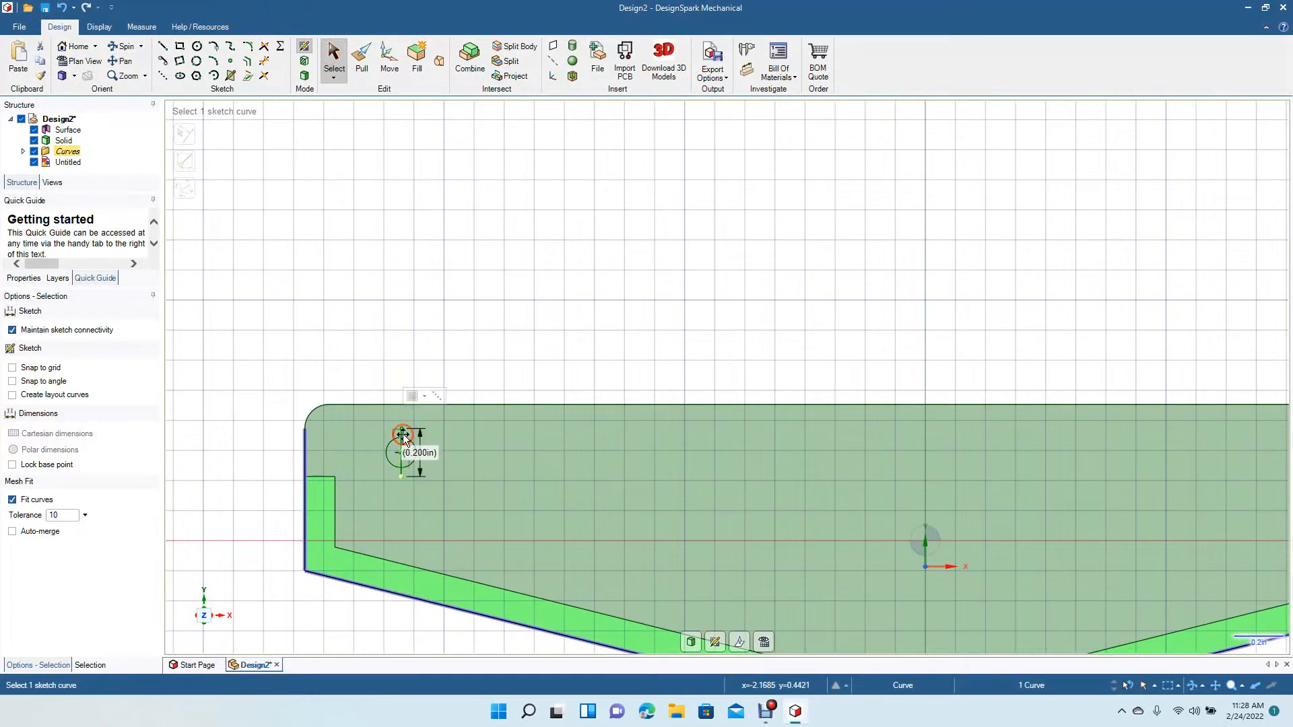
key(Delete)
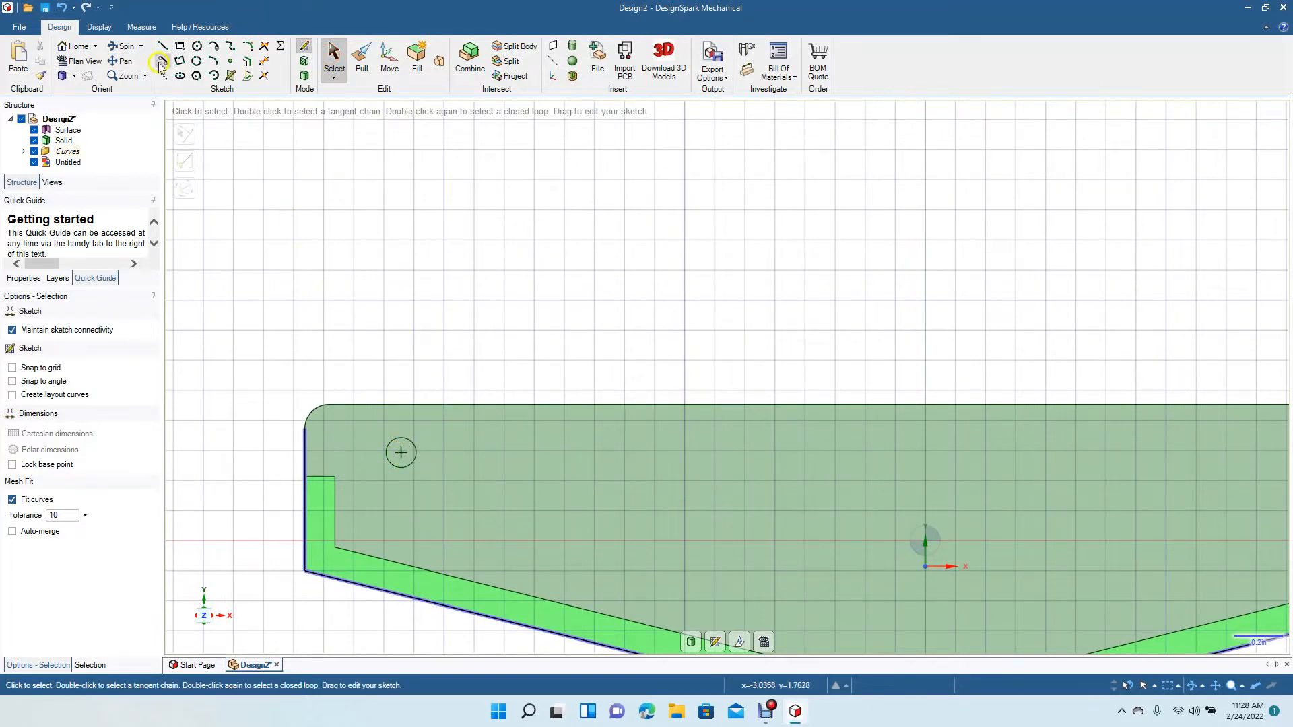
click(306, 78)
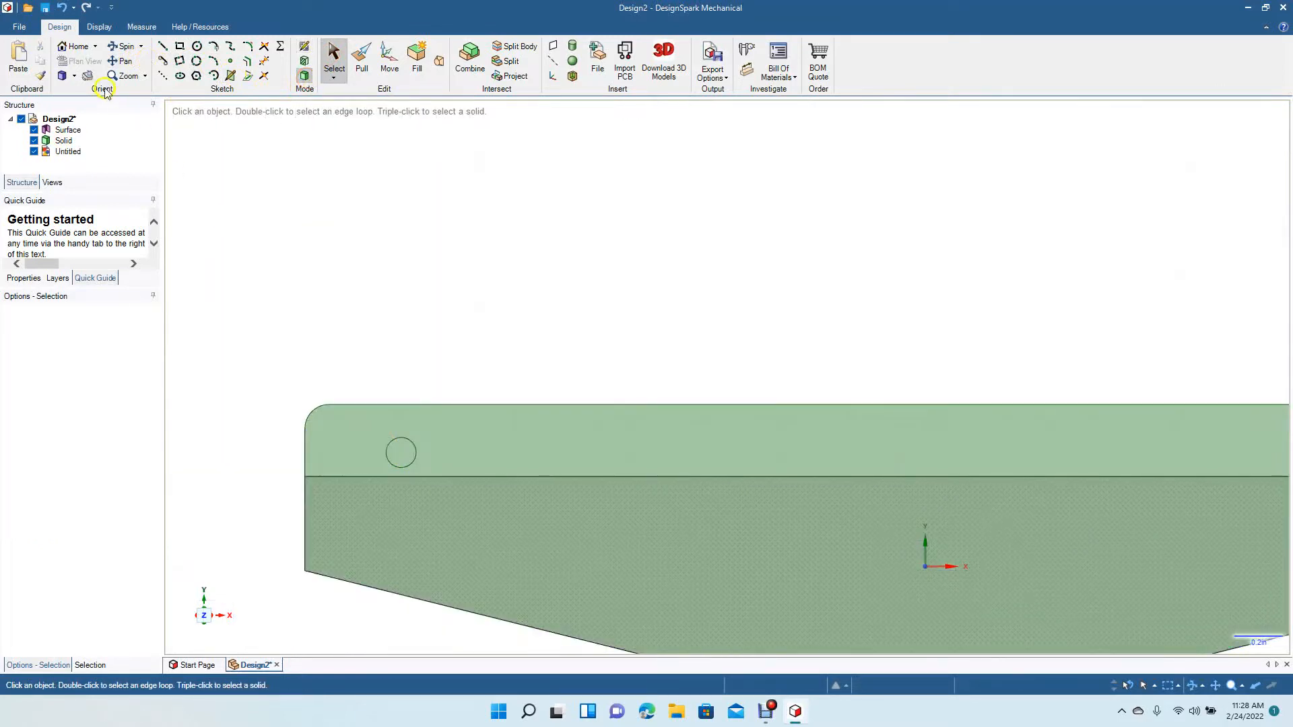
Pull the left circle through the back plate to cut the first mounting hole.
click(126, 46)
drag(612, 282, 563, 307)
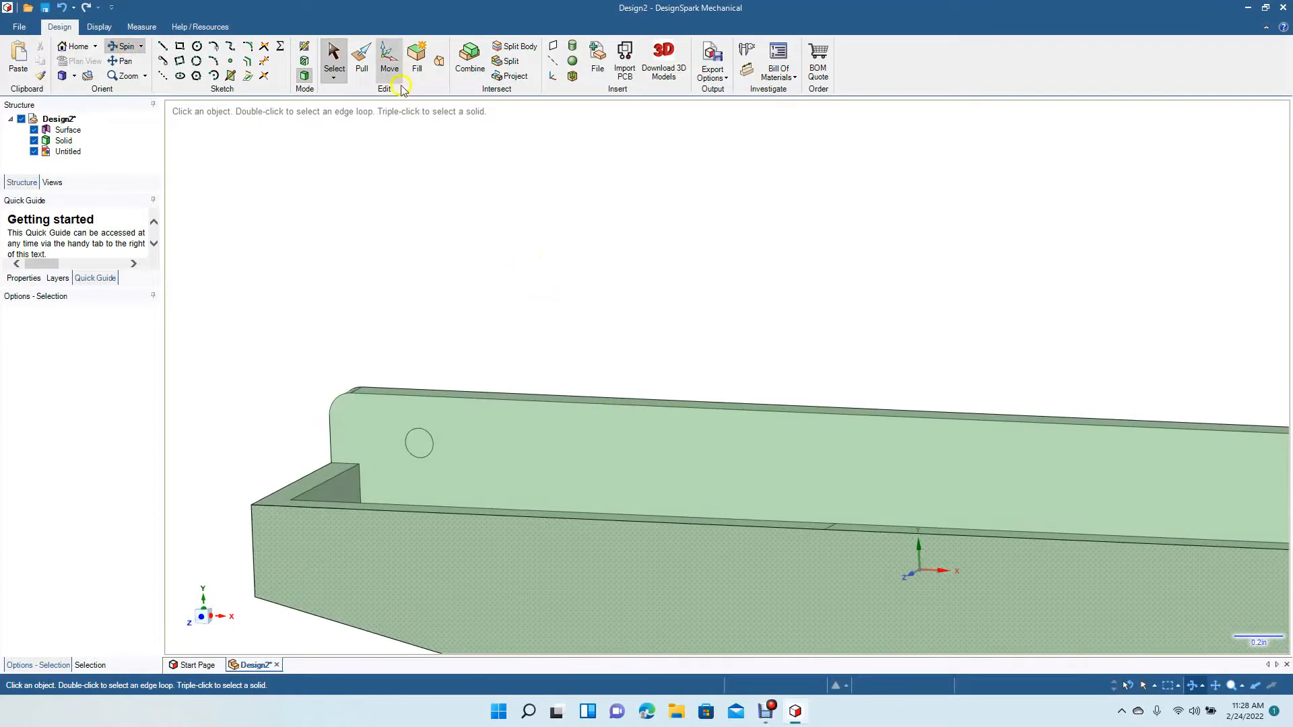
click(362, 59)
click(432, 444)
drag(432, 444, 495, 420)
Pull the right circle through the back plate to cut the second mounting hole.
click(121, 60)
drag(674, 264, 296, 242)
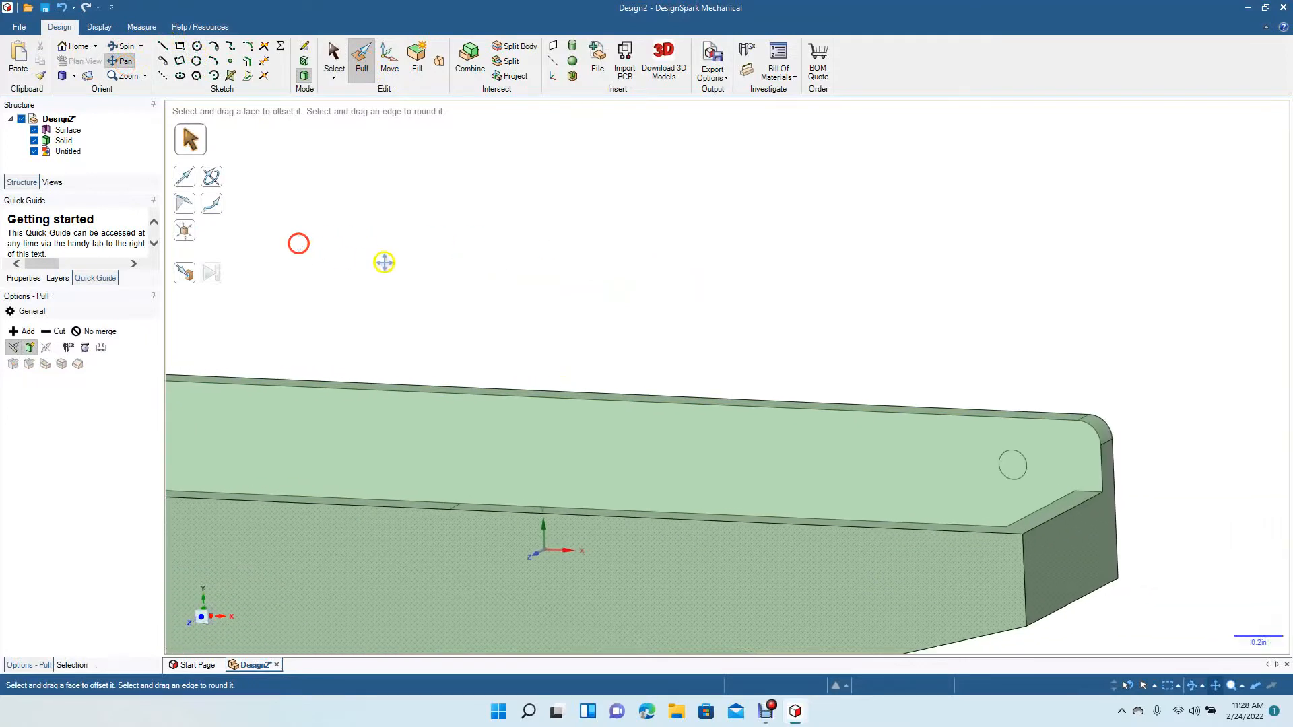
click(362, 62)
click(1010, 465)
drag(1010, 466, 1035, 447)
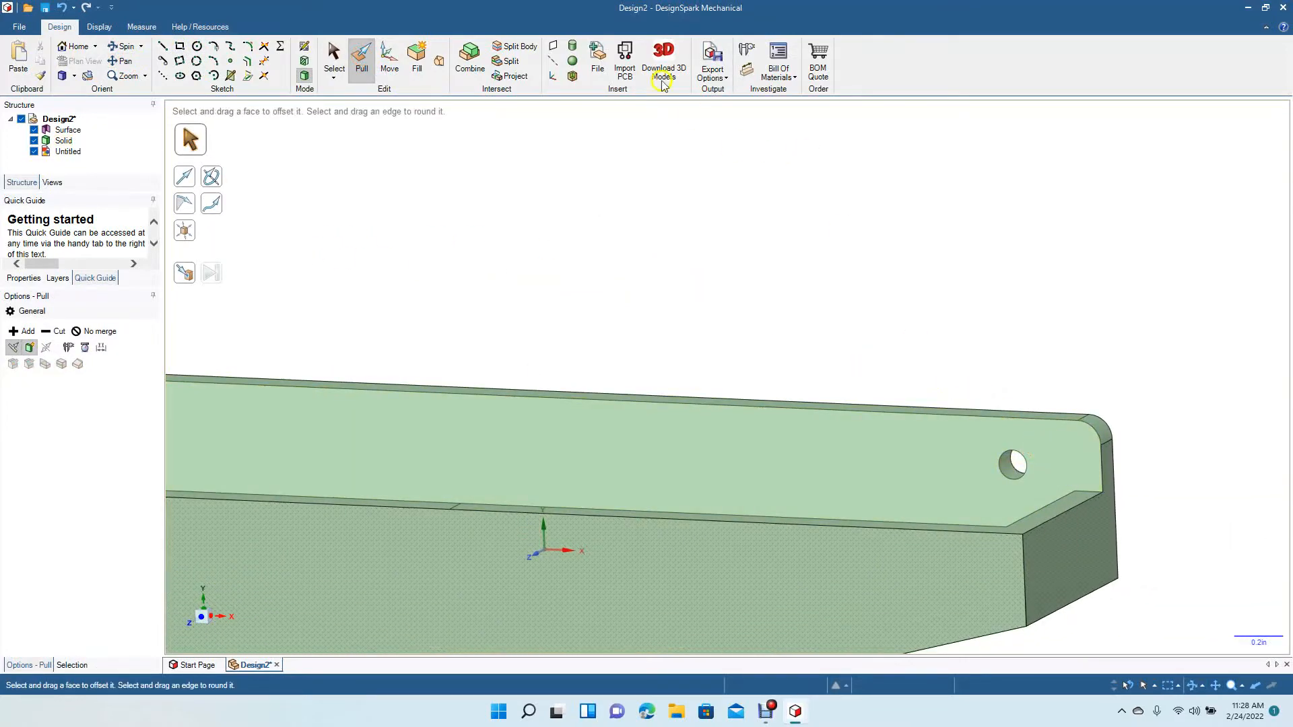
Insert a reference plane from the two narrow middle faces on the holder's underside, viewed in plan.
click(122, 46)
drag(330, 204, 394, 8)
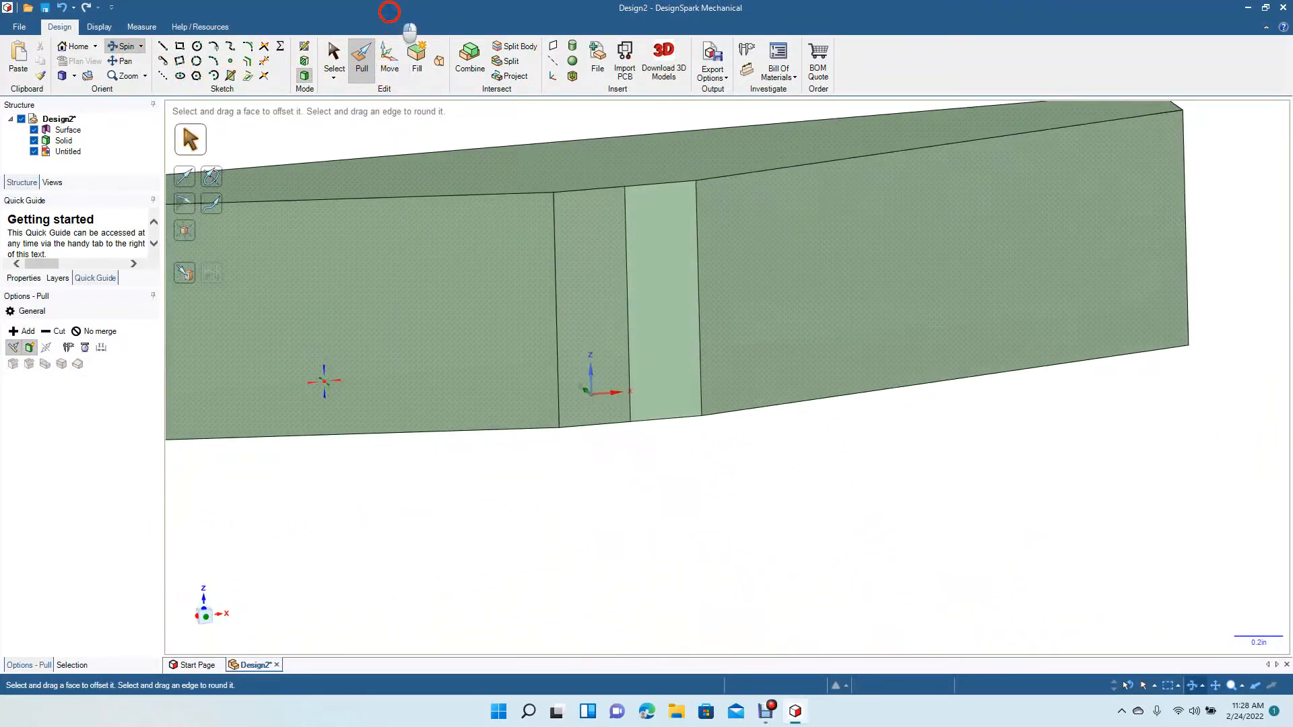
click(333, 64)
click(430, 266)
click(579, 287)
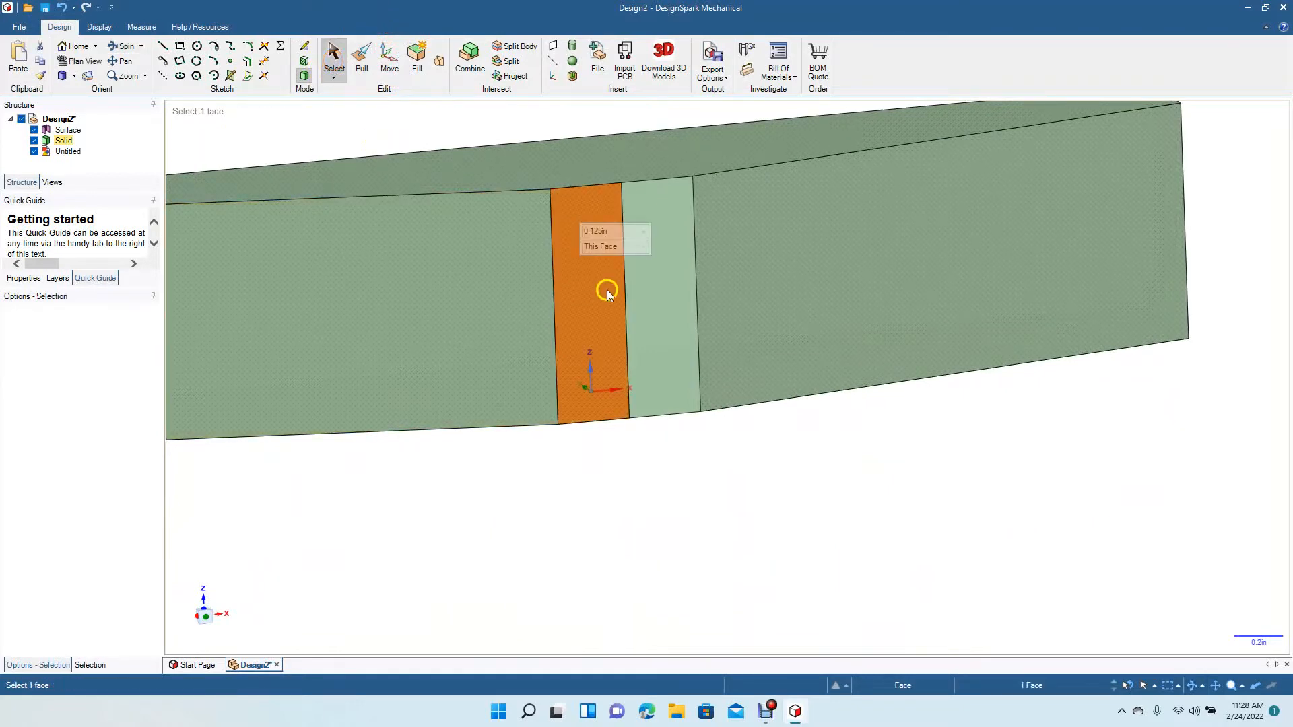
ctrl+click(648, 311)
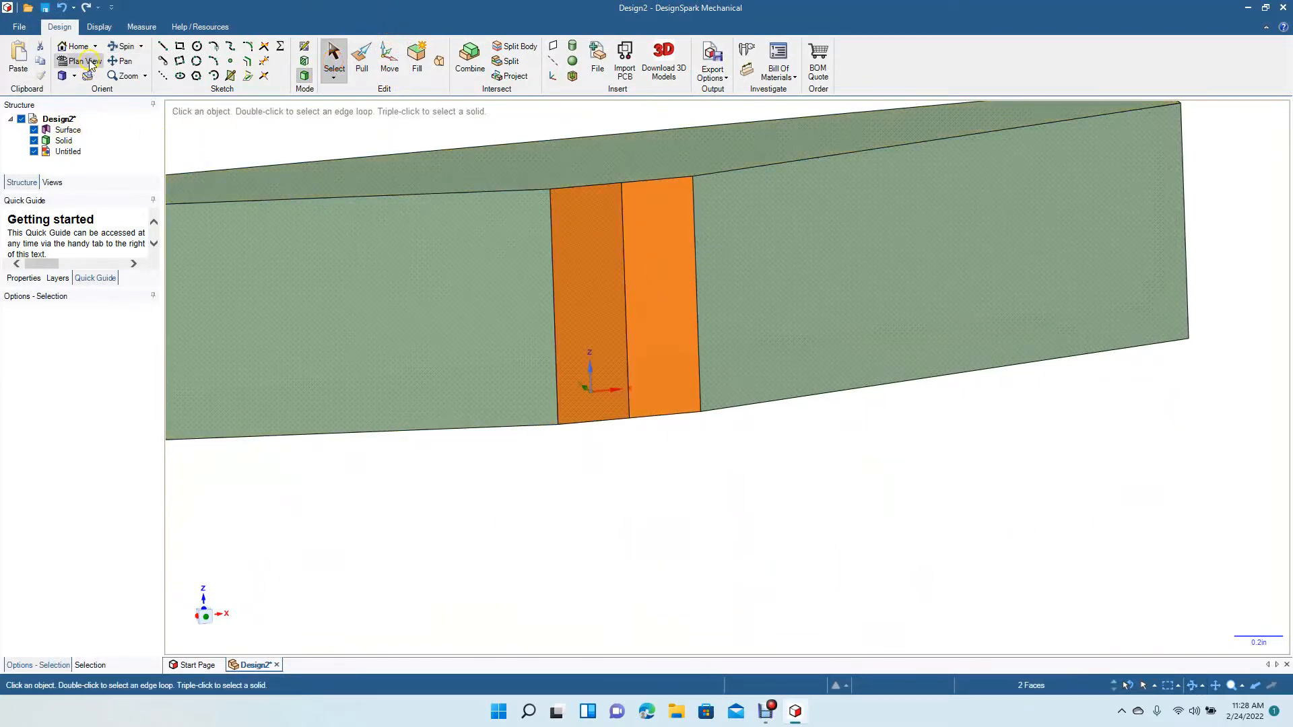
click(90, 63)
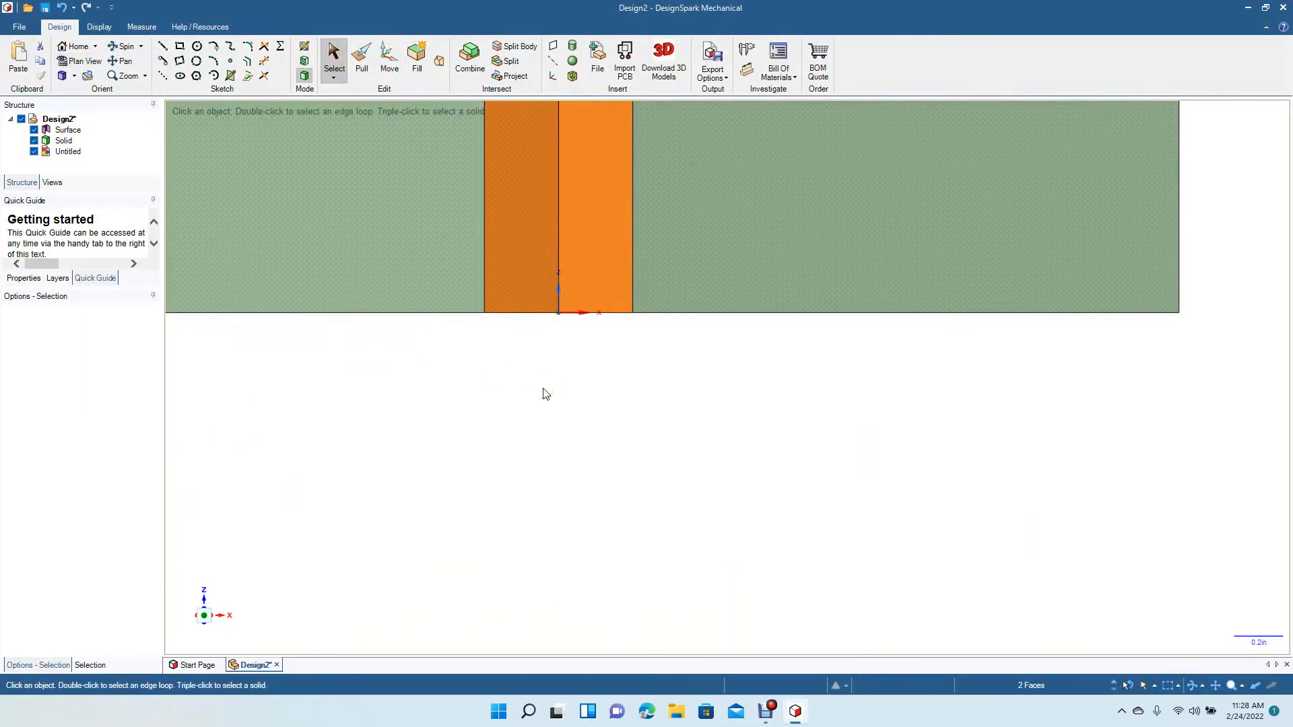
ctrl+scroll(544, 389, down, 5)
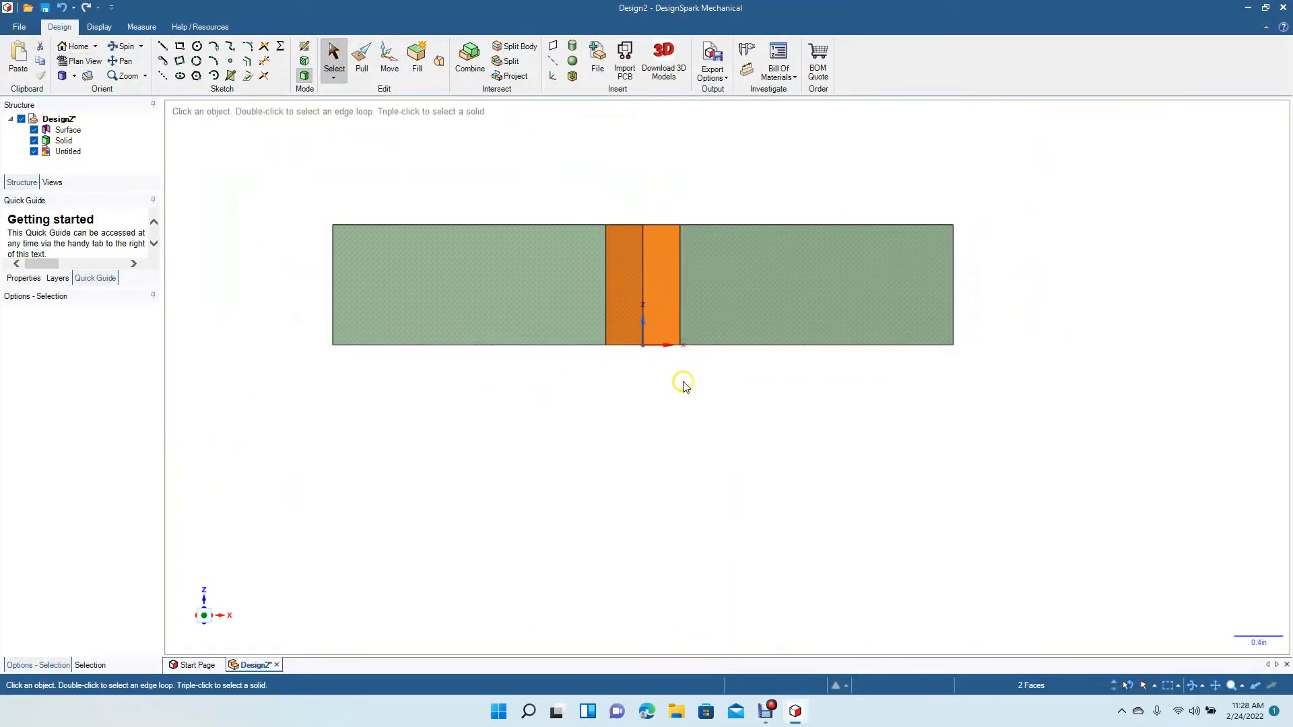
click(554, 53)
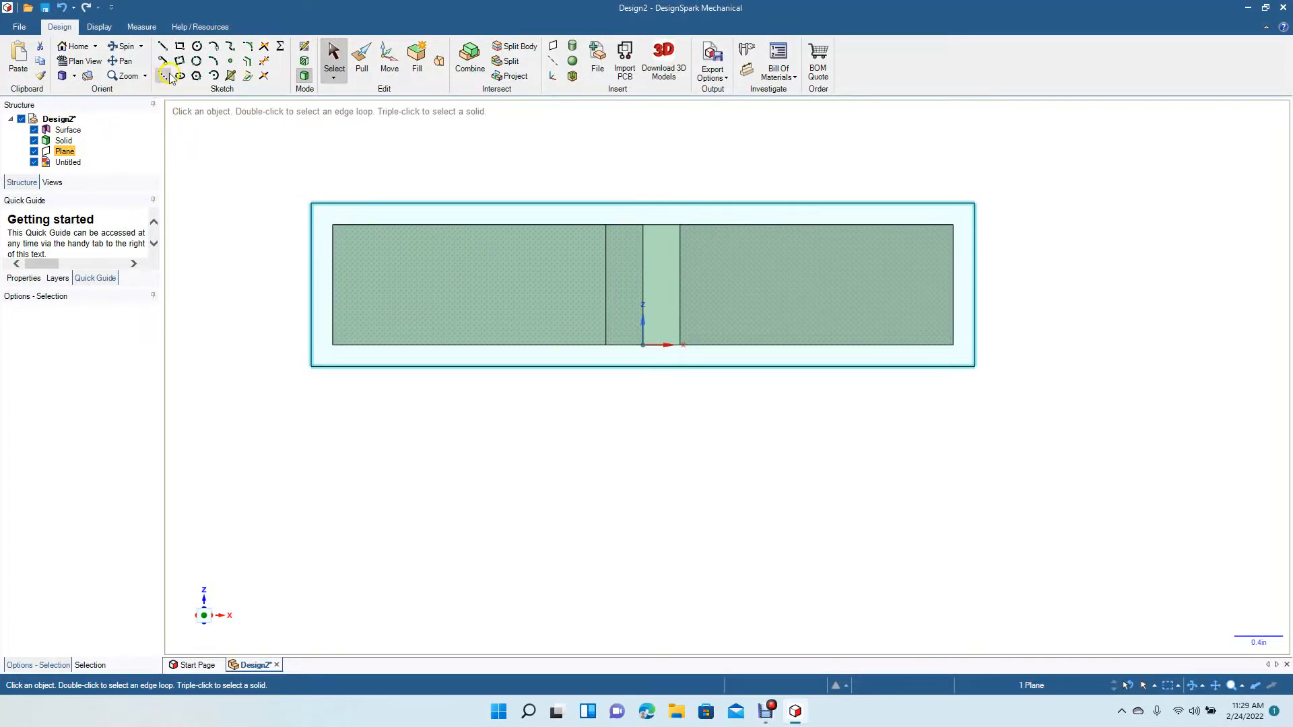
click(197, 47)
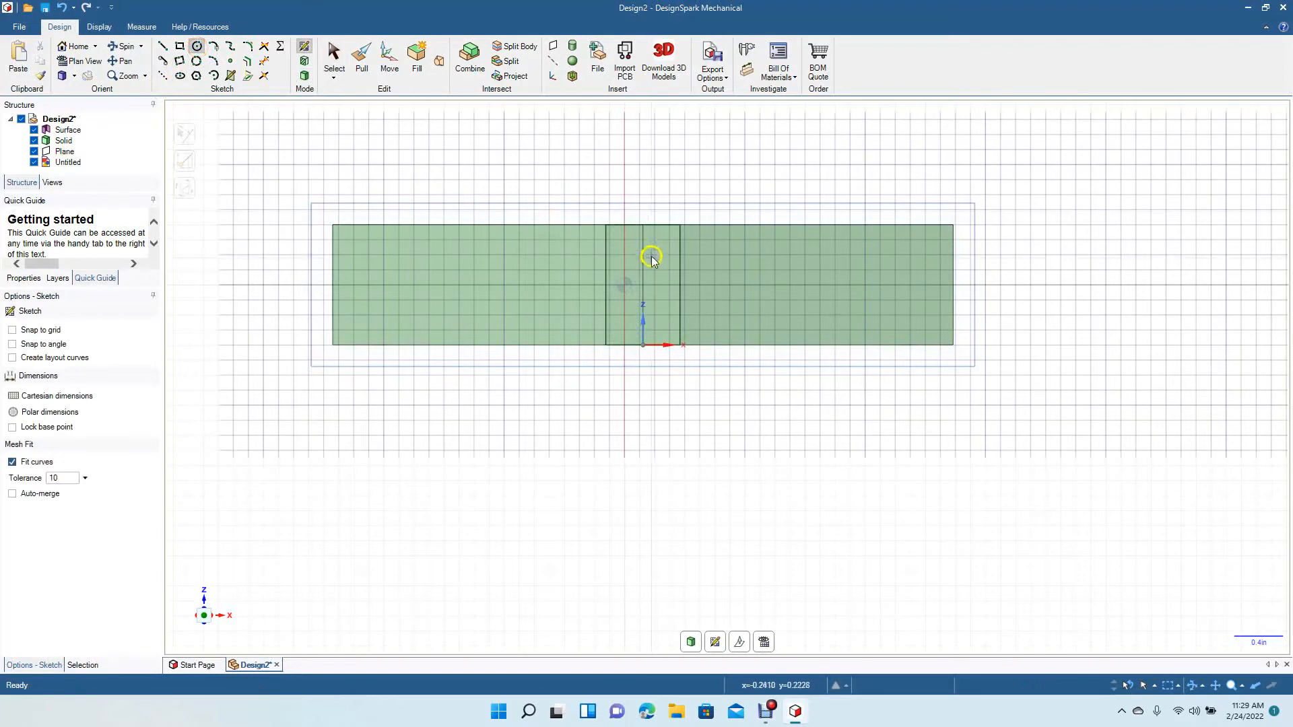
click(643, 285)
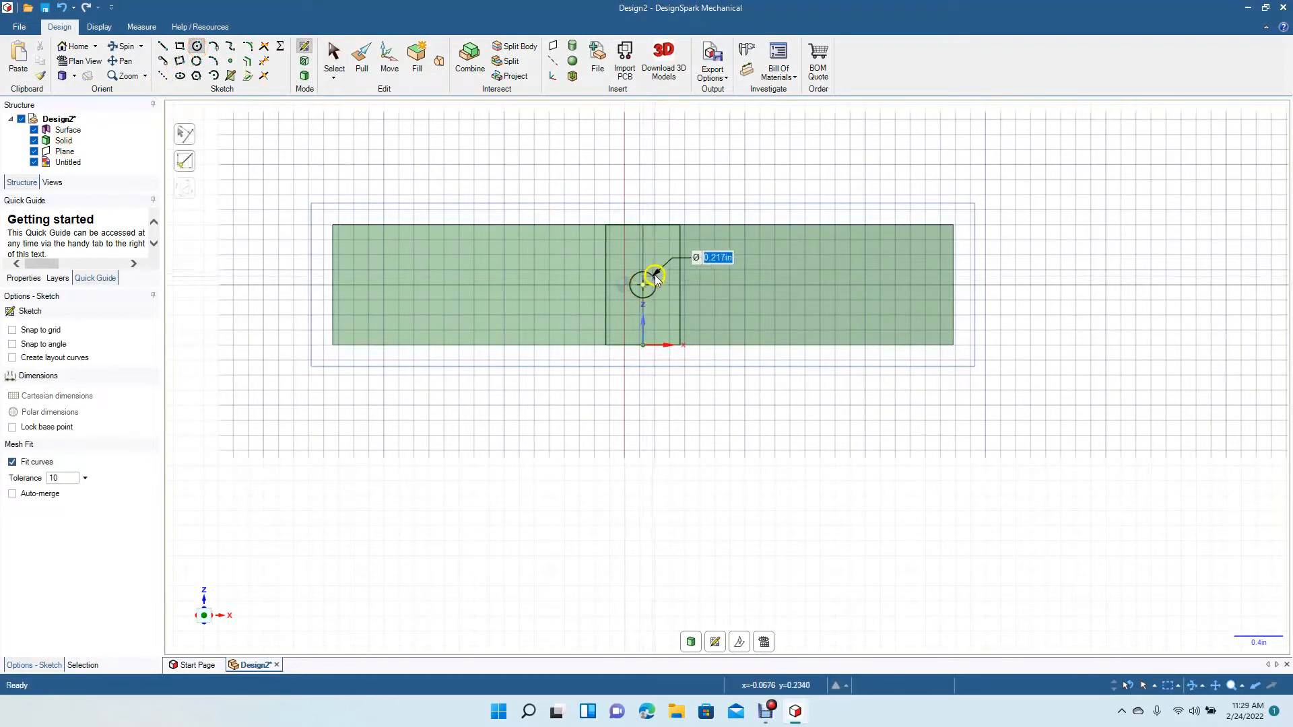
click(656, 277)
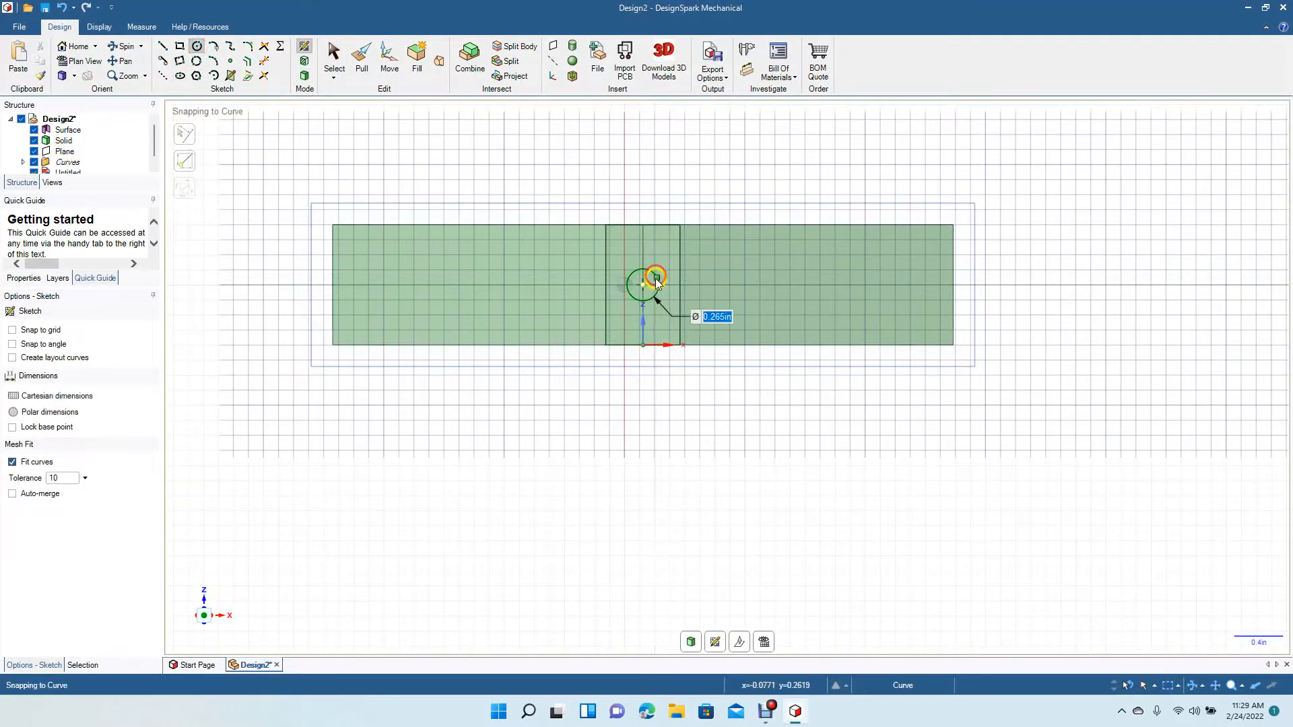
key(ctrl+z)
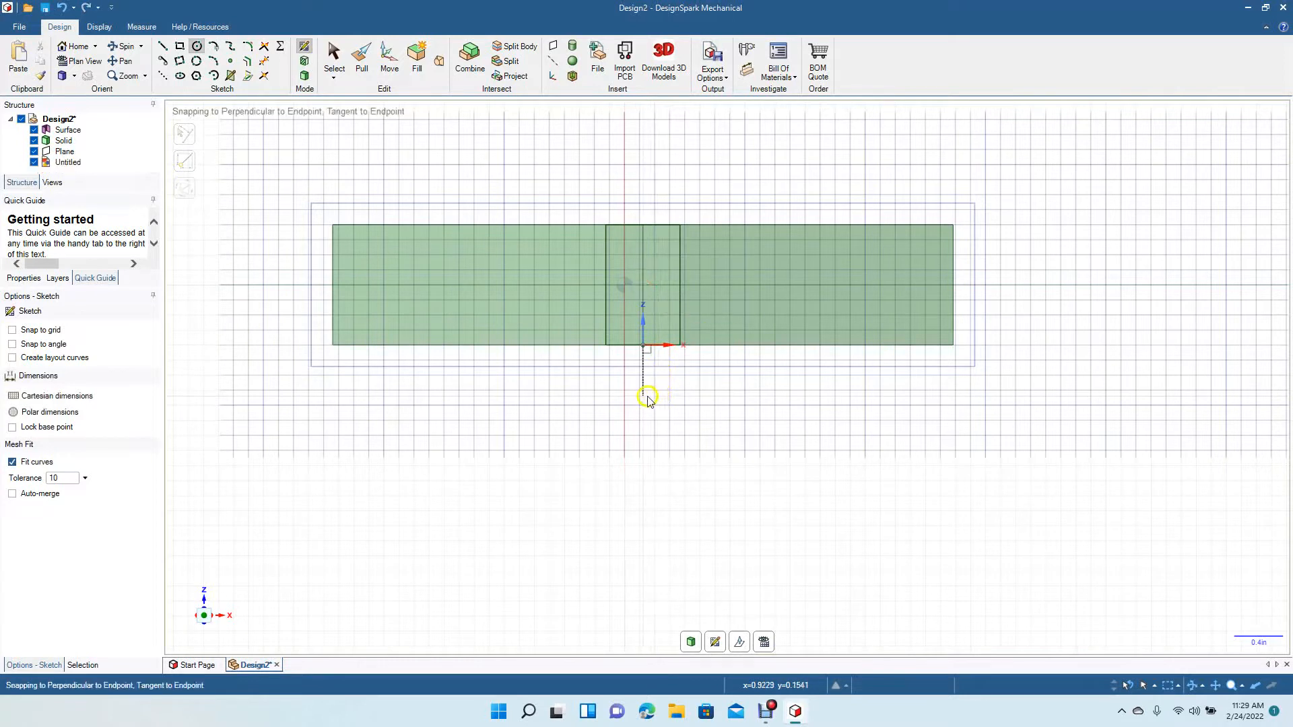
click(333, 60)
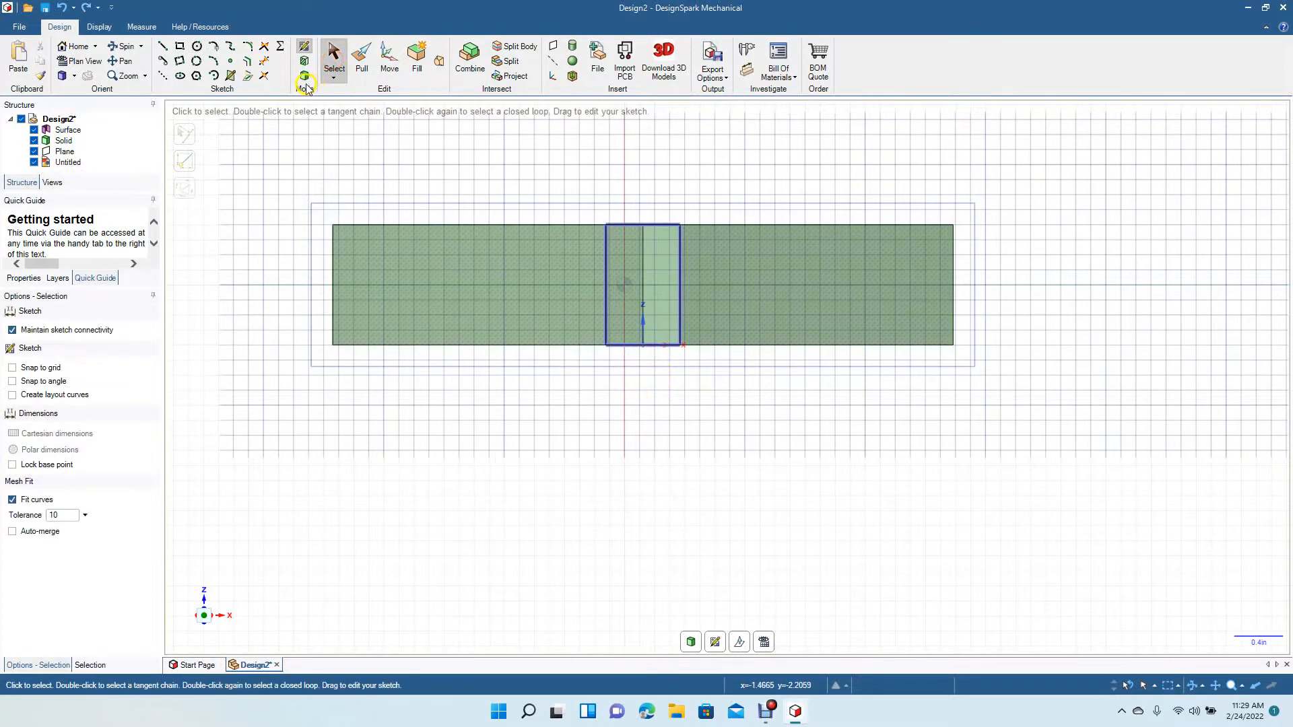
click(305, 78)
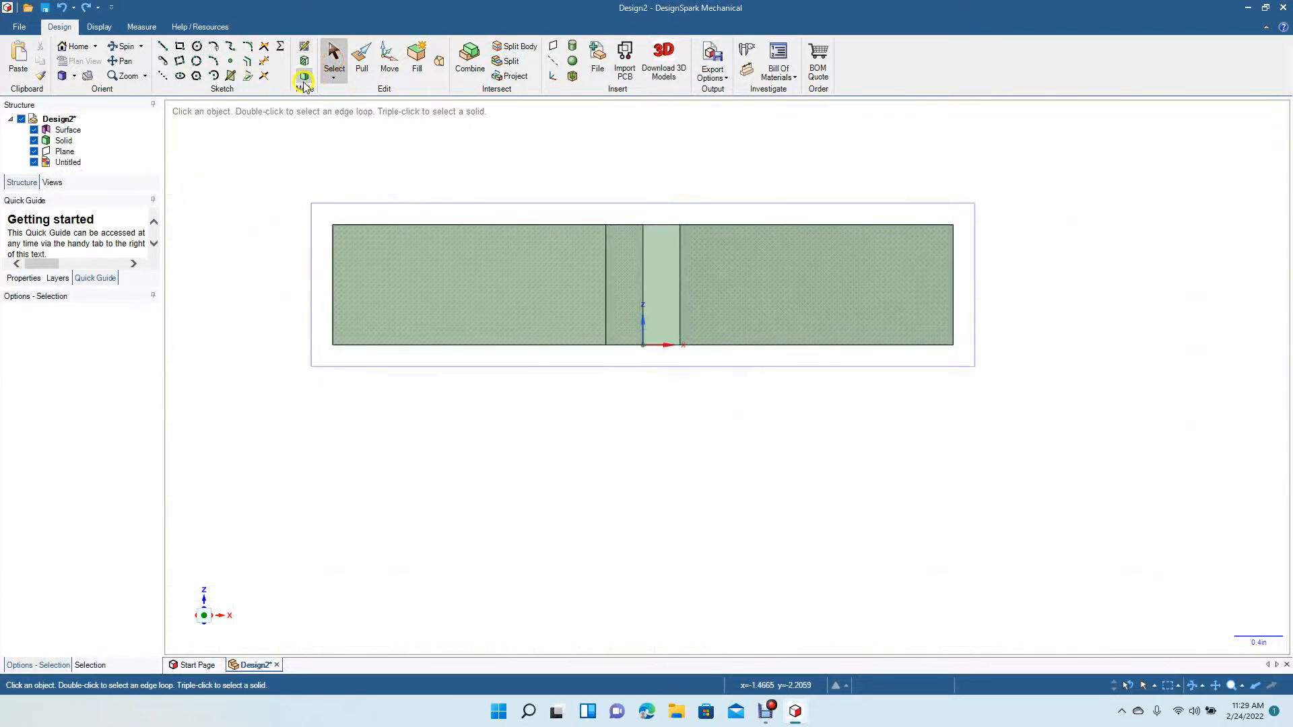
Sketch a 0.2 in diameter circle on the new plane, centred on the middle of the underside.
click(64, 152)
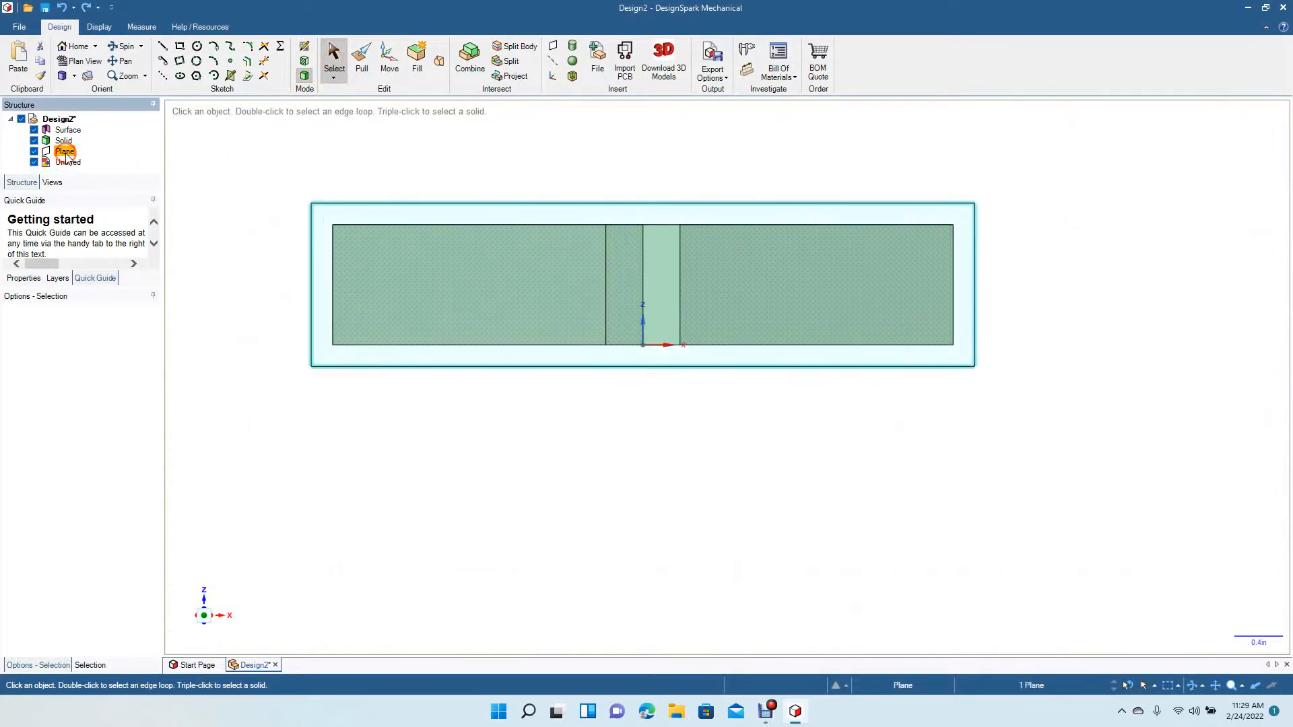
click(196, 46)
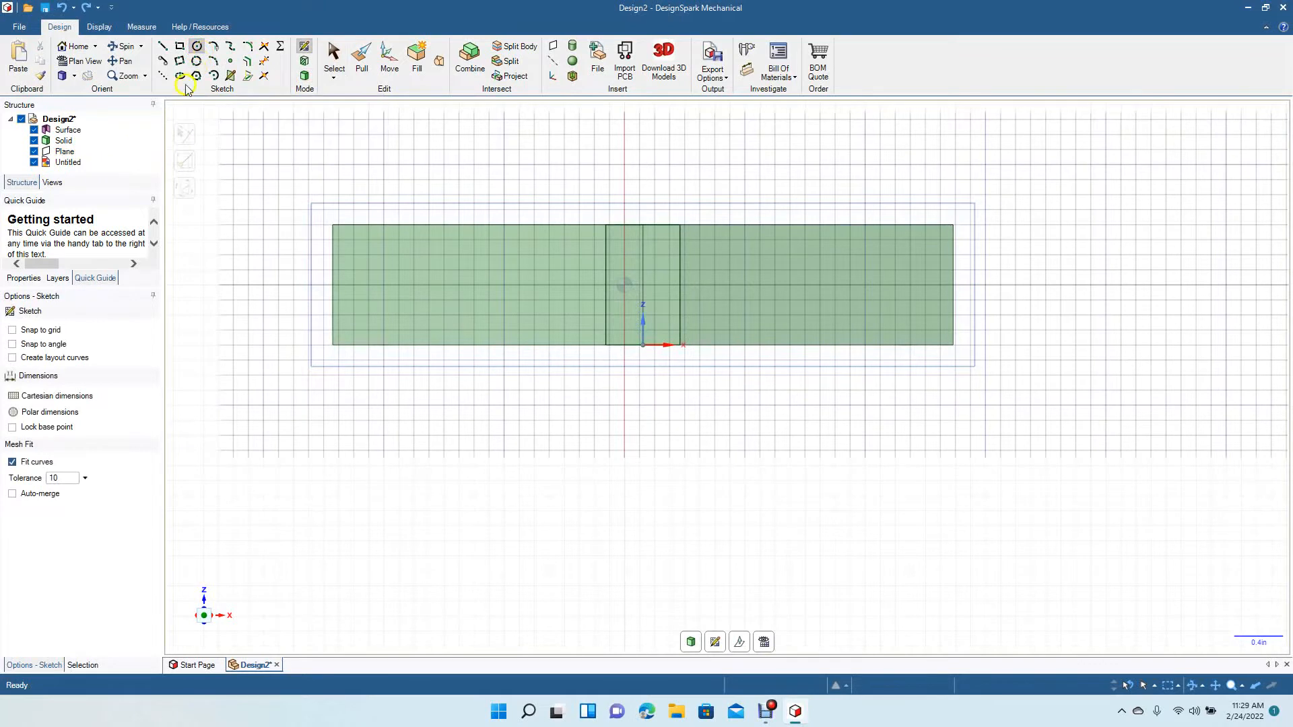
click(67, 152)
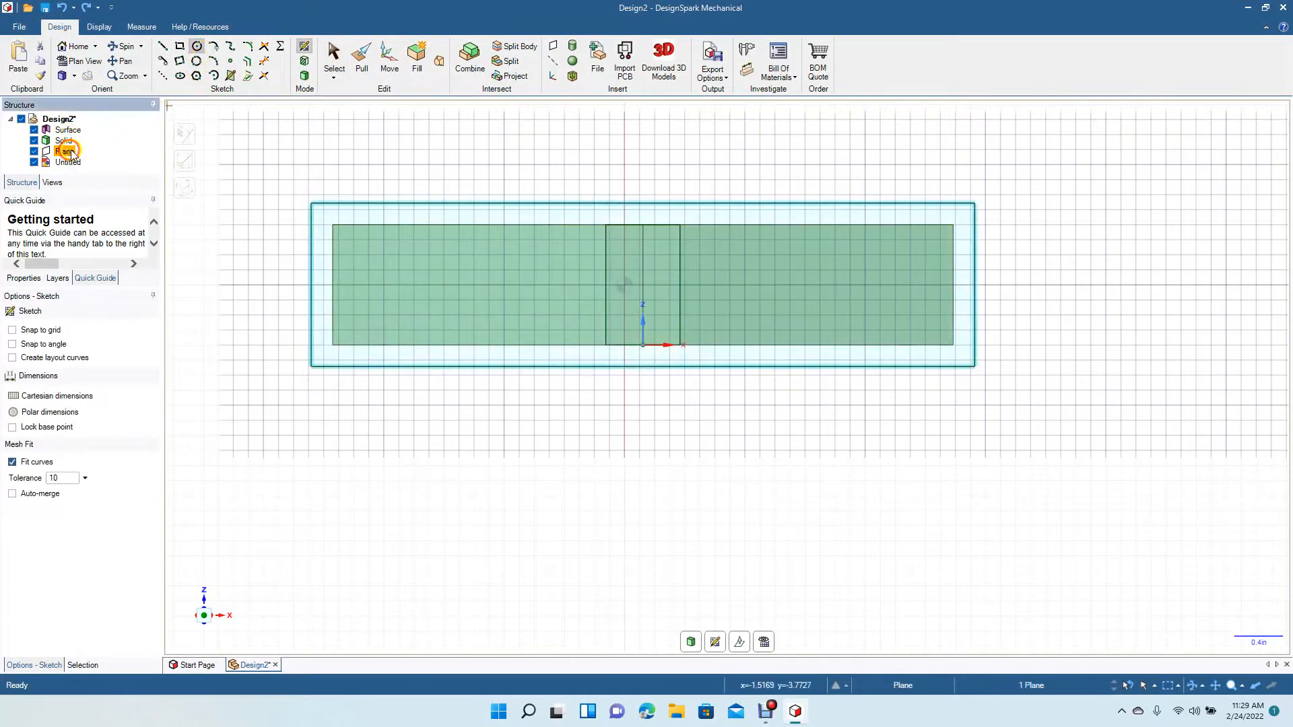
click(644, 284)
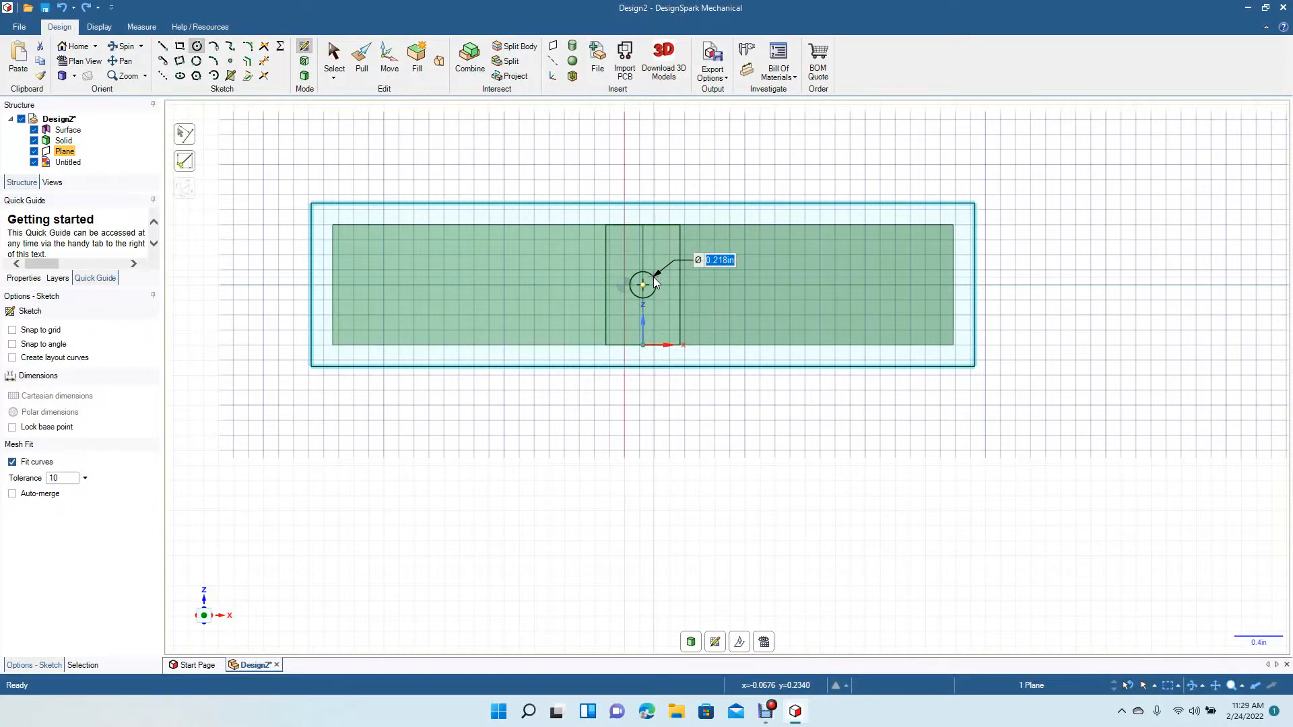
text(0.2)
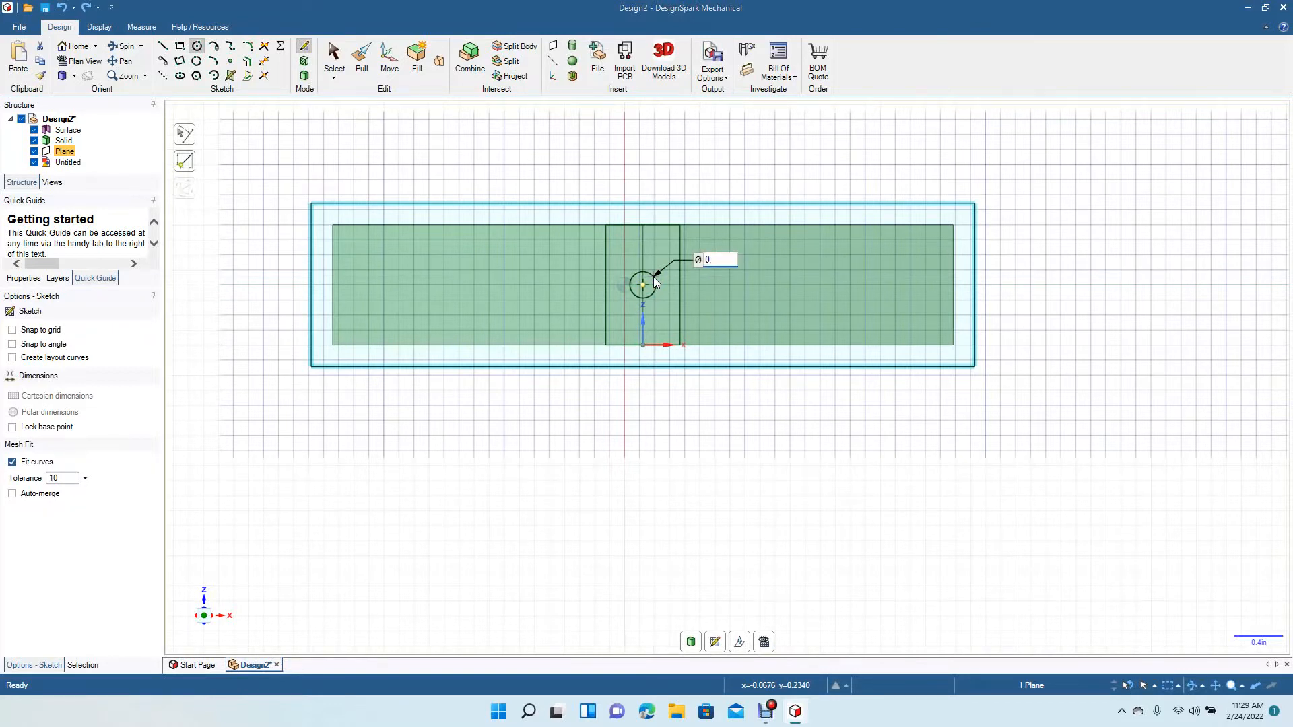
key(Return)
Copy the 0.2 in circle at the centre of the underside to the clipboard.
click(335, 55)
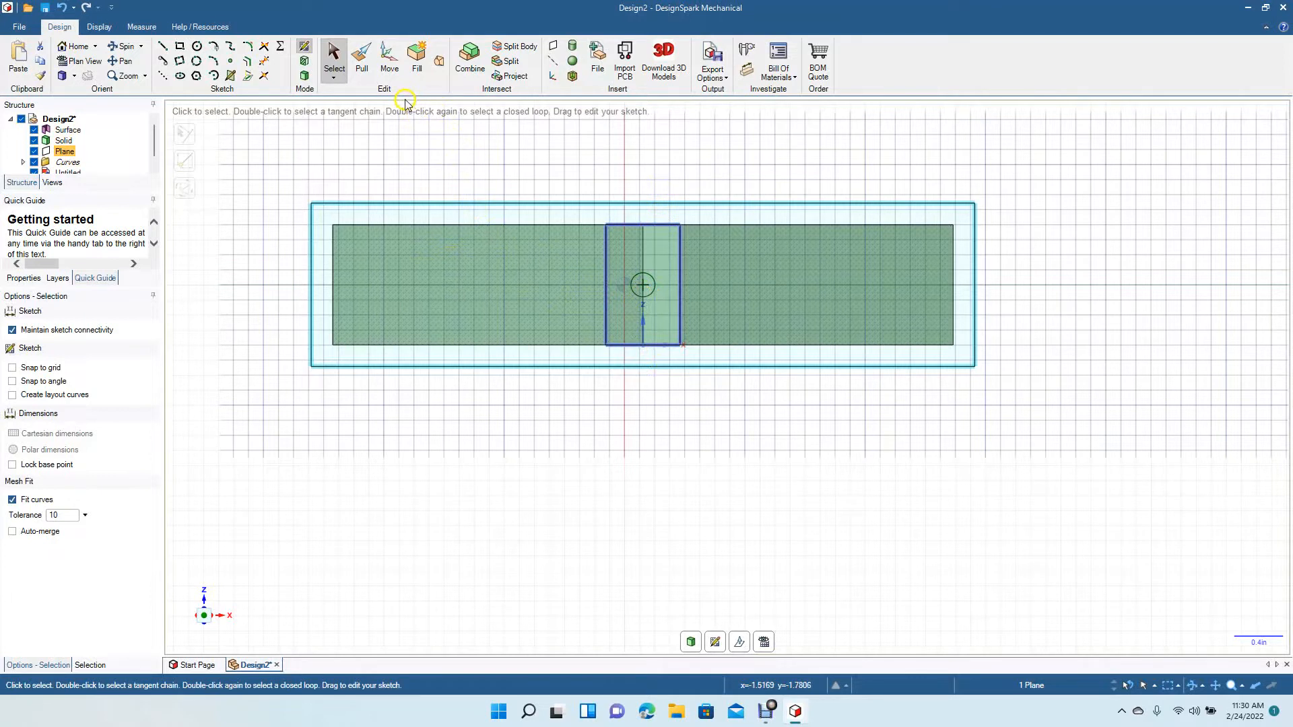
click(652, 291)
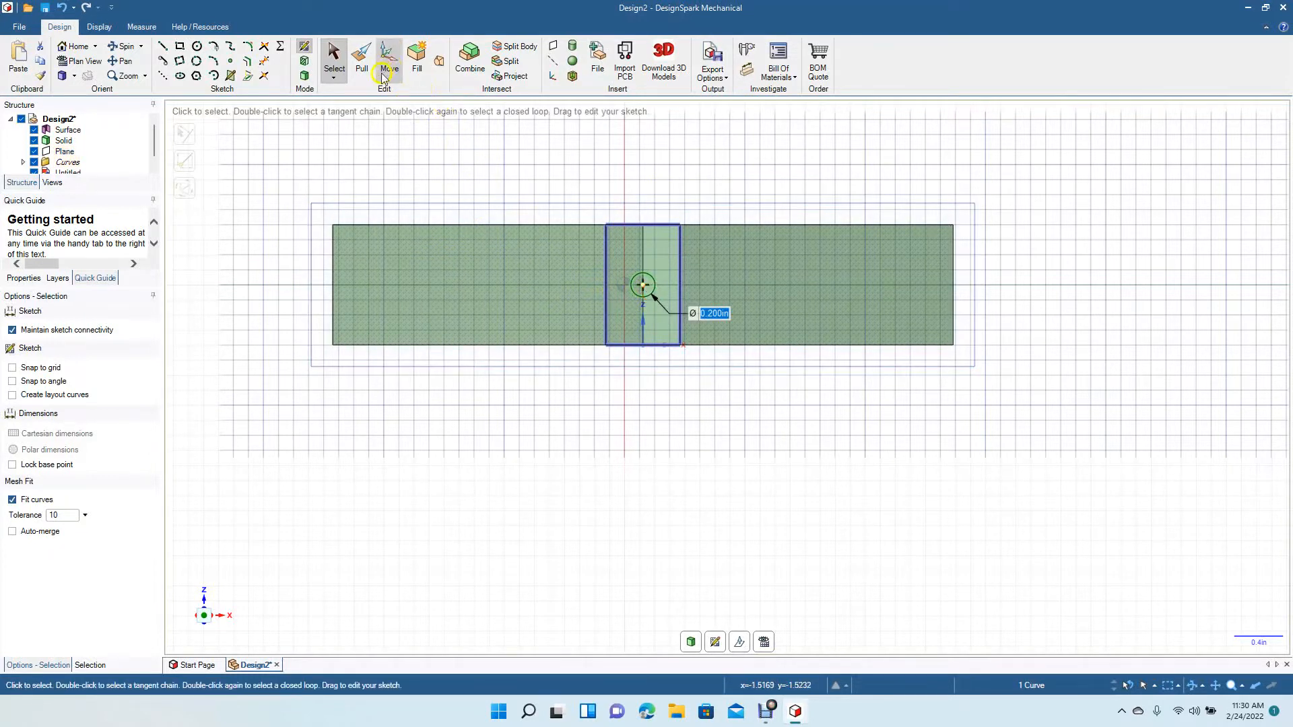
key(ctrl)
key(Escape)
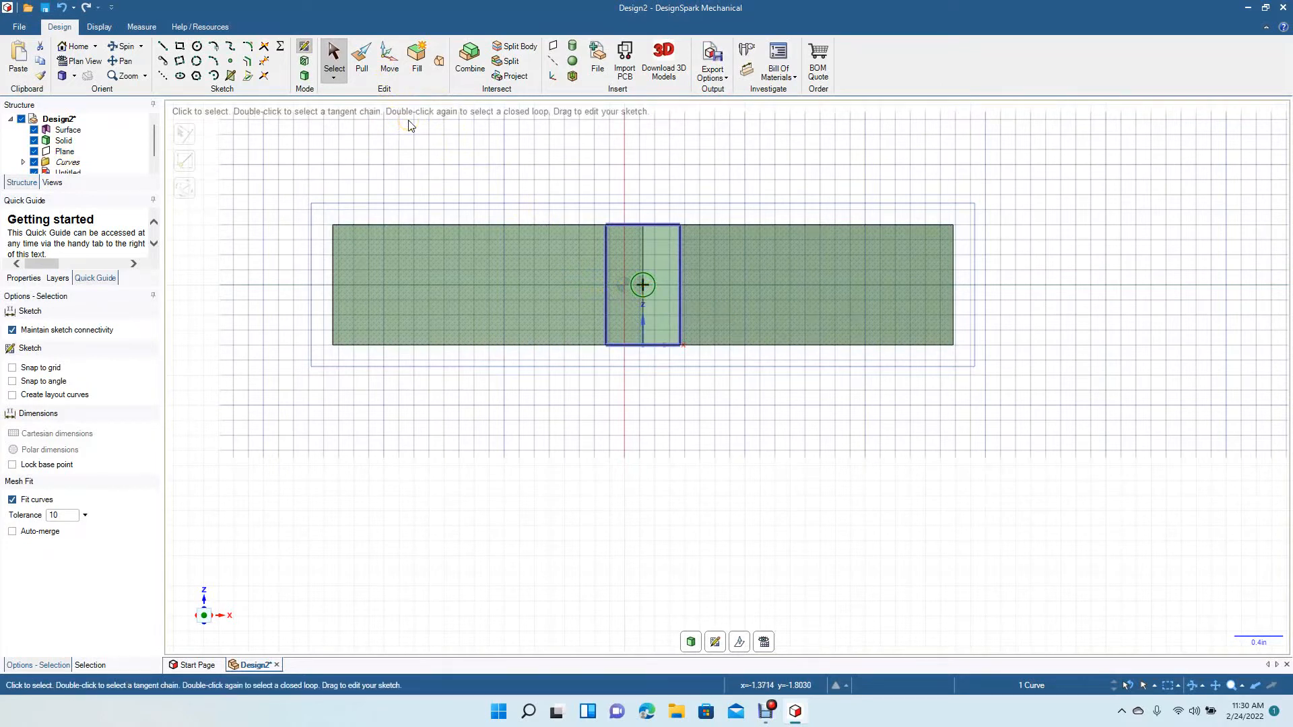
Move the circle 0.5 in toward the holder's left end and paste a copy at the original centre.
click(389, 59)
drag(602, 288, 535, 305)
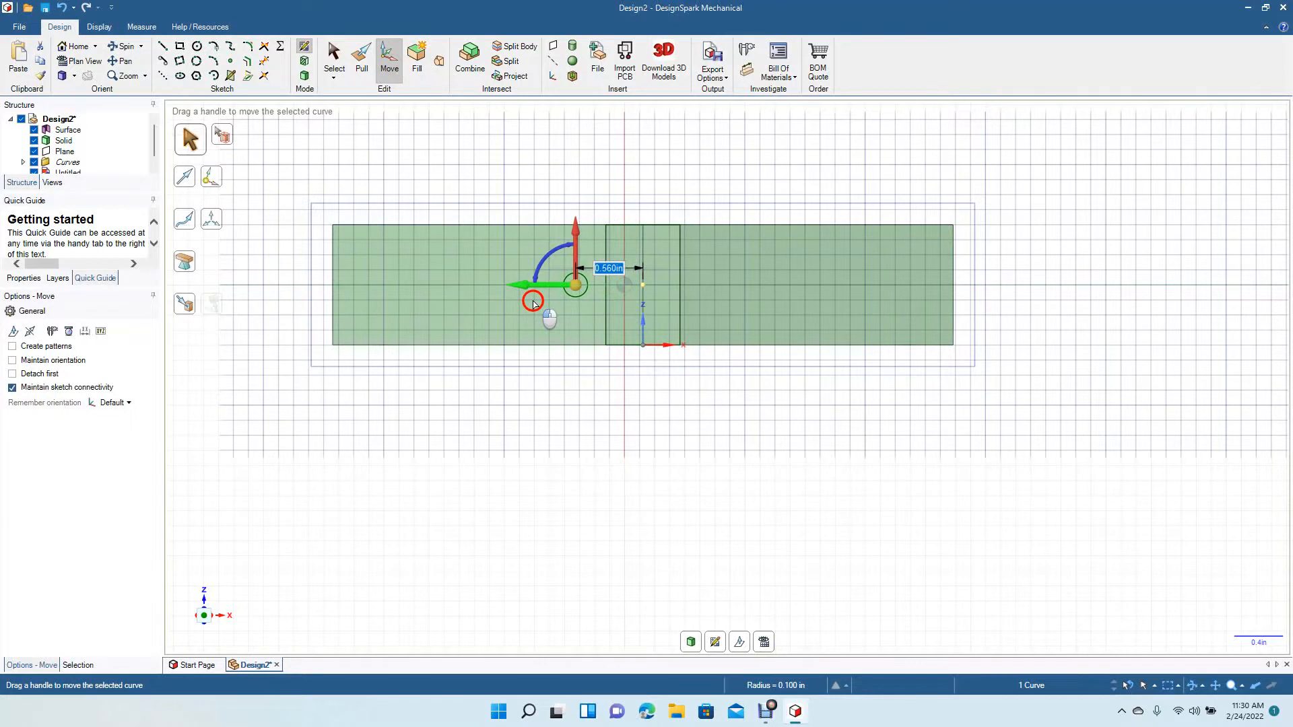
text(0.5)
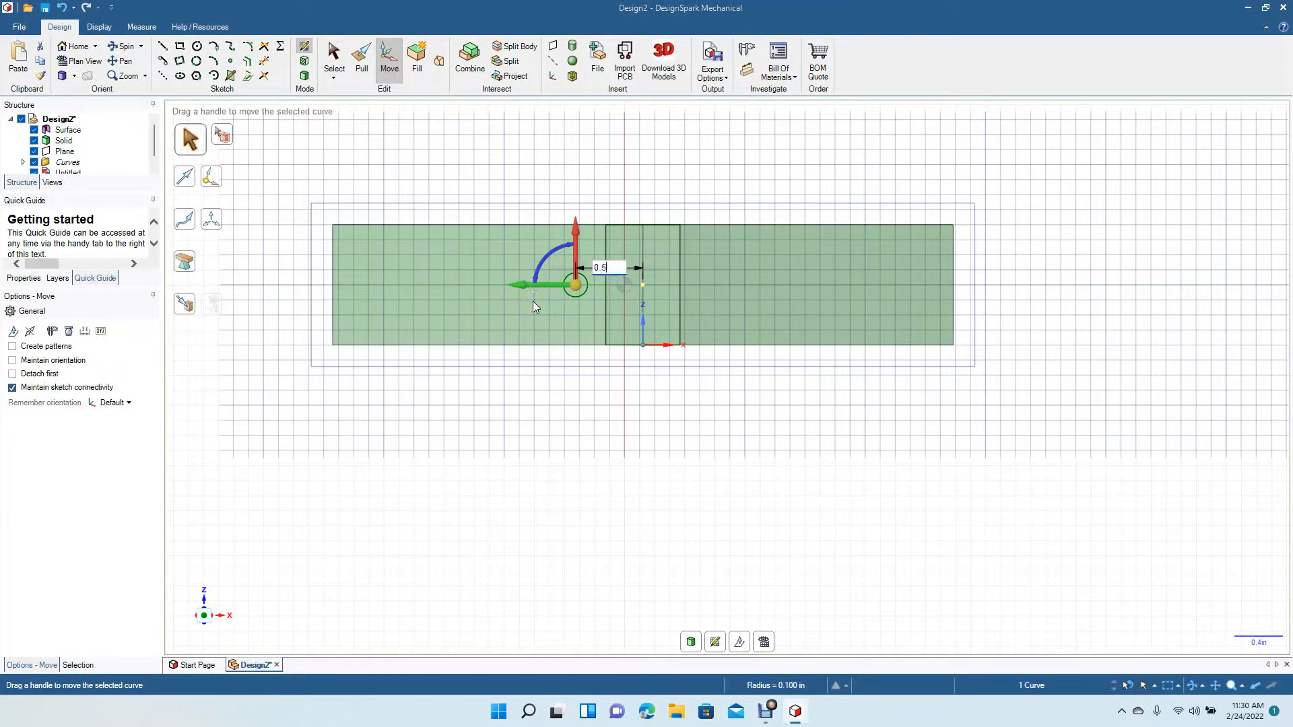
key(Return)
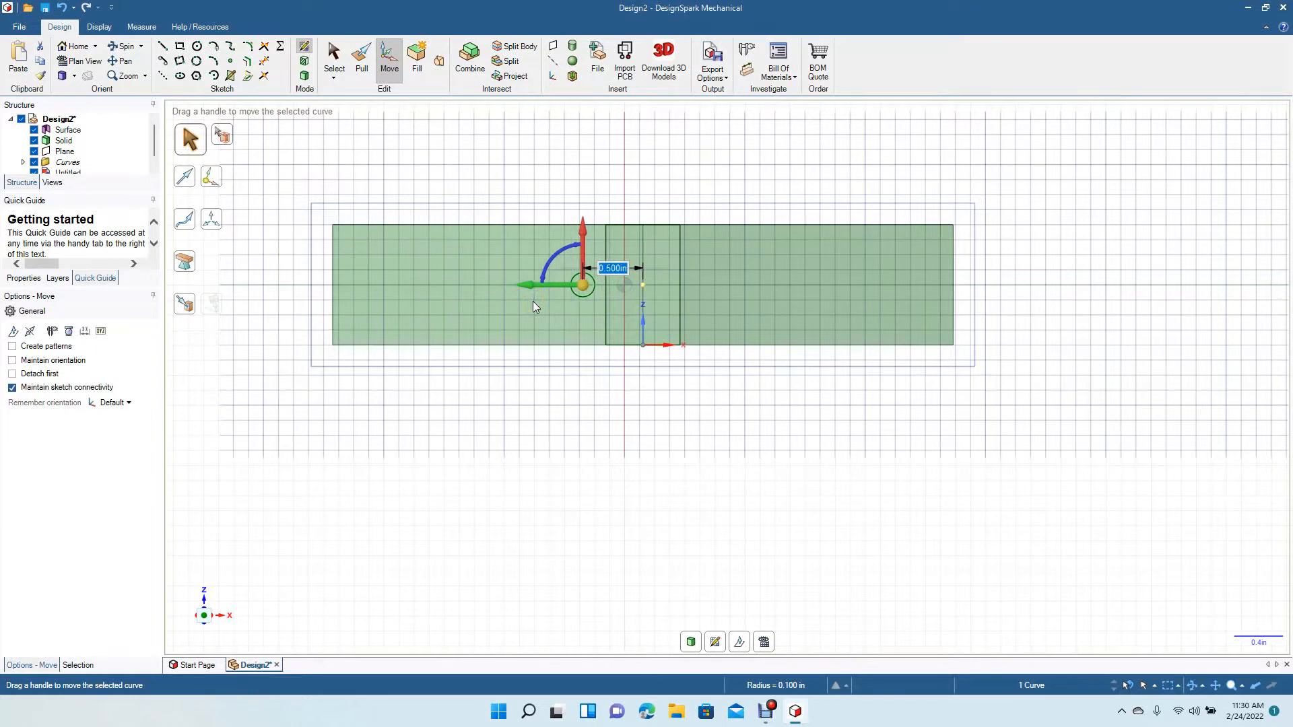
click(336, 72)
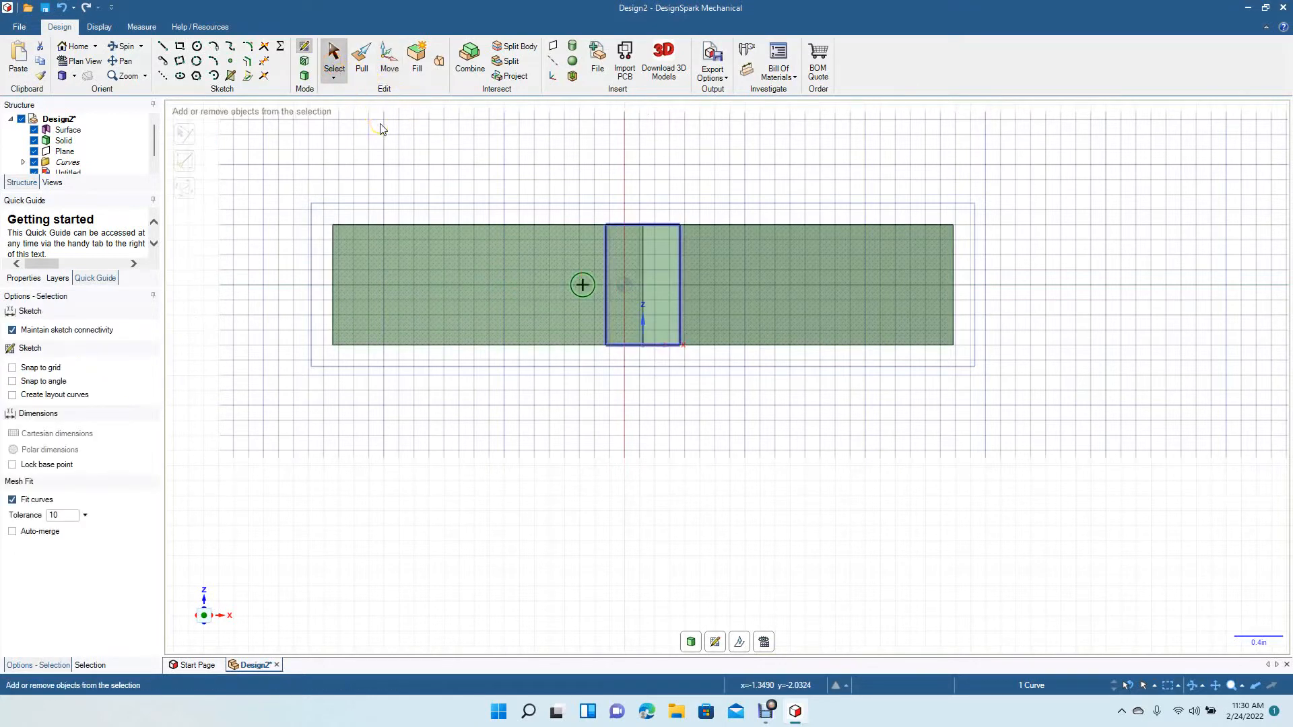
key(ctrl+v)
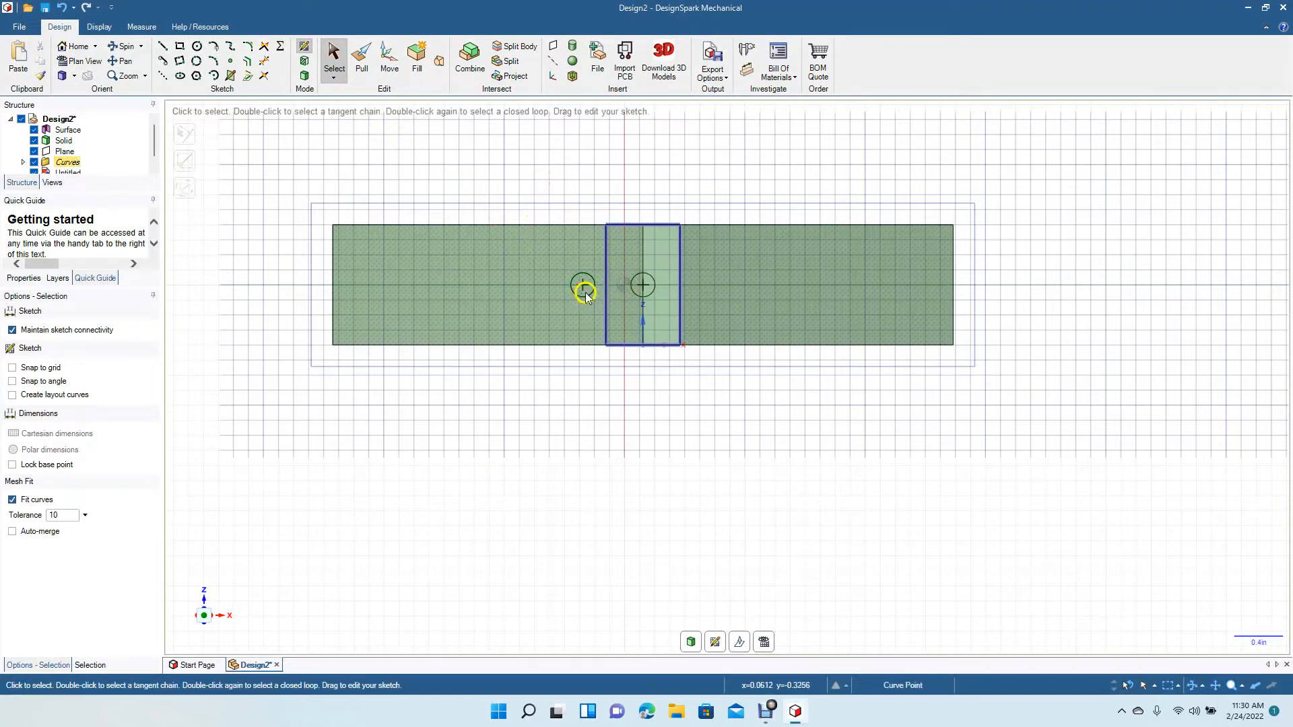
Undo the pasted copy and the circle's 0.5 in move.
key(ctrl+z)
key(m)
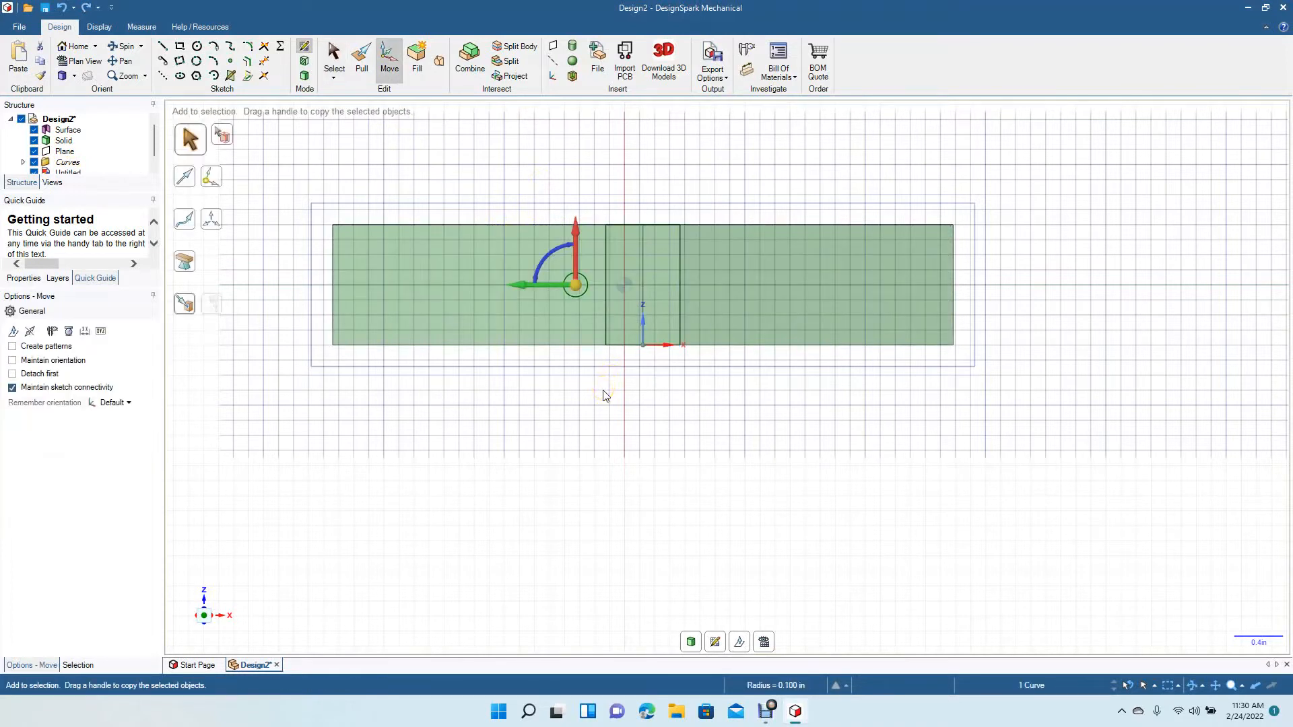
key(ctrl+z)
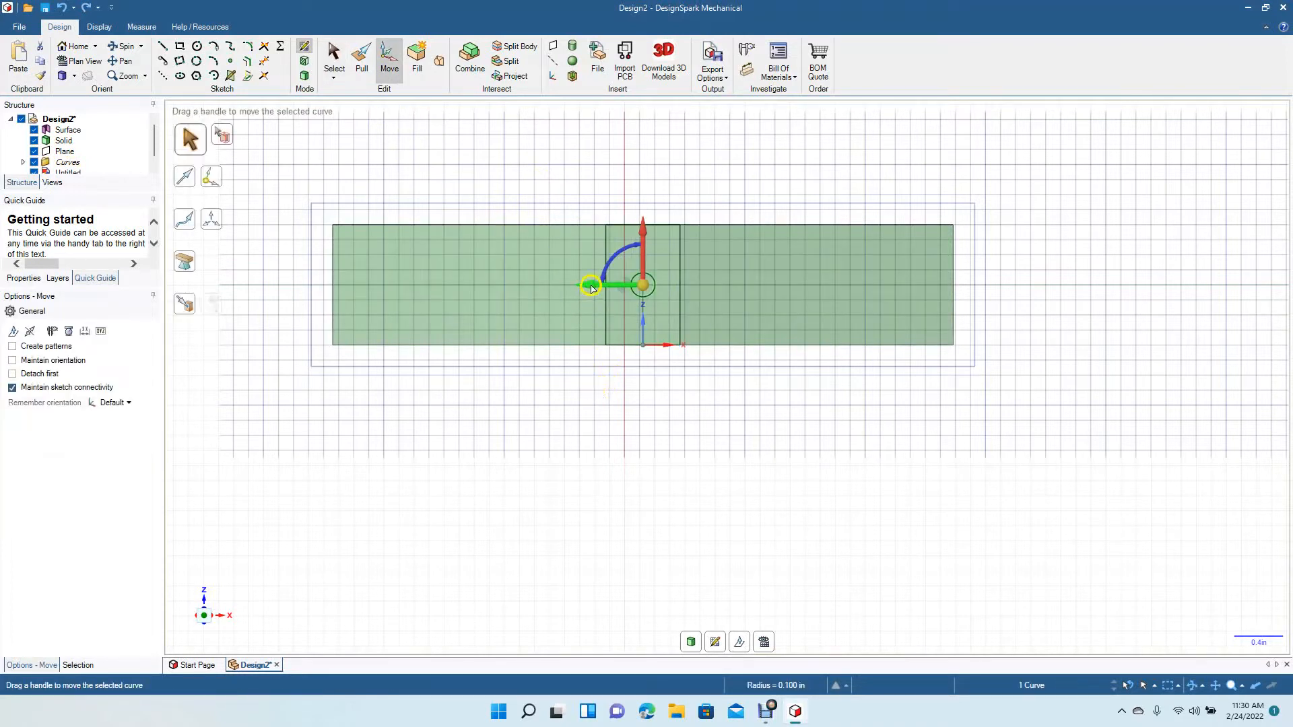
Move the circle 0.7 in toward the holder's left end and paste the copied circle at the original centre.
drag(592, 289, 511, 299)
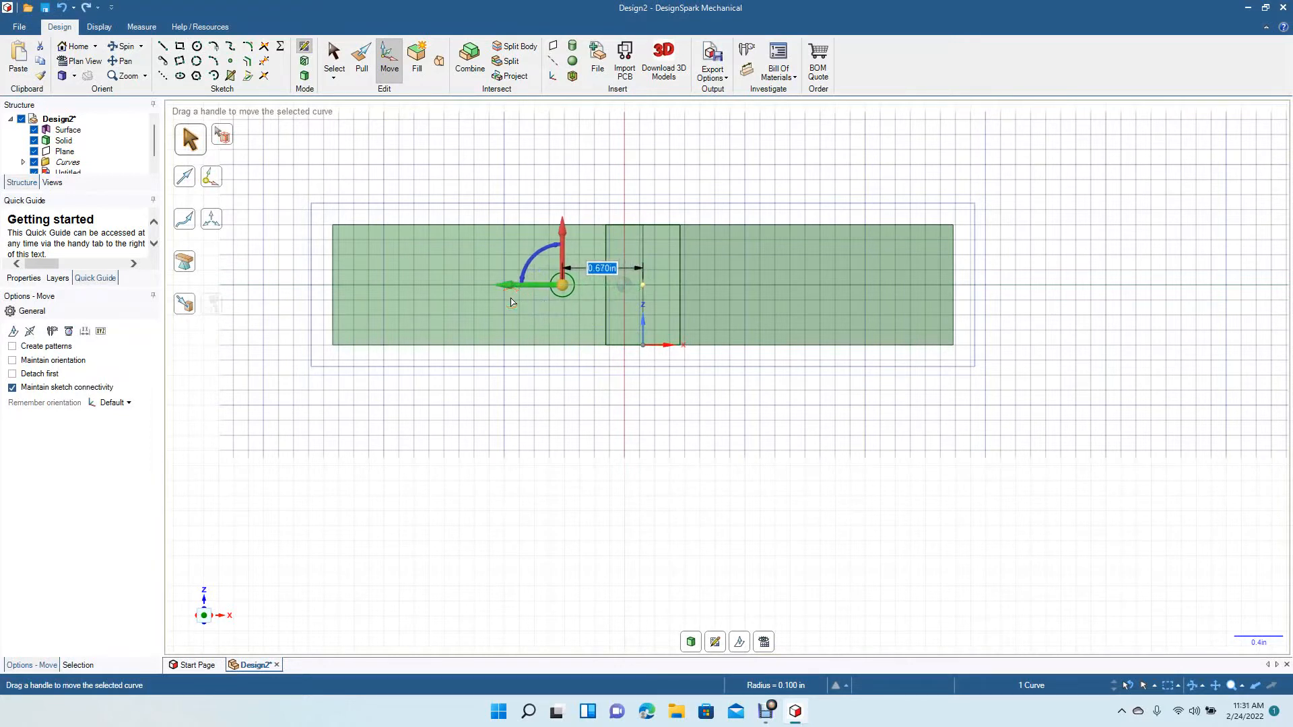
text(0.)
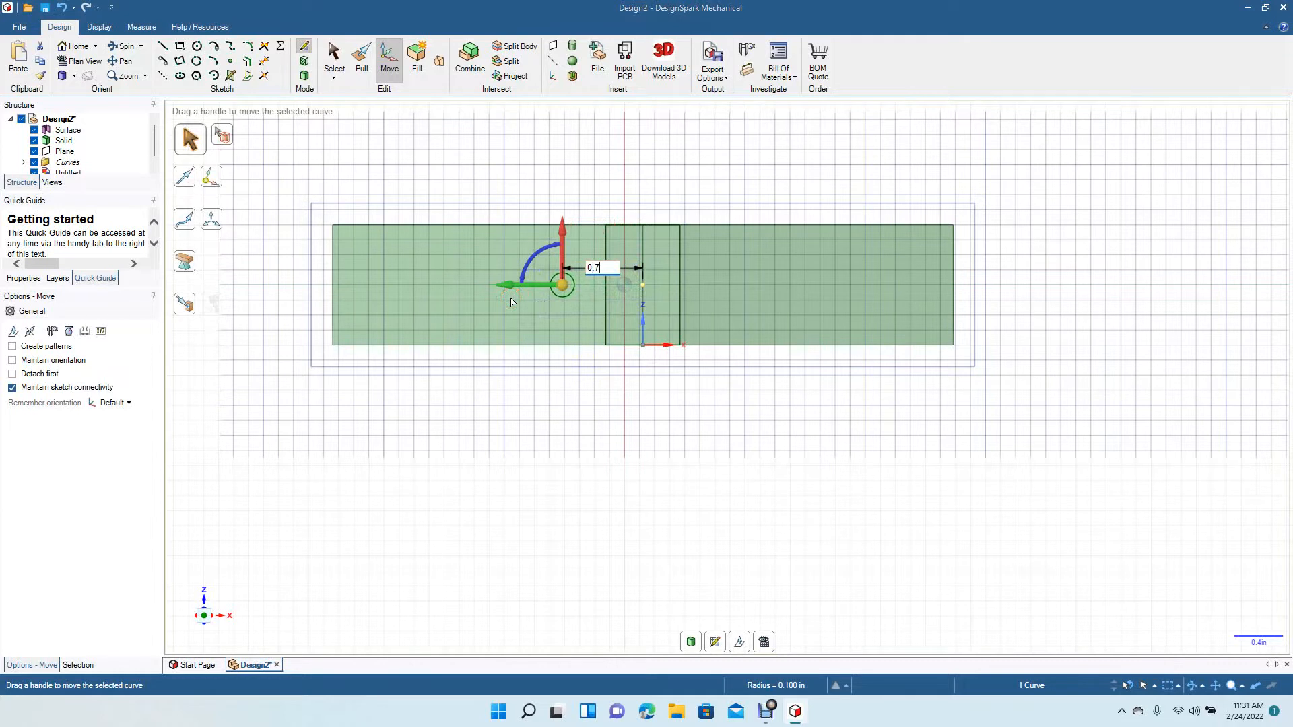
text(7)
key(Return)
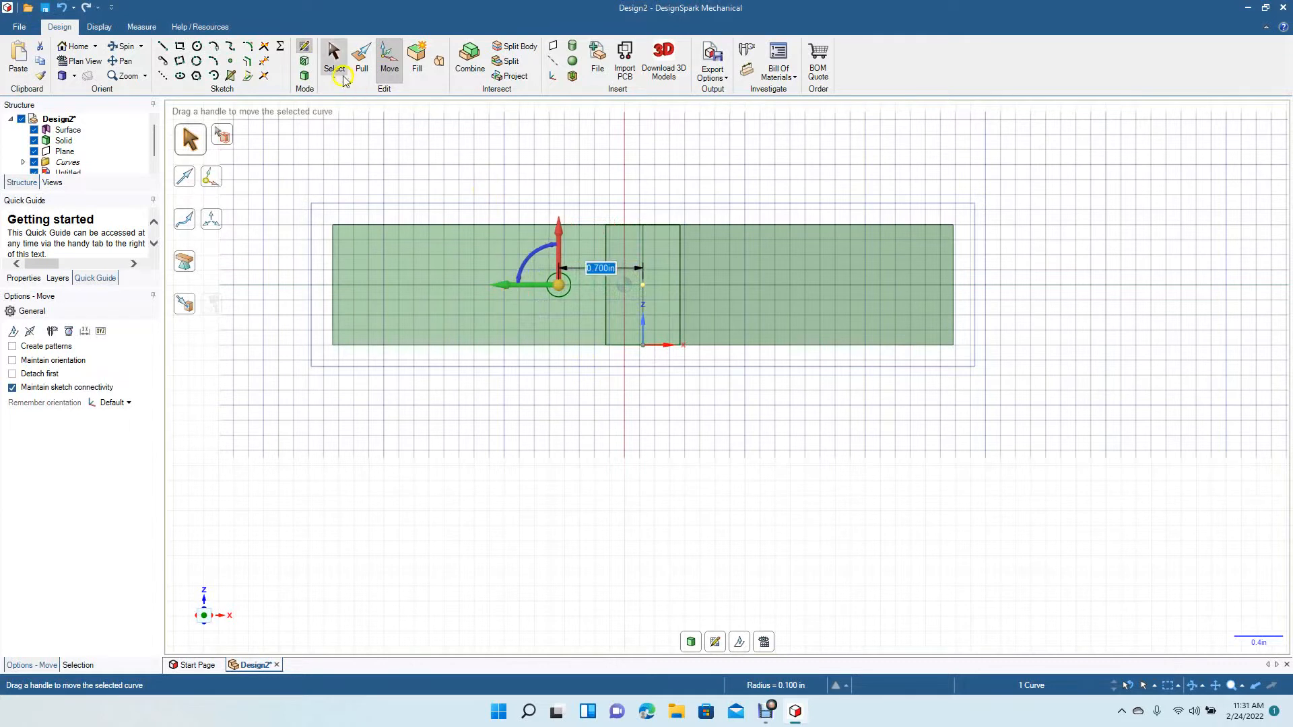
click(334, 58)
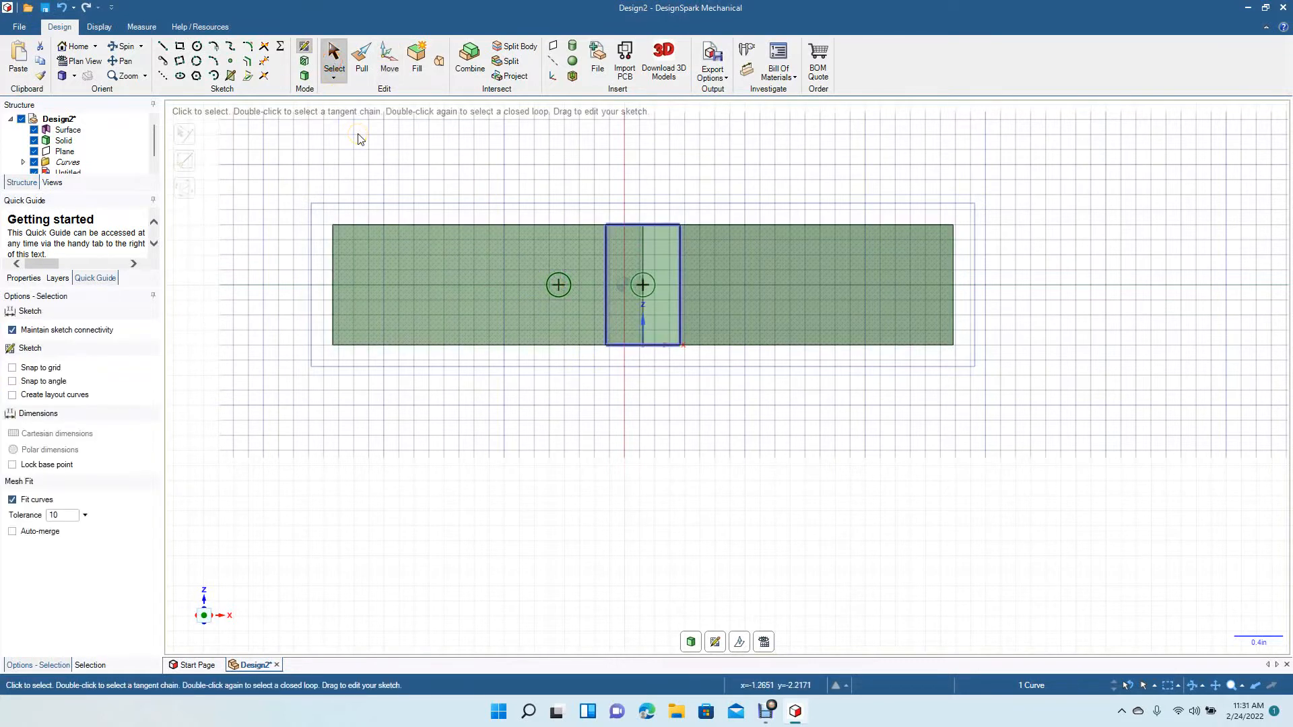
Move the off-centre circle another 0.7 in toward the holder's left end and paste a copy at its former position.
click(479, 193)
click(565, 297)
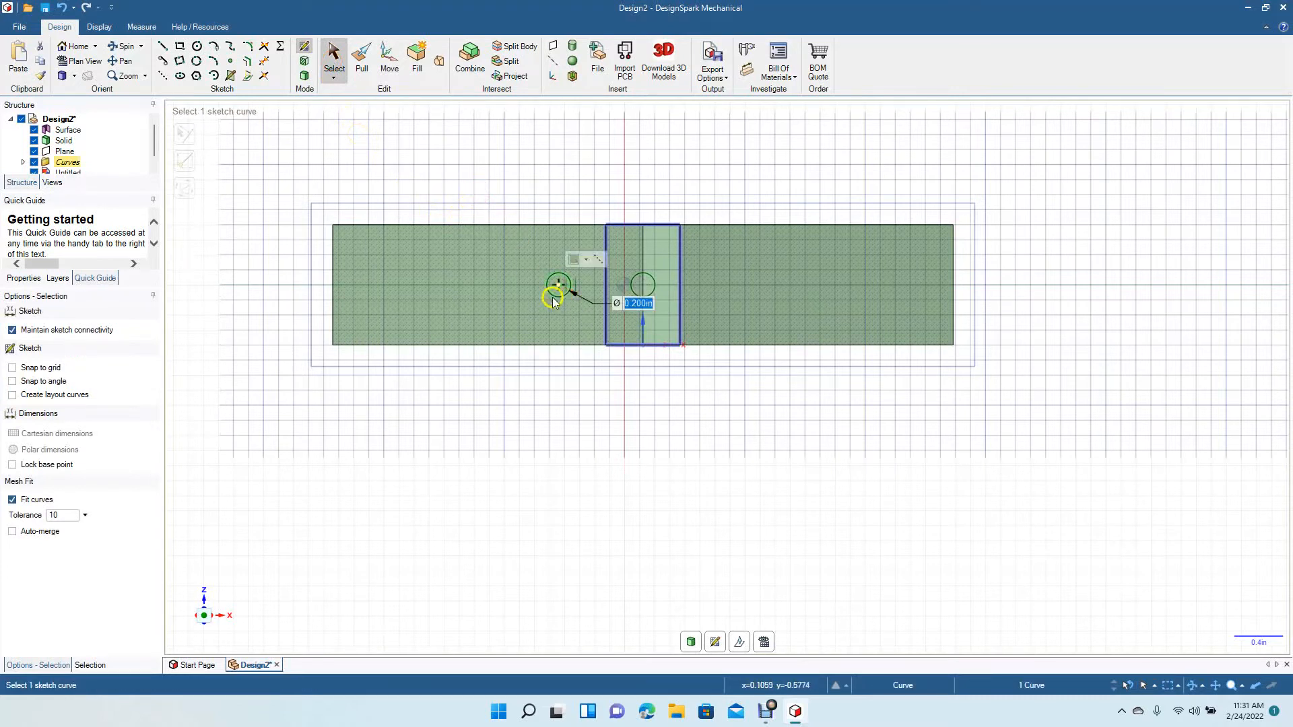
click(390, 64)
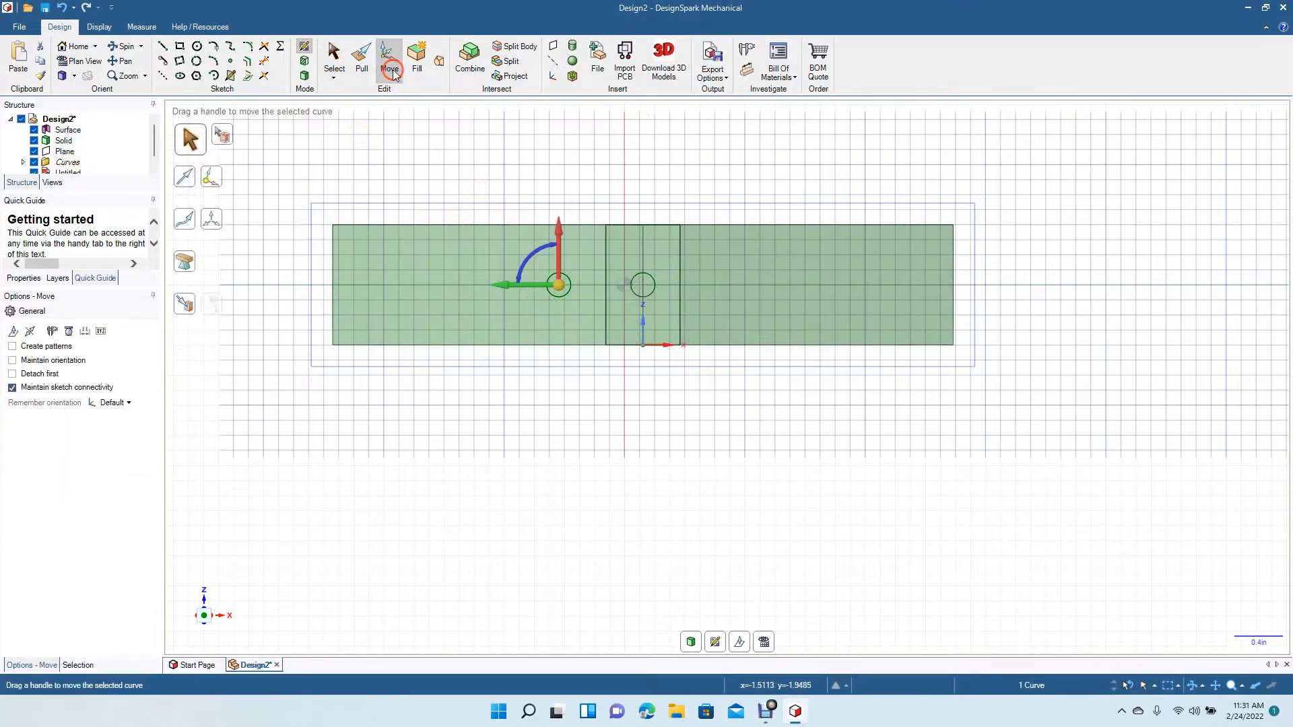
key(ctrl+c)
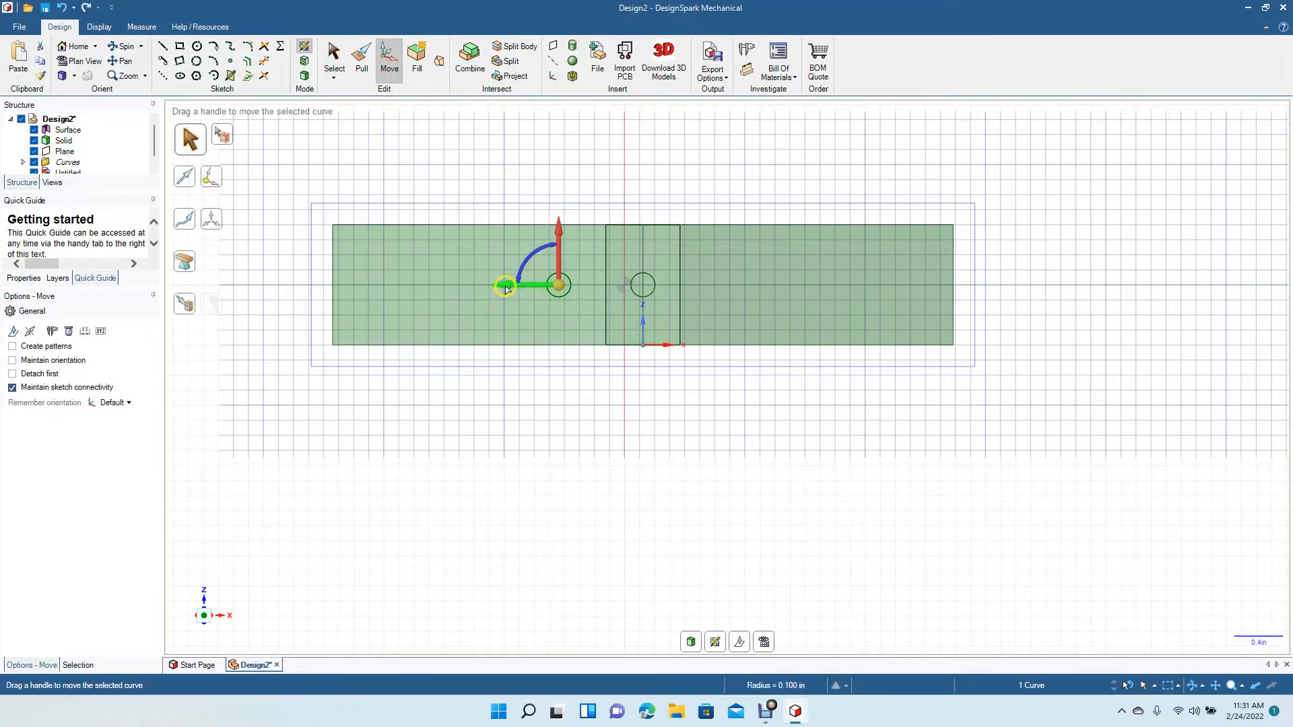
drag(503, 286, 432, 290)
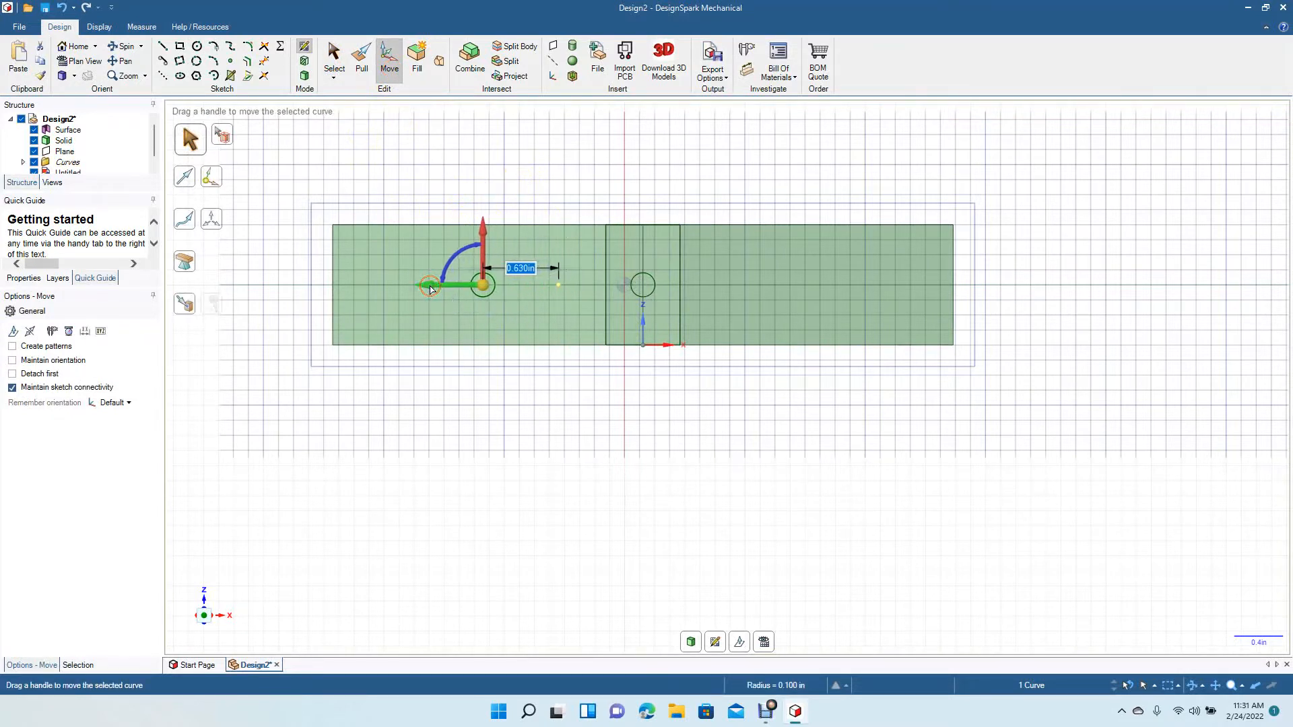
text(0.7)
key(Return)
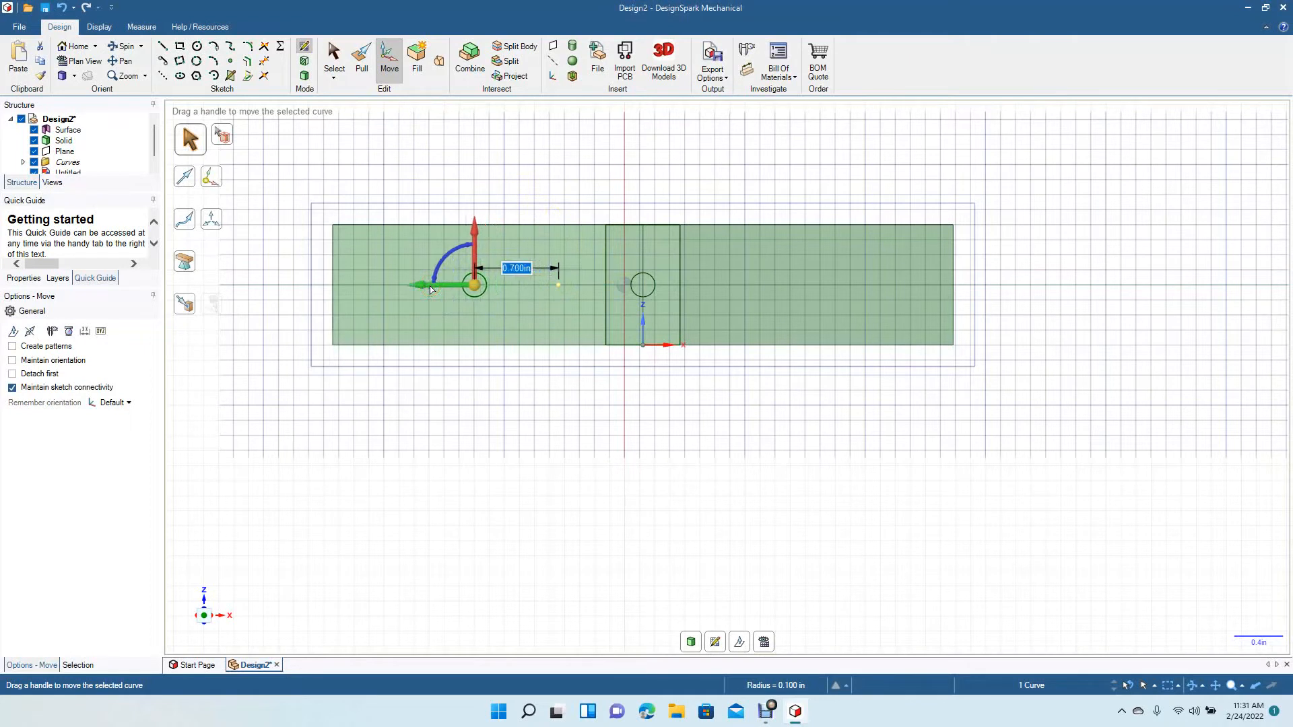
click(334, 57)
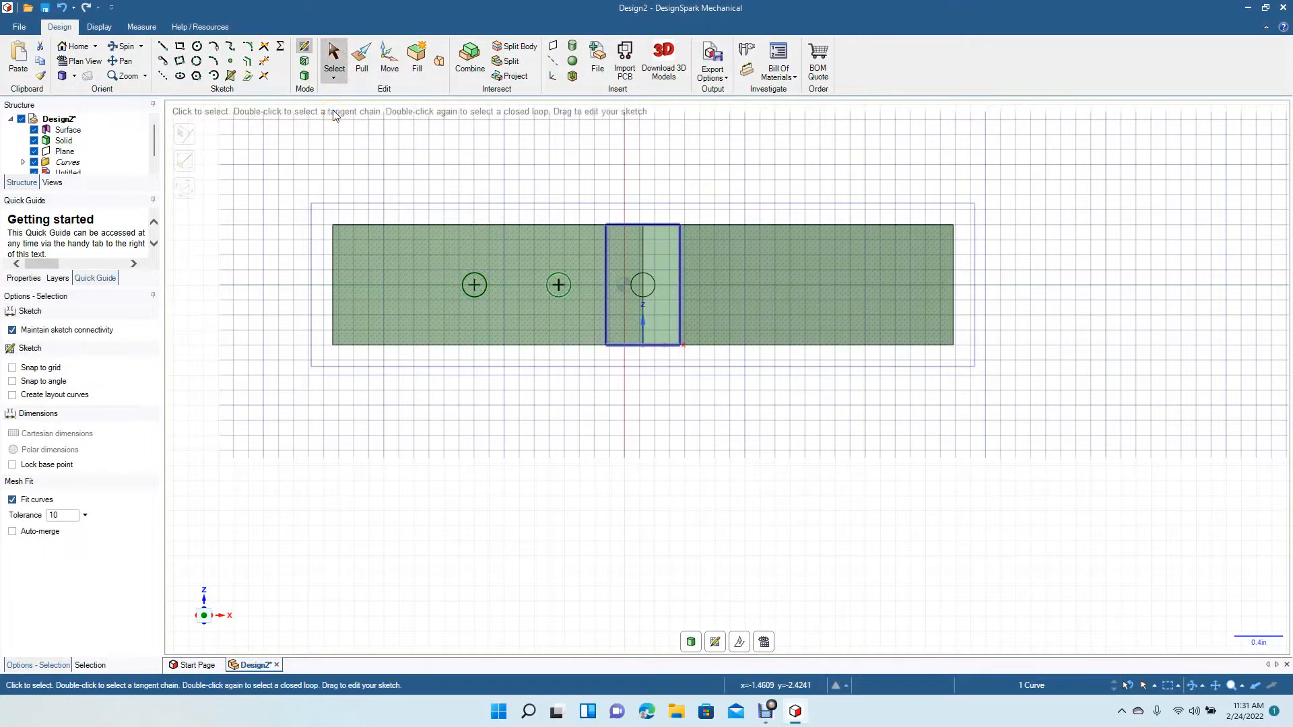
click(503, 174)
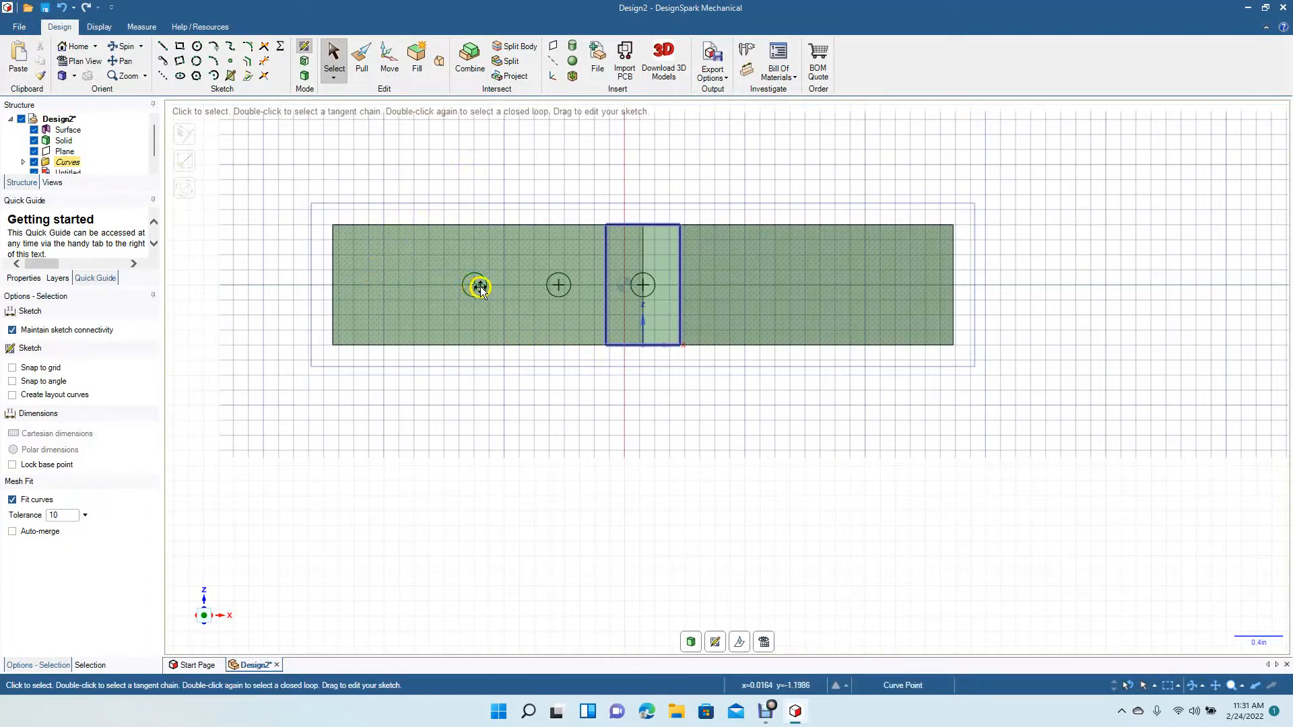
Delete the circle at the underside's centre and the one beside it, keeping only the circle nearest the left end.
click(570, 294)
key(Delete)
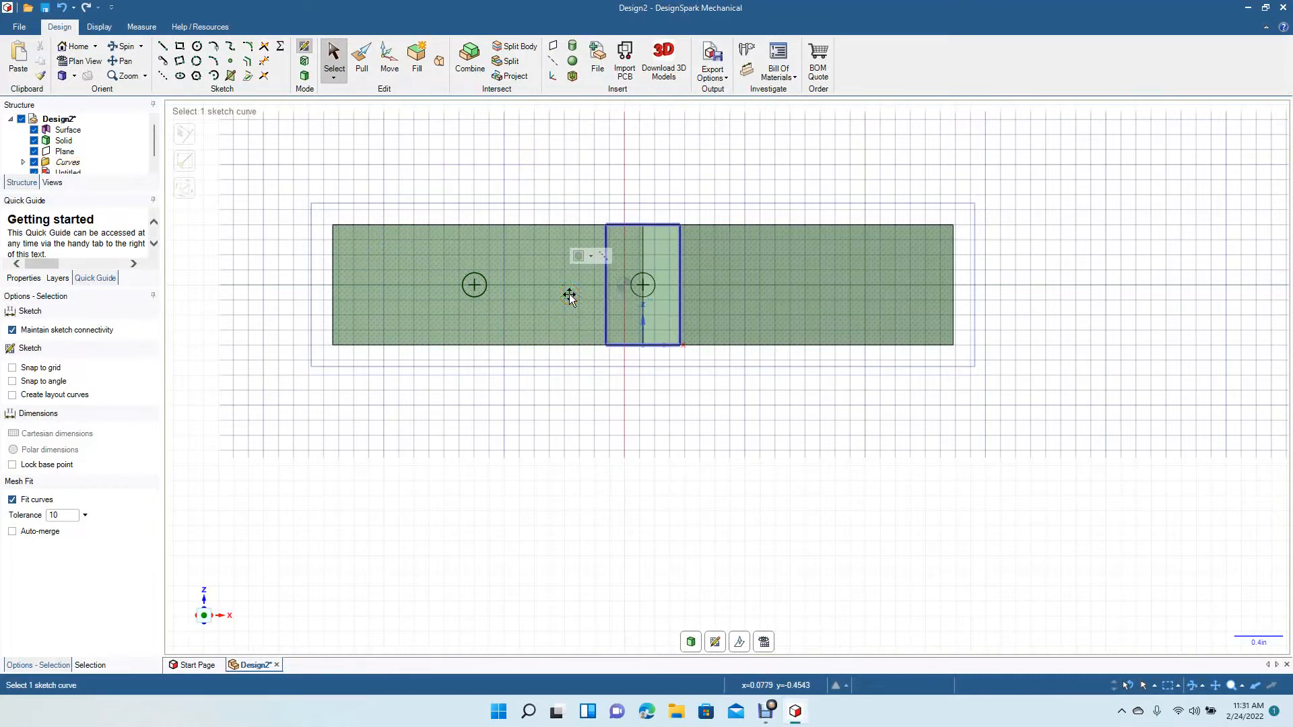
click(640, 293)
key(Delete)
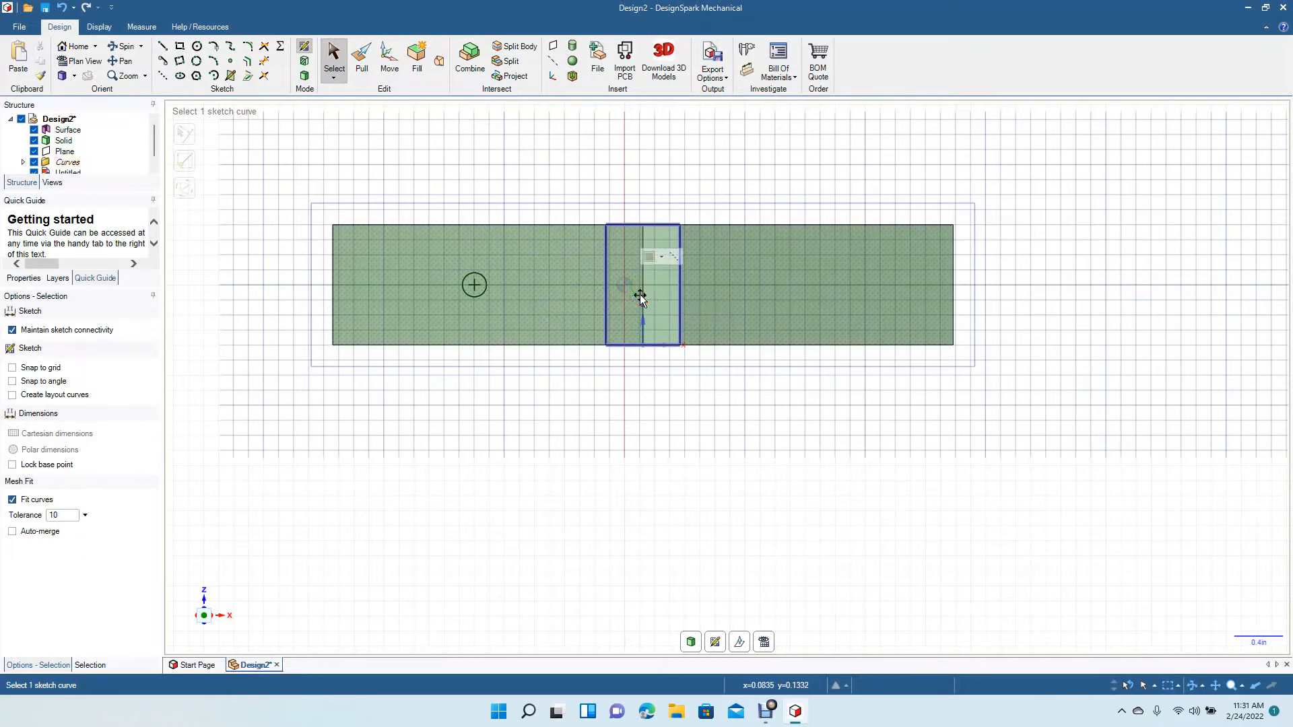
Move the remaining circle 0.75 in farther toward the holder's left end.
click(485, 294)
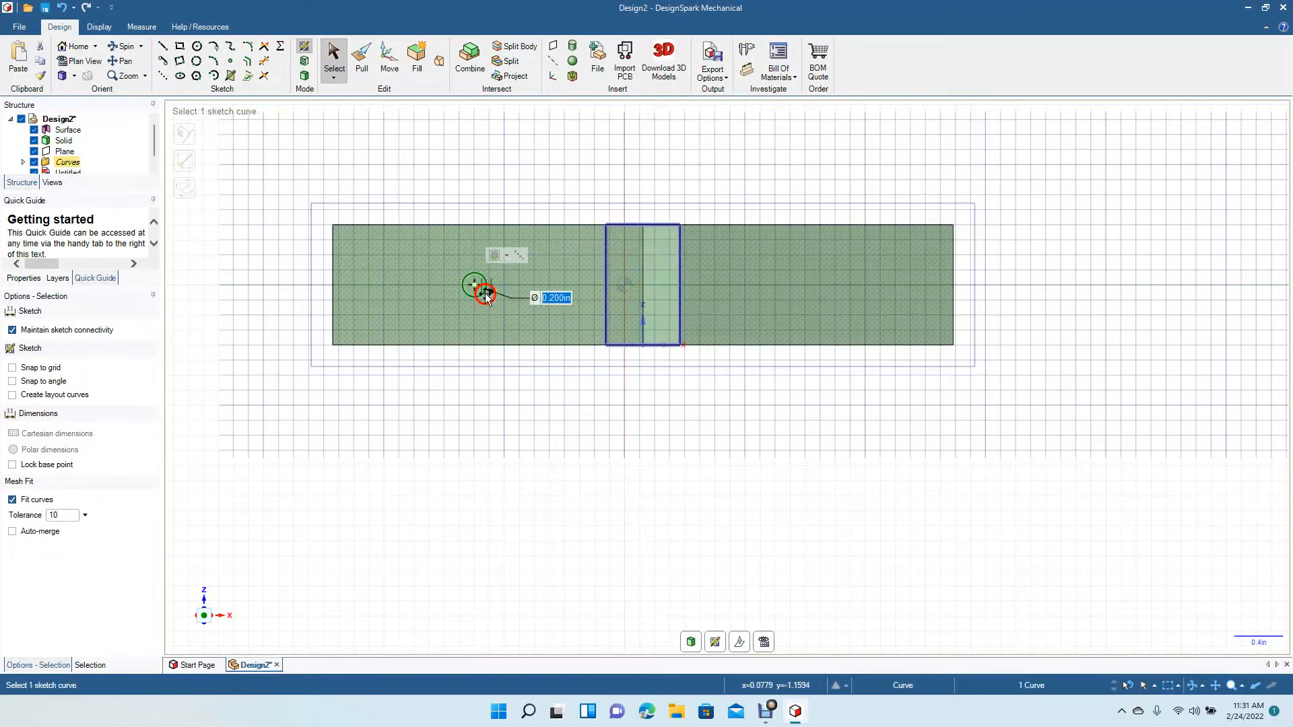
click(388, 64)
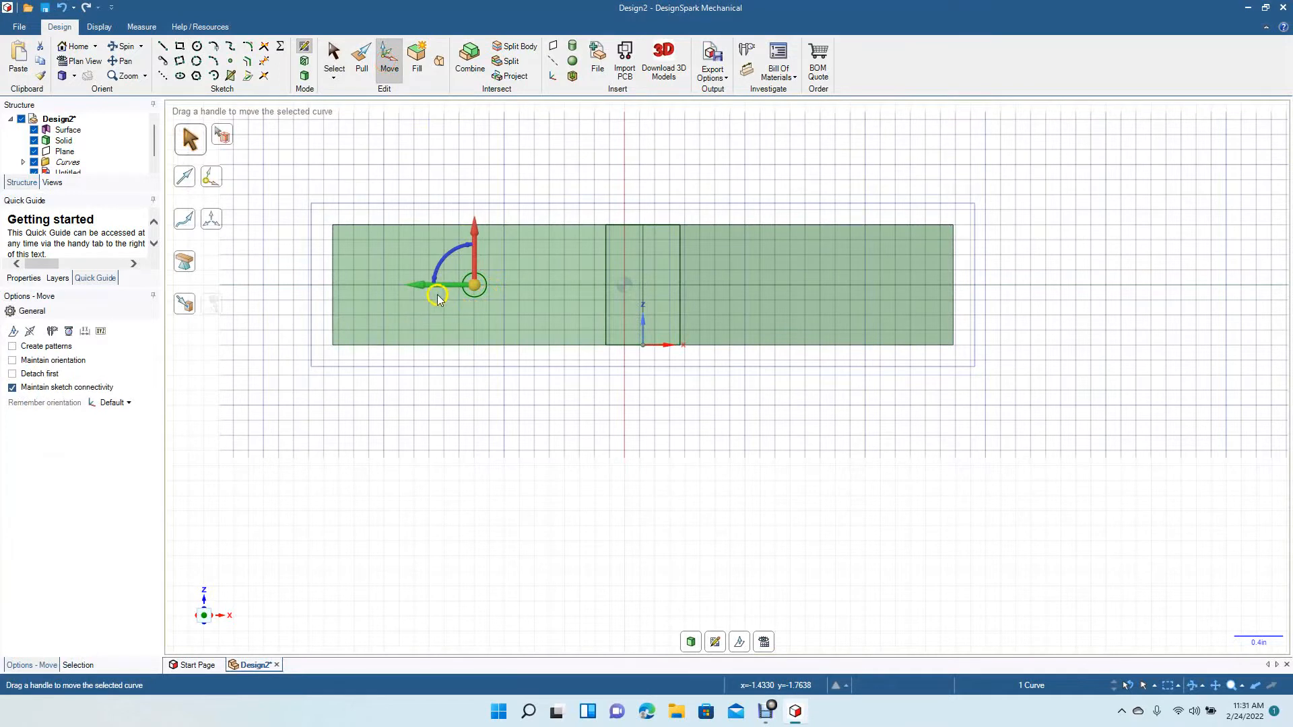
drag(429, 288, 340, 305)
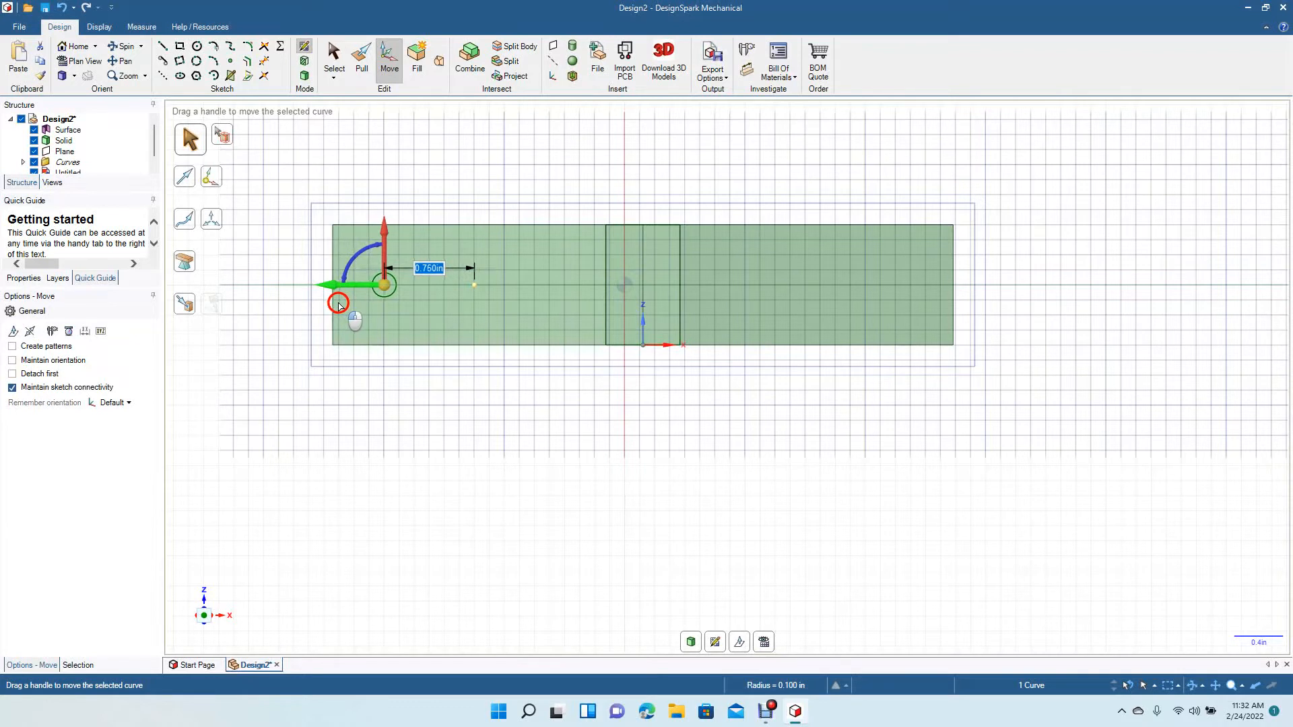
click(357, 448)
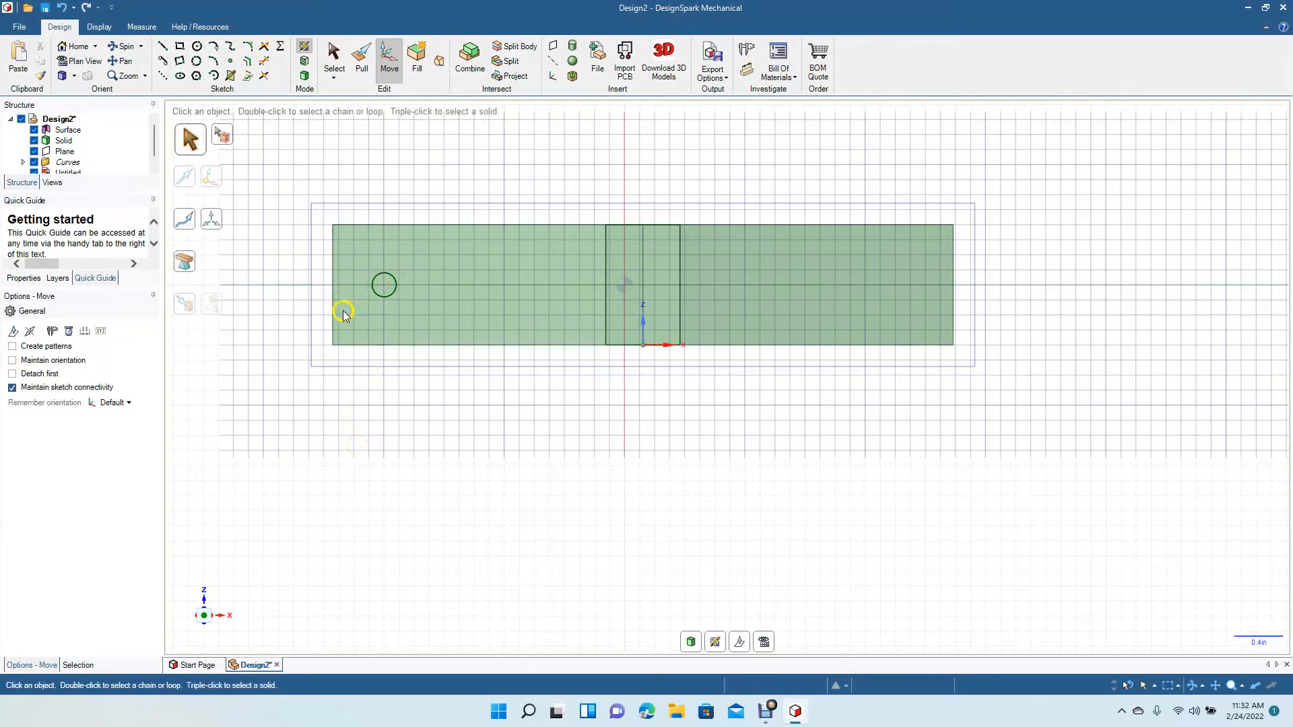
Create a linear pattern of 6 circles spanning 4.25 in from the left circle toward the holder's right end.
click(394, 295)
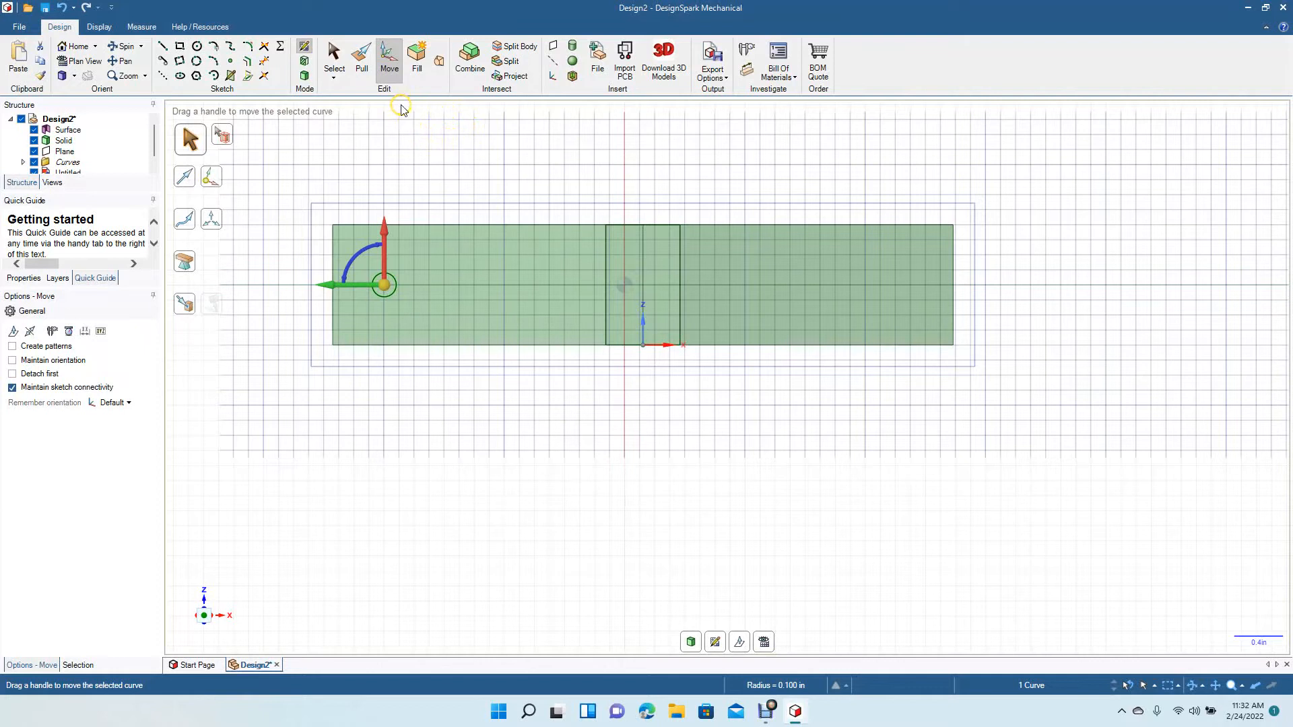
click(51, 345)
drag(348, 288, 859, 247)
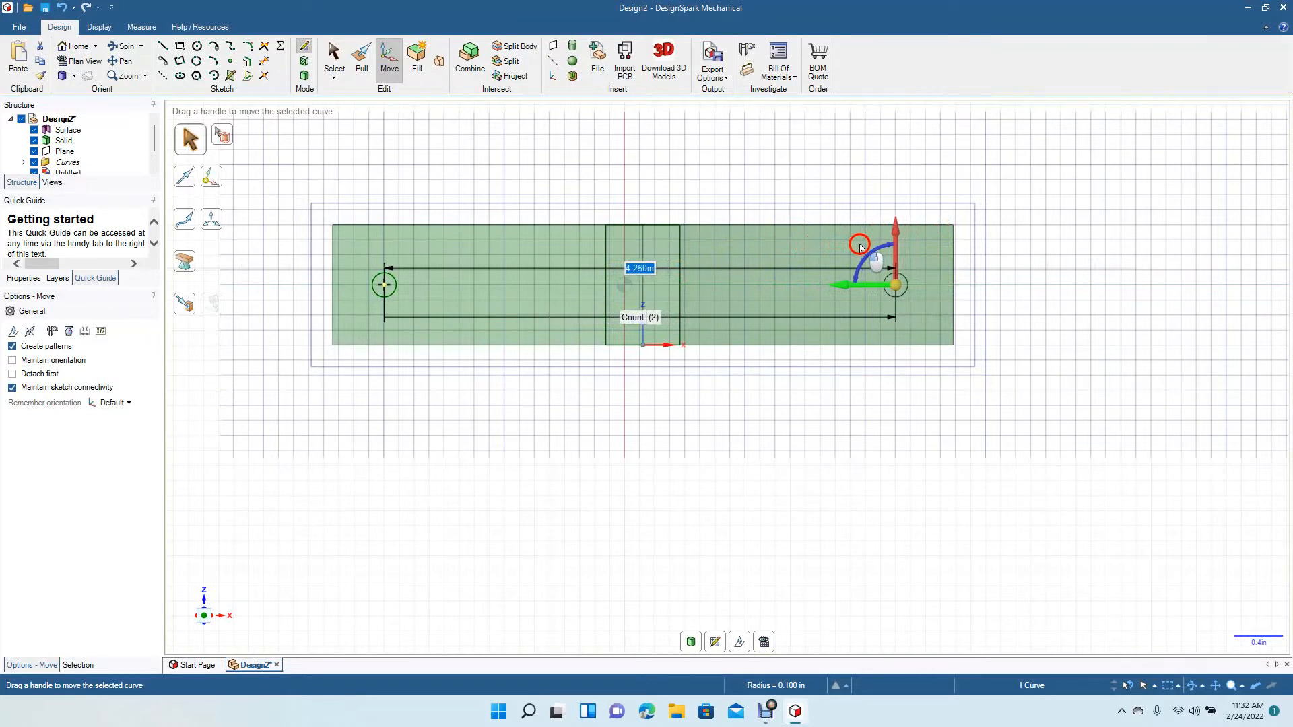
drag(860, 247, 858, 248)
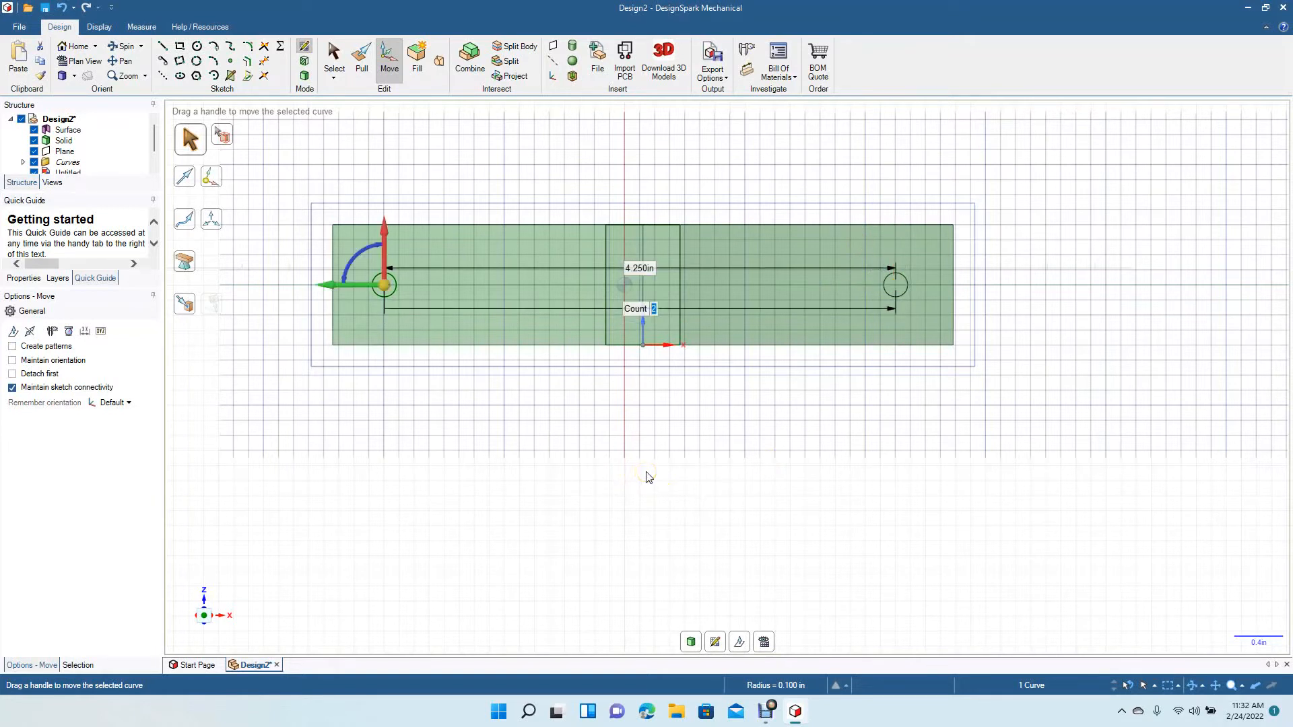
text(6)
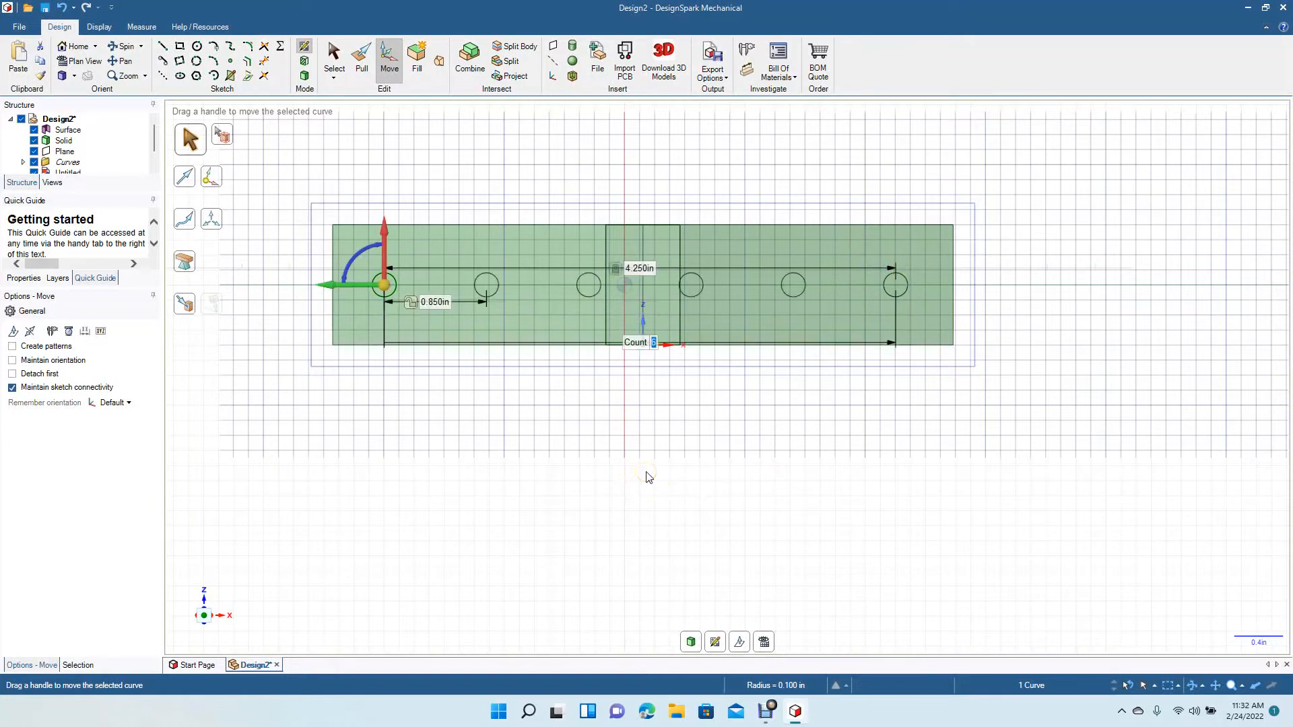
click(335, 61)
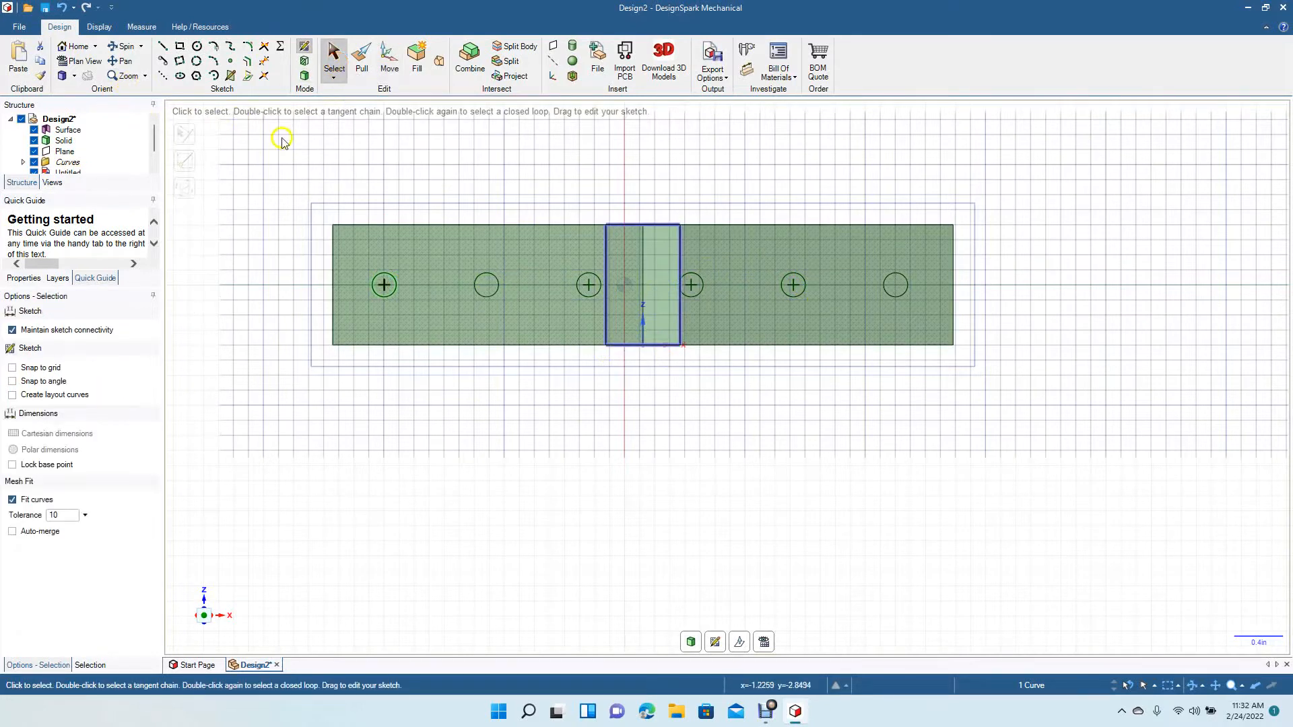
Delete the screwdriver reference image beside the model.
click(123, 46)
drag(372, 148, 380, 271)
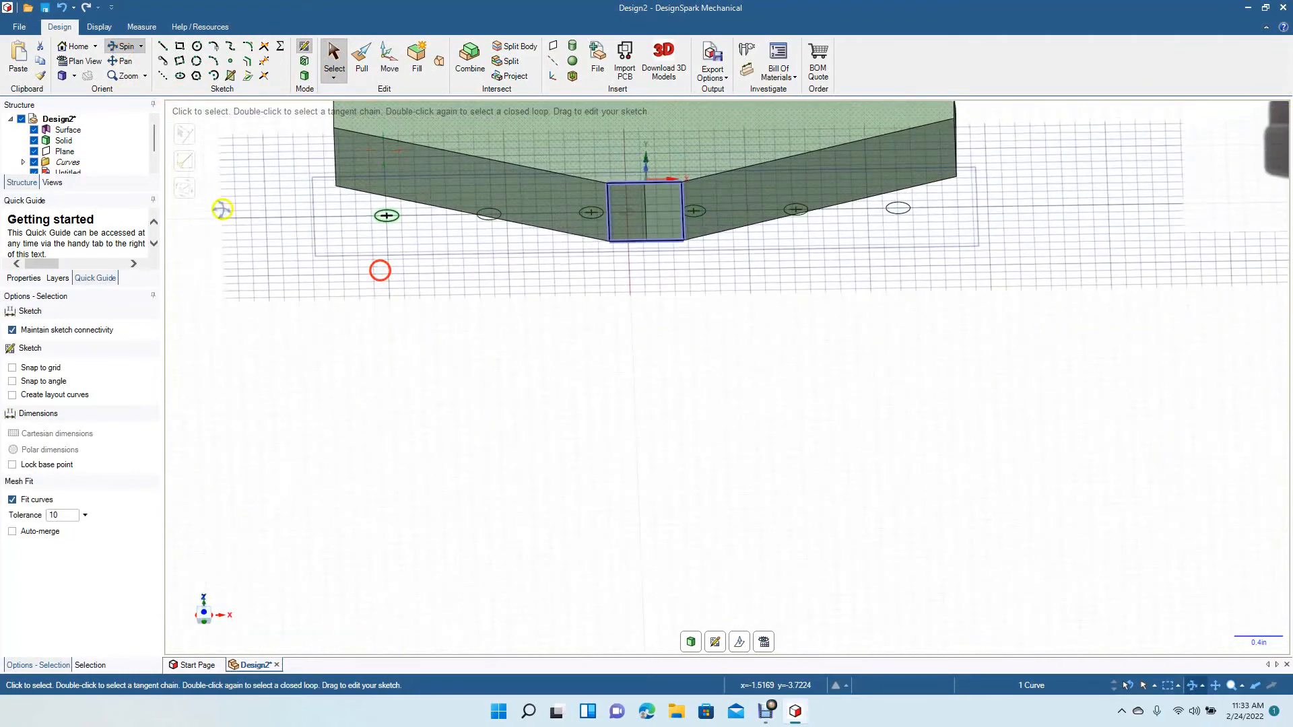
ctrl+scroll(235, 196, down, 5)
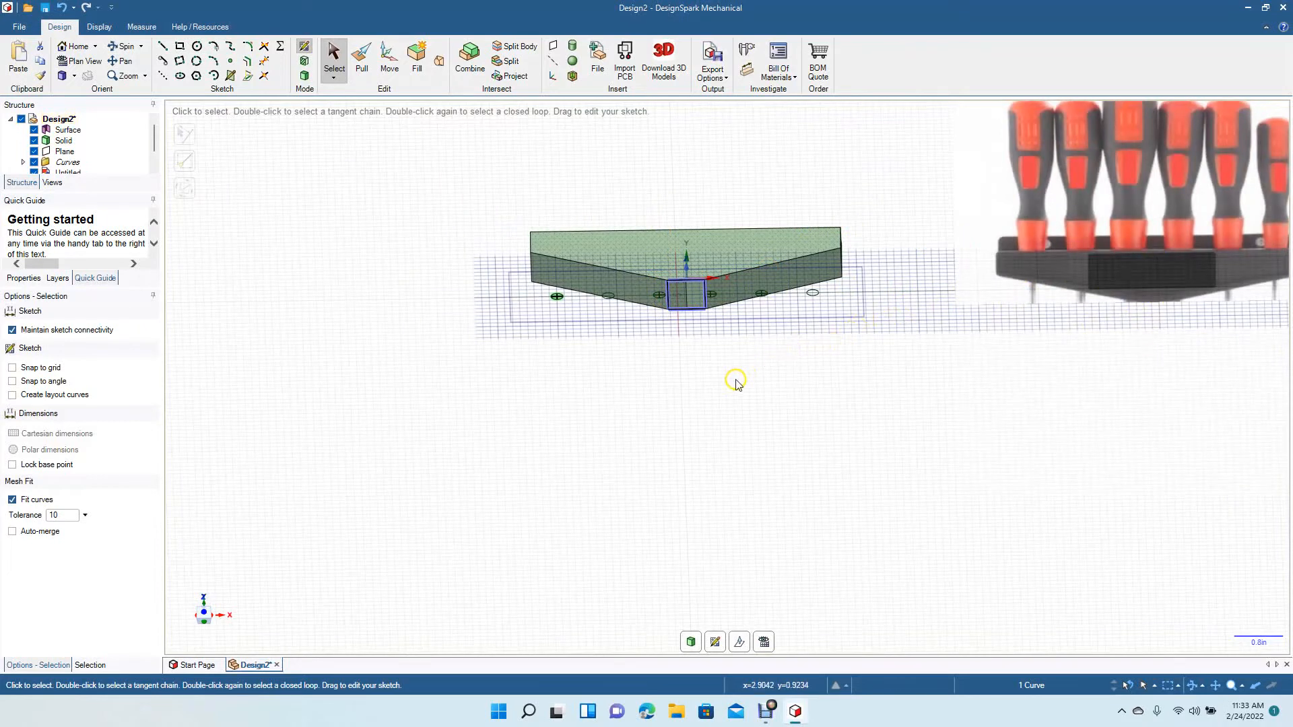
click(330, 54)
click(1055, 195)
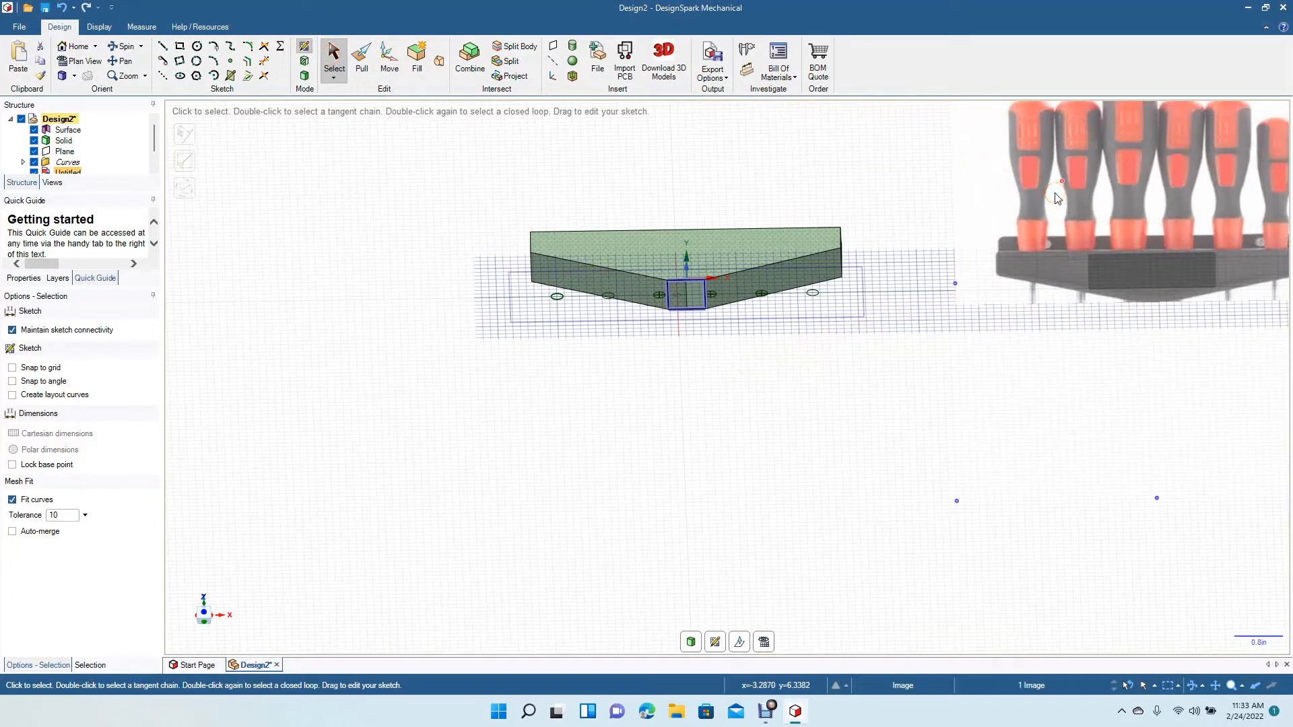
key(Delete)
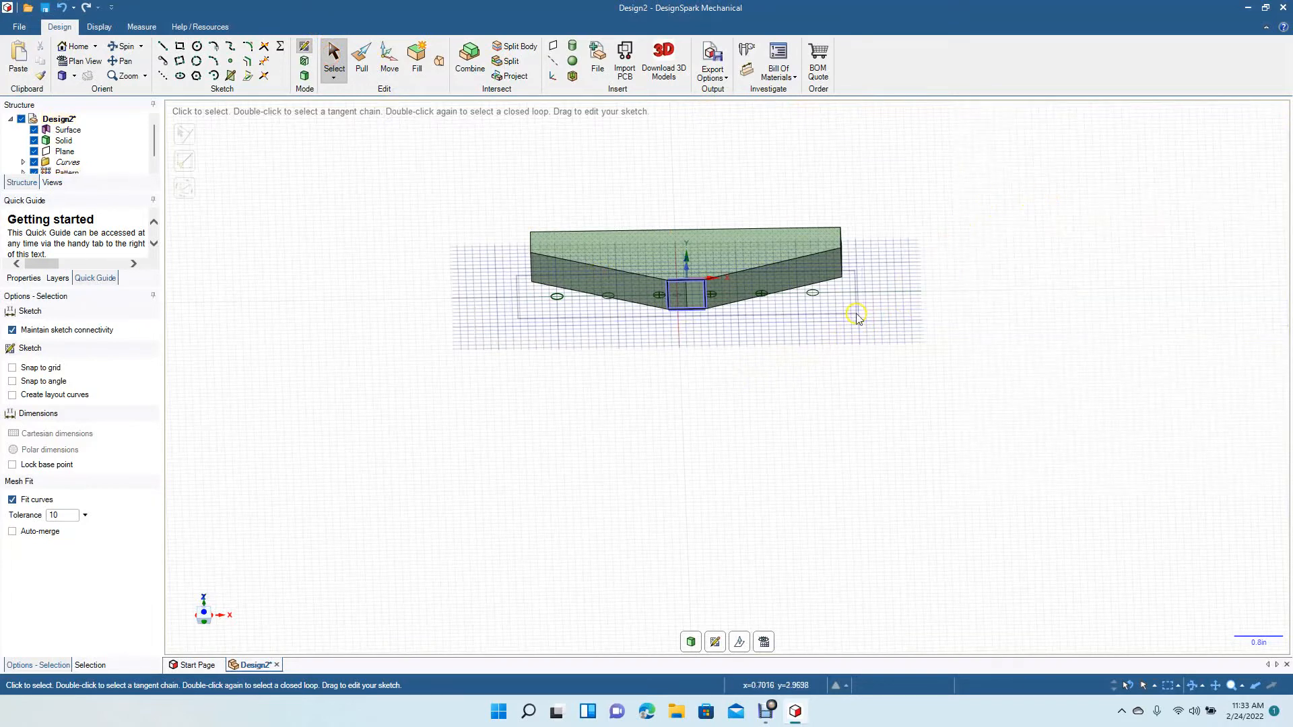
Cut all six patterned circles up into the holder's underside with Pull to make the screwdriver holes.
scroll(857, 316, up, 4)
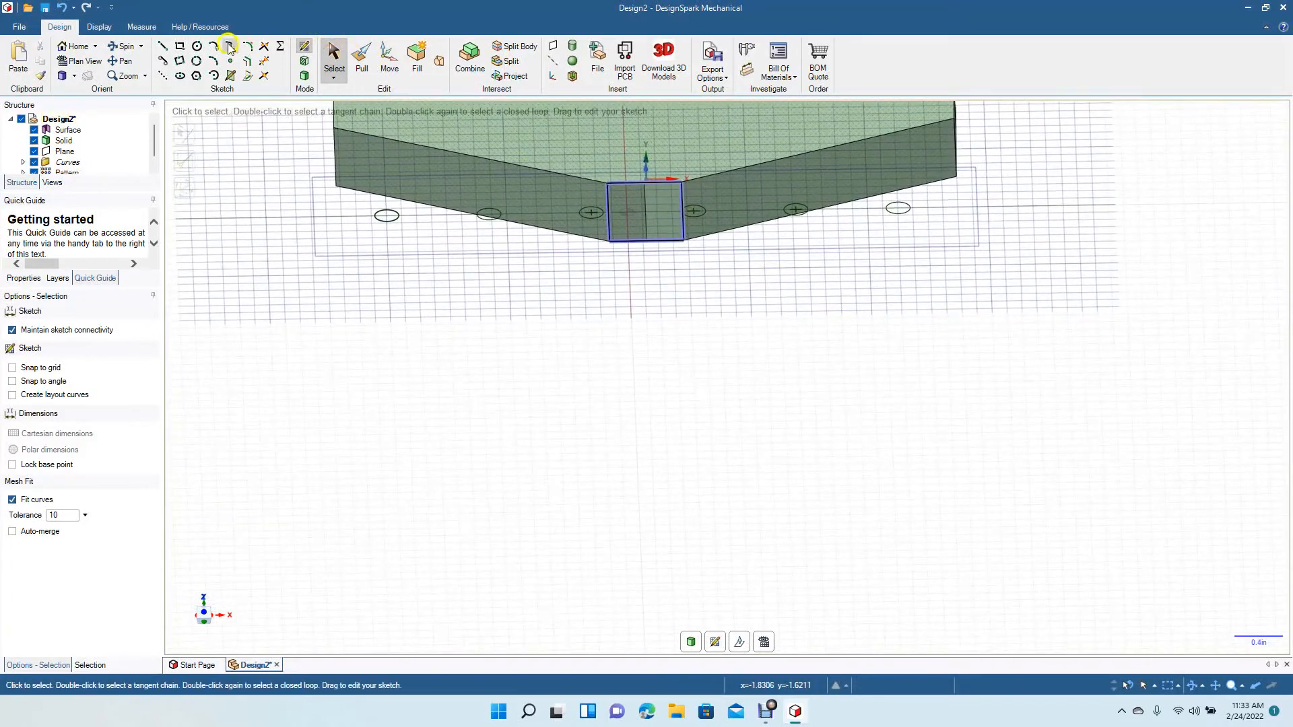
click(125, 61)
drag(585, 365, 563, 514)
click(123, 46)
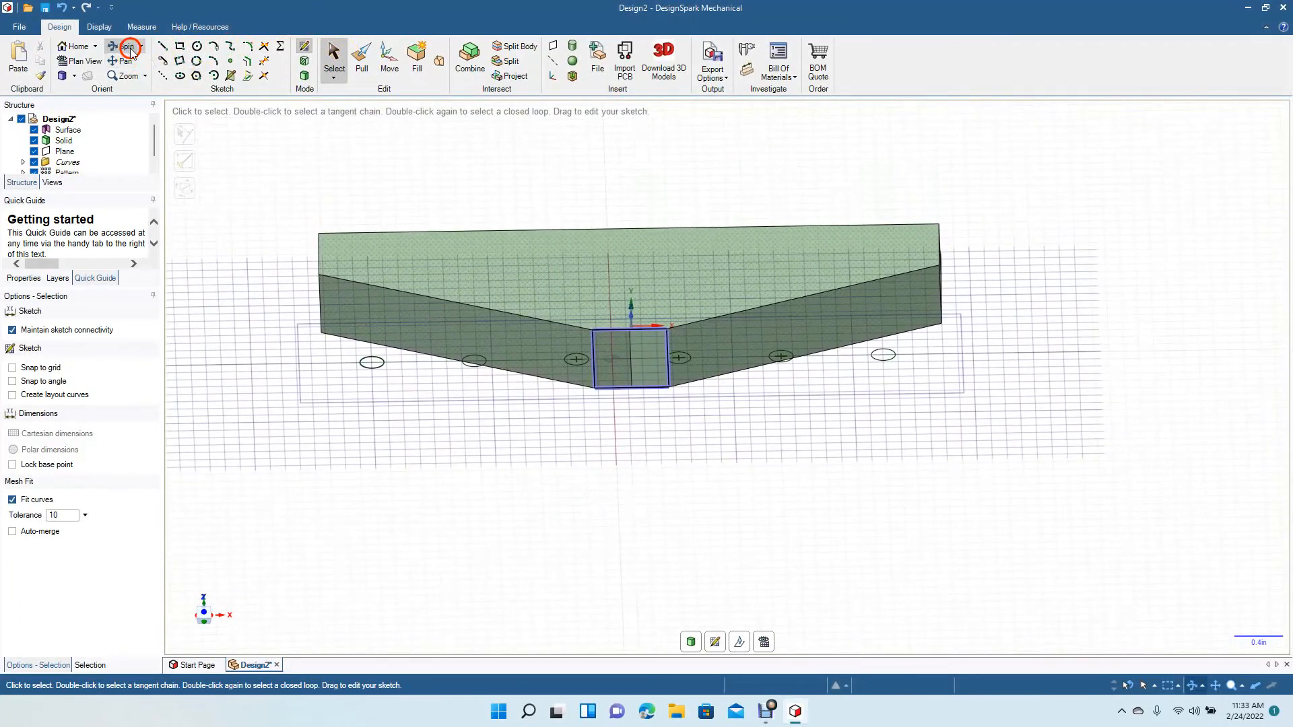
drag(267, 214, 266, 164)
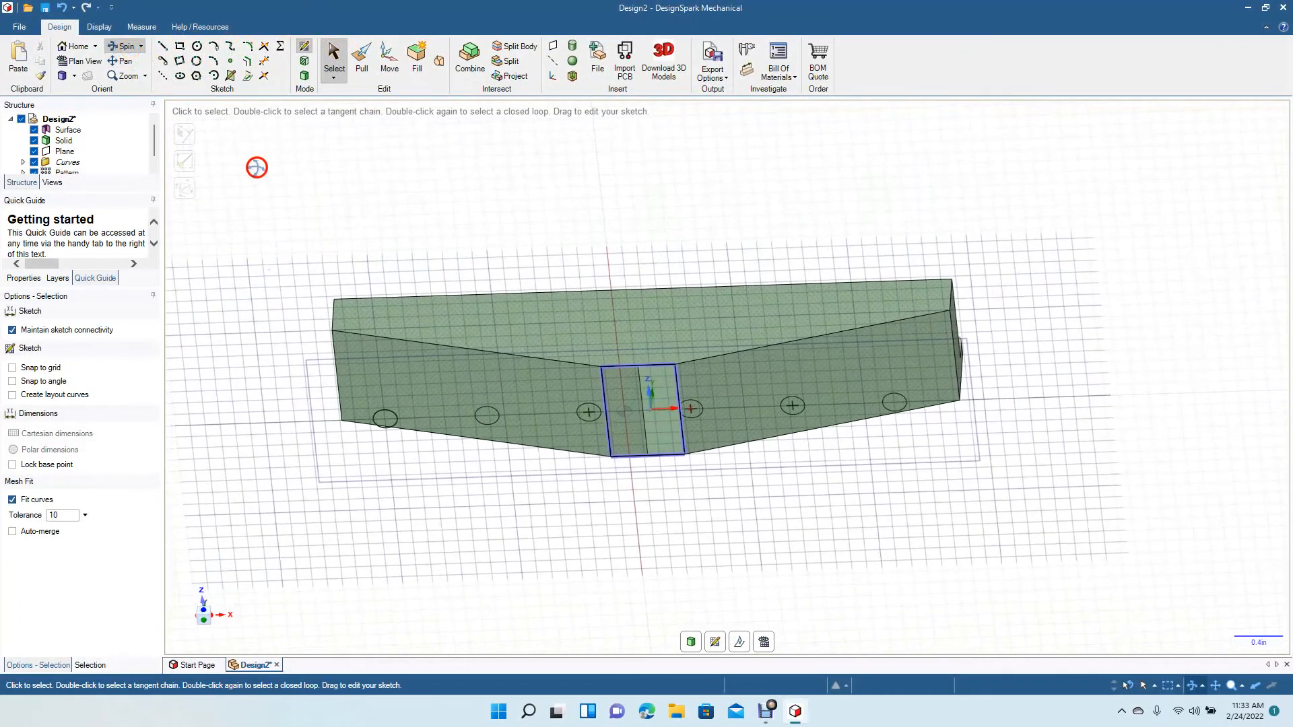
click(336, 46)
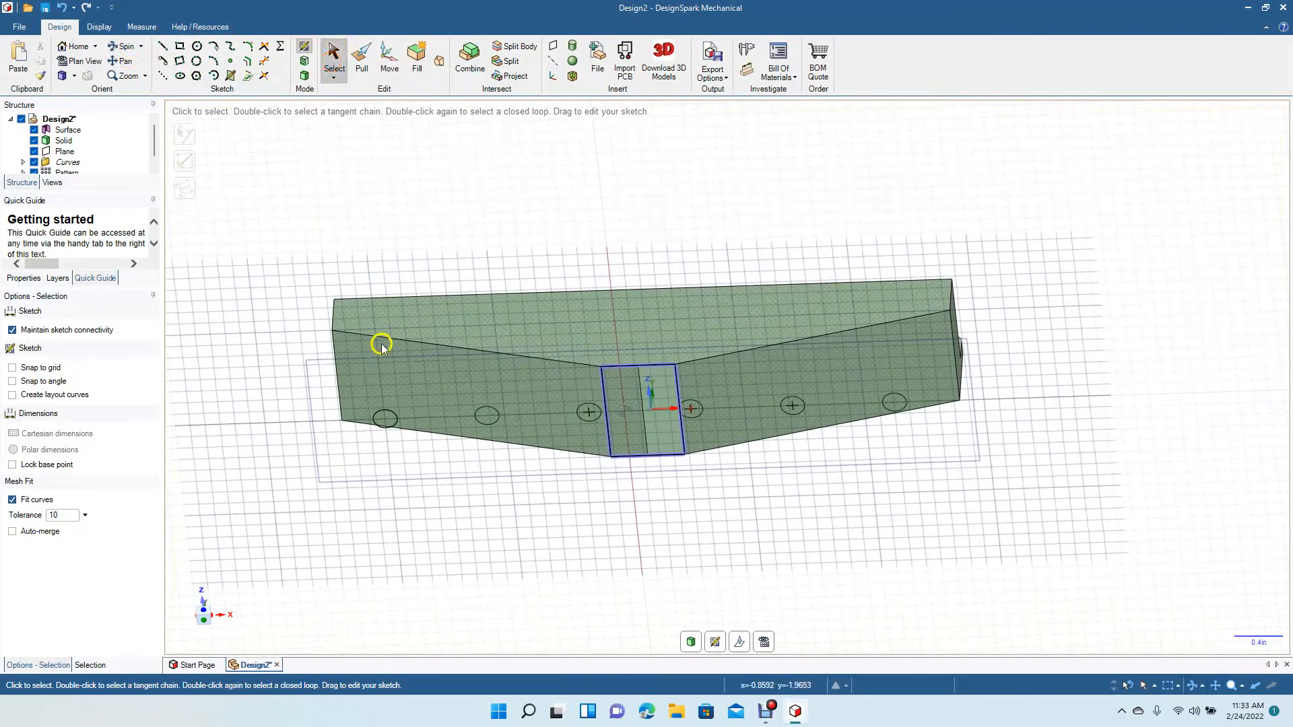
key(p)
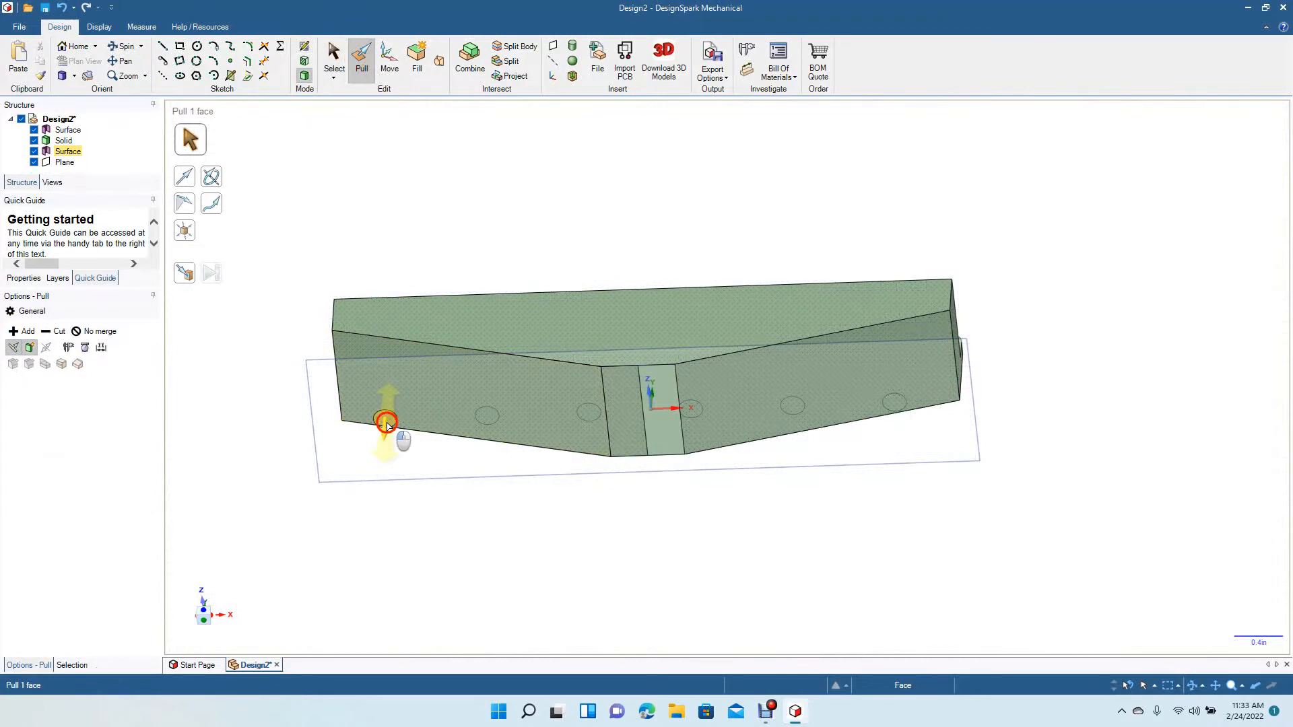
click(387, 422)
ctrl+click(486, 416)
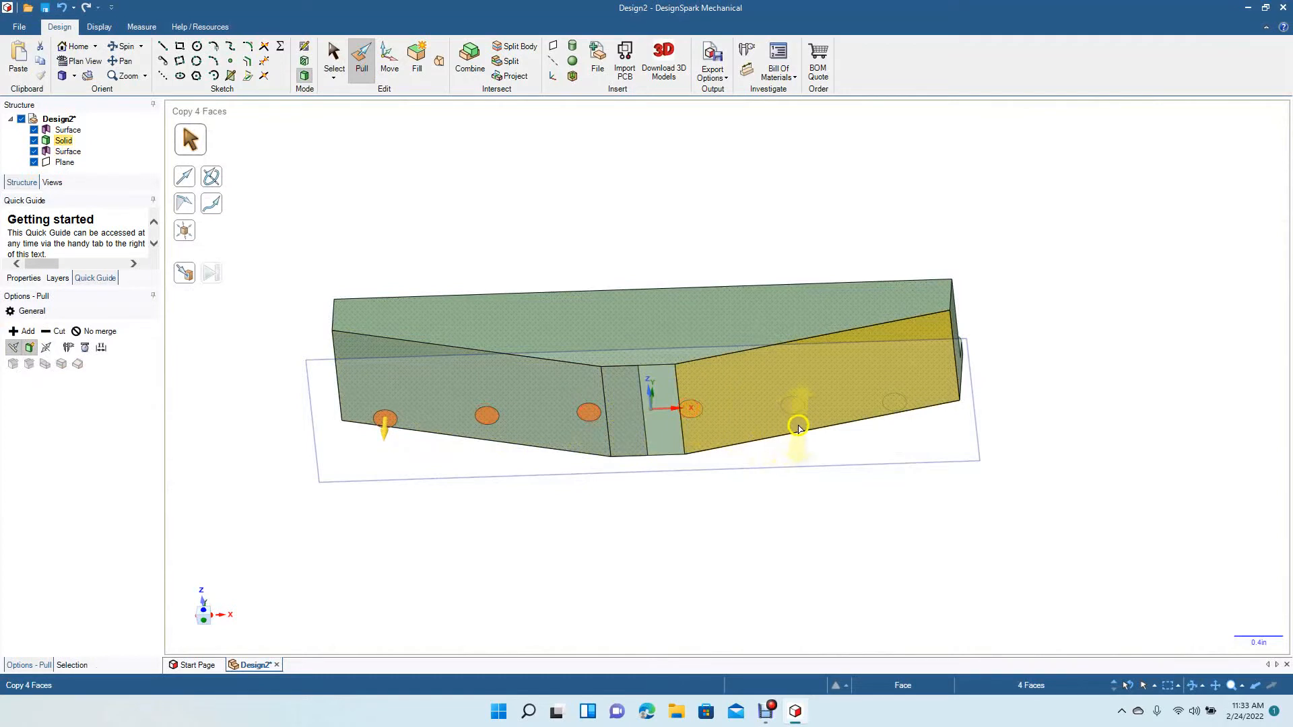
ctrl+click(792, 407)
ctrl+click(897, 404)
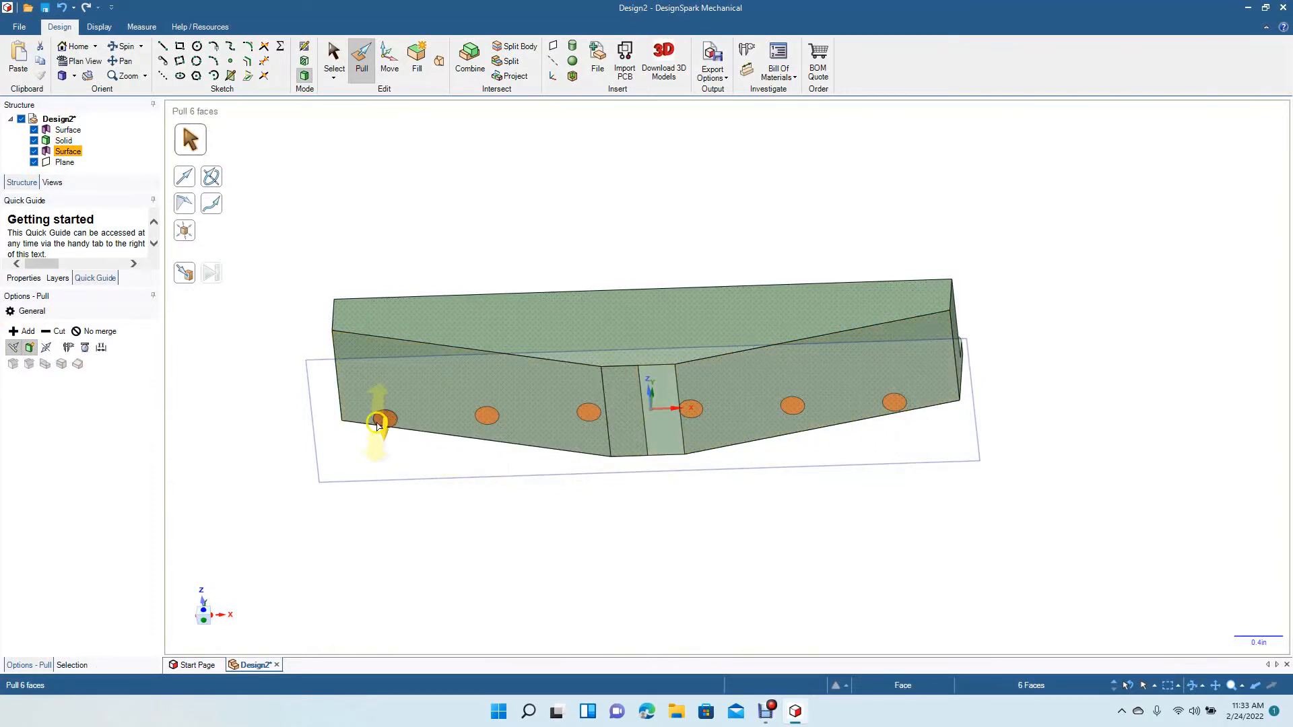
click(49, 333)
click(50, 332)
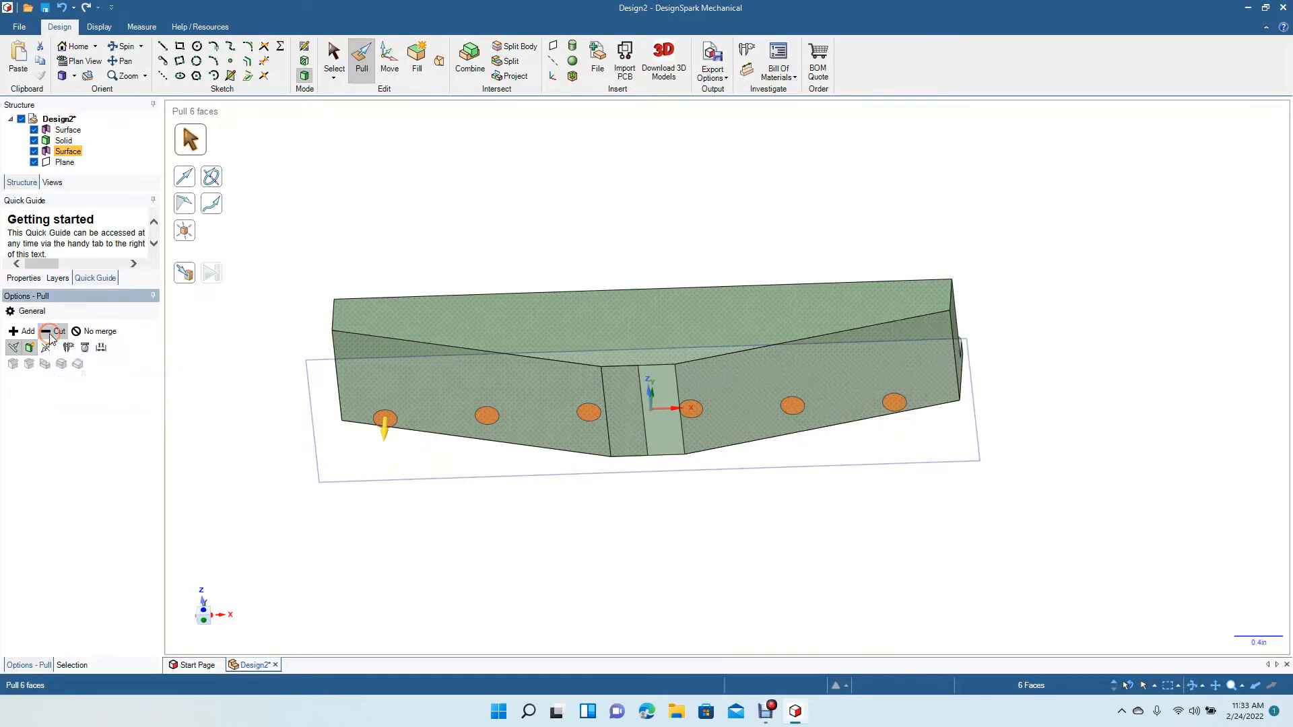
drag(486, 416, 516, 290)
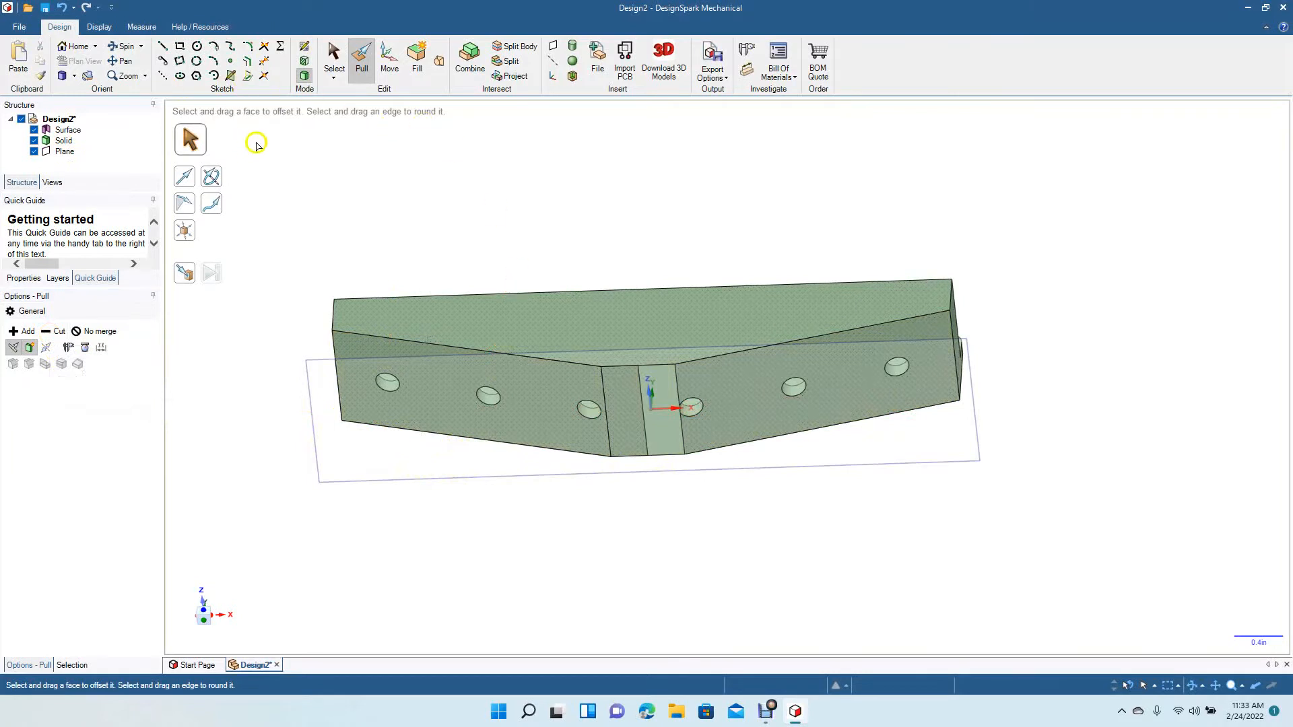
Delete the leftover sketch plane beneath the holder.
click(334, 59)
click(315, 426)
key(Delete)
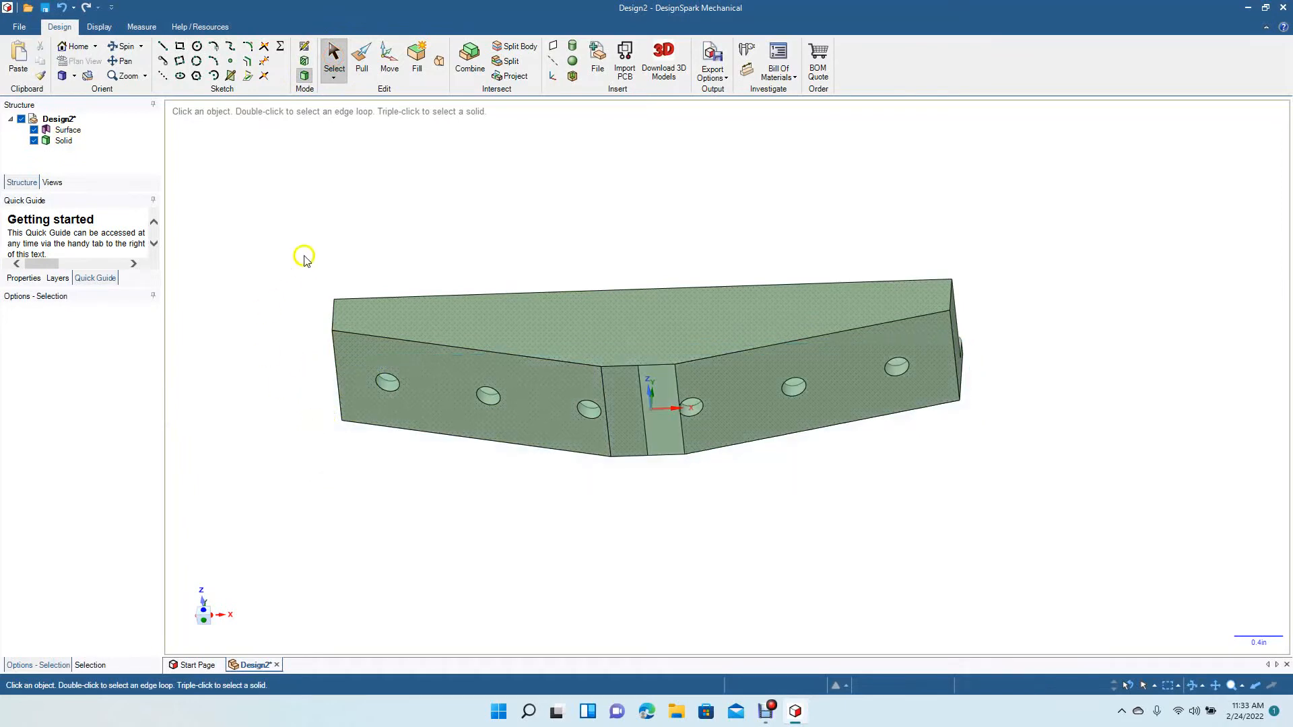
Try to shift the fourth screwdriver hole slightly in the positive X direction by moving its cylindrical face.
click(110, 48)
mouse_move(353, 196)
mouse_down()
mouse_move(369, 428)
mouse_move(358, 465)
mouse_move(372, 445)
mouse_move(387, 455)
mouse_move(349, 465)
mouse_move(363, 481)
mouse_move(355, 424)
mouse_move(393, 202)
mouse_move(352, 173)
mouse_move(356, 143)
mouse_up()
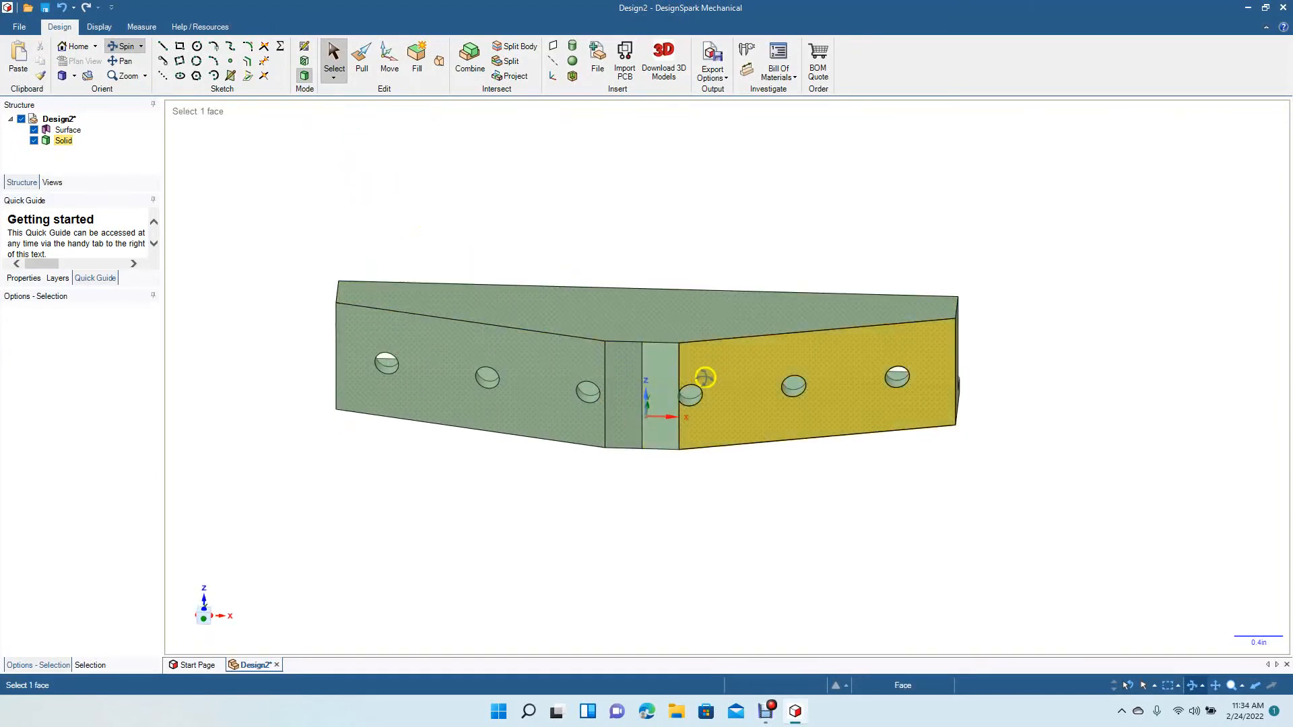
click(362, 64)
click(334, 57)
click(698, 416)
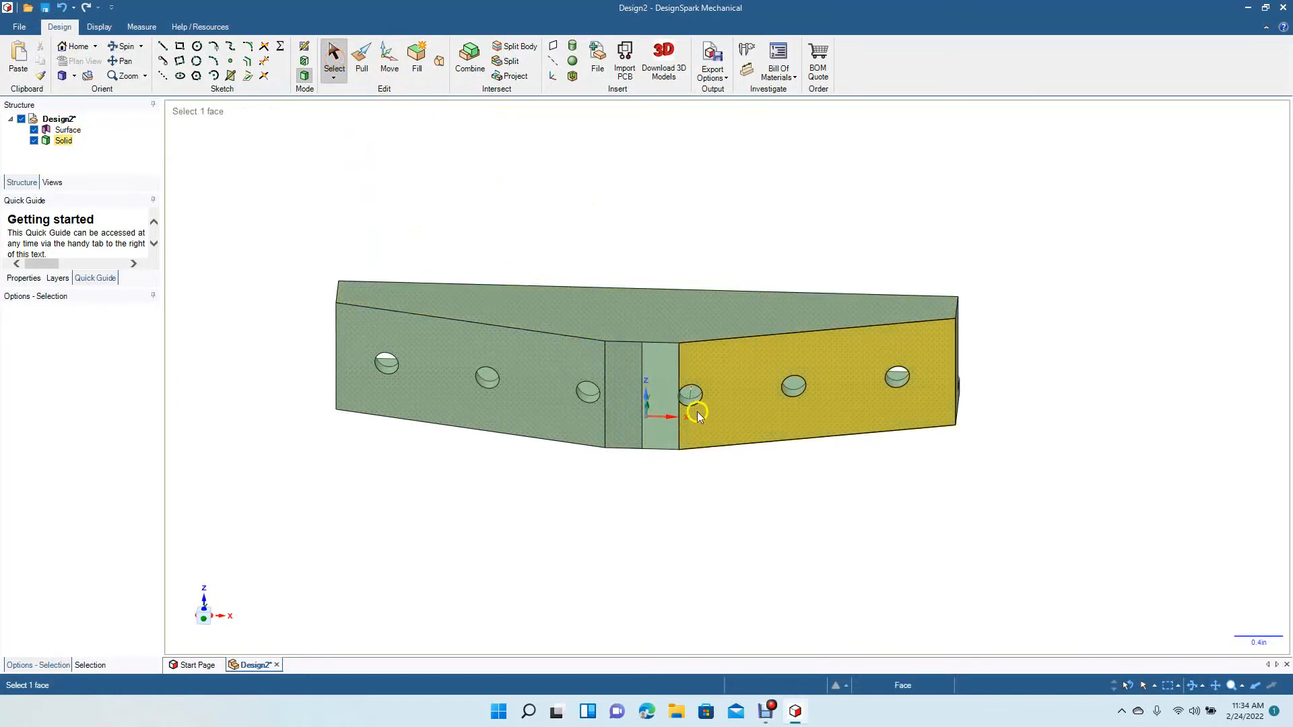
click(693, 402)
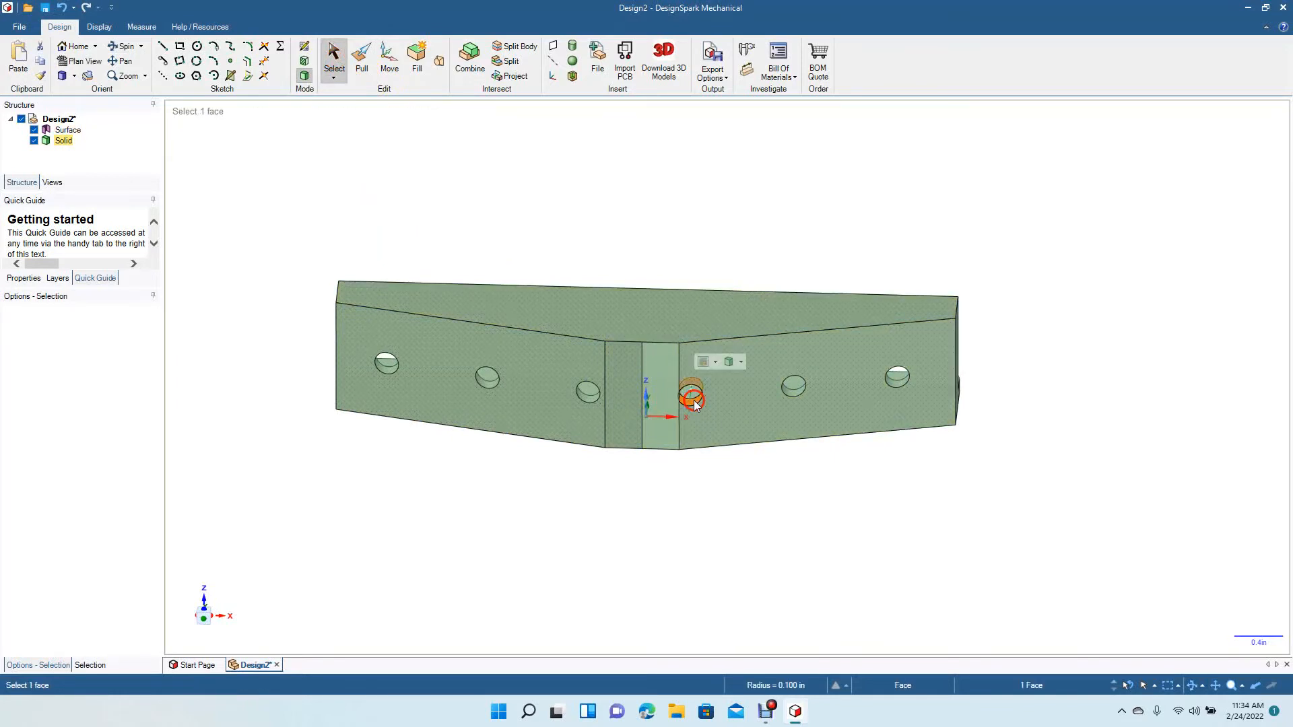
click(389, 57)
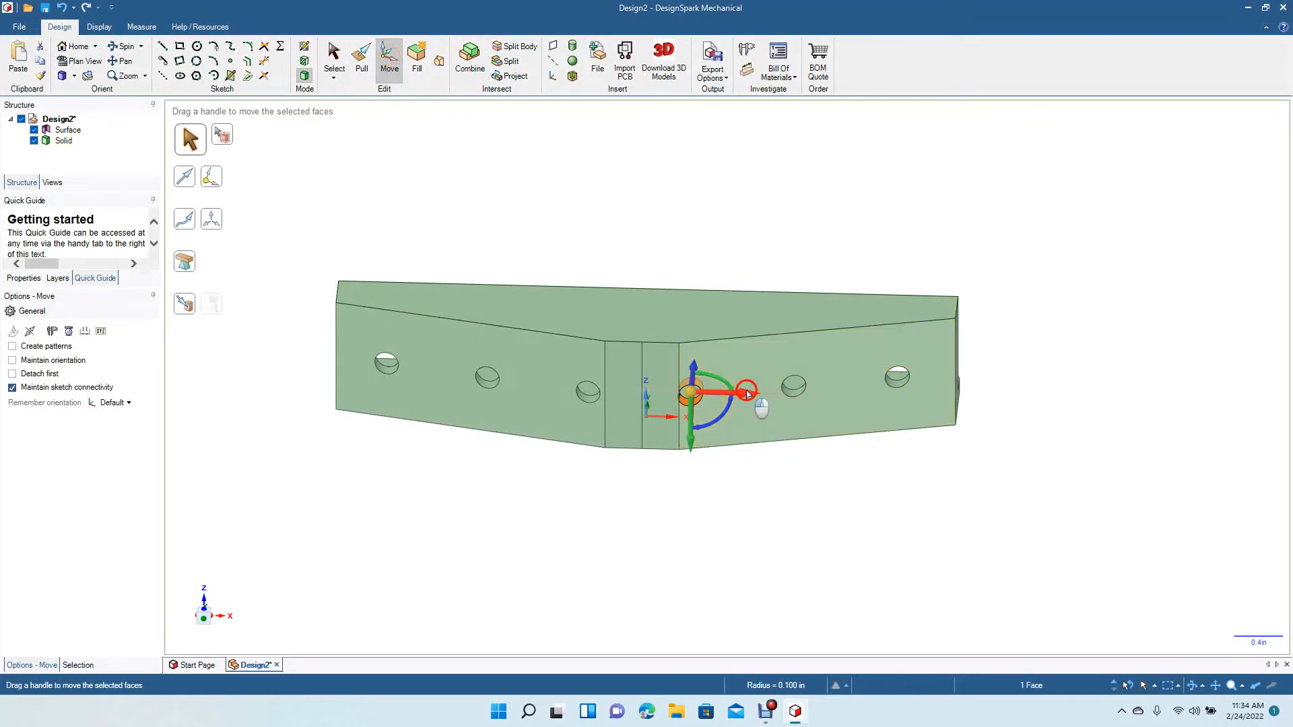
drag(747, 395, 753, 395)
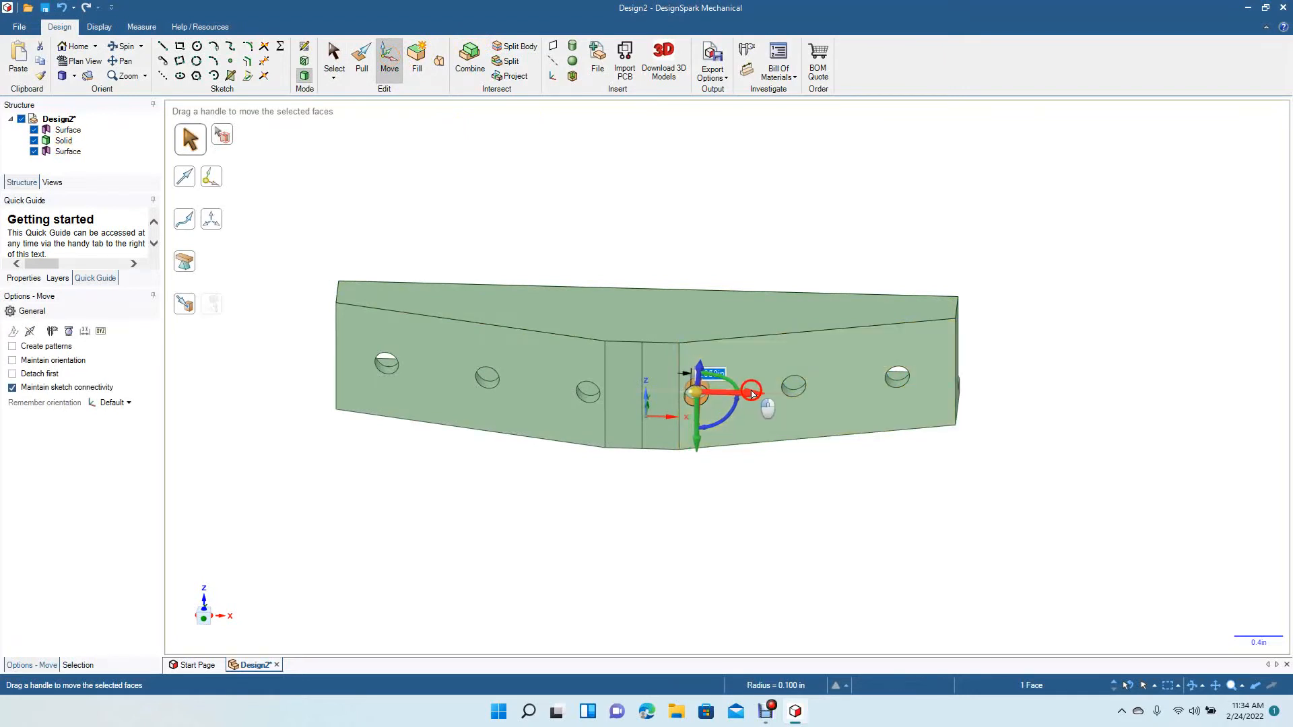
click(843, 173)
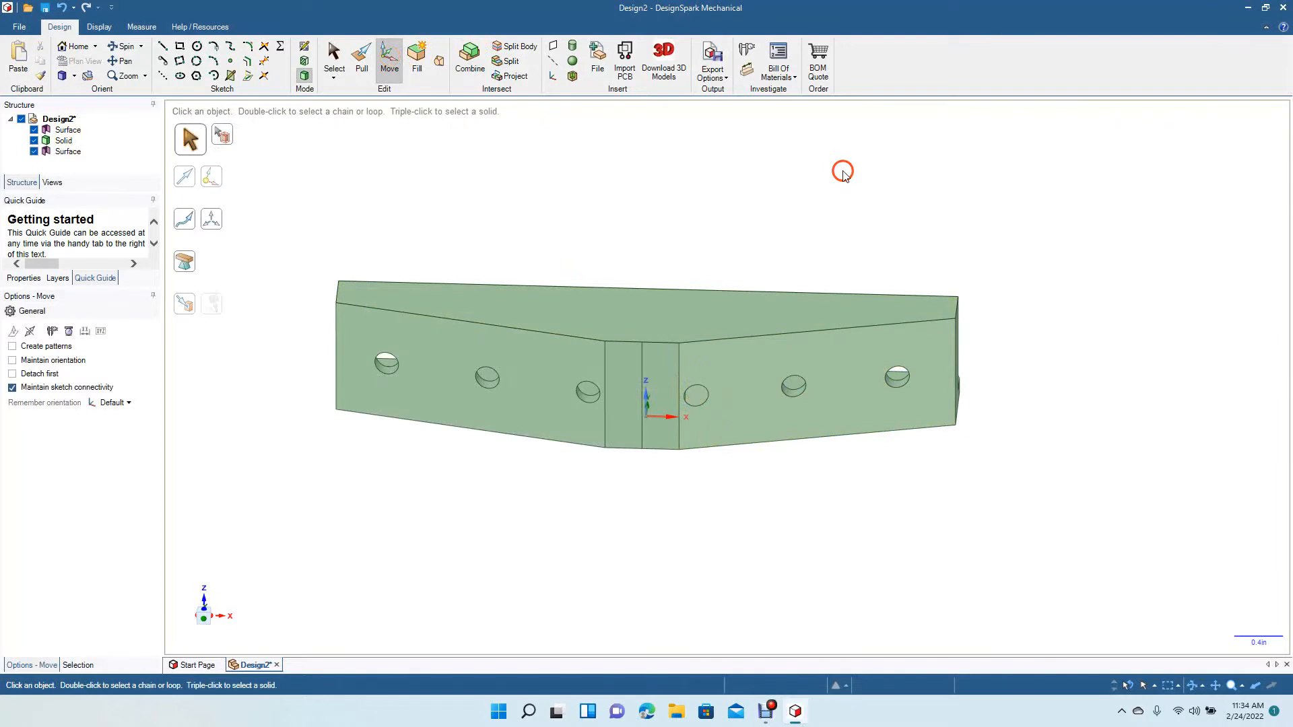
Try deleting the thin sliver surface at the edge of the moved hole, and undo the deletion.
click(123, 46)
drag(565, 225, 578, 181)
scroll(641, 248, up, 3)
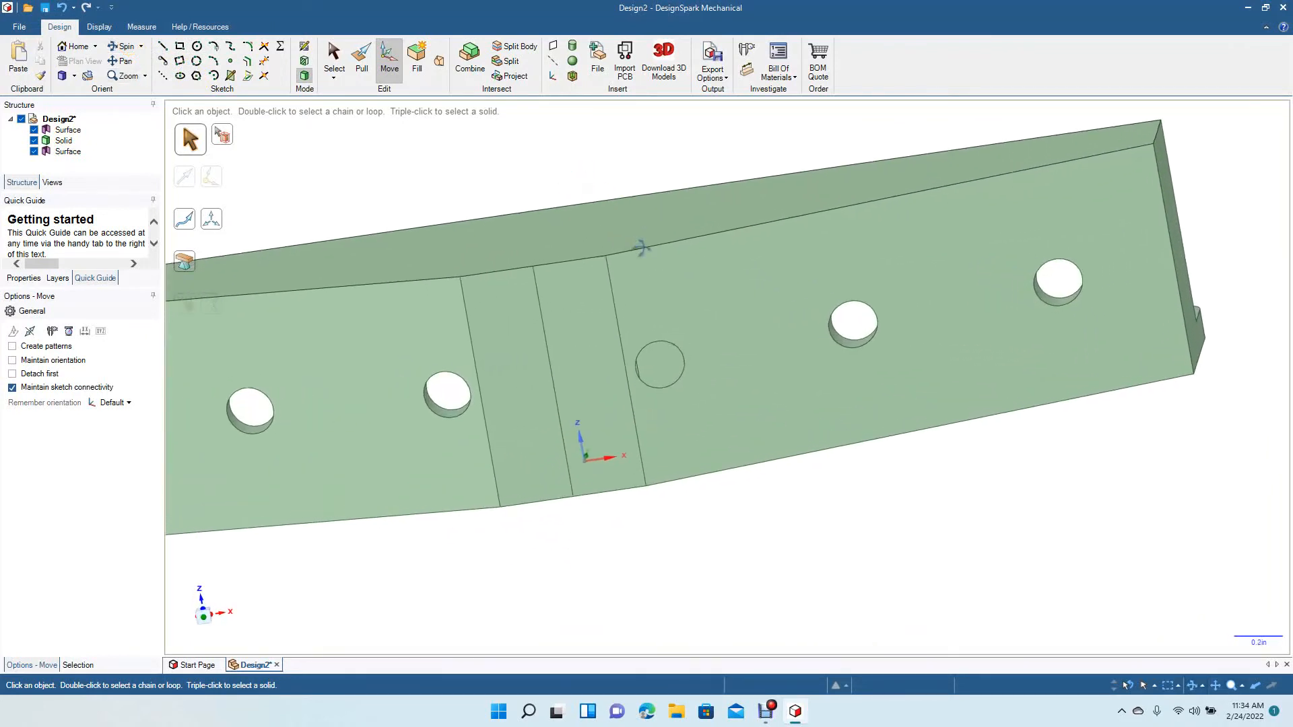
scroll(642, 249, up, 5)
click(334, 56)
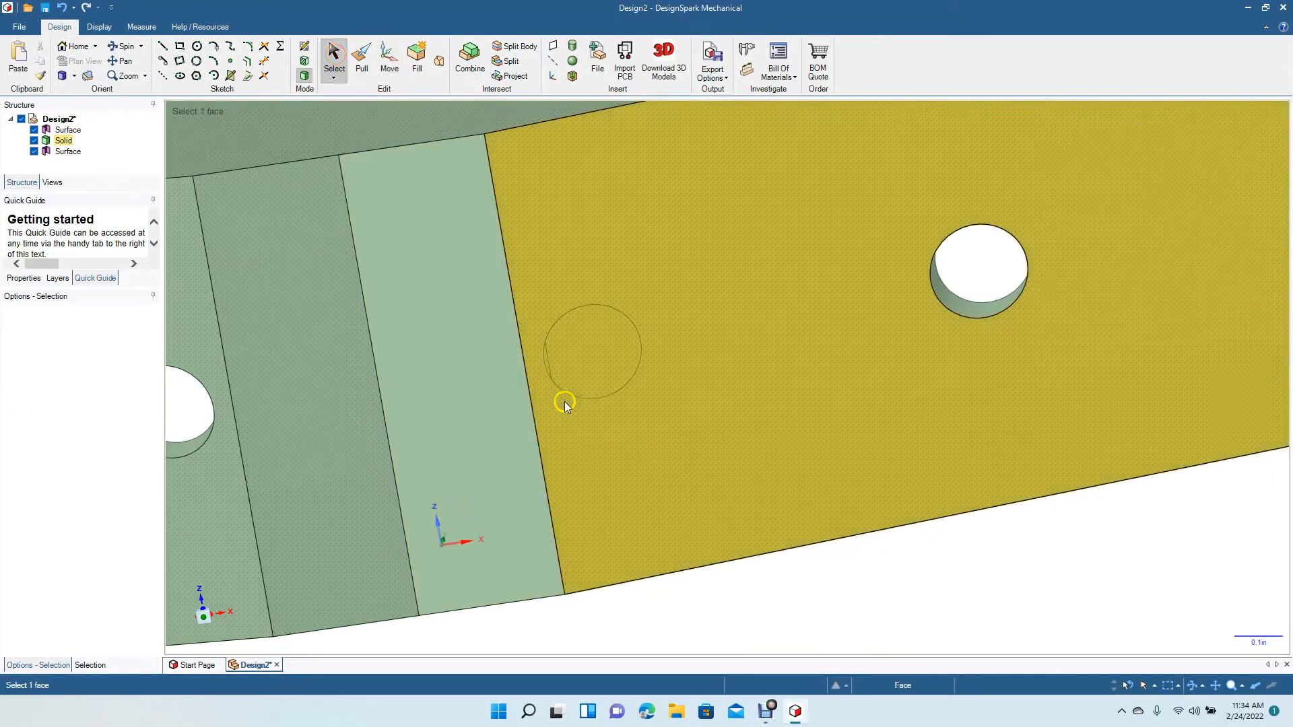
click(550, 370)
click(550, 367)
scroll(545, 366, up, 4)
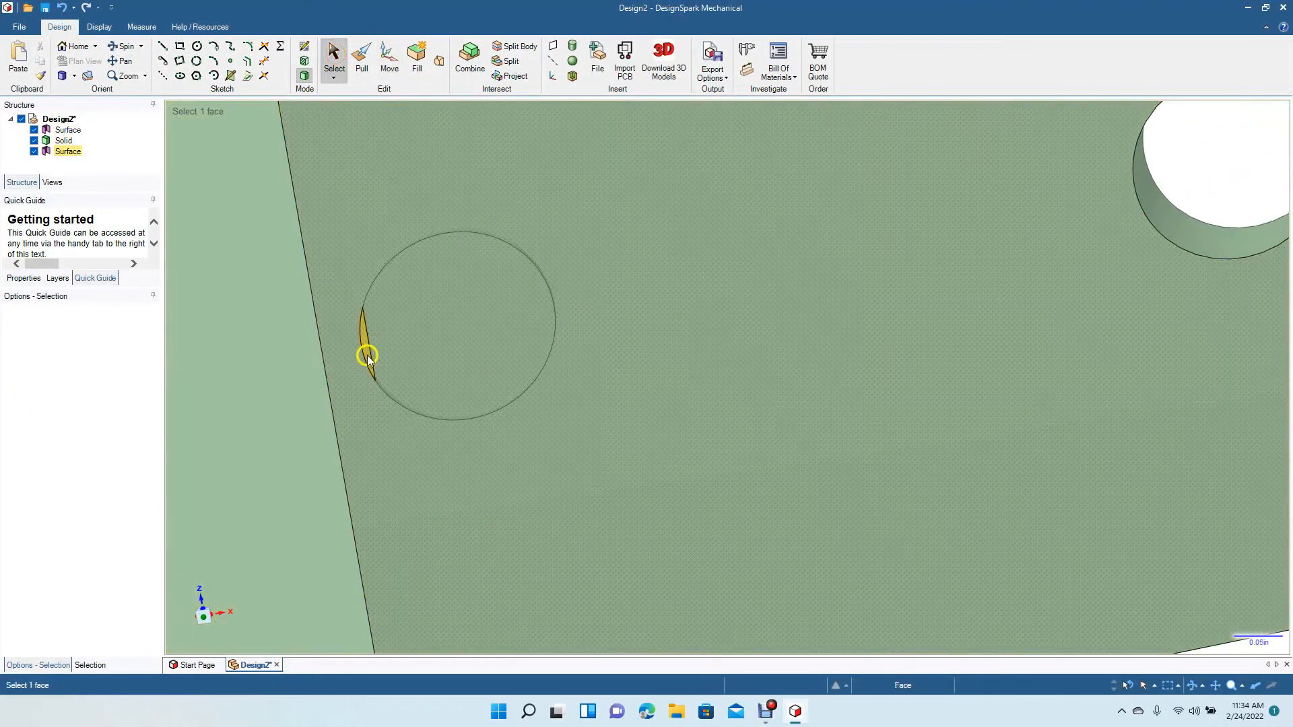
click(367, 357)
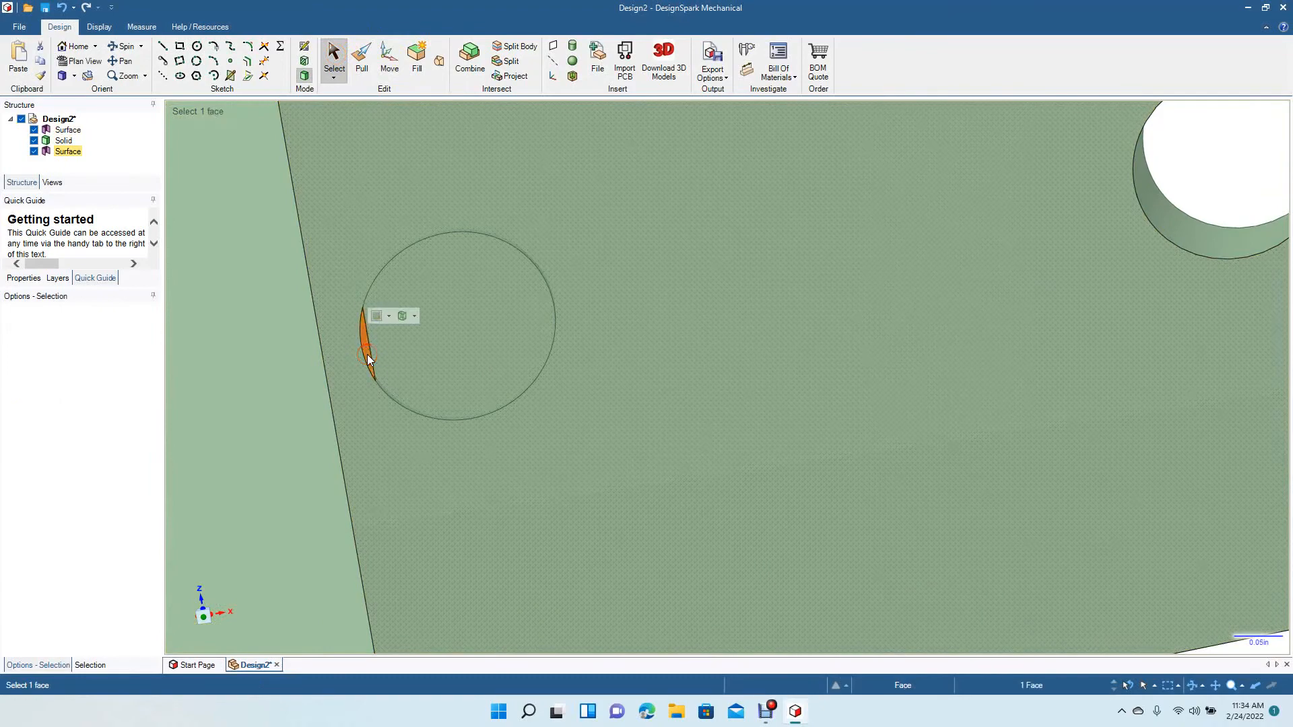
key(Delete)
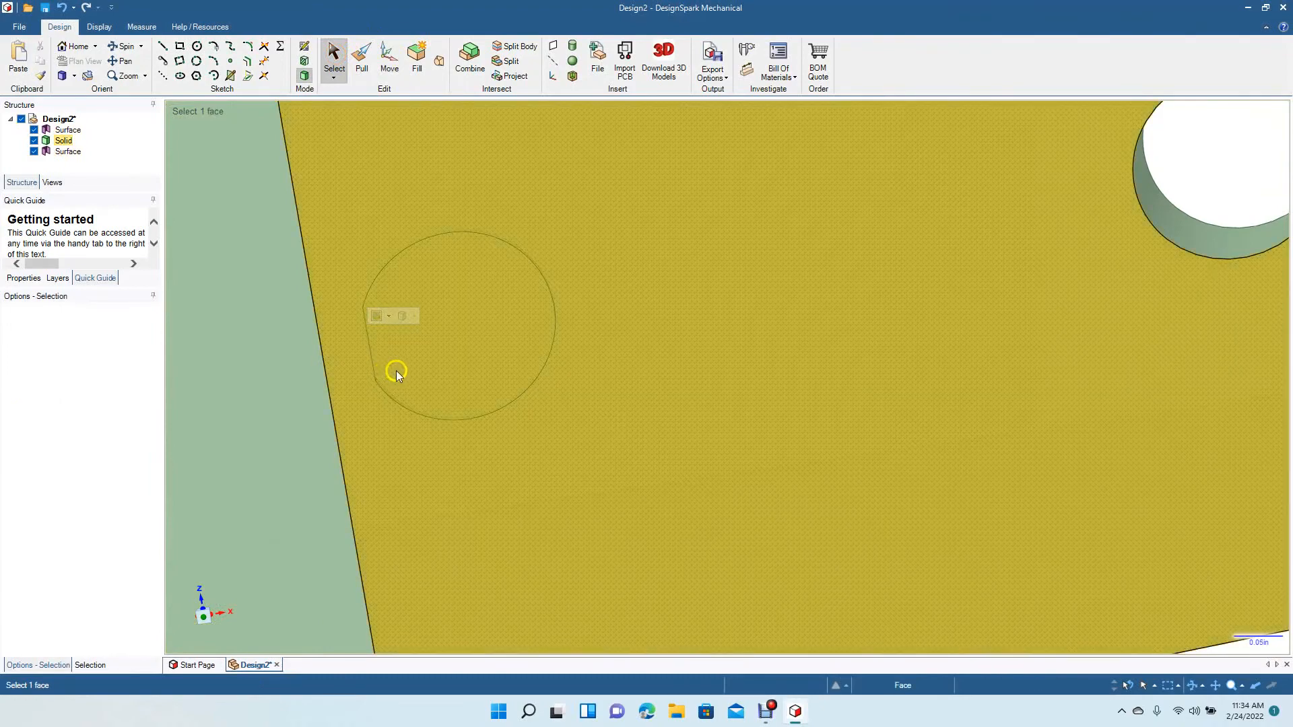
key(ctrl+z)
scroll(394, 407, down, 4)
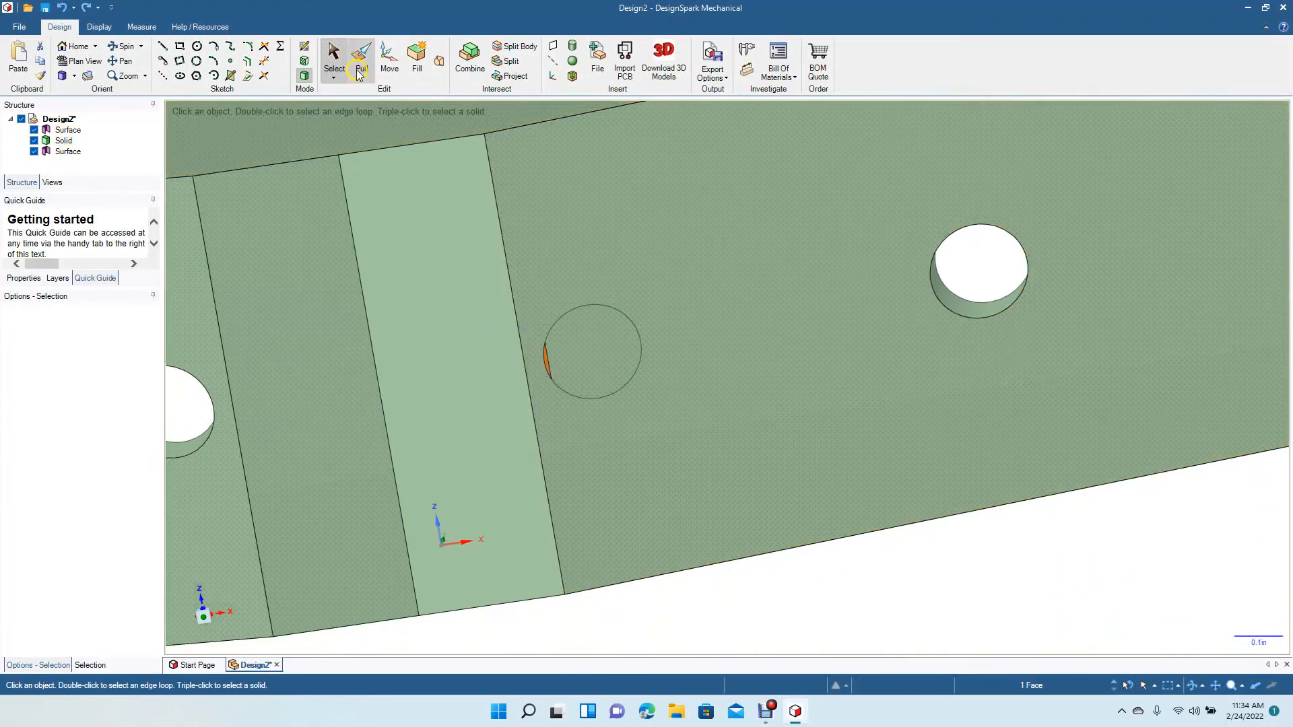
Try to pull the sliver surface together with the adjoining underside face of the holder, and clear the selection.
click(360, 64)
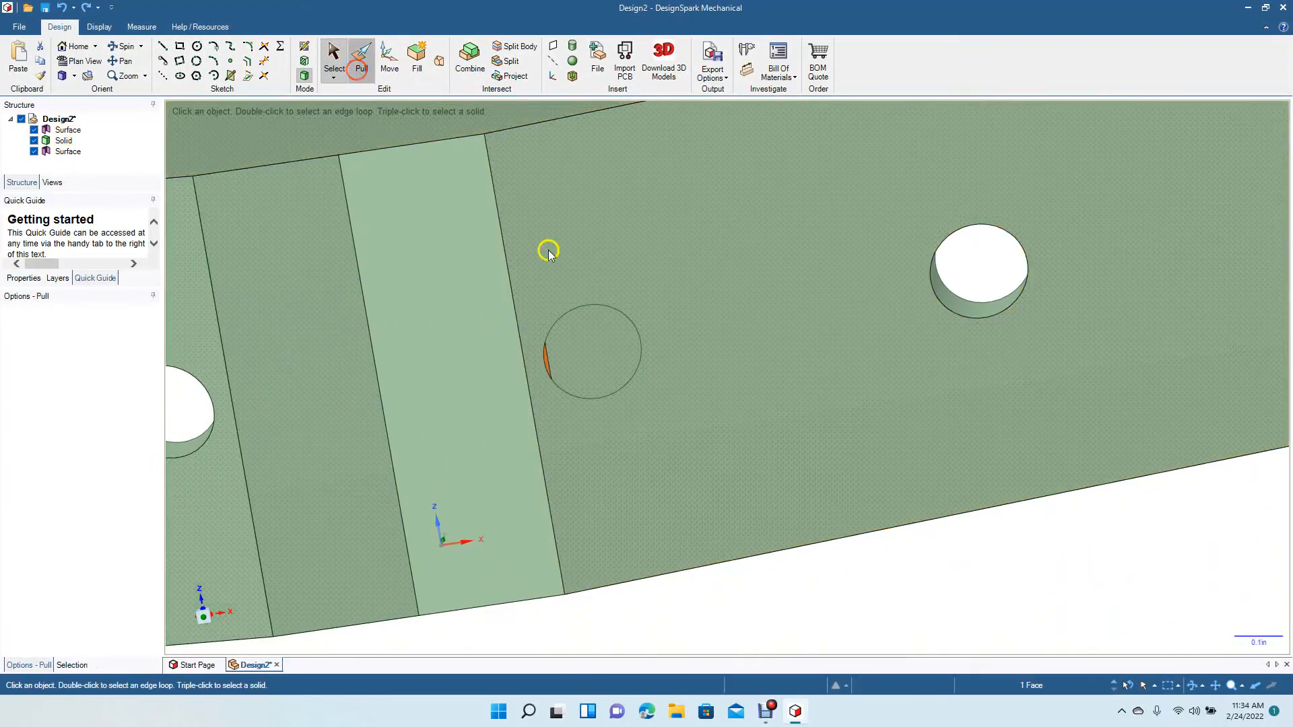
ctrl+click(587, 348)
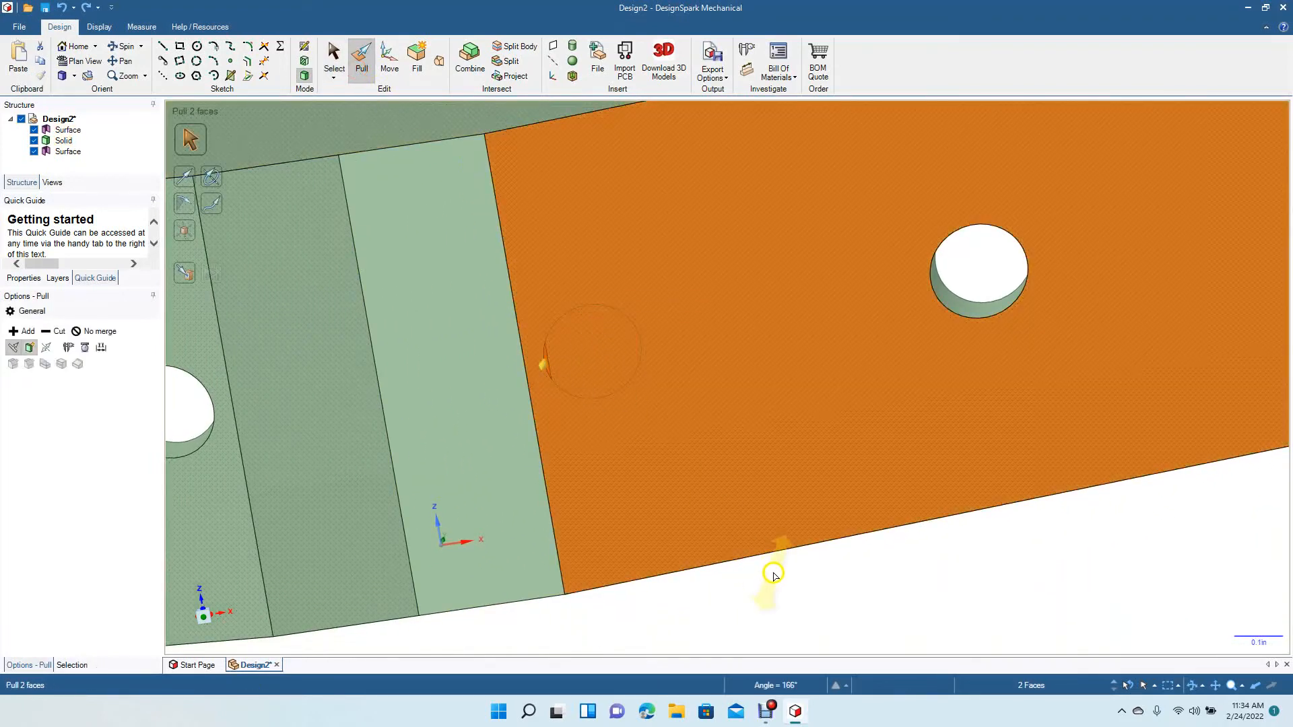
click(772, 568)
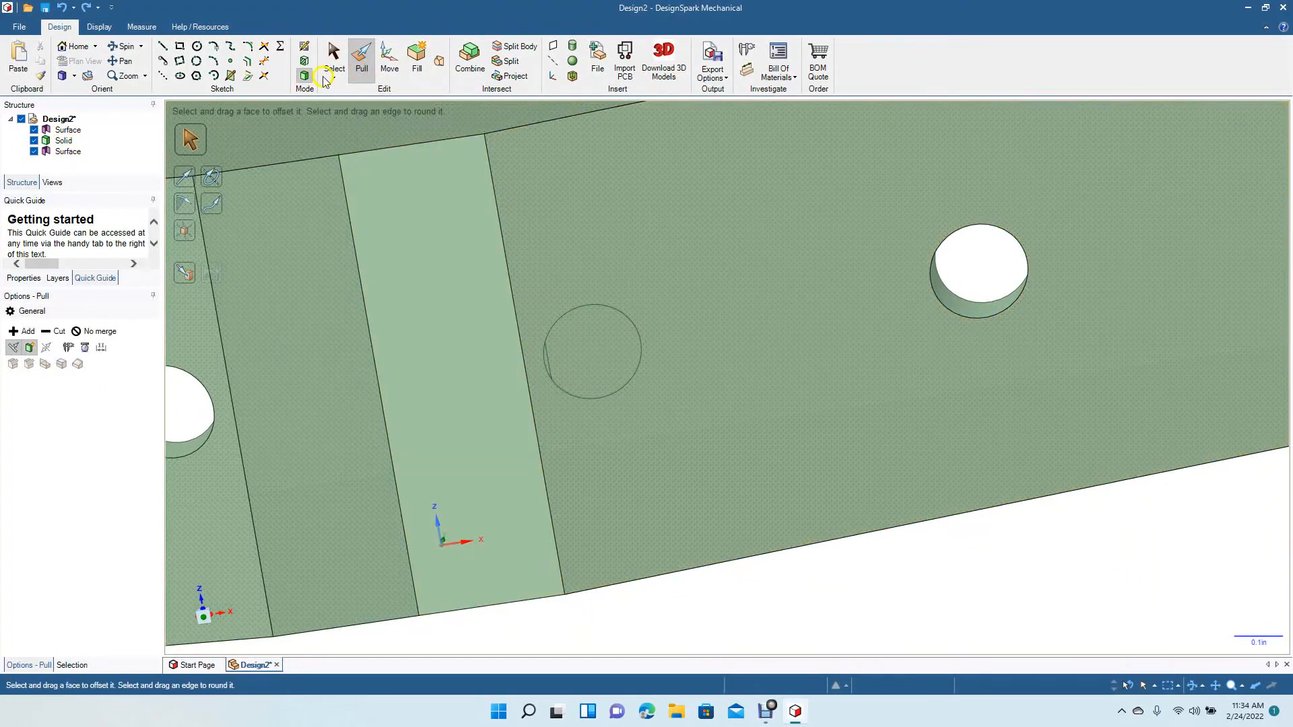
Try to fill the moved hole's leftover outline by using Fill on its circular edge.
click(330, 66)
click(516, 283)
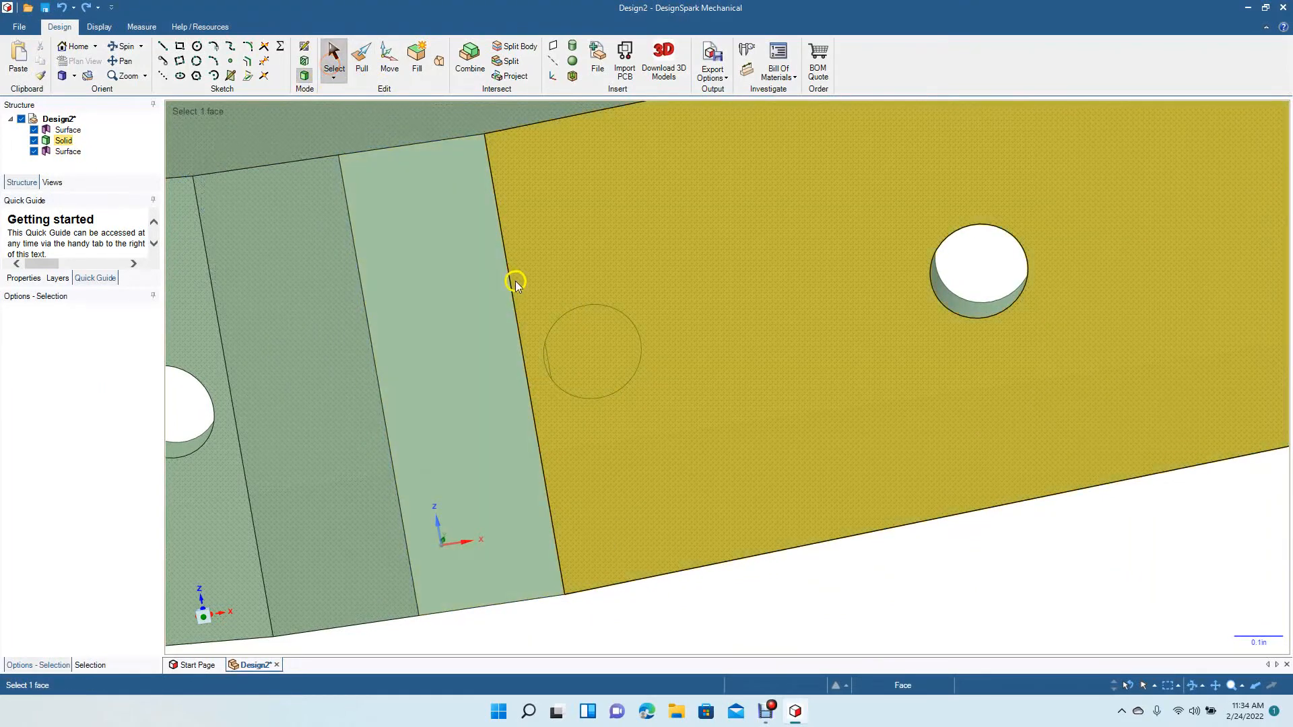
click(568, 309)
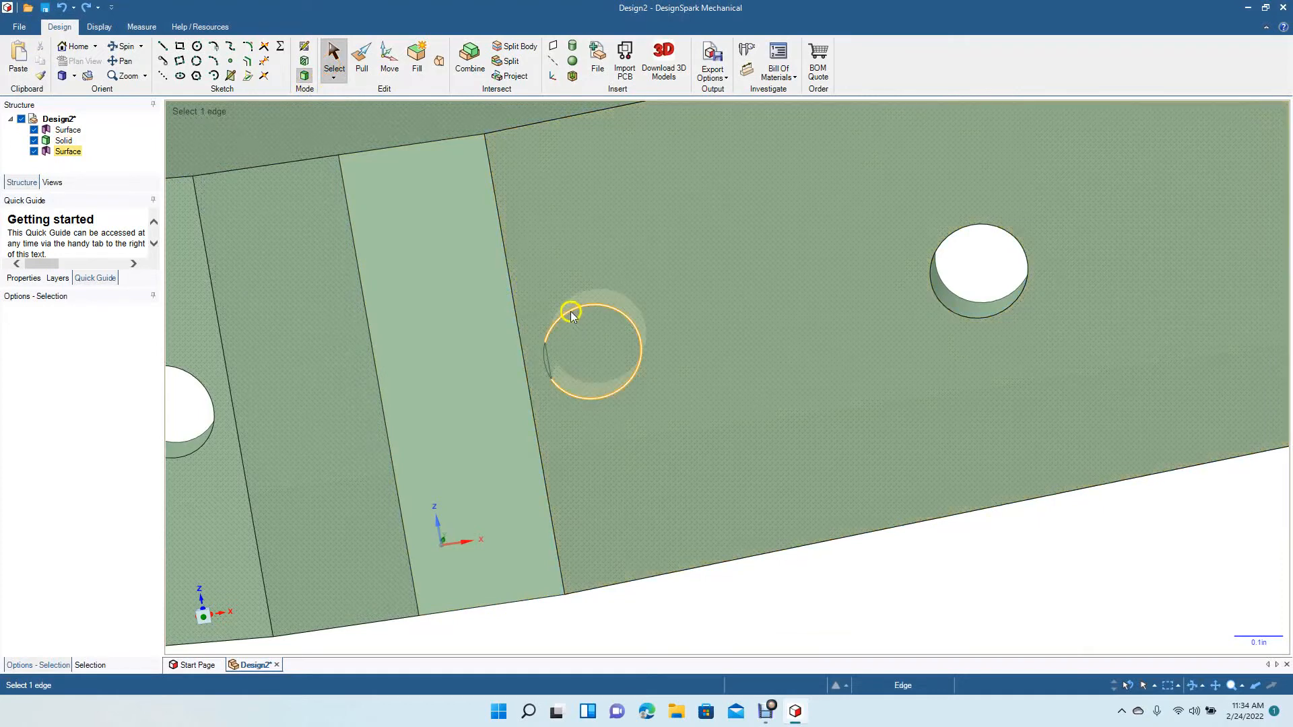
click(418, 62)
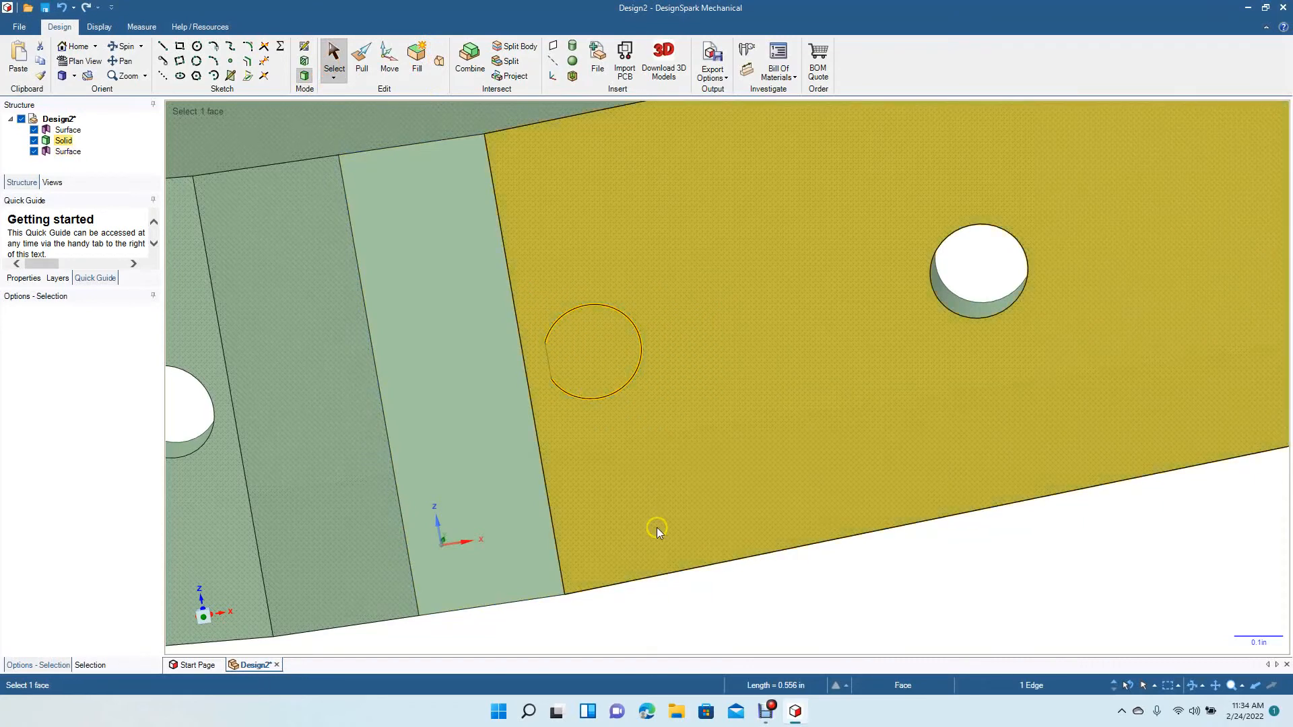
ctrl+scroll(656, 528, down, 3)
click(800, 533)
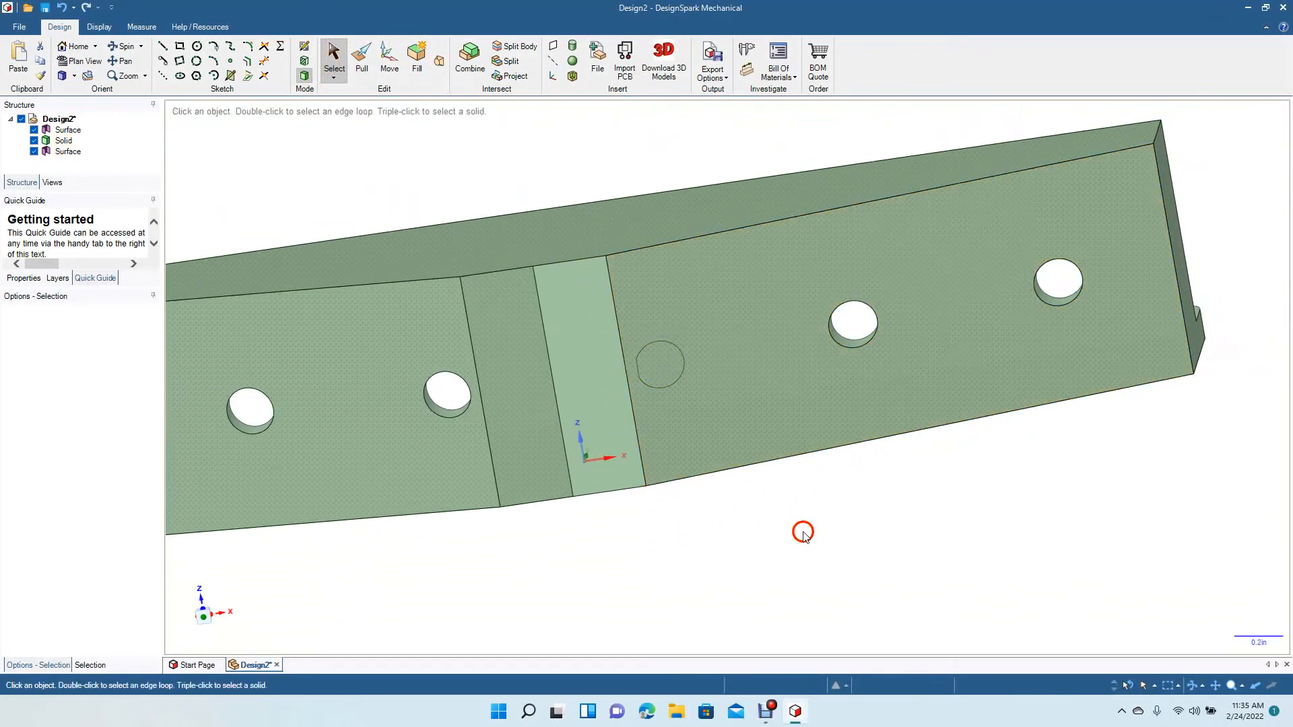
Undo the edits back to before the fourth hole was moved, and clear the selection.
key(ctrl+z)
key(ctrl+z)
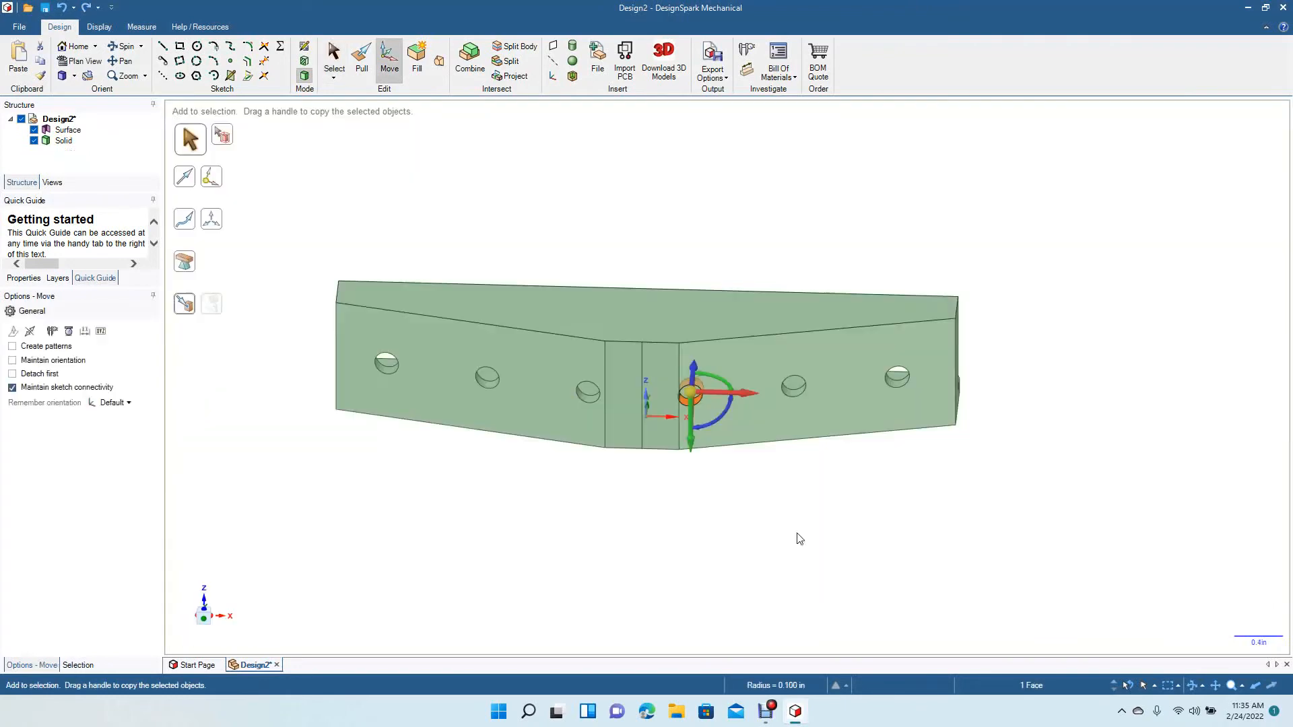
click(816, 566)
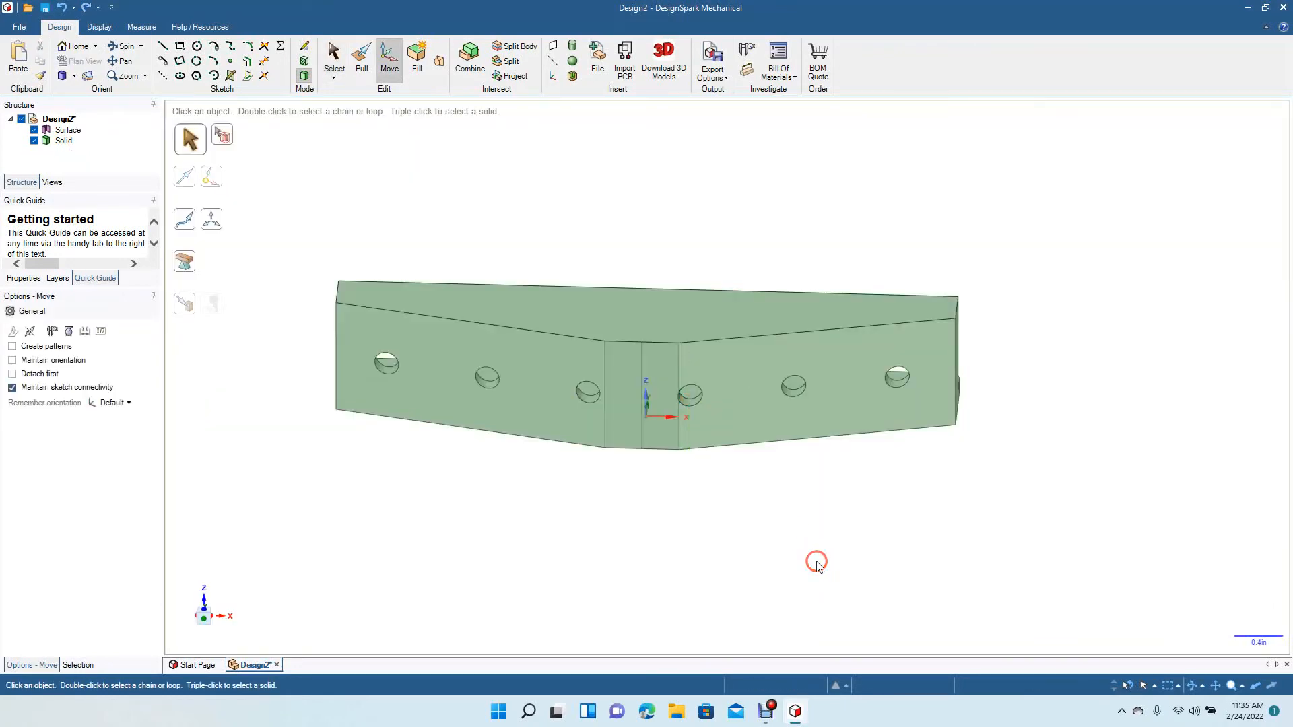
Try selecting all of the fourth hole's geometry with a selection box for moving, and clear the selection.
click(692, 403)
click(734, 542)
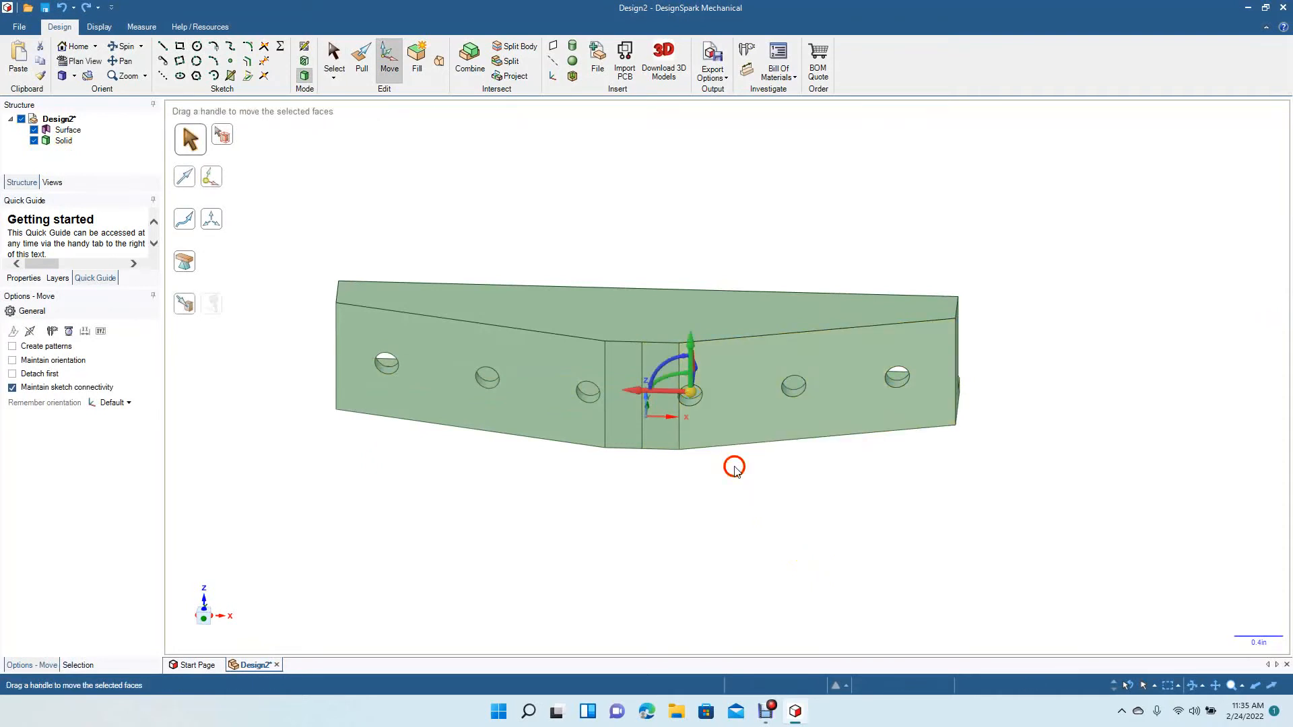
drag(733, 468, 676, 381)
drag(719, 502, 693, 390)
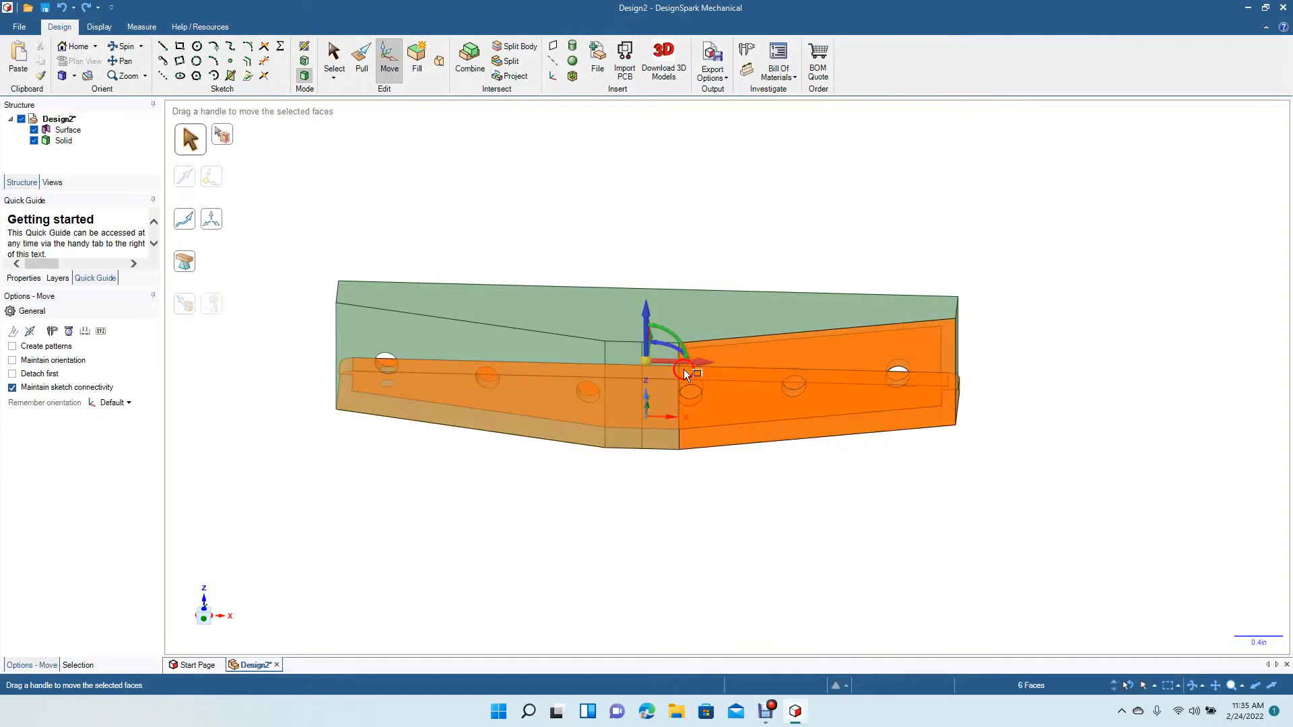
click(721, 532)
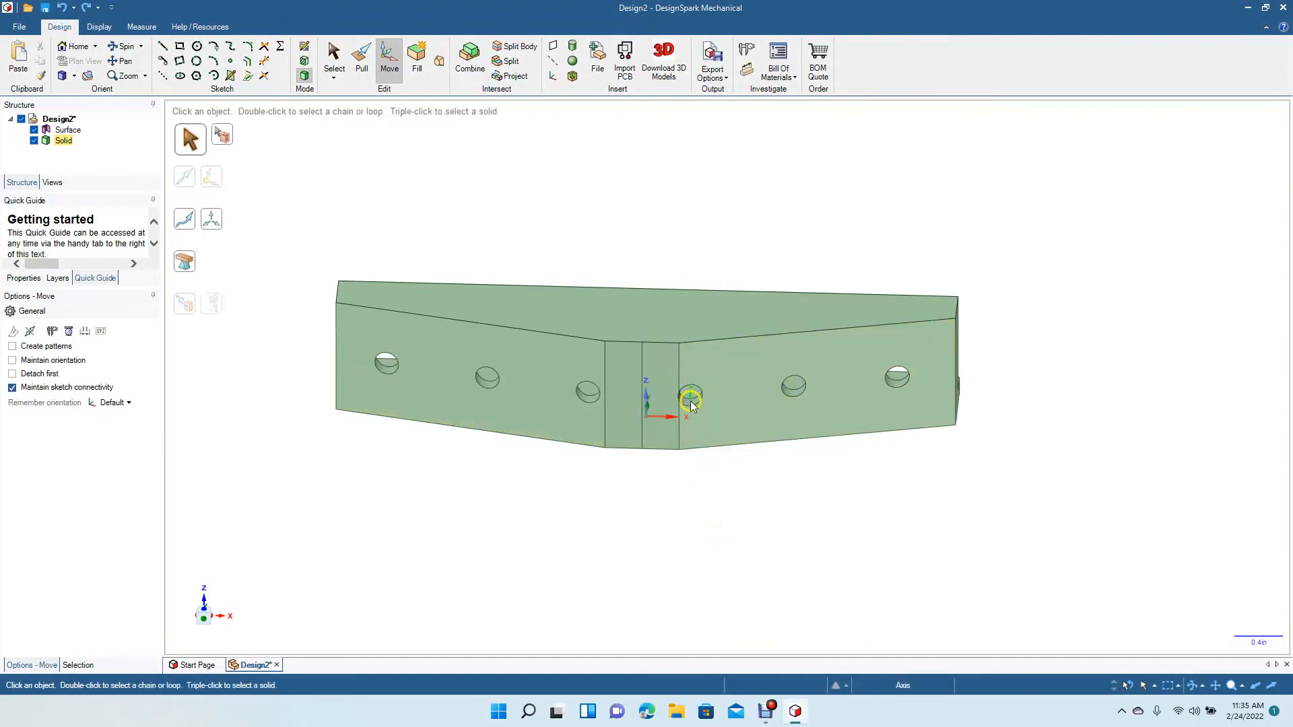
Select both the curved wall and the flat inner face of the fourth screwdriver hole.
click(336, 57)
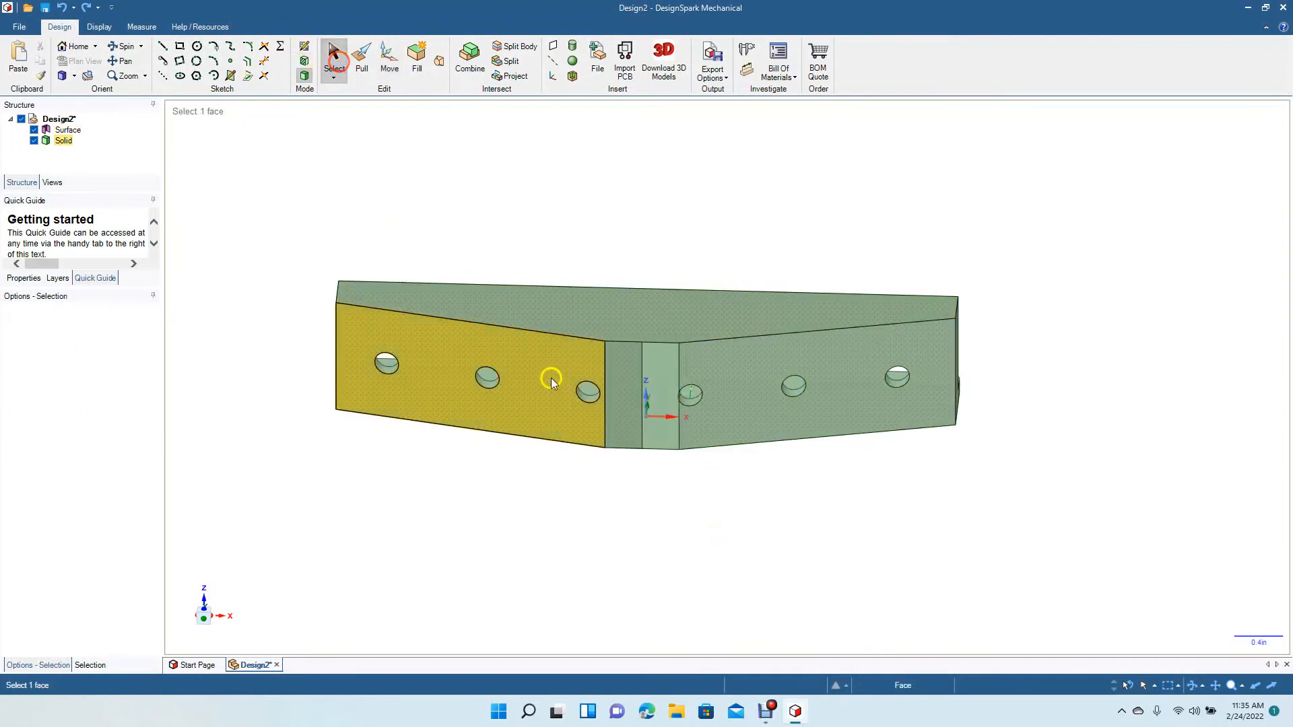
scroll(561, 422, up, 5)
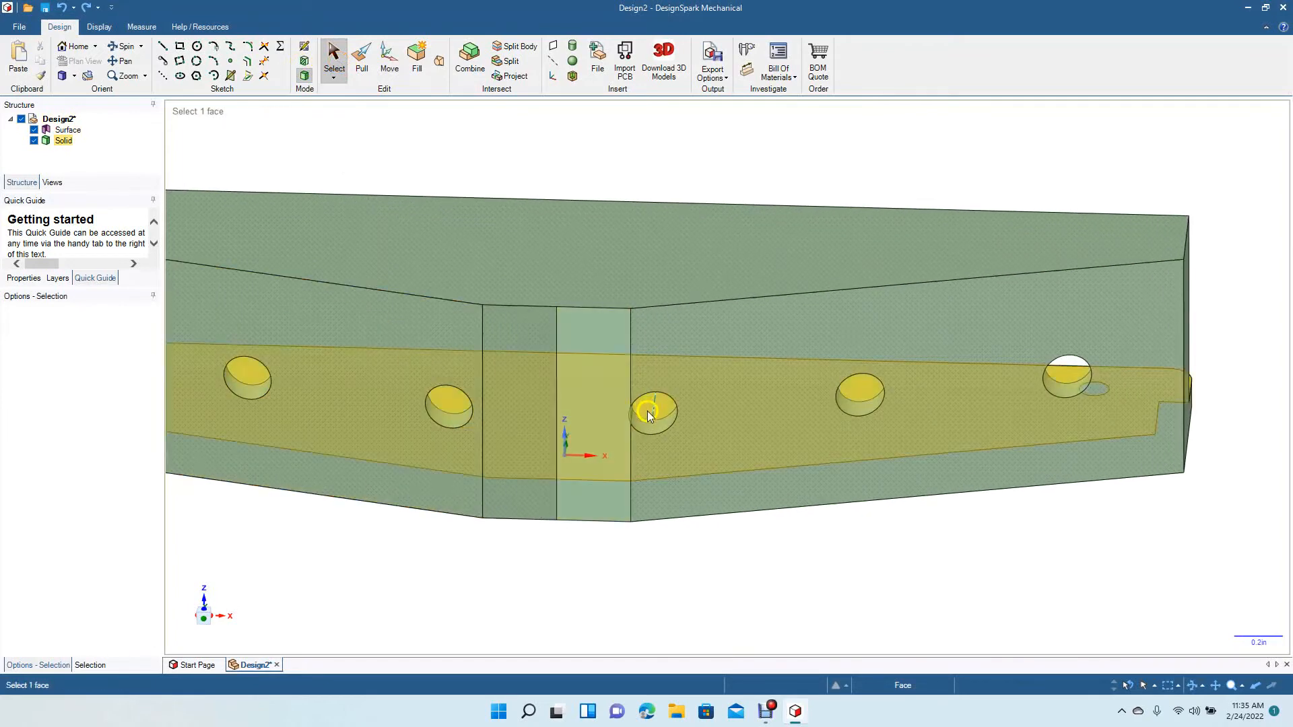
click(639, 426)
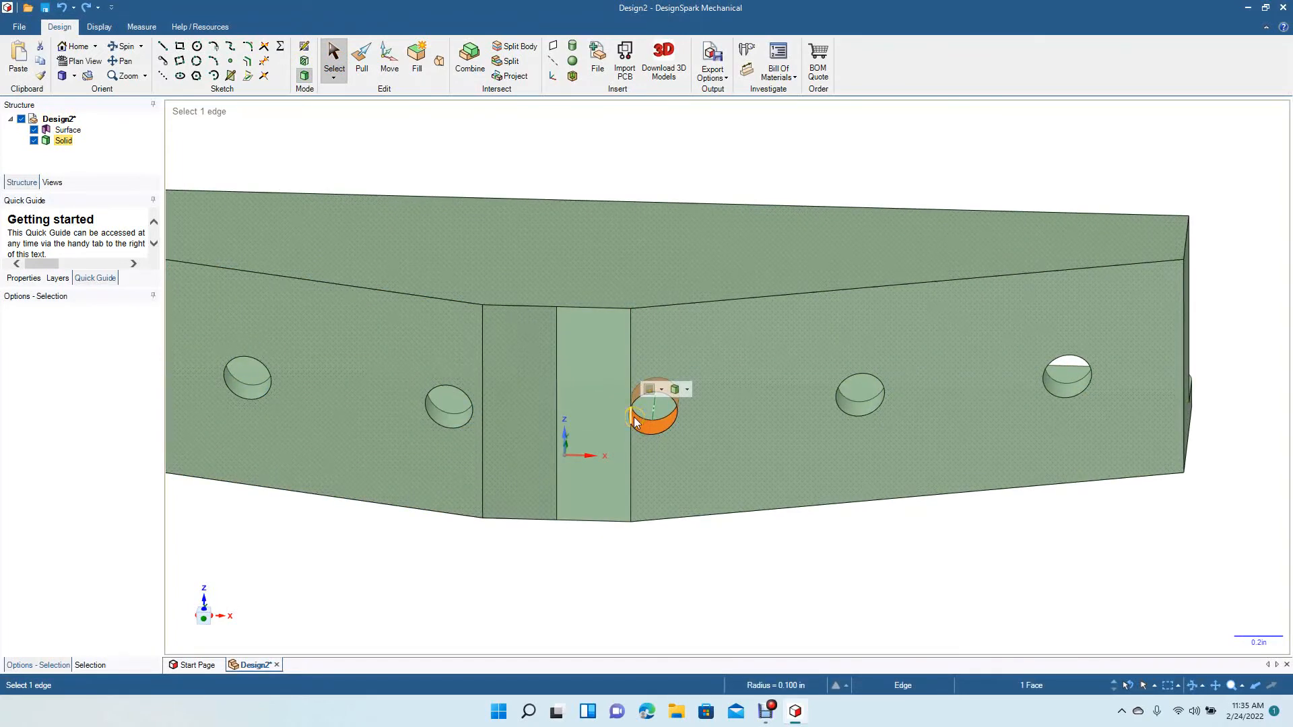
scroll(633, 417, up, 5)
click(128, 47)
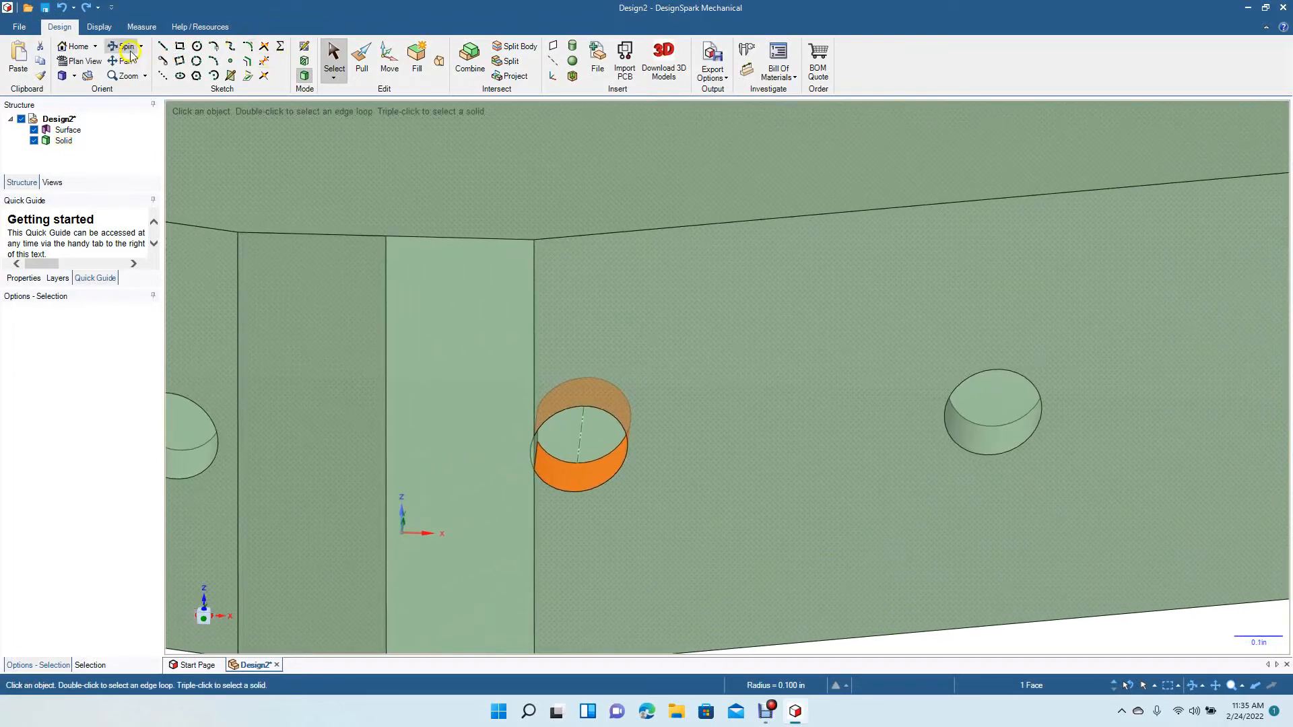
mouse_move(303, 227)
mouse_down()
mouse_move(326, 252)
mouse_move(317, 228)
mouse_up()
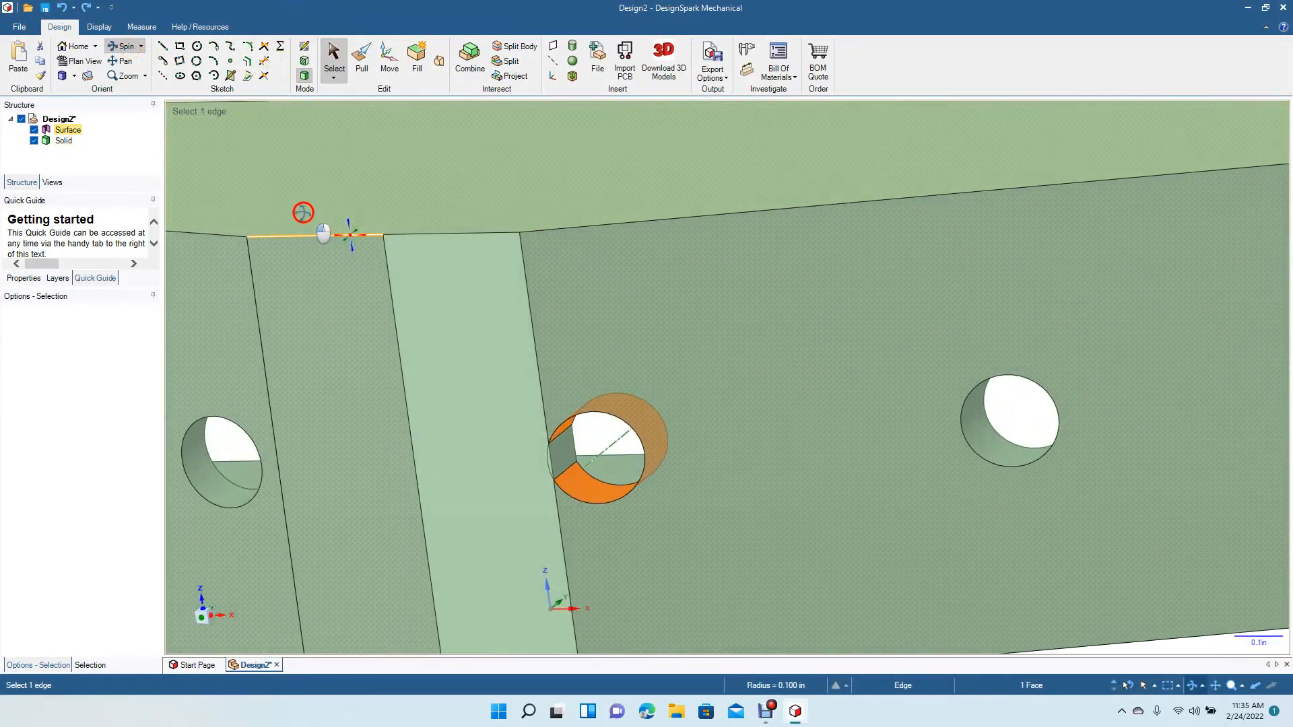
click(334, 57)
click(571, 458)
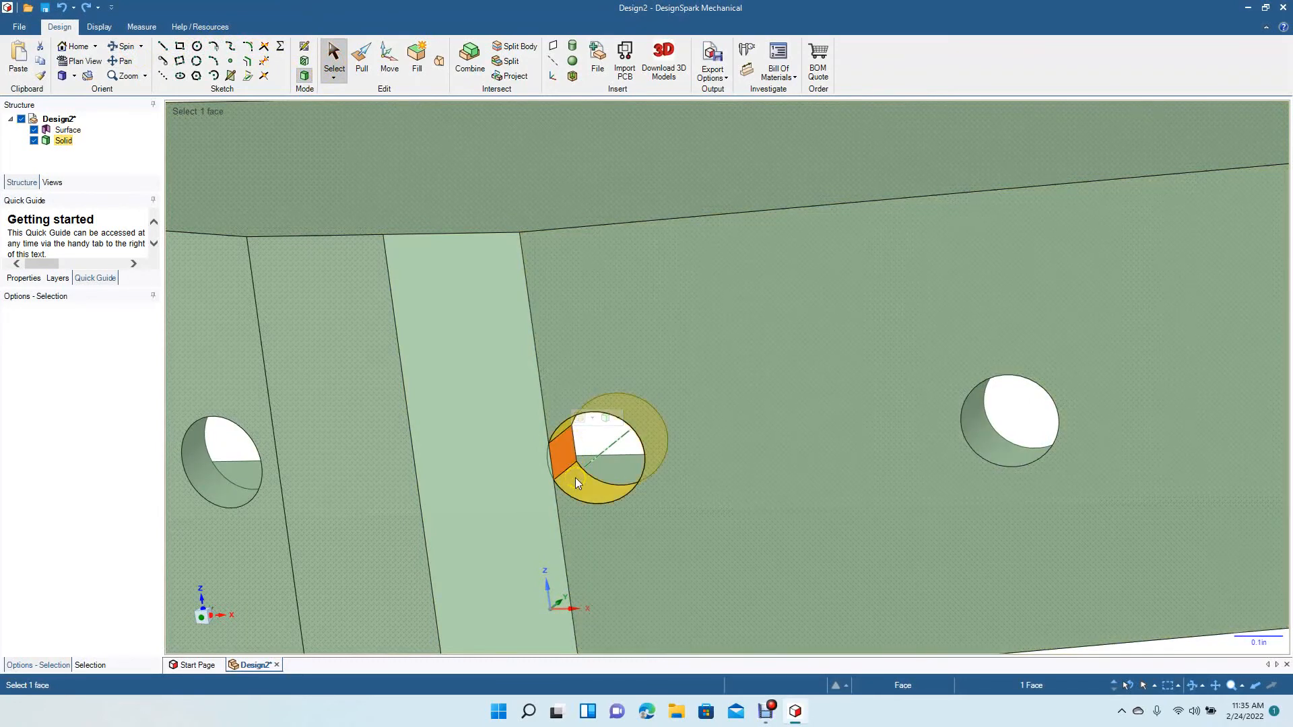
ctrl+click(575, 478)
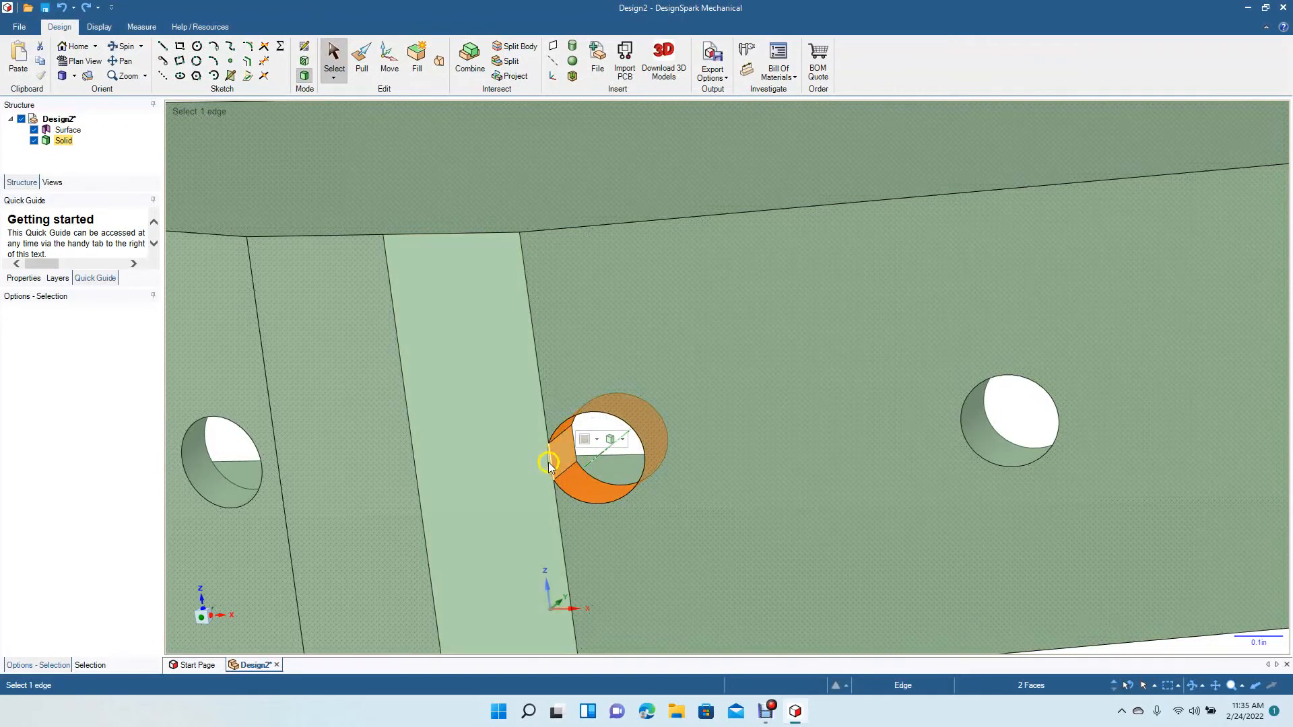
Try moving the two selected hole faces a short distance along positive X, and return them to their original position.
click(392, 66)
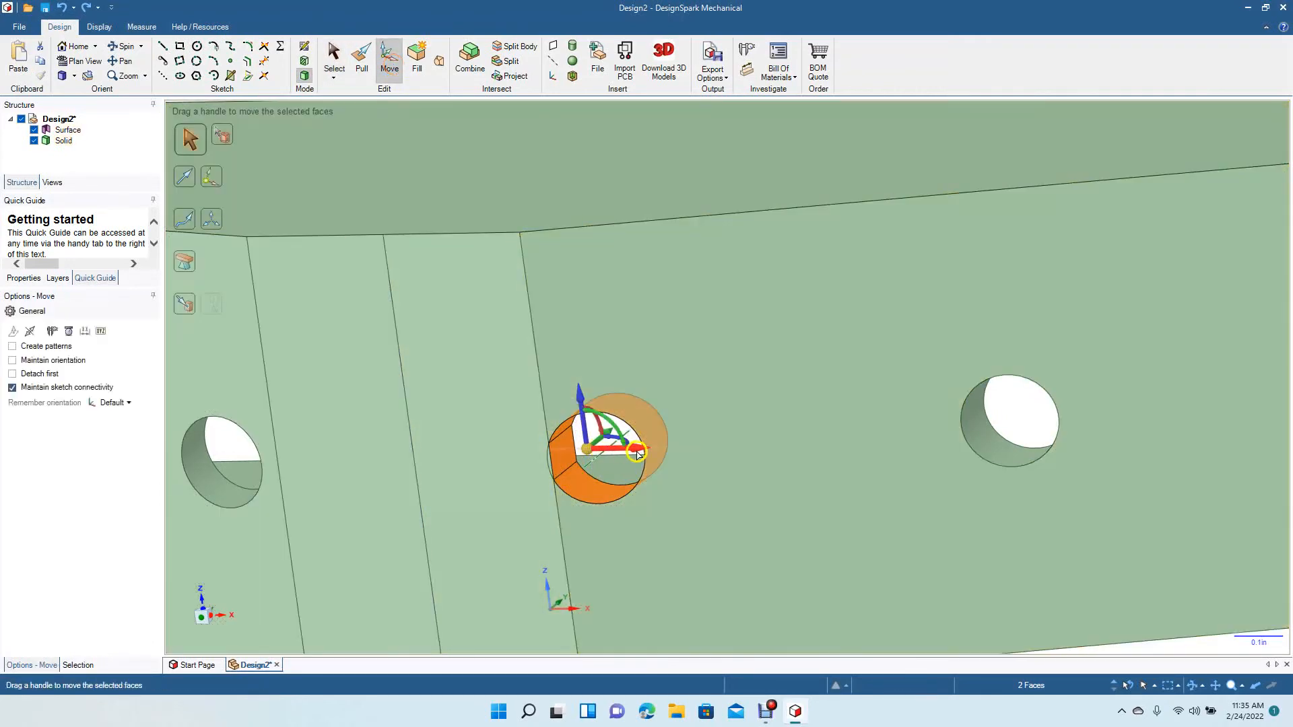
drag(640, 452, 653, 451)
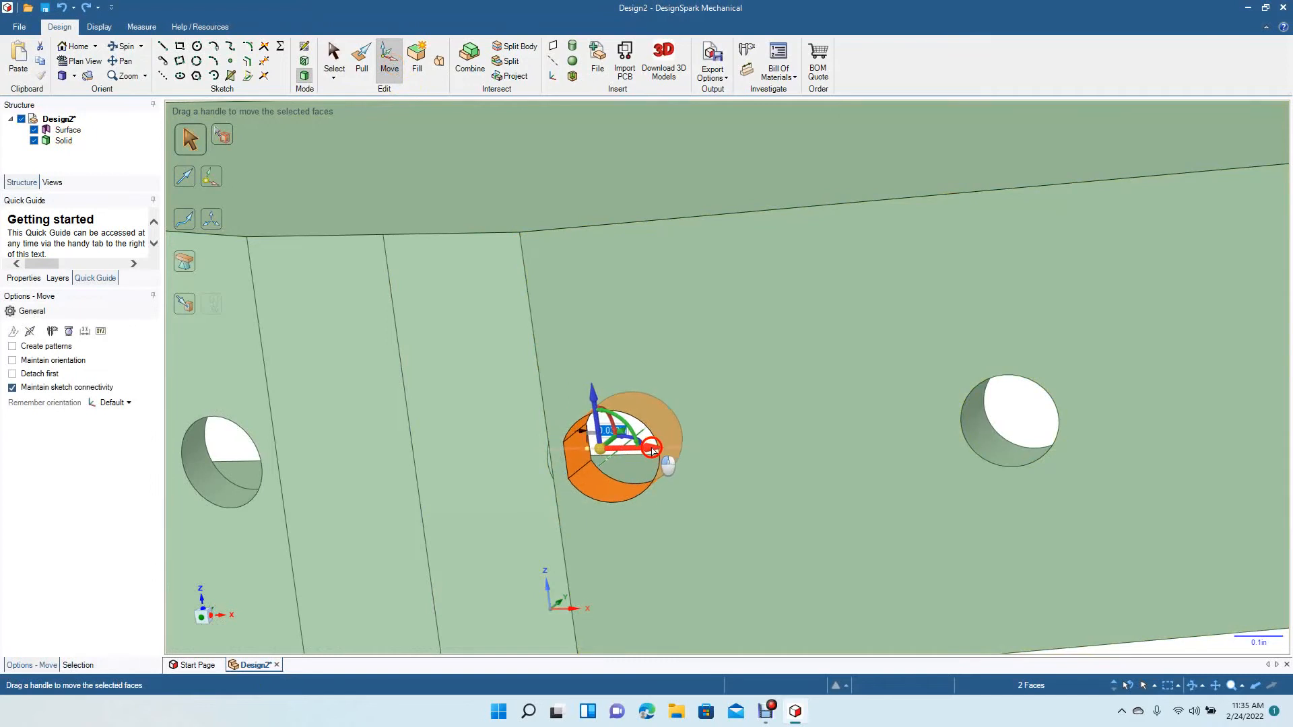
drag(652, 452, 638, 451)
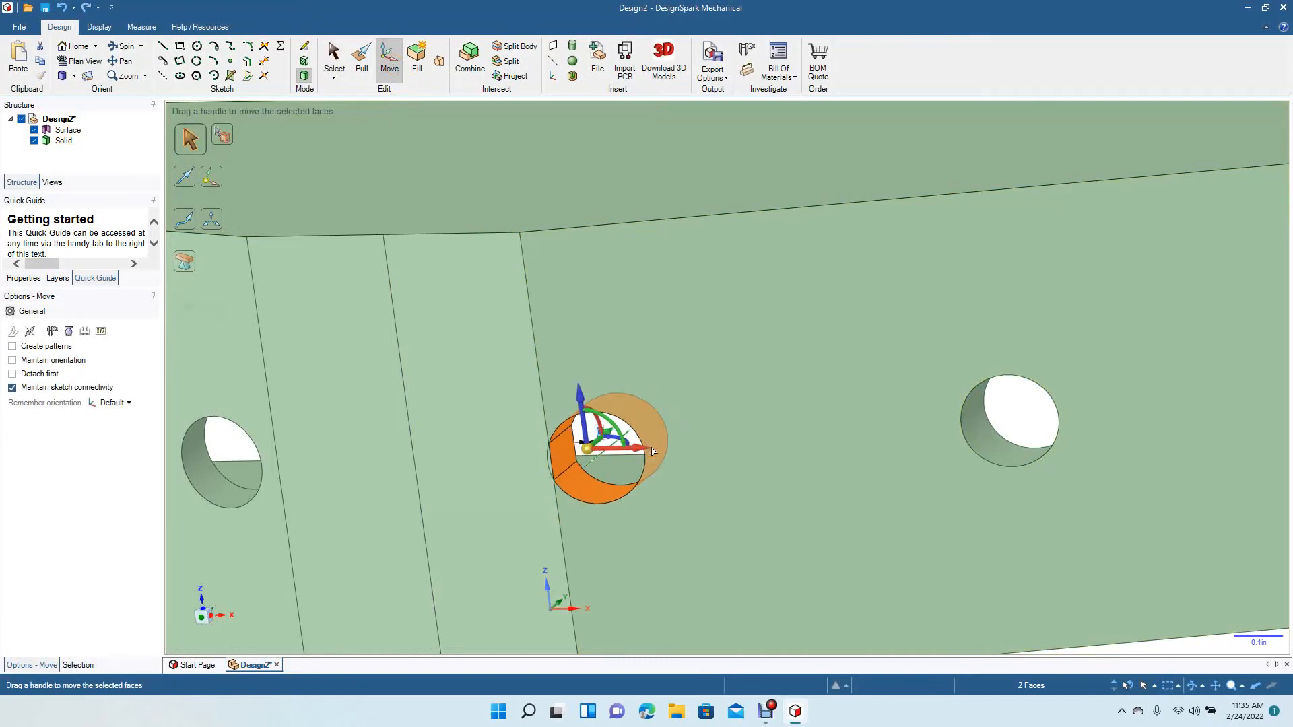
Add the narrow sliver face at the fourth hole's rim to the selection and try moving all three faces slightly along positive X.
scroll(547, 469, up, 3)
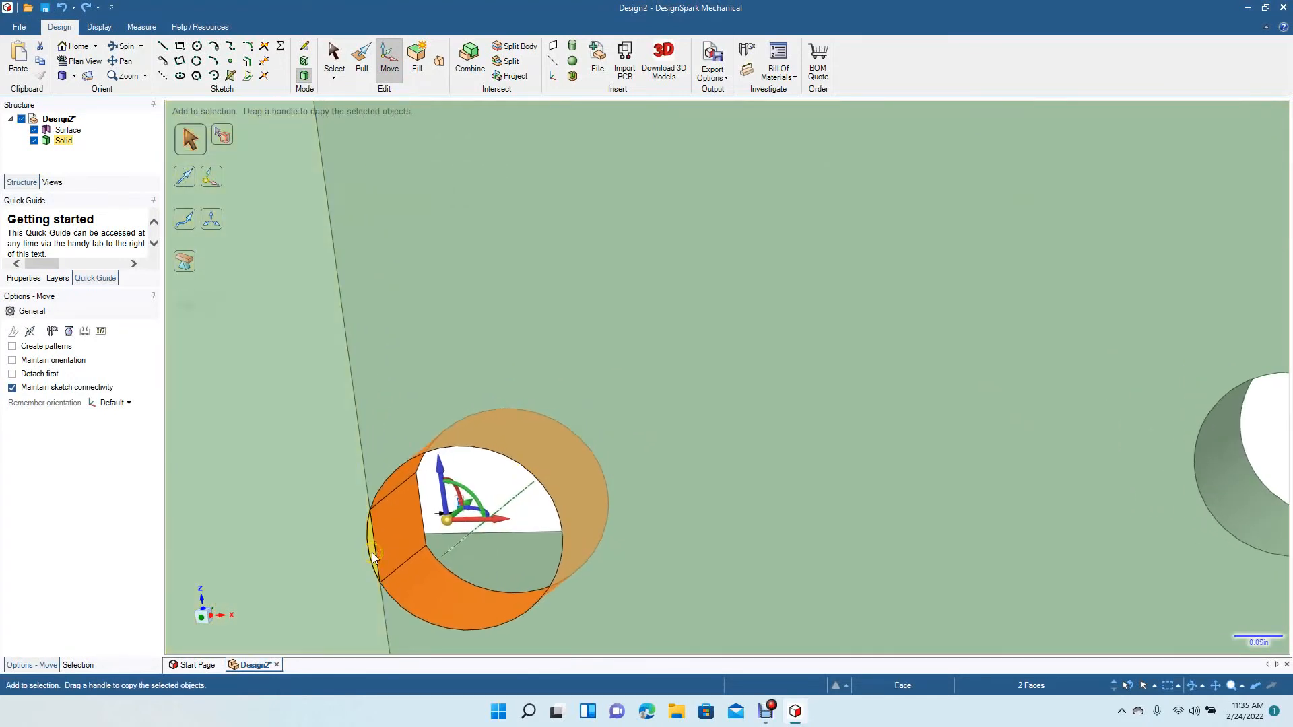
ctrl+click(372, 556)
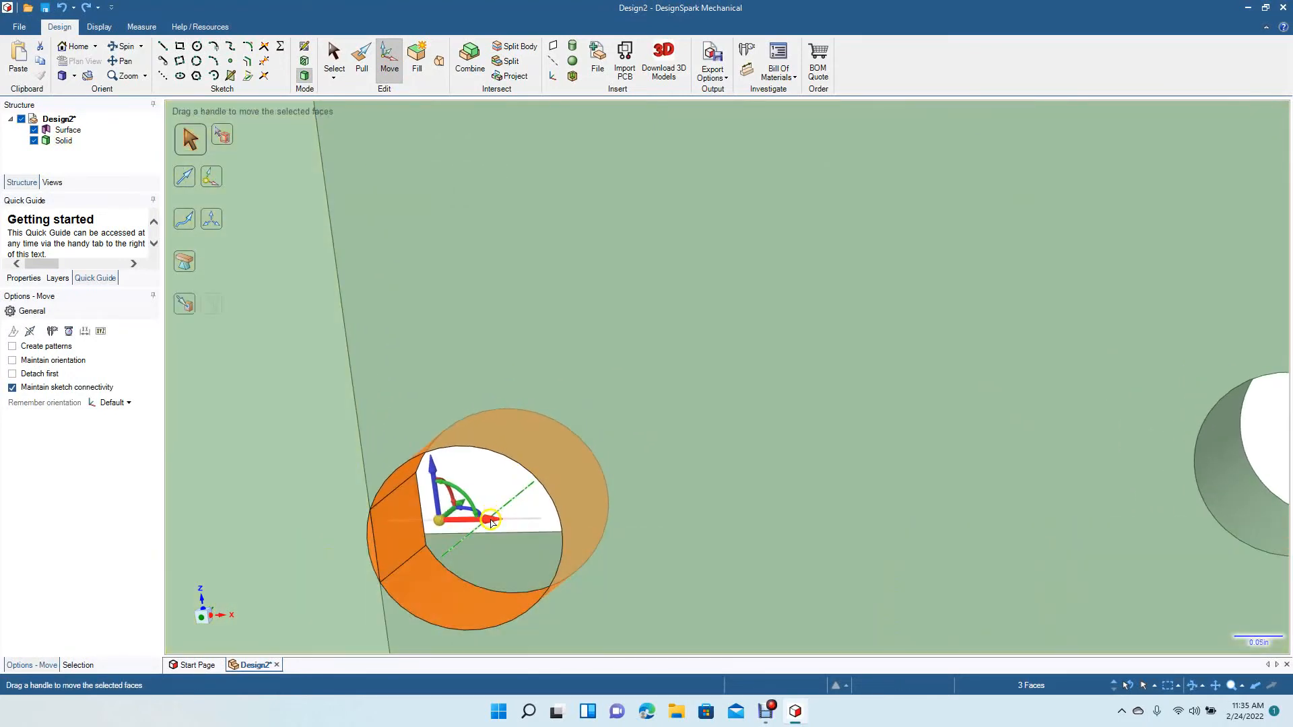
drag(492, 523, 517, 523)
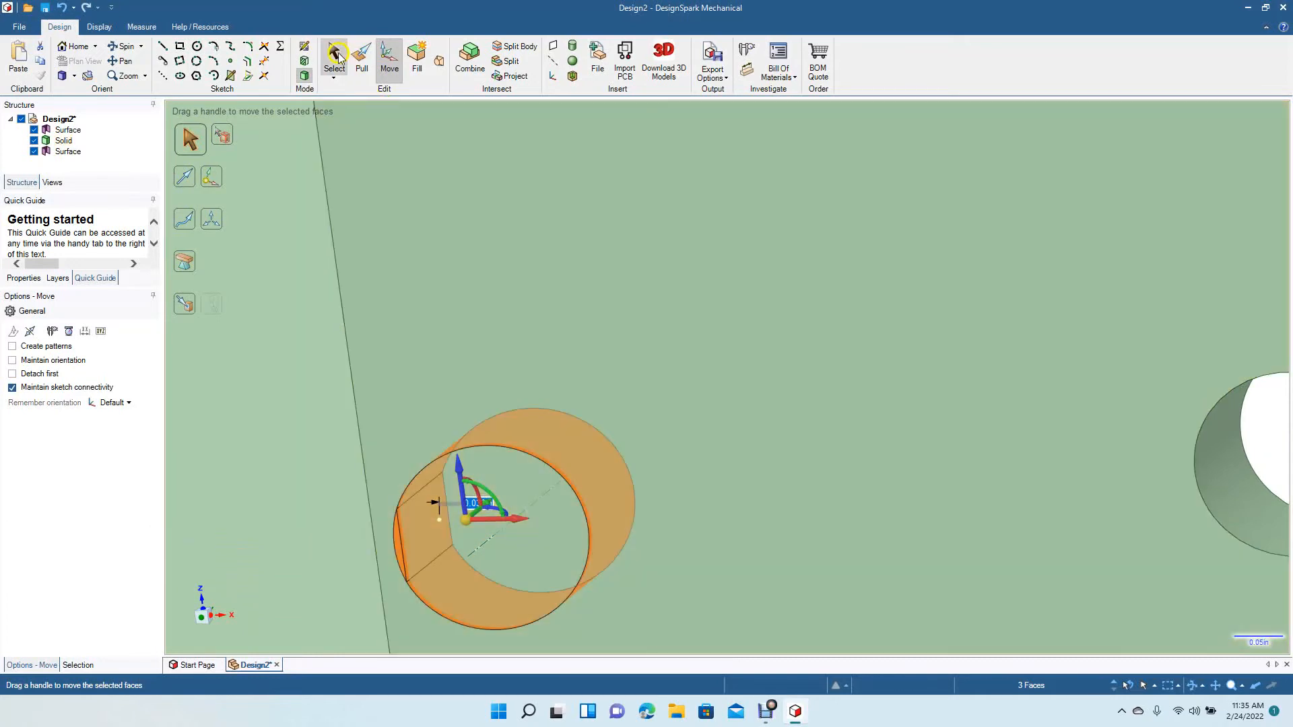
click(334, 59)
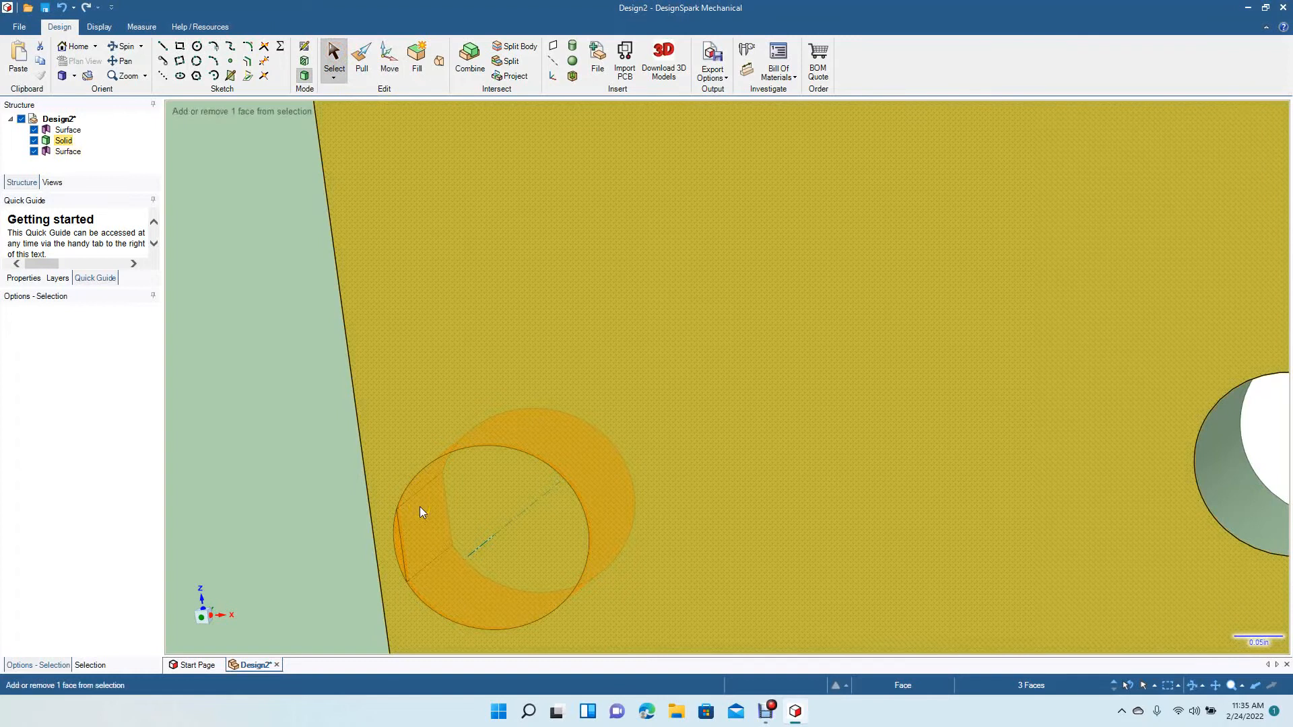
Check the moved fourth hole against the neighbouring holes and front faces, and undo the move.
ctrl+scroll(418, 506, down, 5)
ctrl+scroll(419, 506, down, 2)
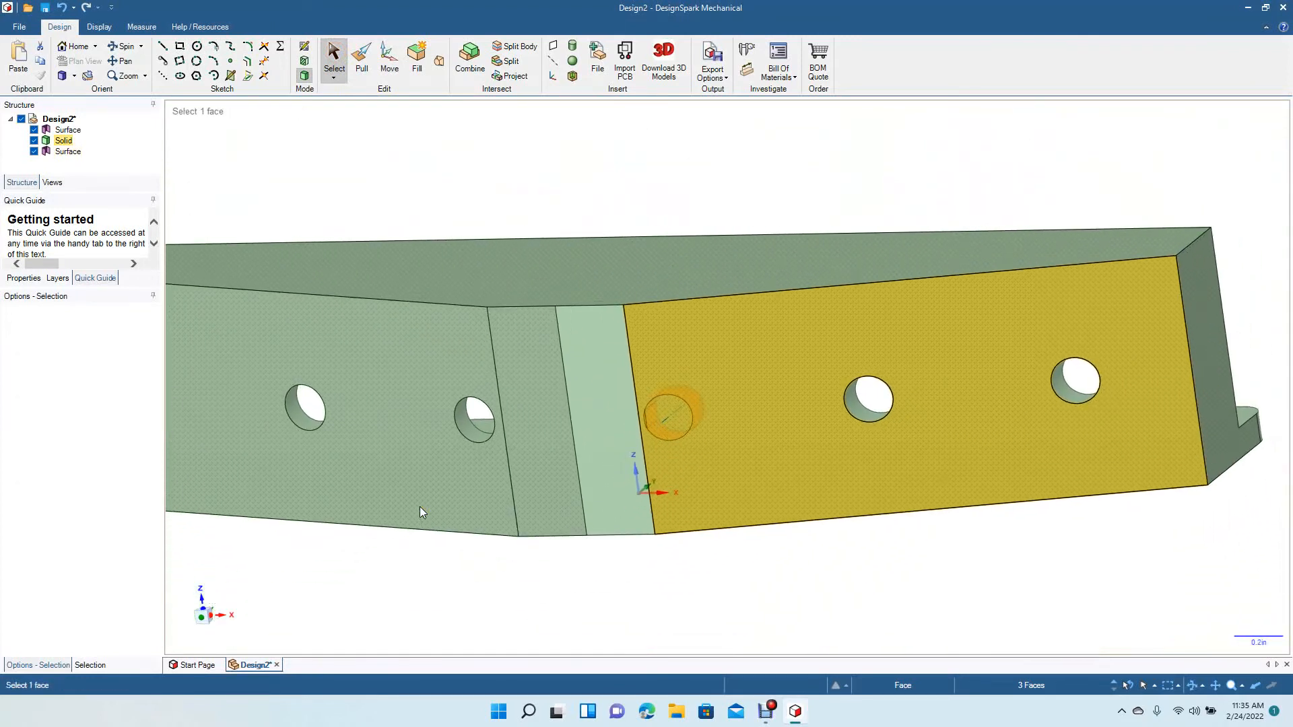
click(631, 548)
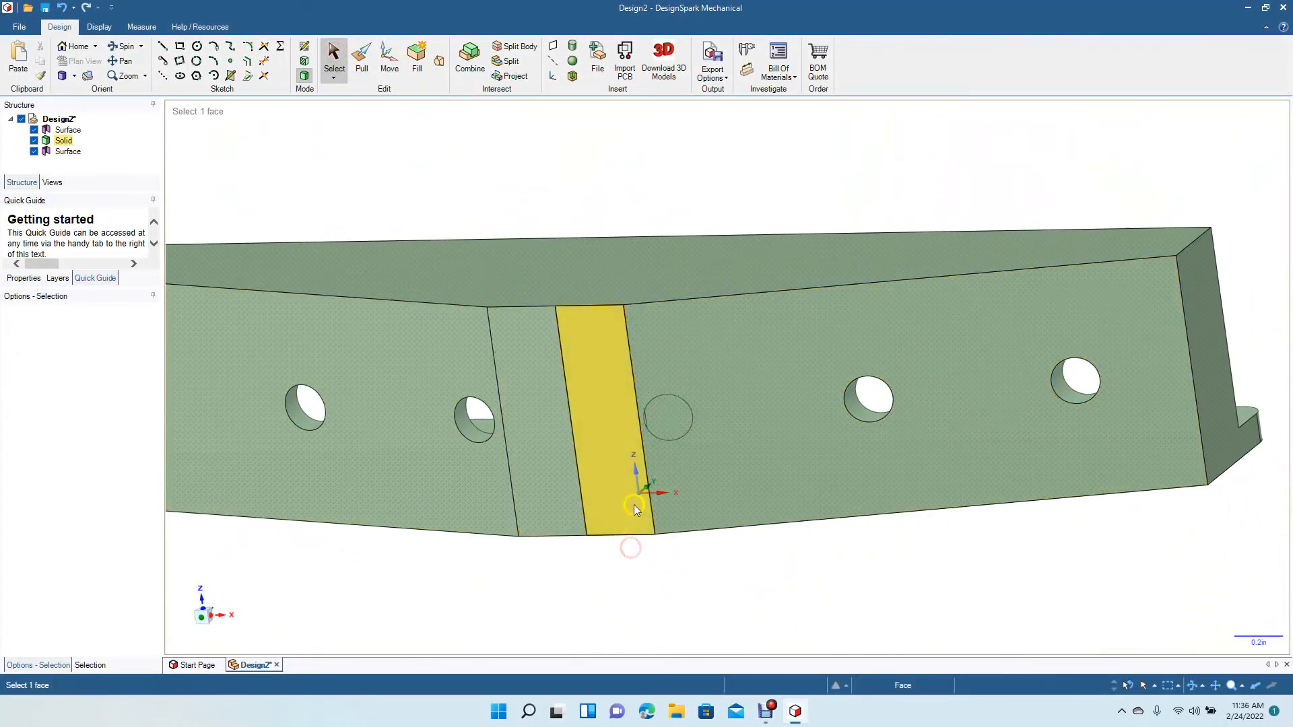
click(662, 421)
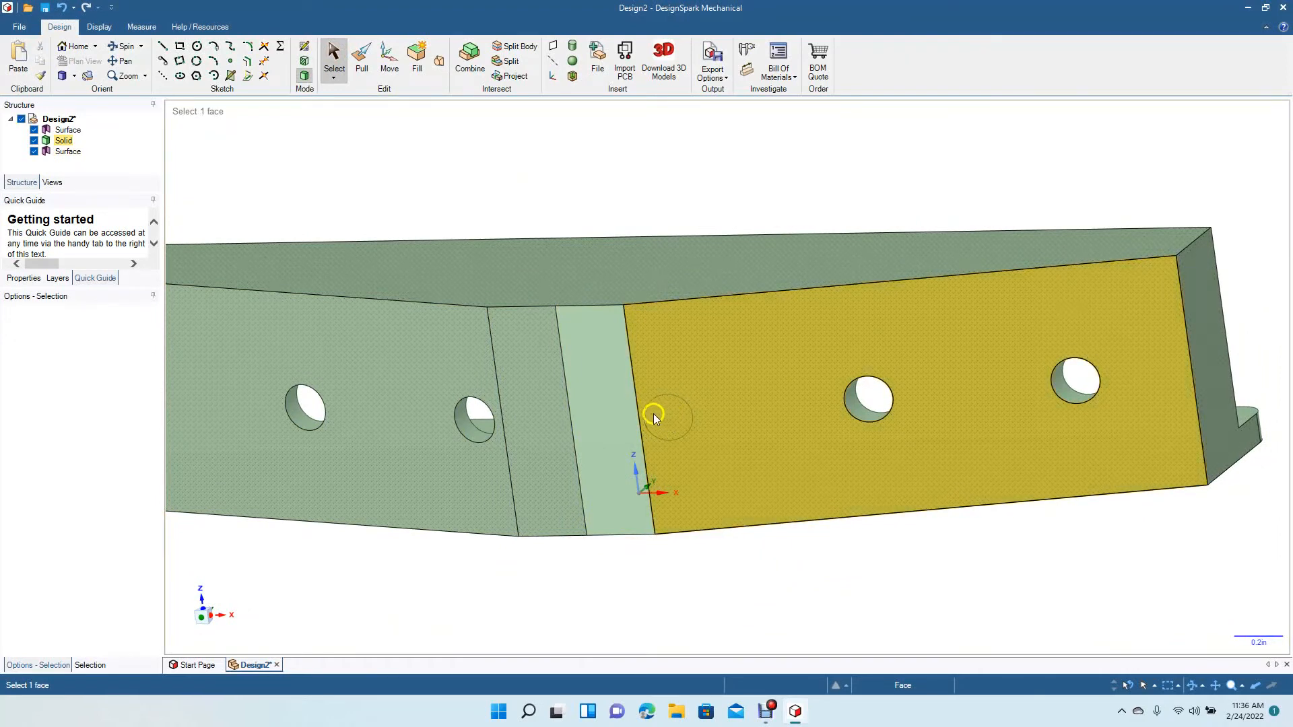
click(351, 81)
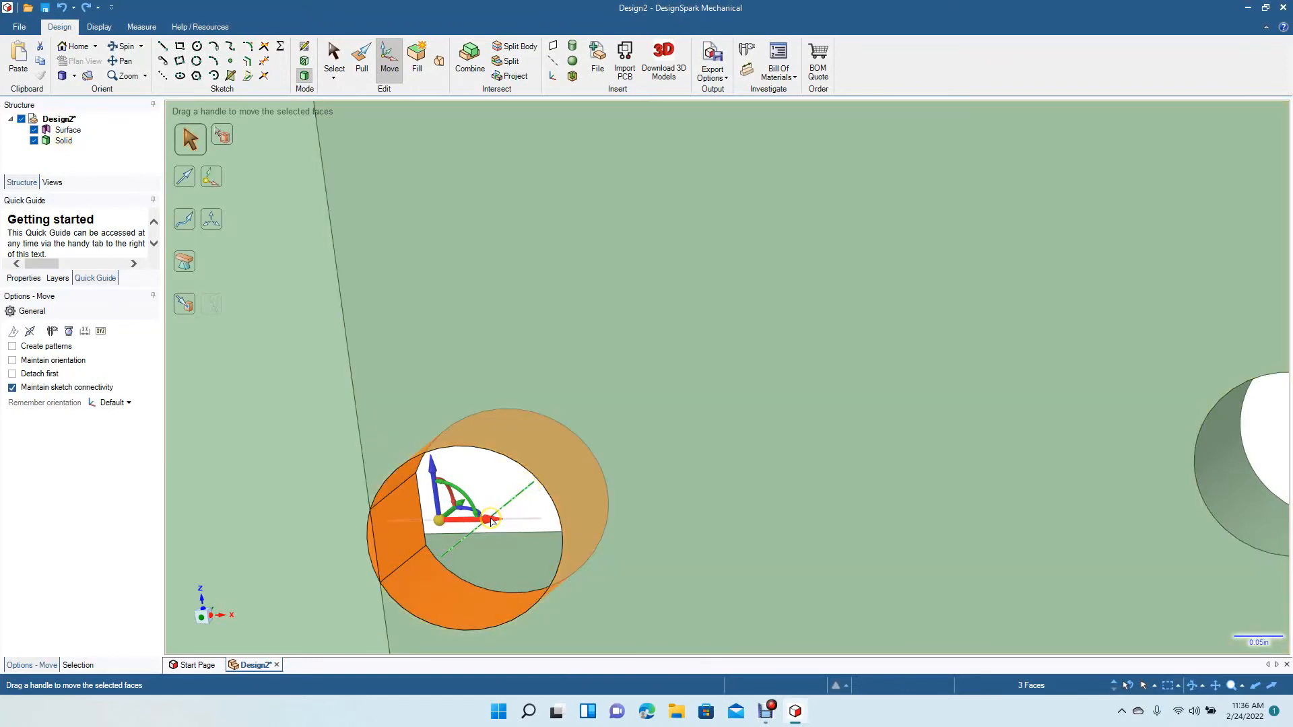
Try moving the fourth hole's three selected faces along X once more, undo it, and clear the selection.
drag(492, 521, 525, 543)
key(ctrl+z)
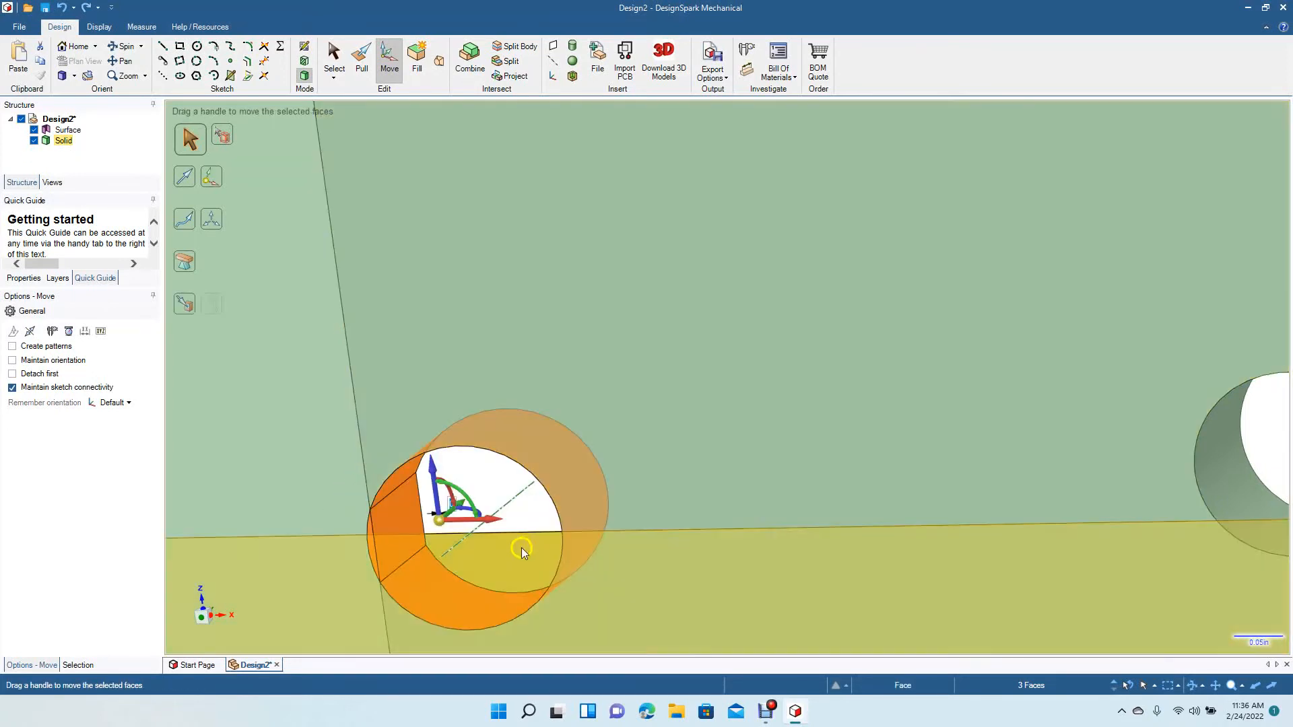
scroll(515, 458, down, 5)
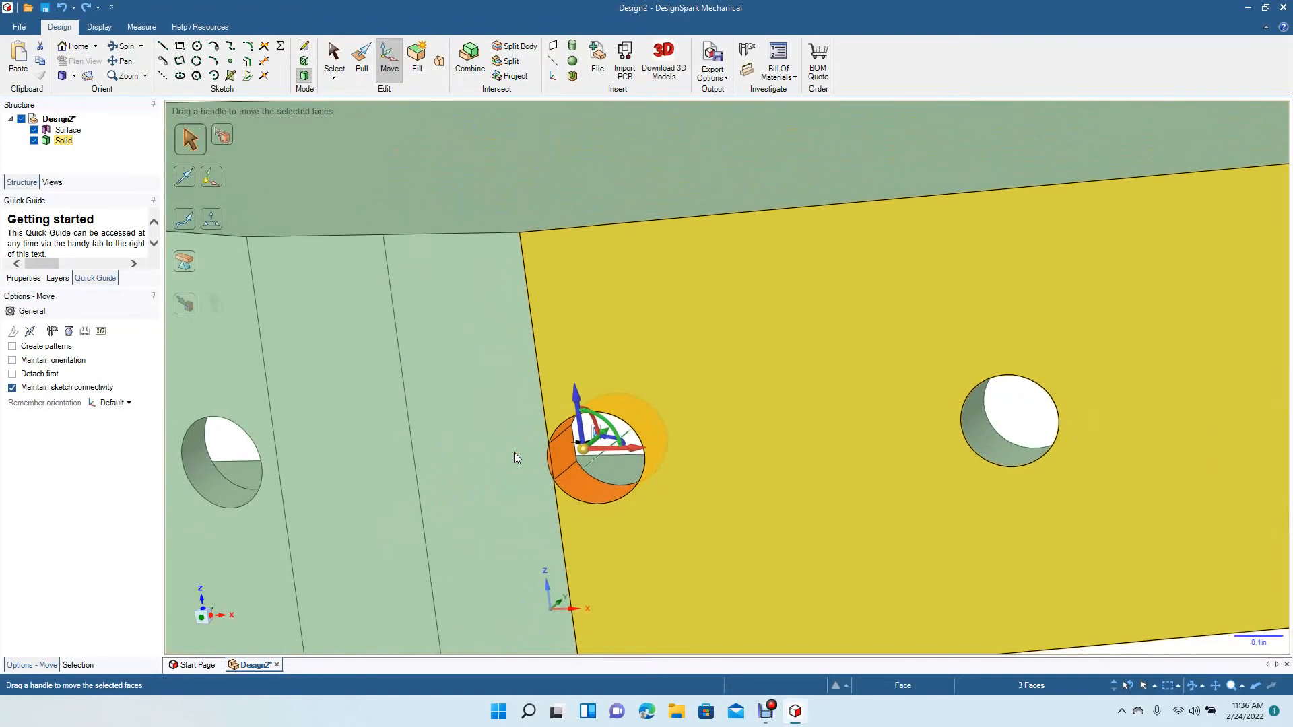
scroll(515, 453, down, 4)
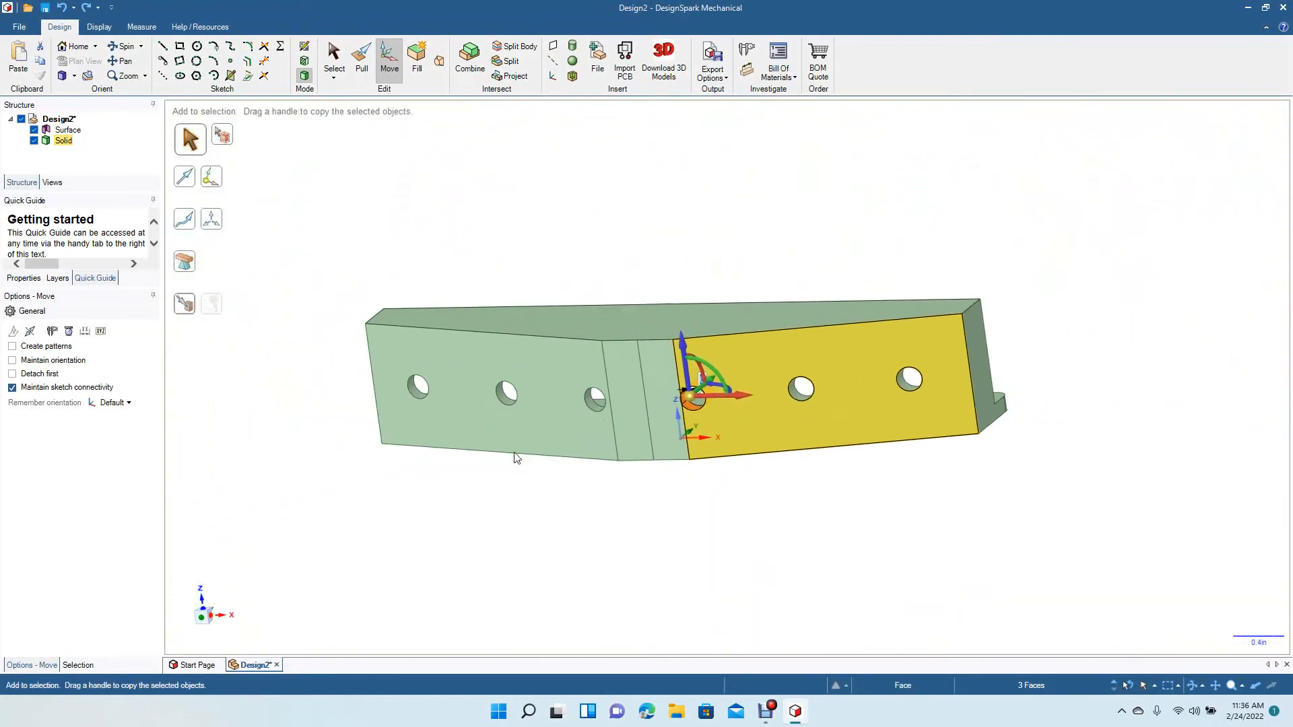
click(335, 55)
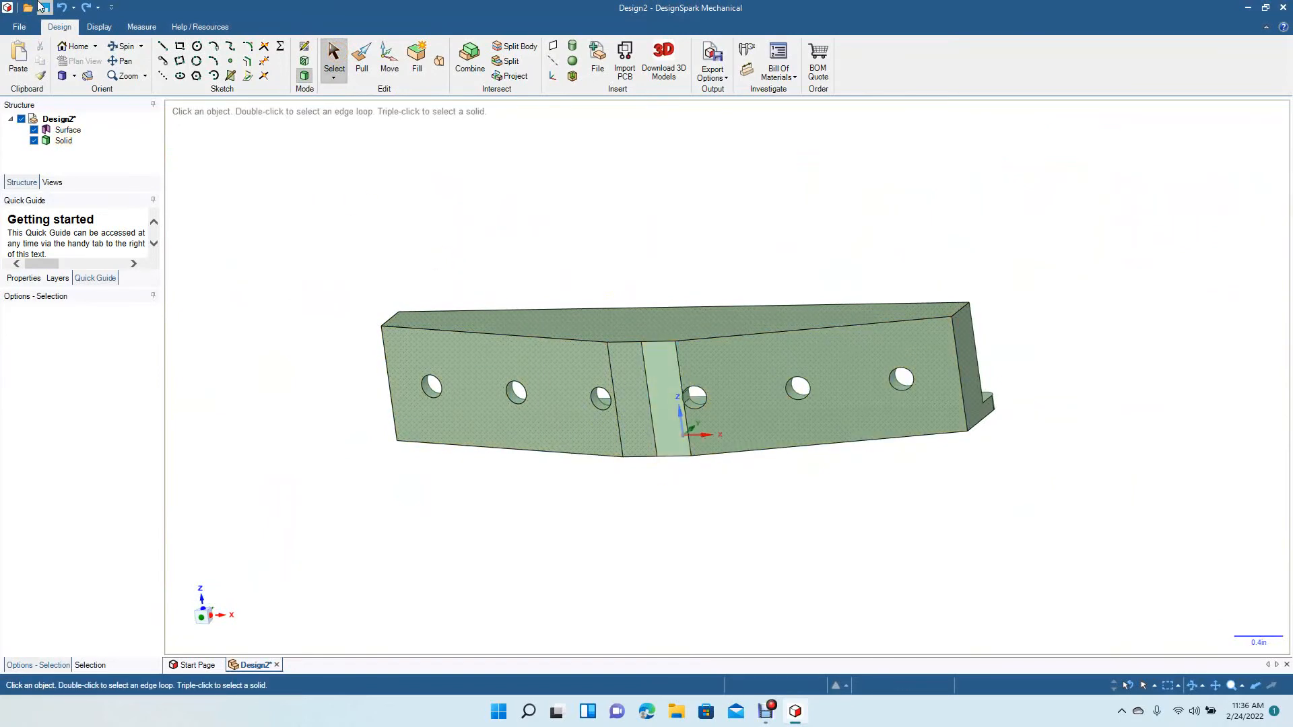
Round the four-edge loop of the inner floor section holding the first three holes to a 0.020 in radius with Pull.
drag(291, 193, 295, 528)
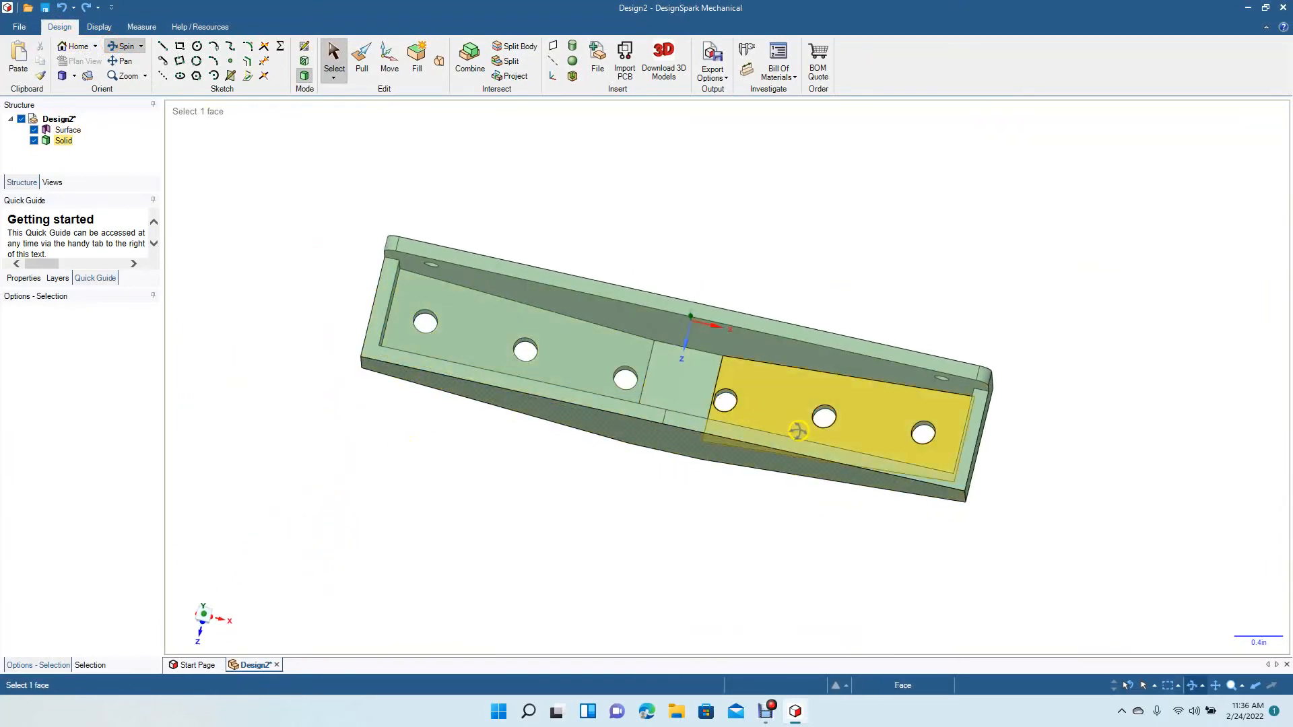
drag(694, 472, 676, 460)
ctrl+middle_drag(677, 459, 672, 455)
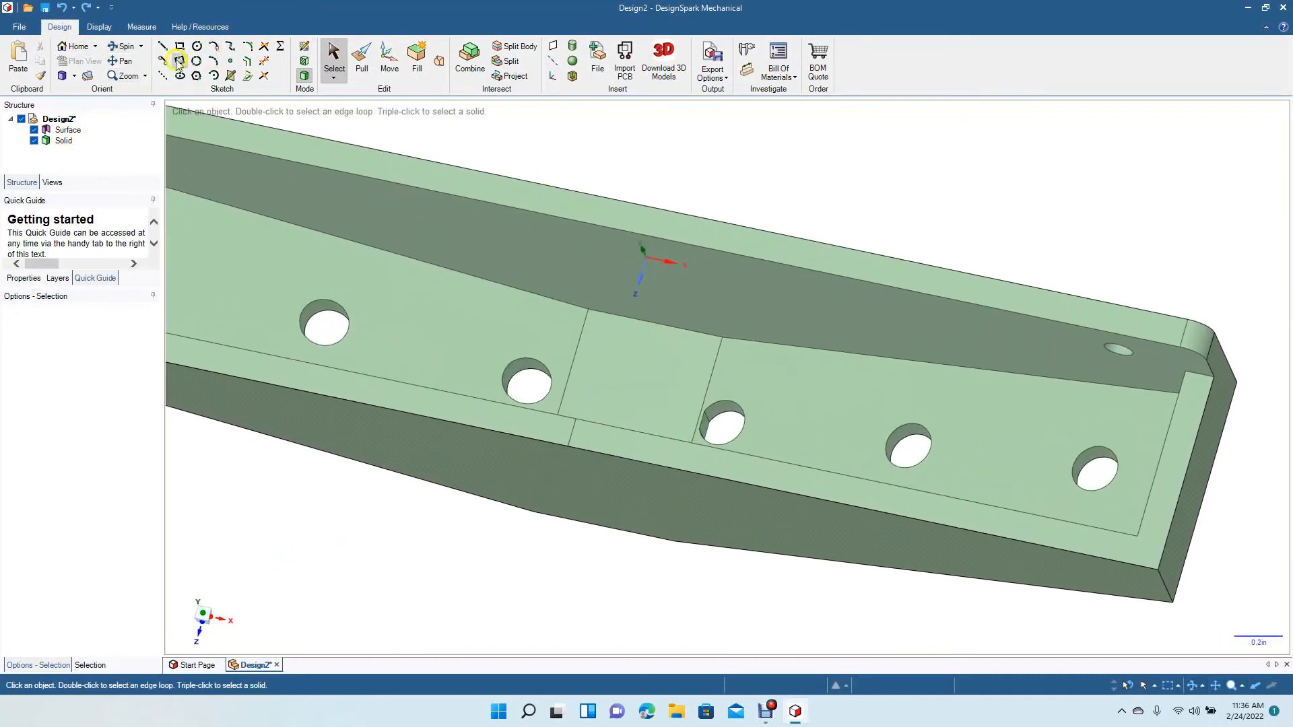
click(128, 62)
drag(375, 320, 545, 362)
click(361, 59)
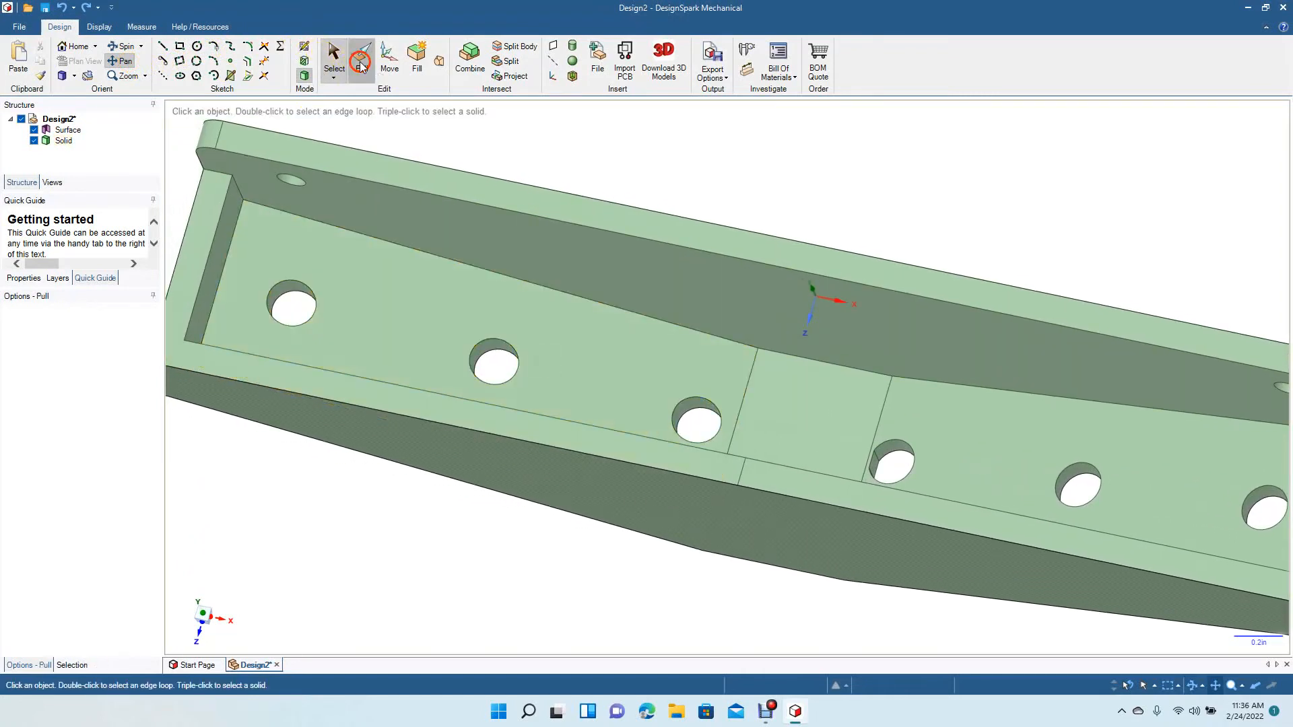
click(351, 234)
double_click(353, 236)
double_click(353, 236)
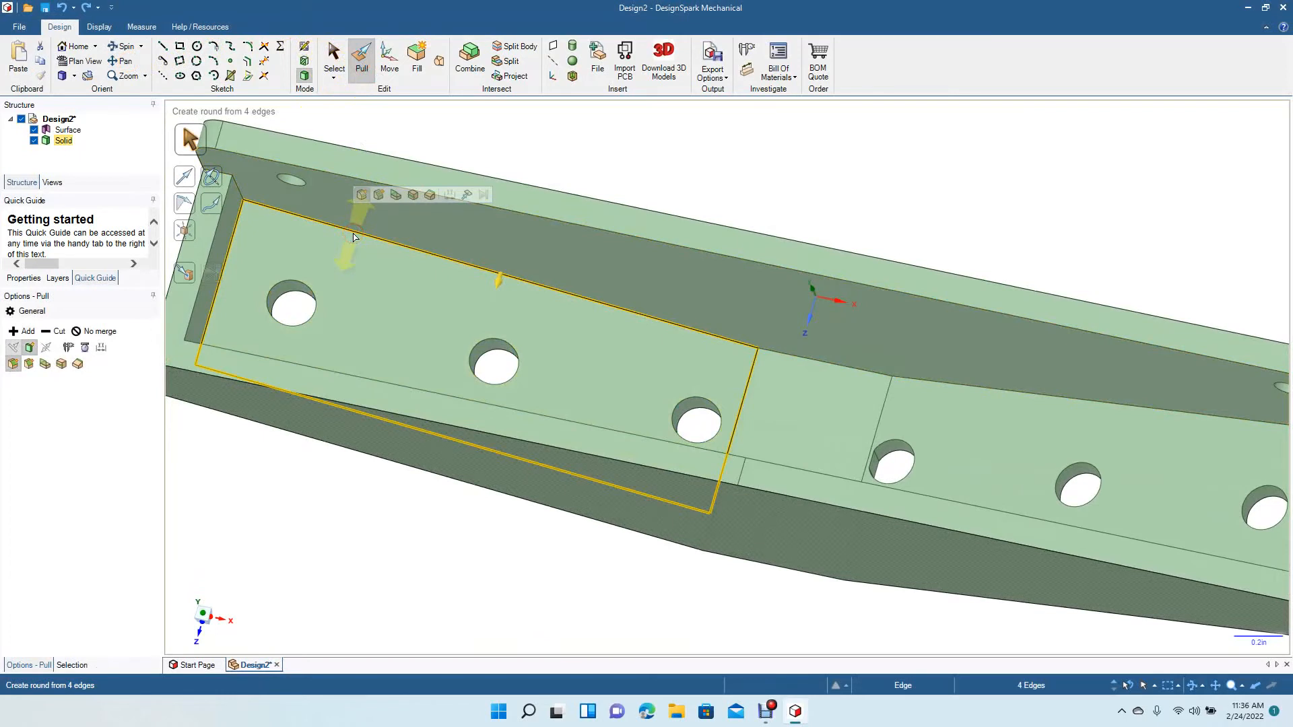
drag(353, 236, 355, 243)
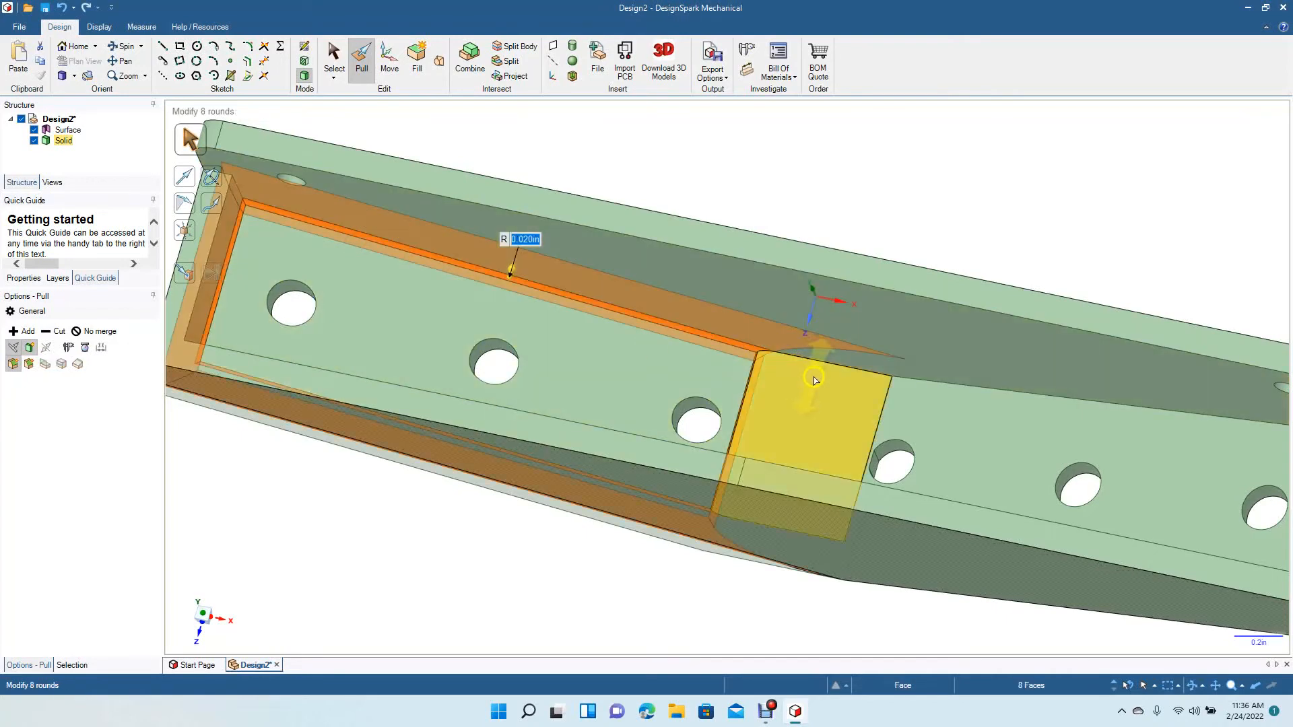
Round the back-plate edges of the centre floor section, at 0.020 in, and of the floor section holding the last three holes.
click(817, 363)
drag(816, 364, 816, 370)
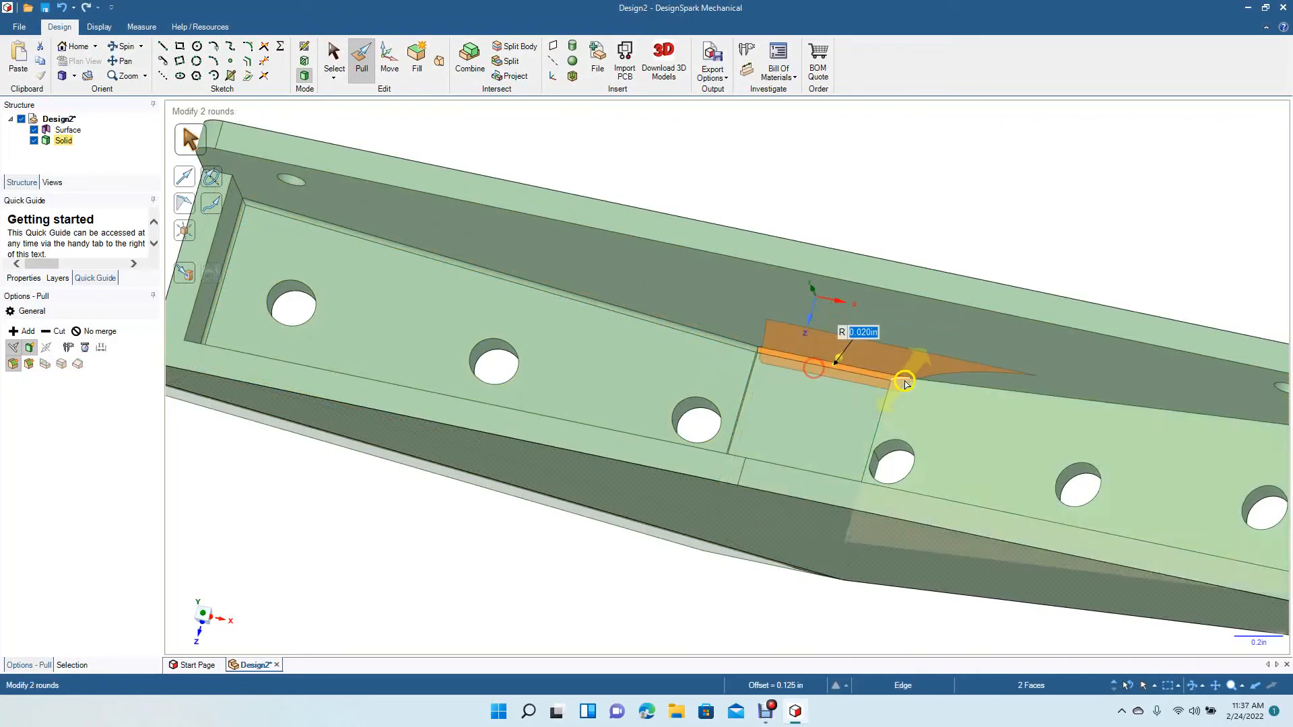
click(940, 389)
click(1007, 251)
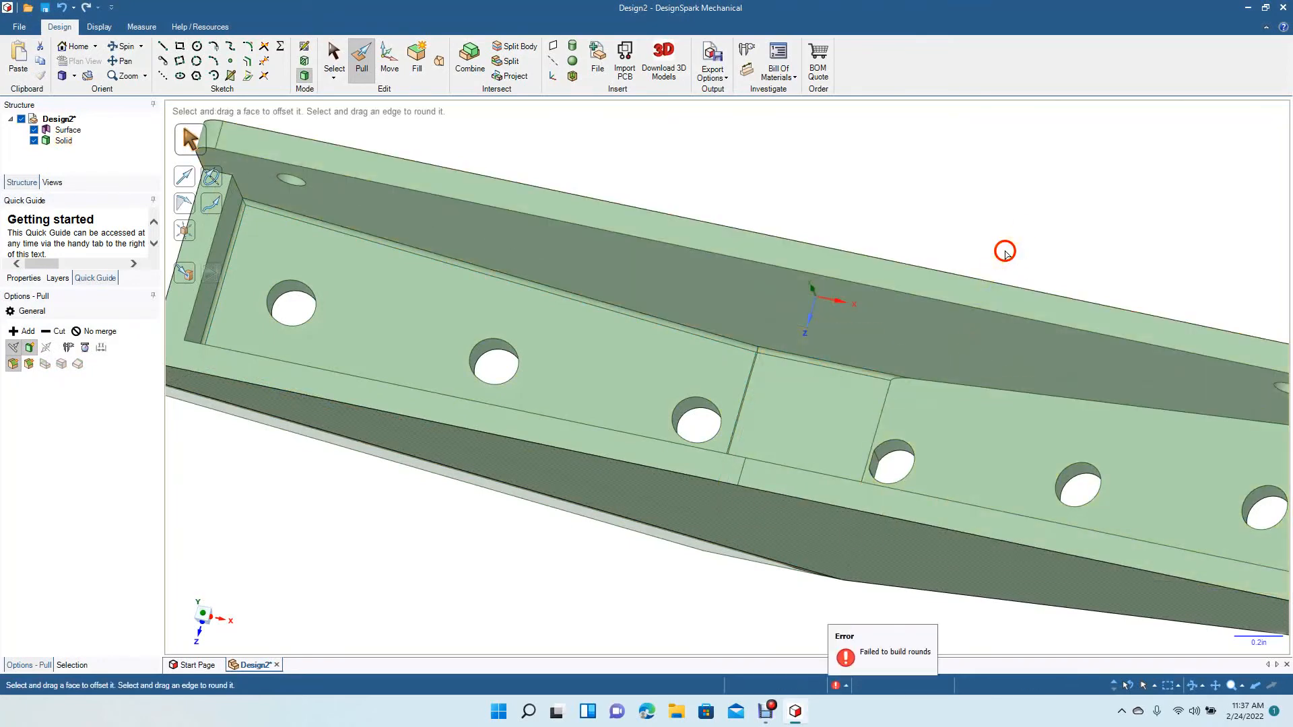
mouse_move(952, 385)
mouse_down()
mouse_move(946, 399)
mouse_move(932, 390)
mouse_up()
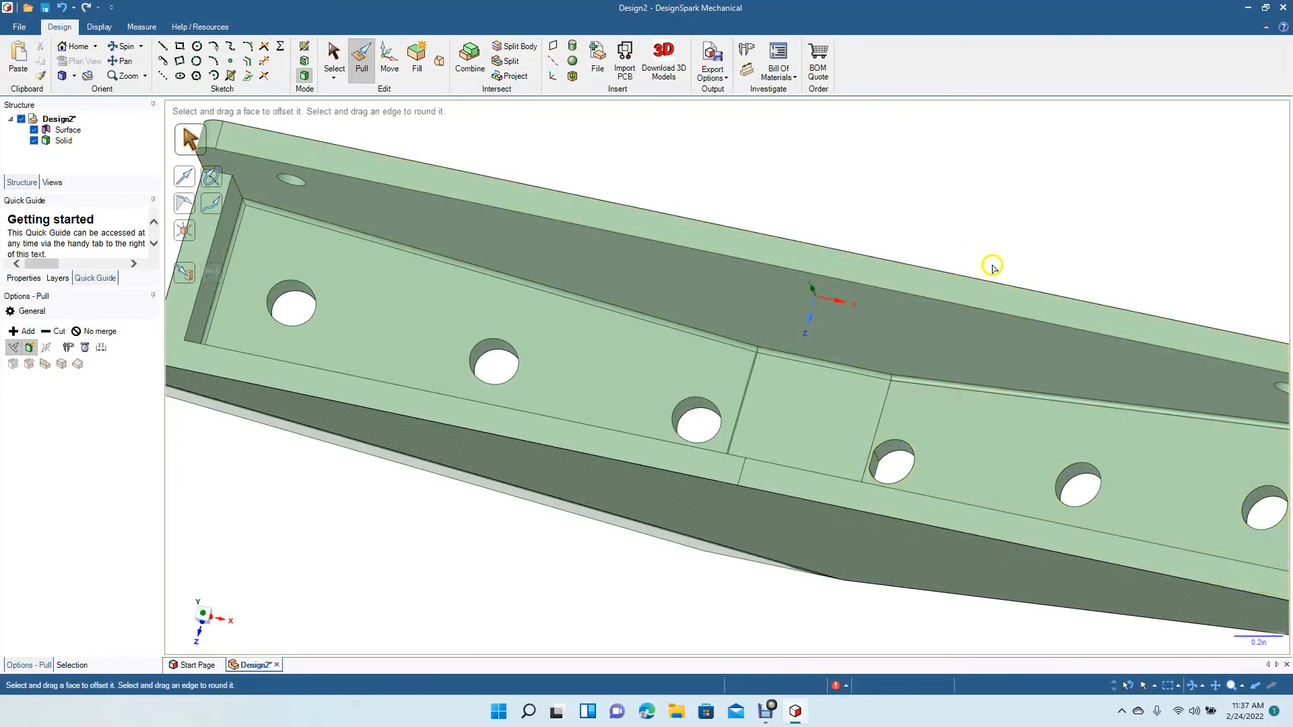
Round the inner edges where the front wall meets the centre floor section and the section with the last three holes.
click(121, 45)
drag(350, 278, 318, 346)
click(371, 74)
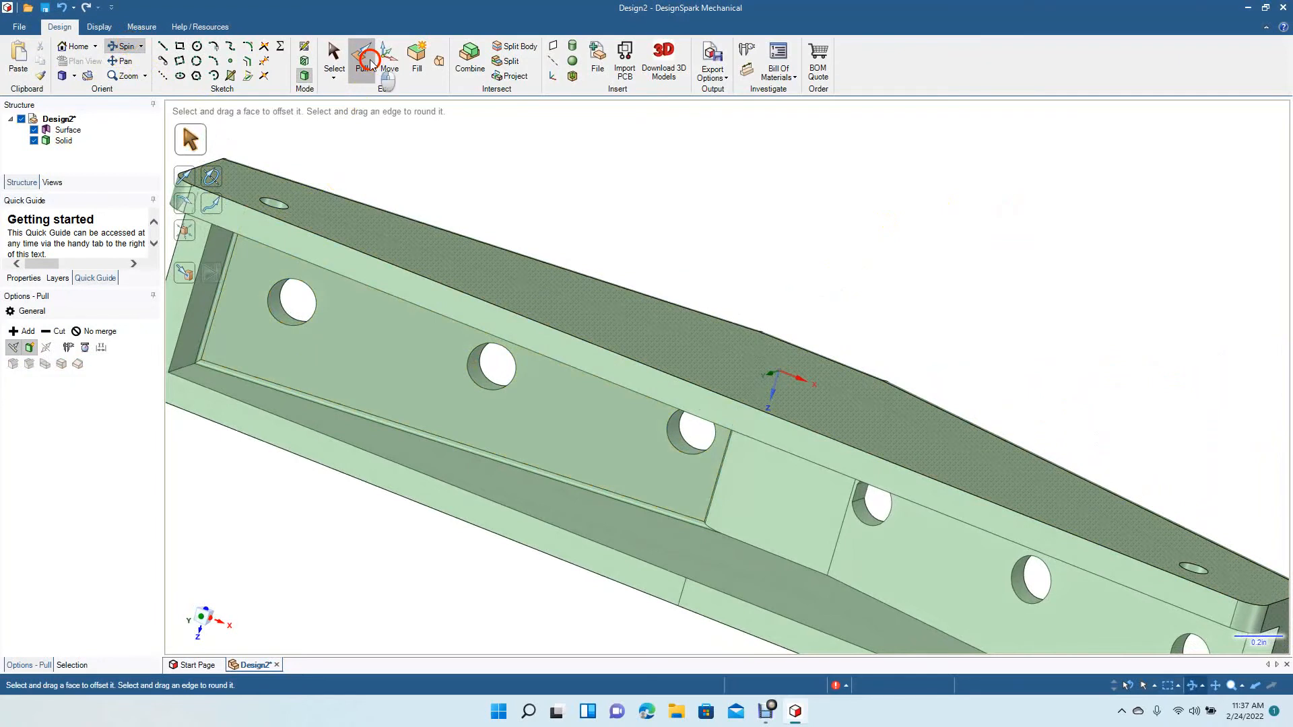
click(737, 543)
drag(738, 544, 738, 533)
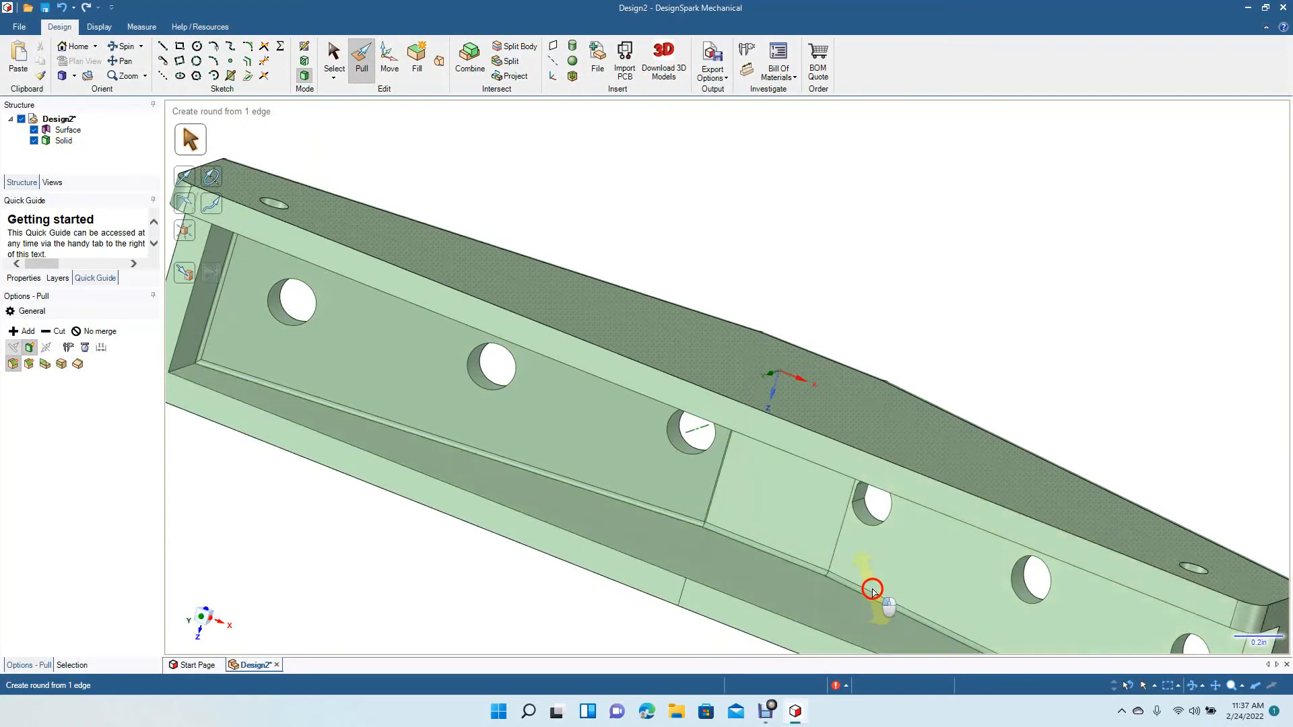
click(872, 590)
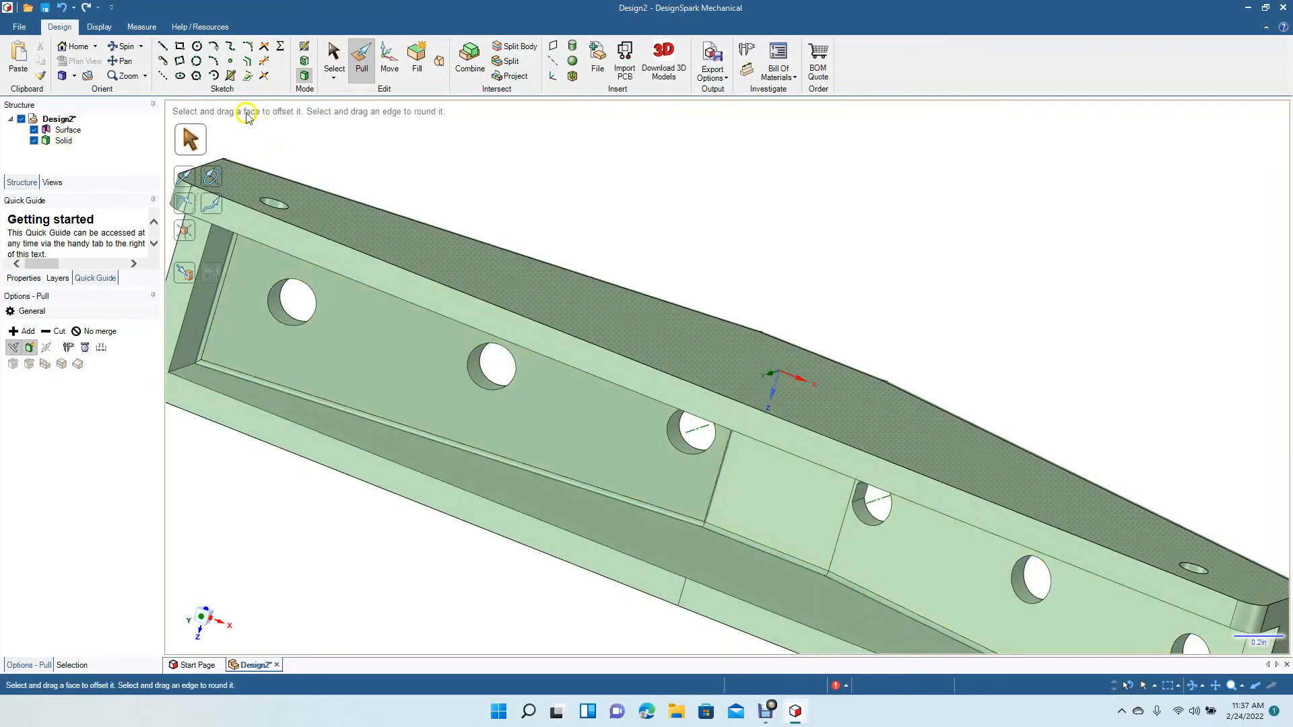
Round the inner edge where the floor meets the end wall beside the sixth hole.
click(121, 61)
drag(453, 344, 333, 226)
click(122, 61)
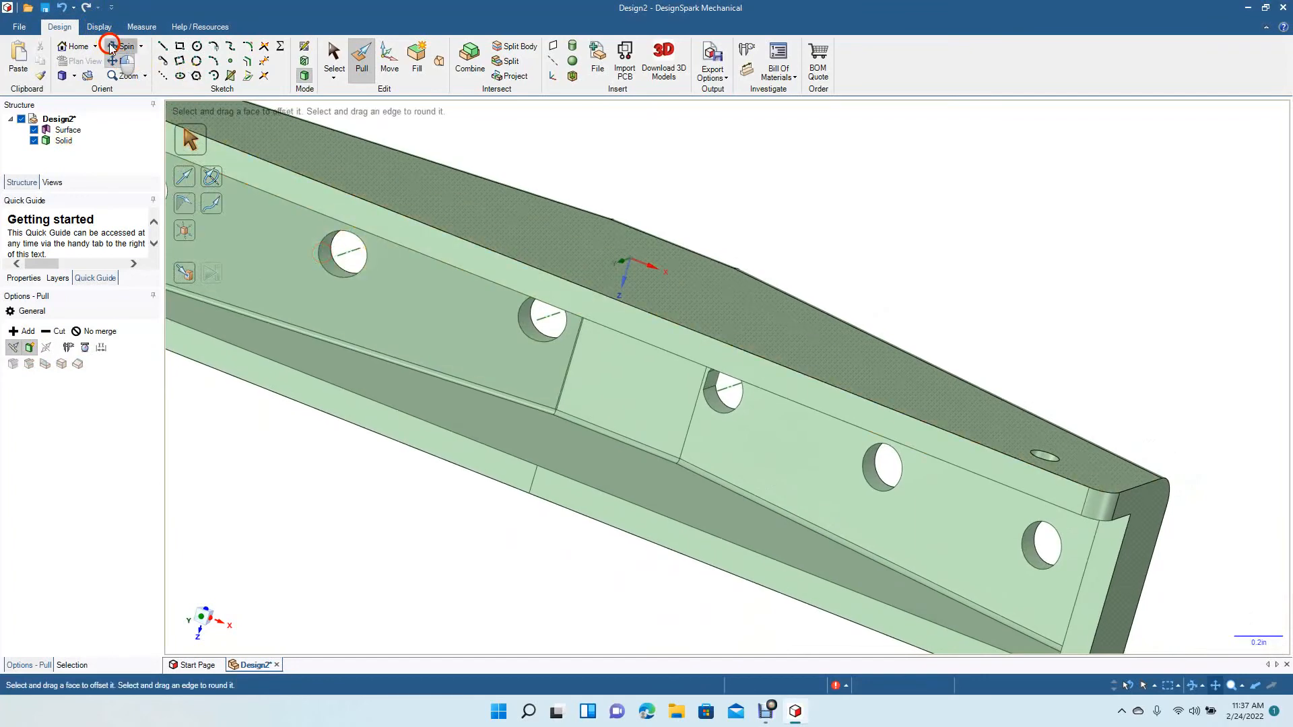
click(396, 363)
middle_drag(416, 384, 494, 370)
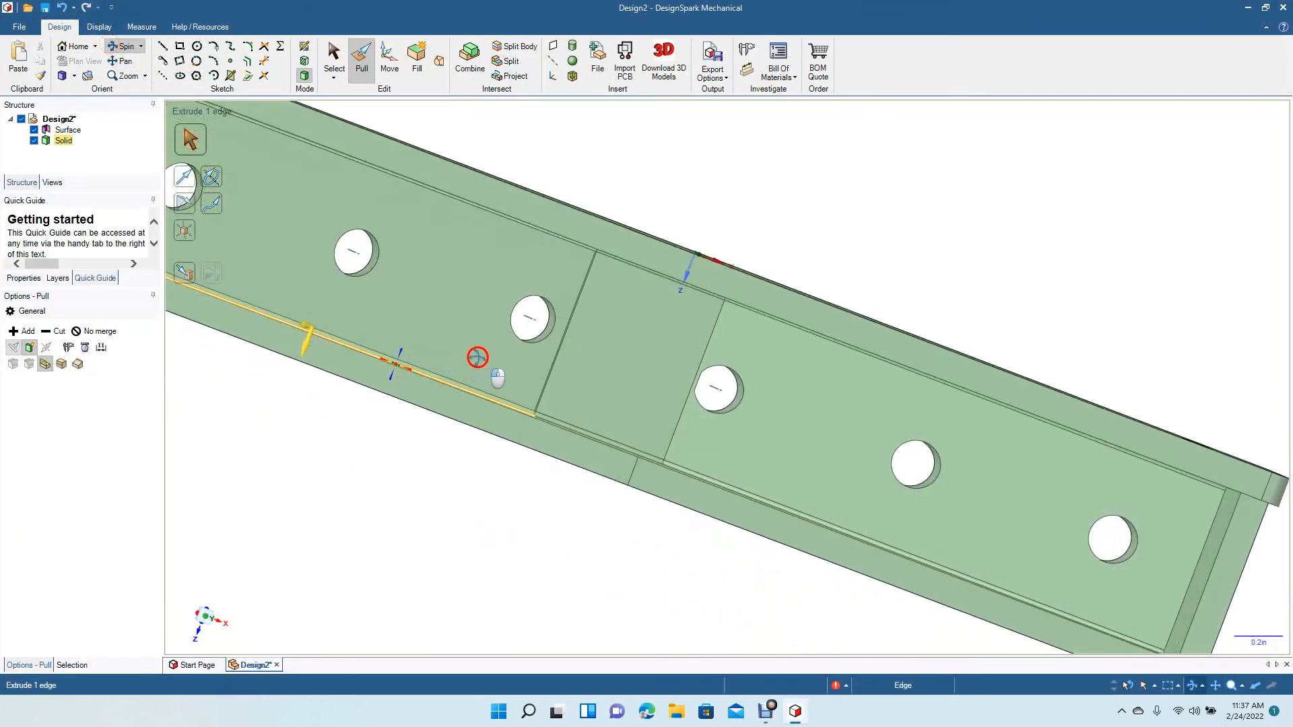
click(364, 103)
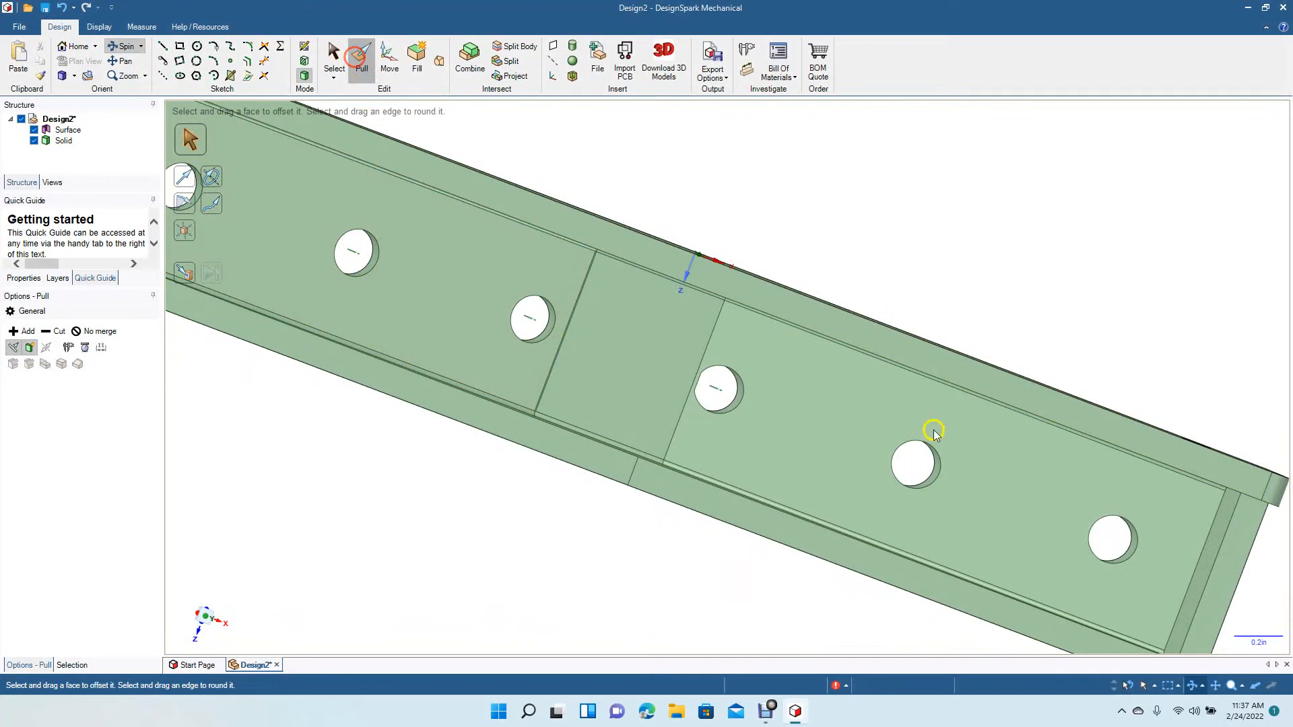
click(1189, 593)
drag(1189, 588, 1174, 586)
click(940, 312)
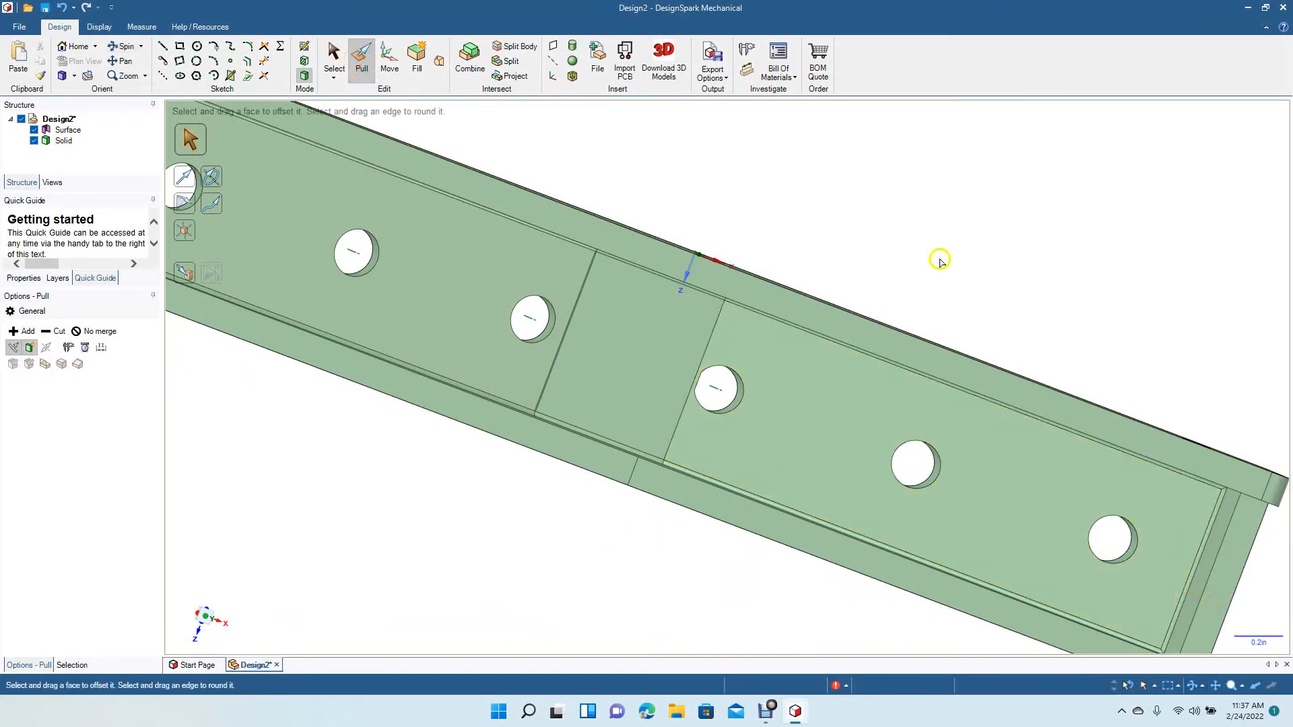
Round the five-edge chain along the back plate's inner outline, including its rounded corners.
click(127, 46)
drag(346, 387, 315, 346)
click(353, 54)
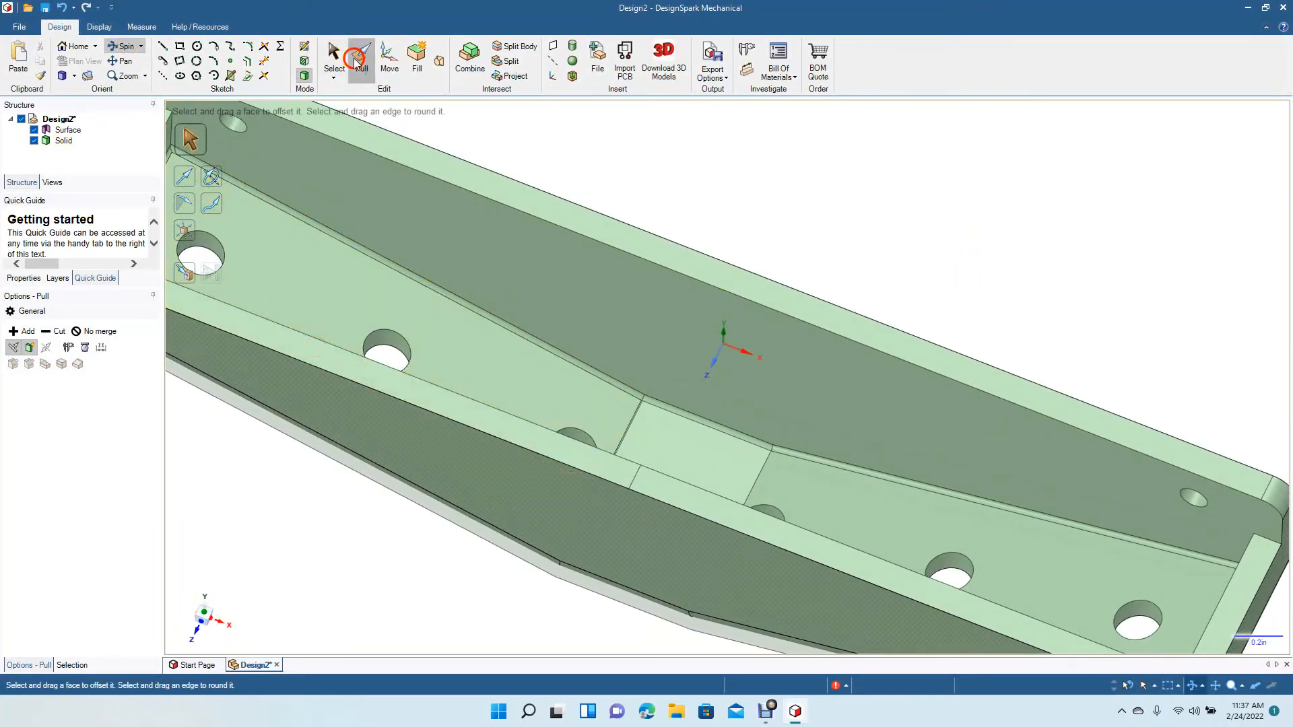
click(460, 188)
double_click(461, 188)
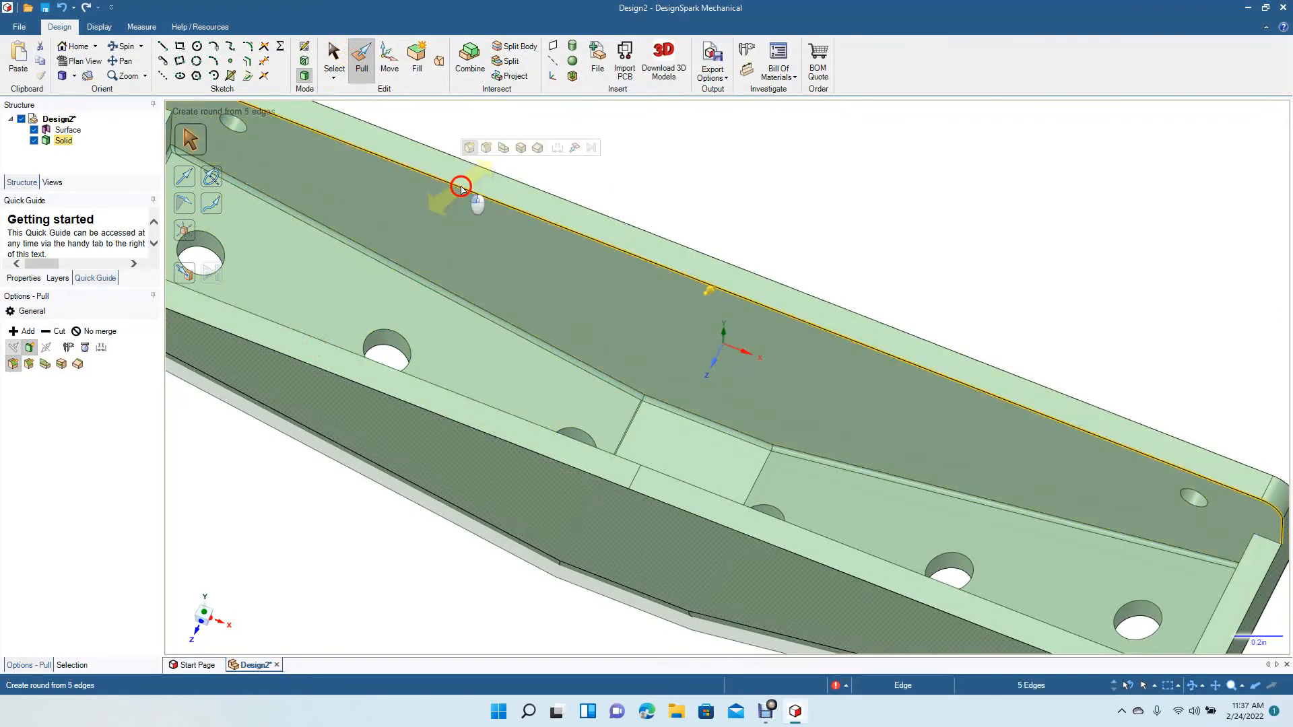
drag(461, 190, 511, 241)
click(623, 186)
click(396, 202)
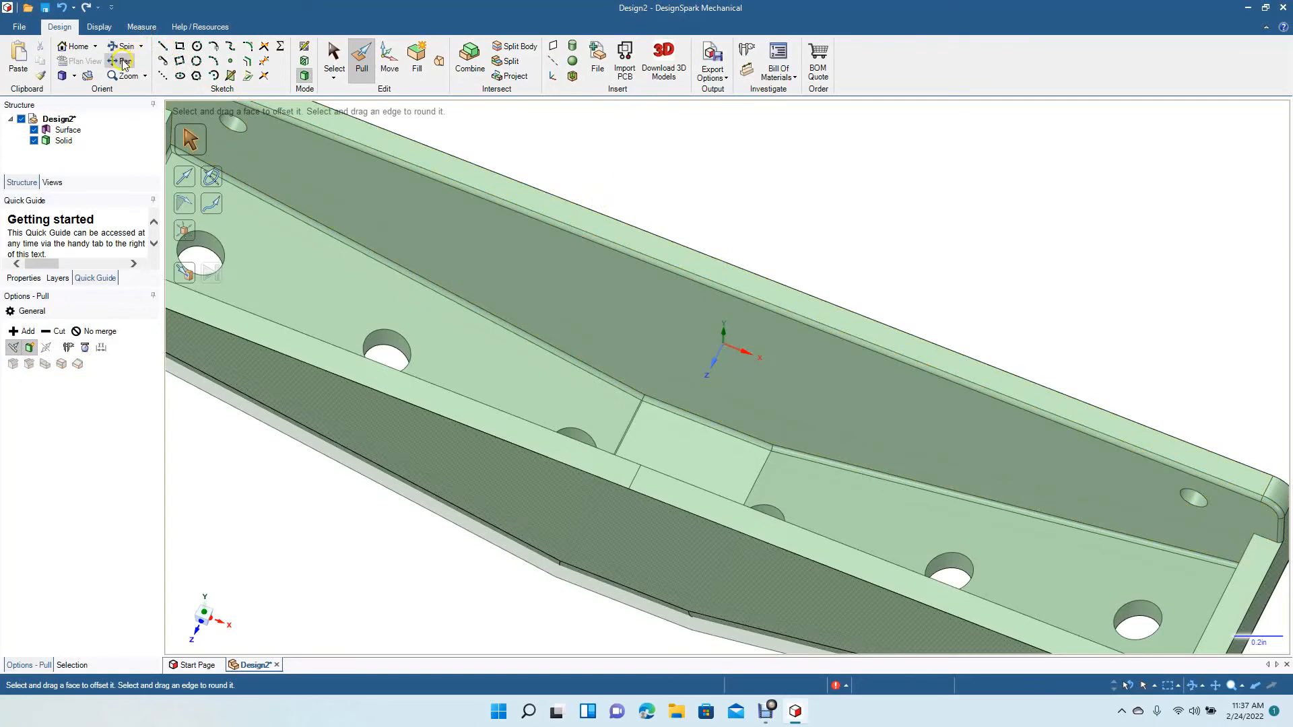
Round the seven-edge loop of the wall rim that runs around the first-hole end and along the front.
click(122, 60)
drag(268, 194, 436, 251)
click(360, 57)
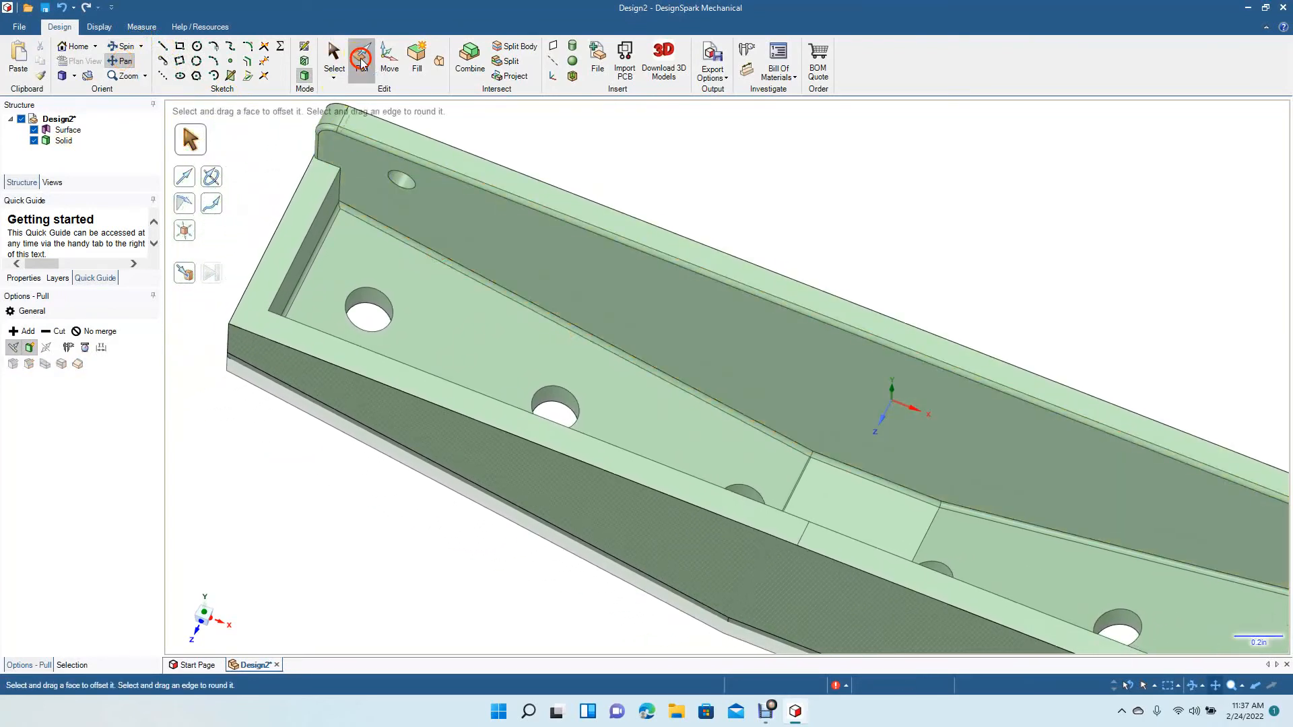
click(249, 283)
double_click(250, 283)
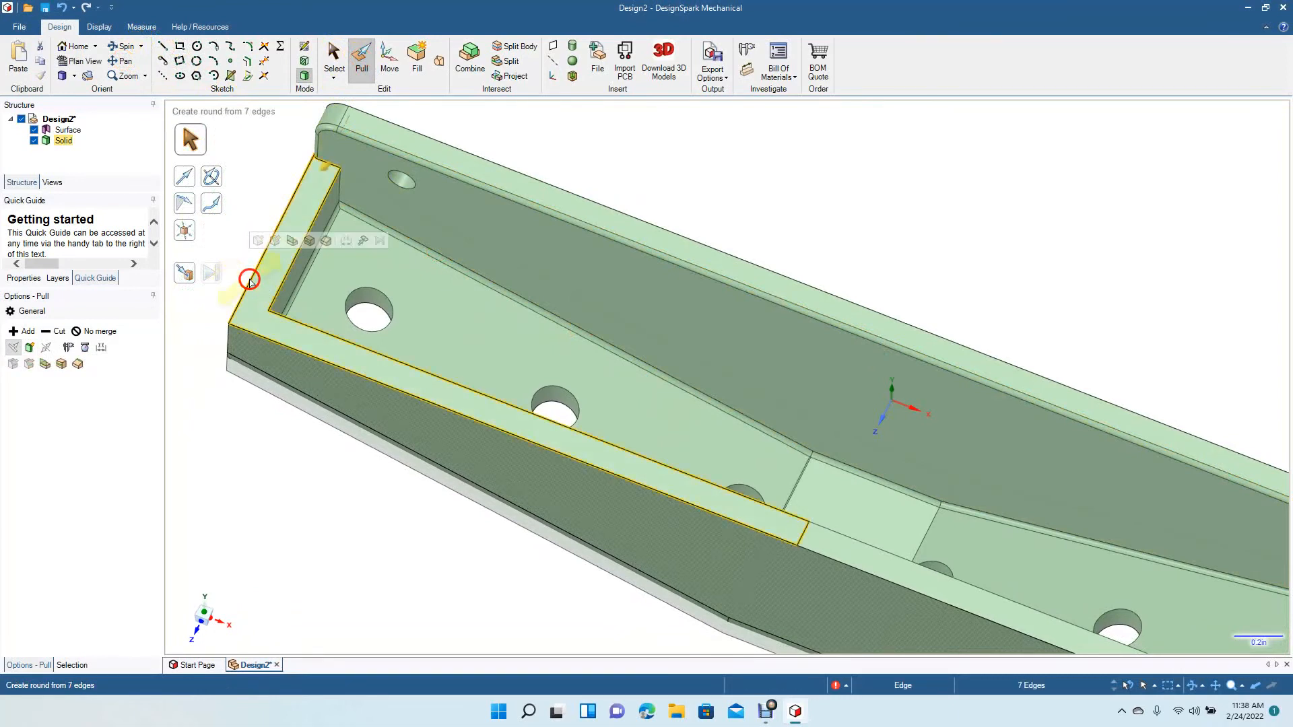
drag(247, 281, 245, 282)
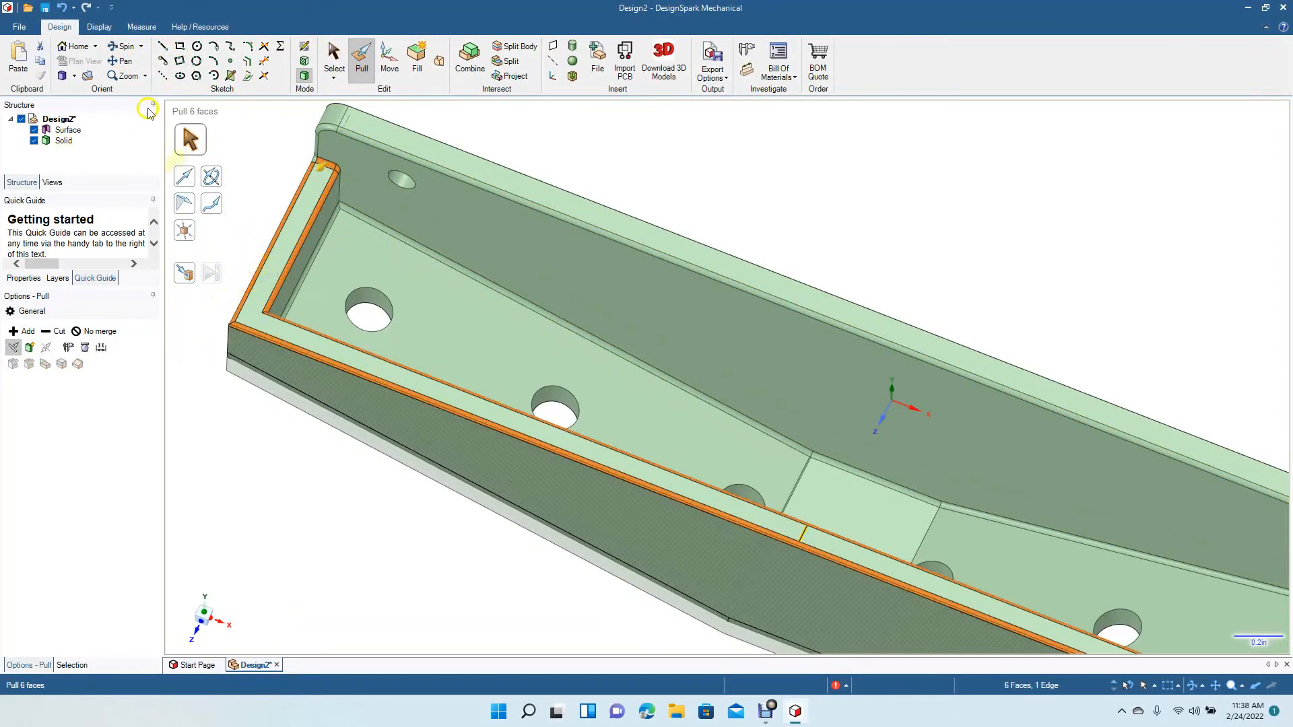
Round the inner rim edge of the end wall beside the sixth hole.
click(124, 61)
drag(404, 289, 187, 201)
drag(567, 344, 312, 280)
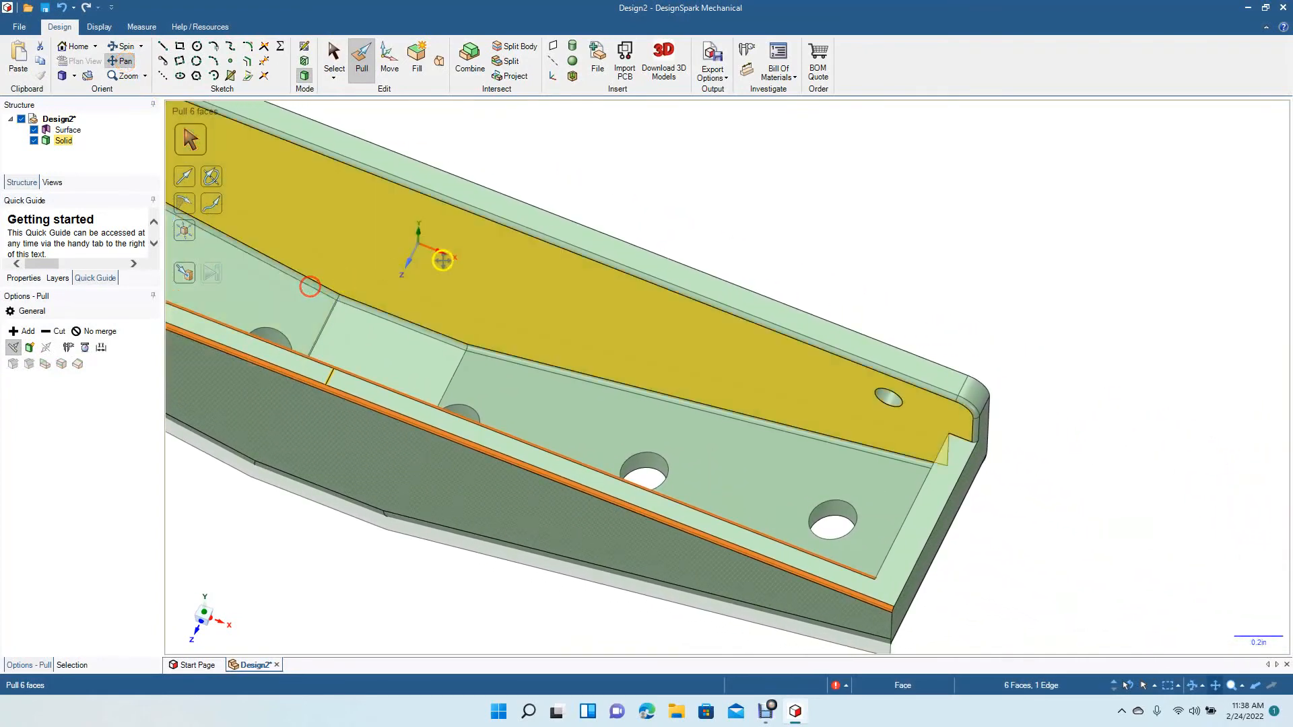
click(362, 58)
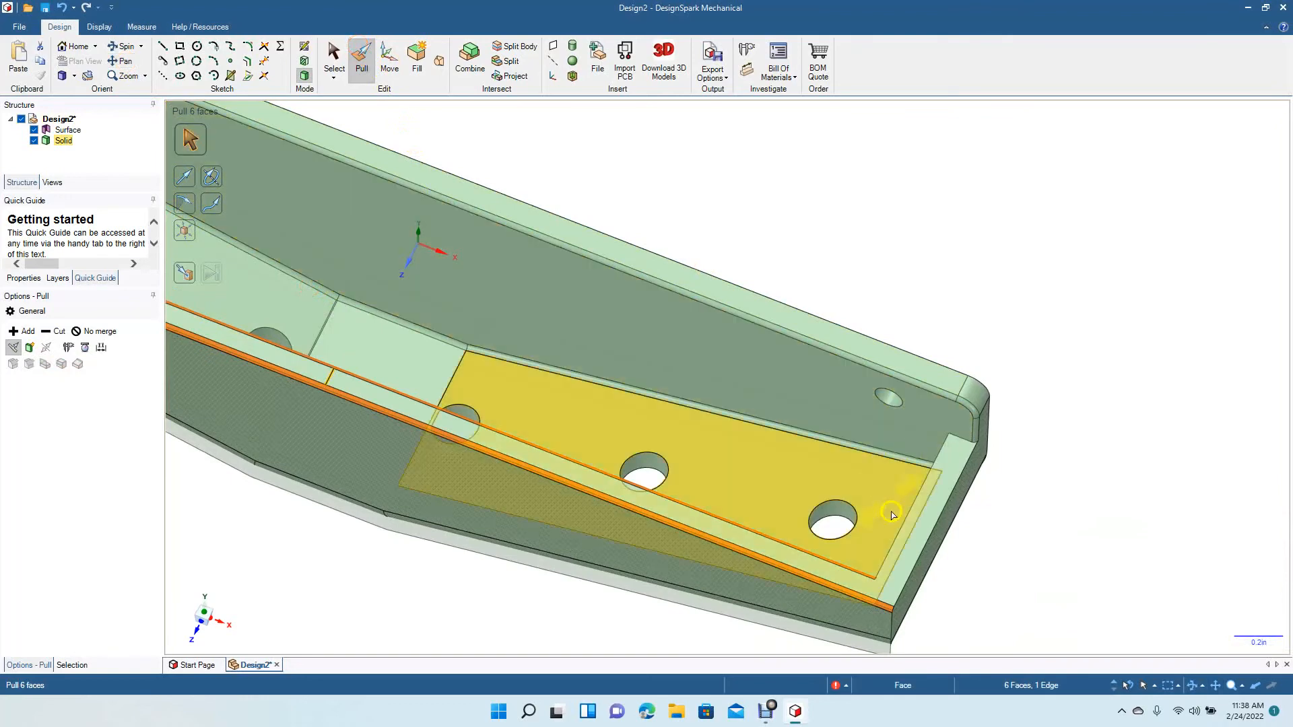
click(1078, 523)
click(895, 544)
drag(896, 544, 910, 562)
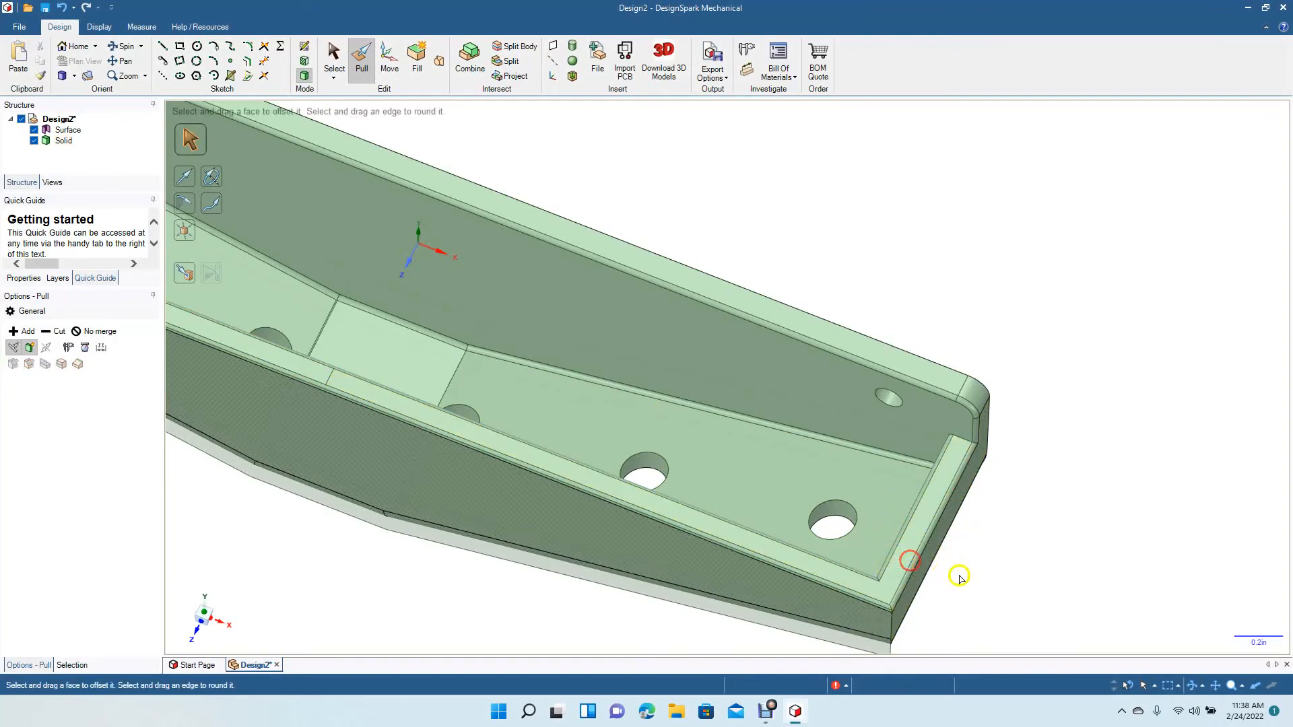
click(330, 200)
Delete the leftover flat surface body lying over the holder's front wall.
click(74, 76)
click(86, 125)
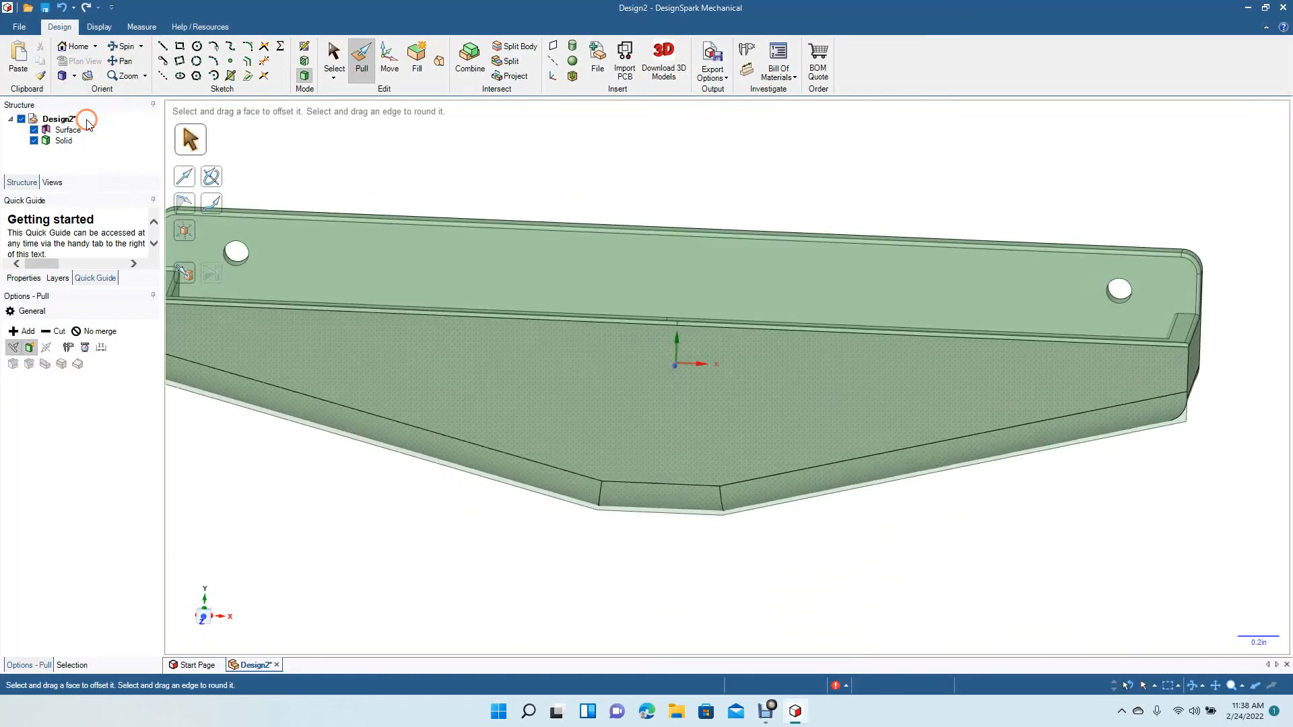
click(225, 396)
click(214, 397)
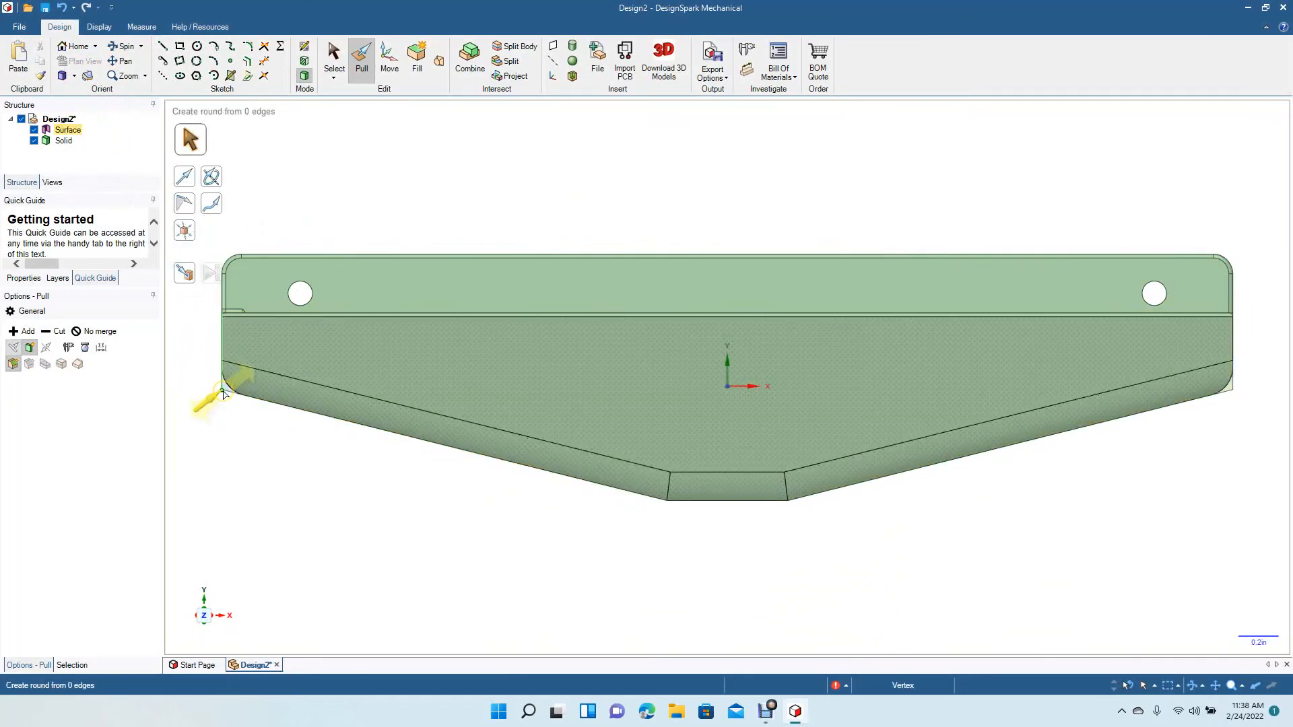
click(115, 46)
drag(260, 169, 317, 193)
click(328, 383)
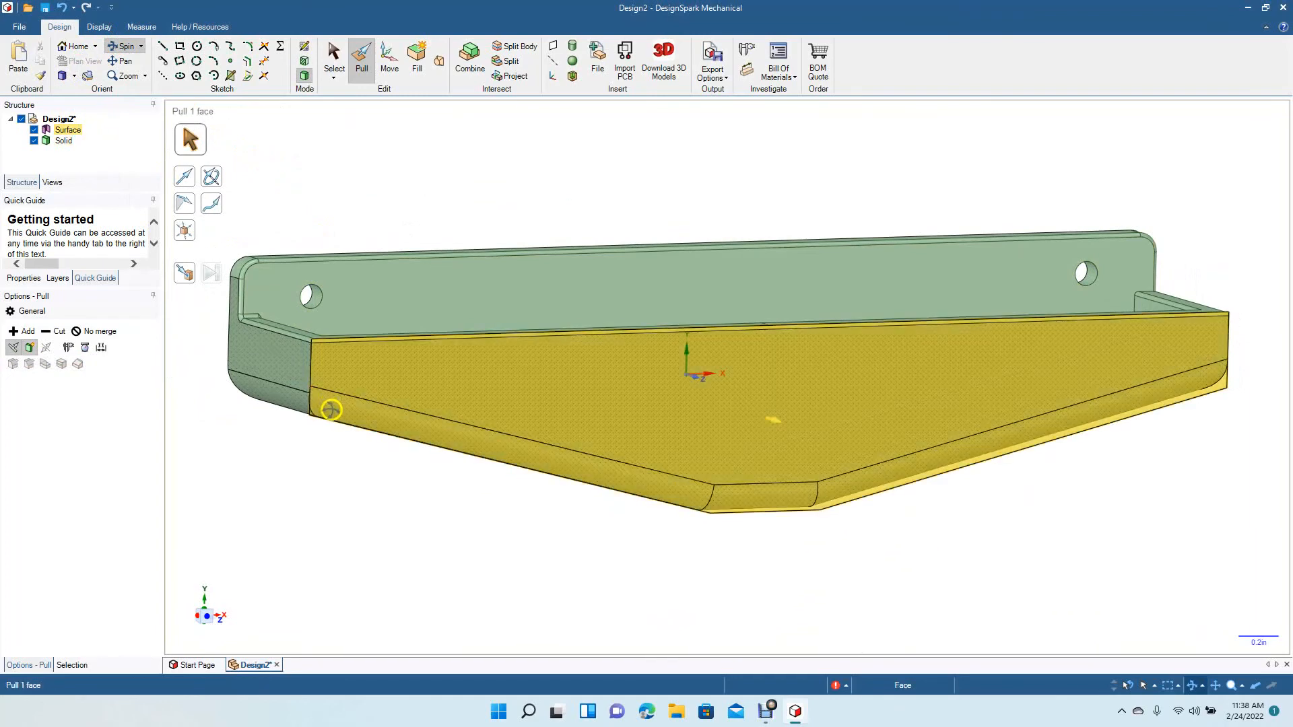
key(Escape)
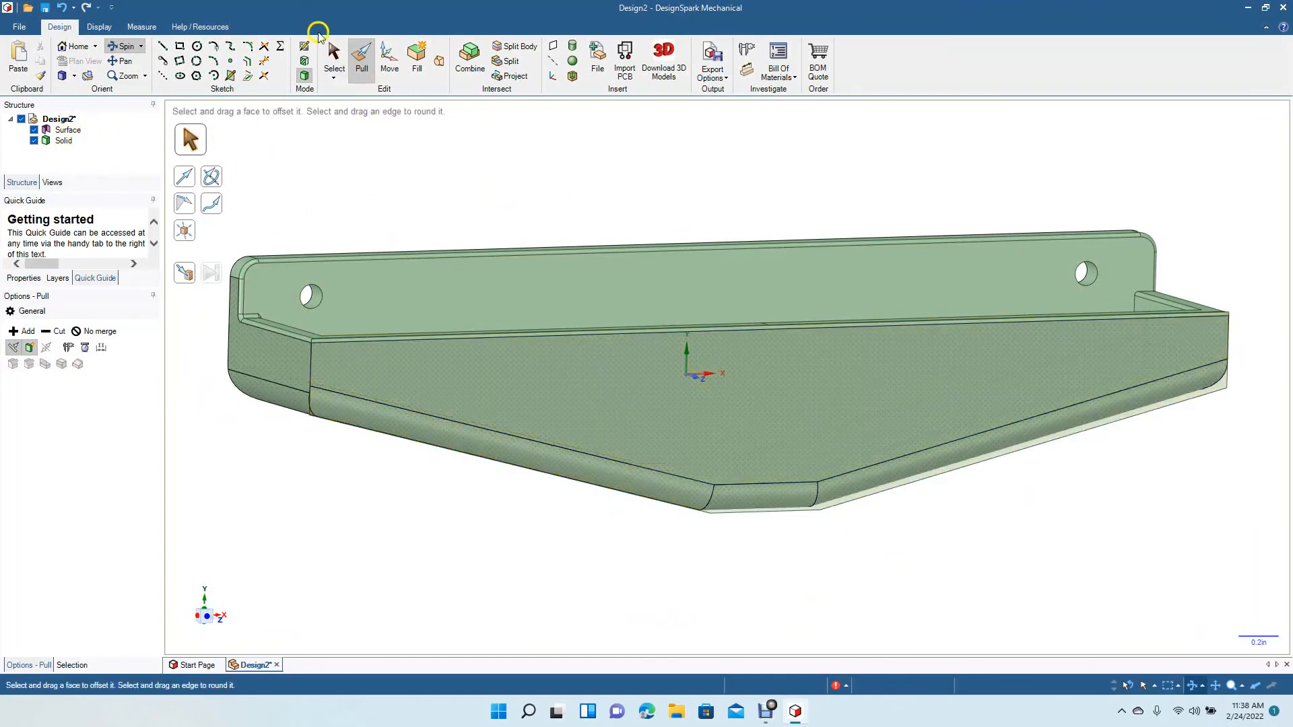
click(334, 57)
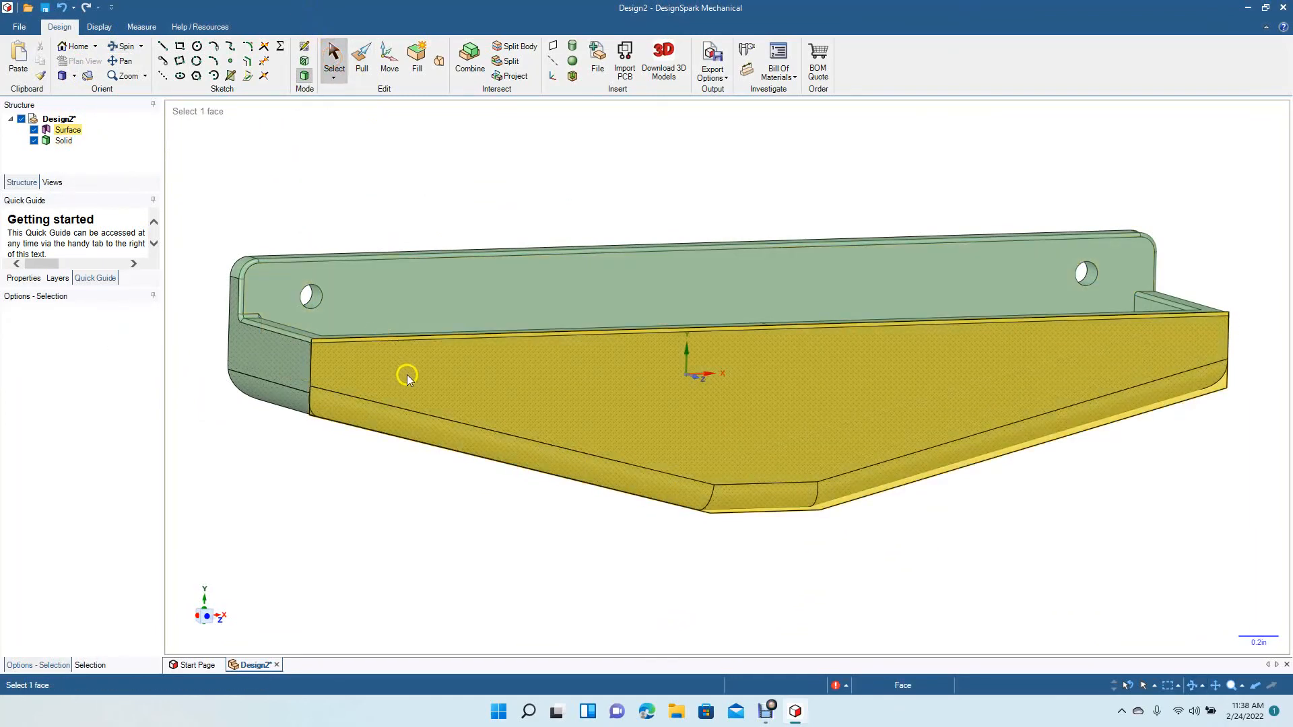
click(407, 377)
key(Delete)
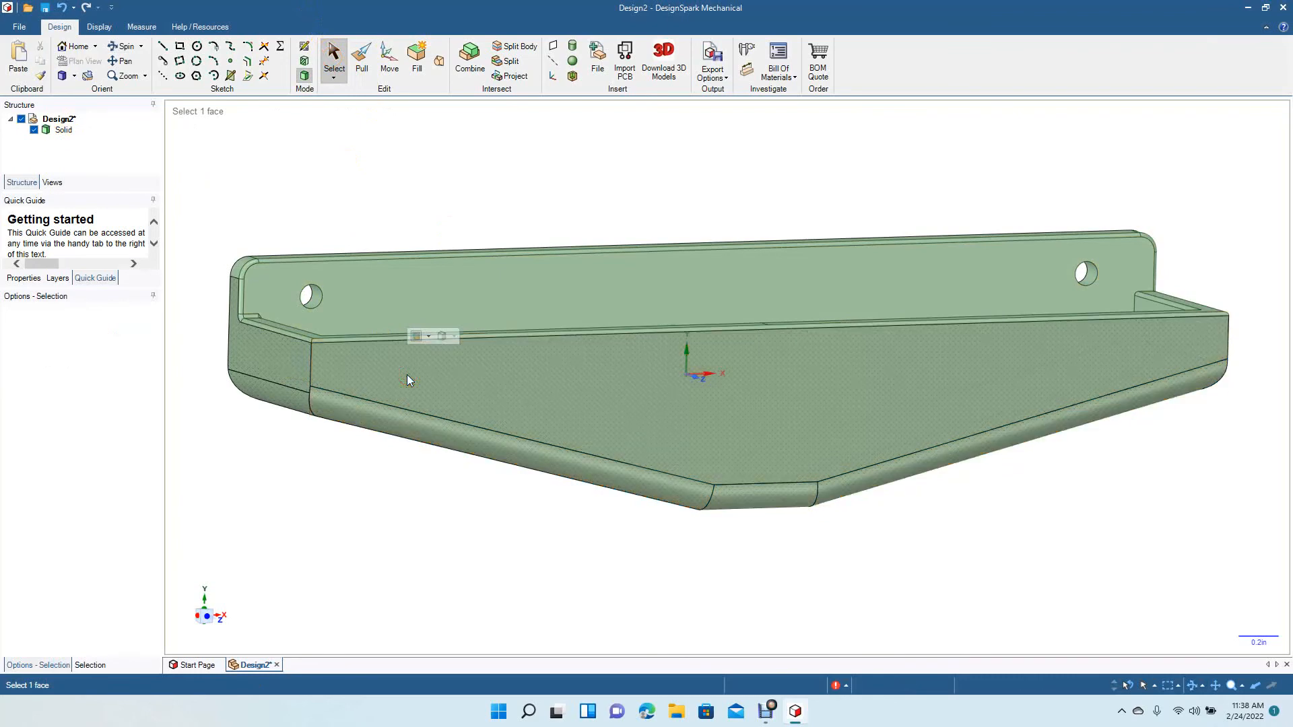
click(764, 524)
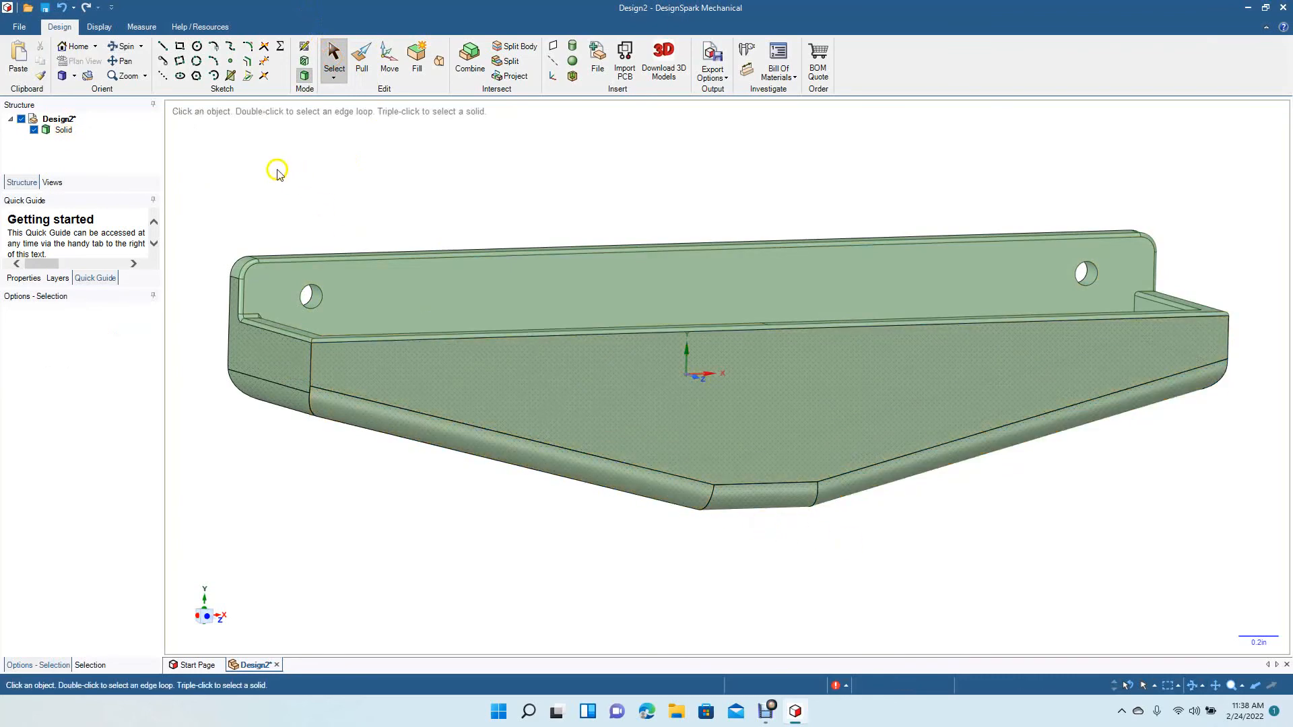
Try to modify the round along the front wall's lower sloped edge on the first-hole side.
click(128, 47)
drag(390, 424, 343, 422)
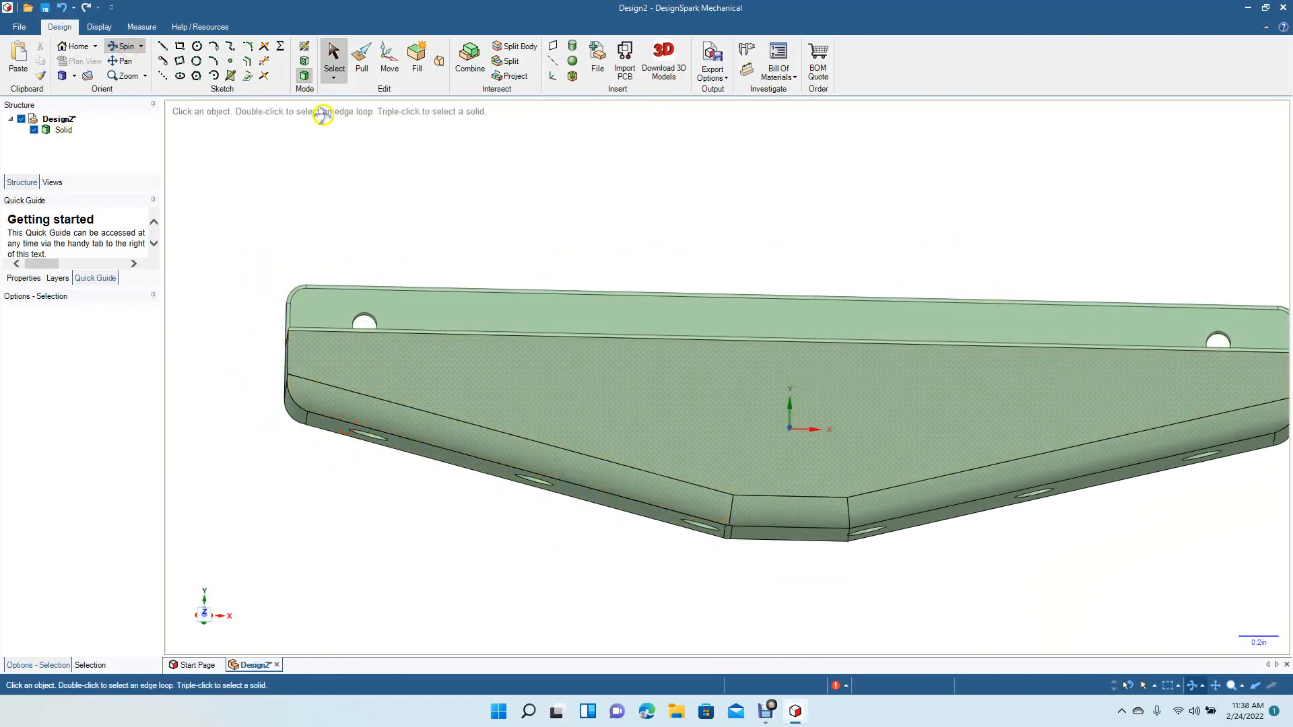
click(363, 52)
click(330, 397)
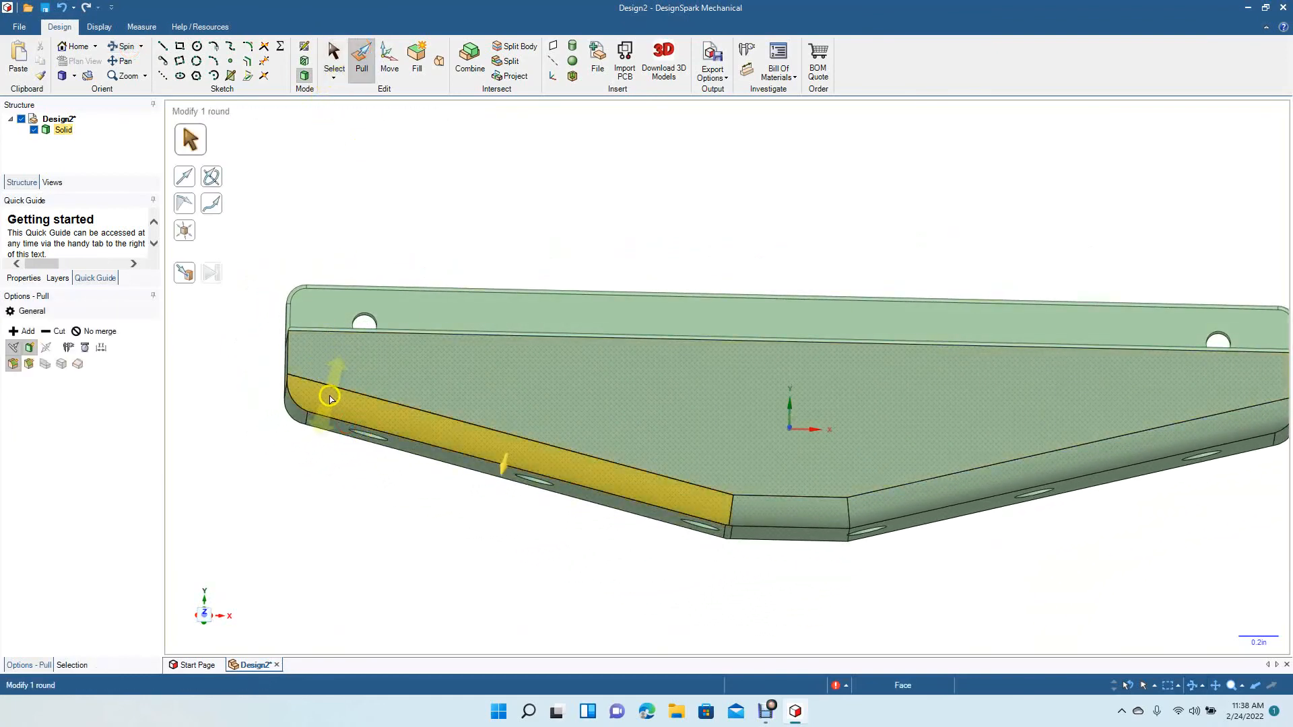
drag(318, 423, 375, 496)
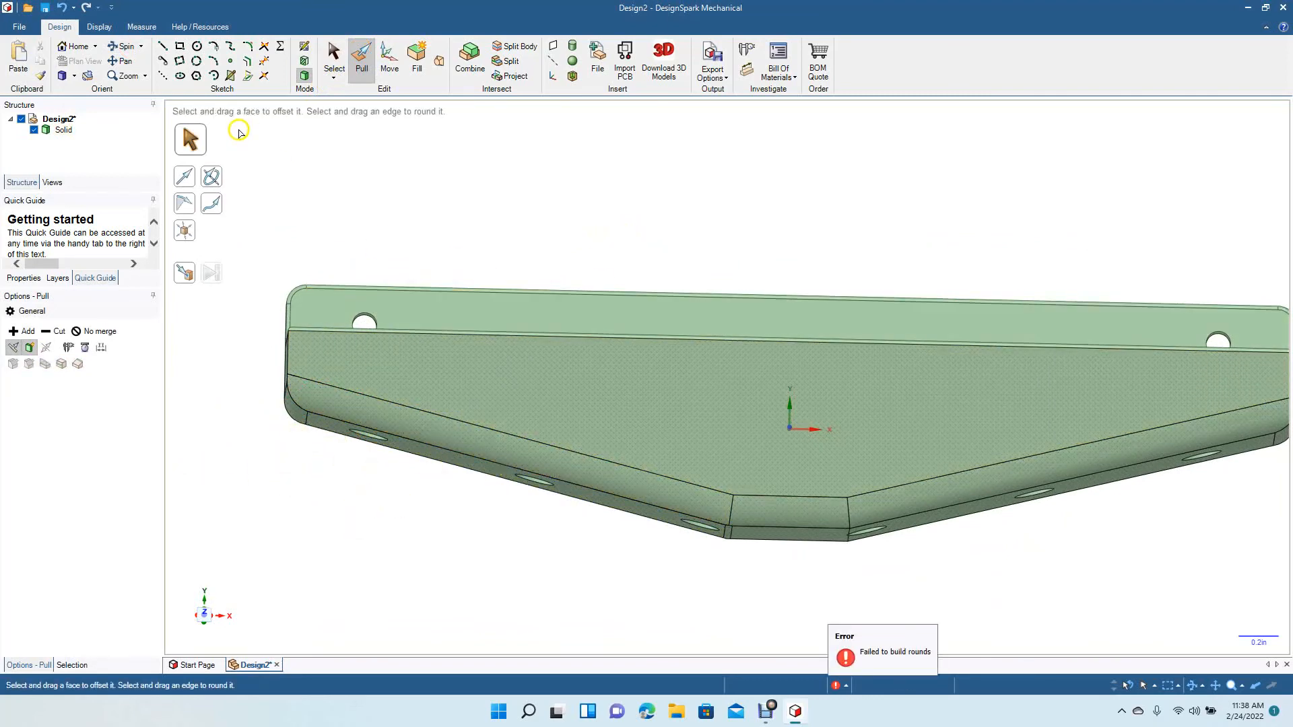
Round the outer vertical corner between the first-hole end wall and the front wall by about 0.03 in.
click(128, 47)
drag(274, 370, 347, 384)
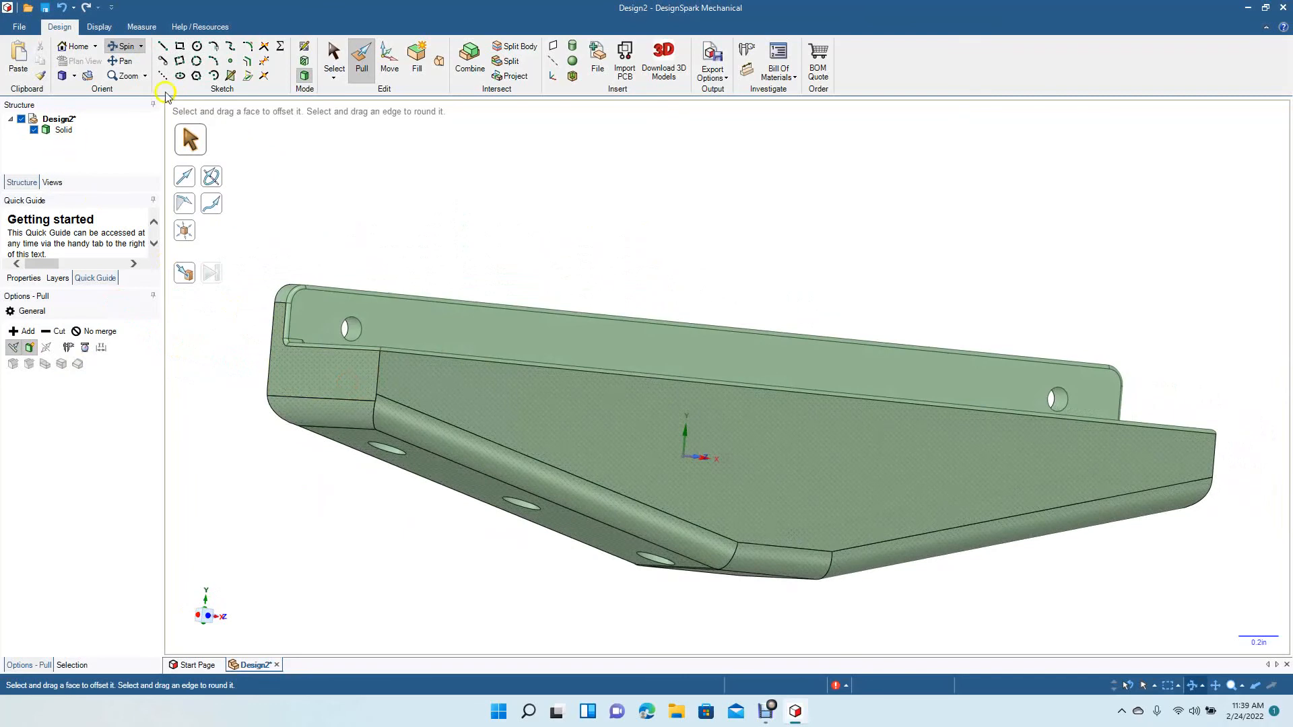
click(378, 377)
drag(379, 379, 385, 377)
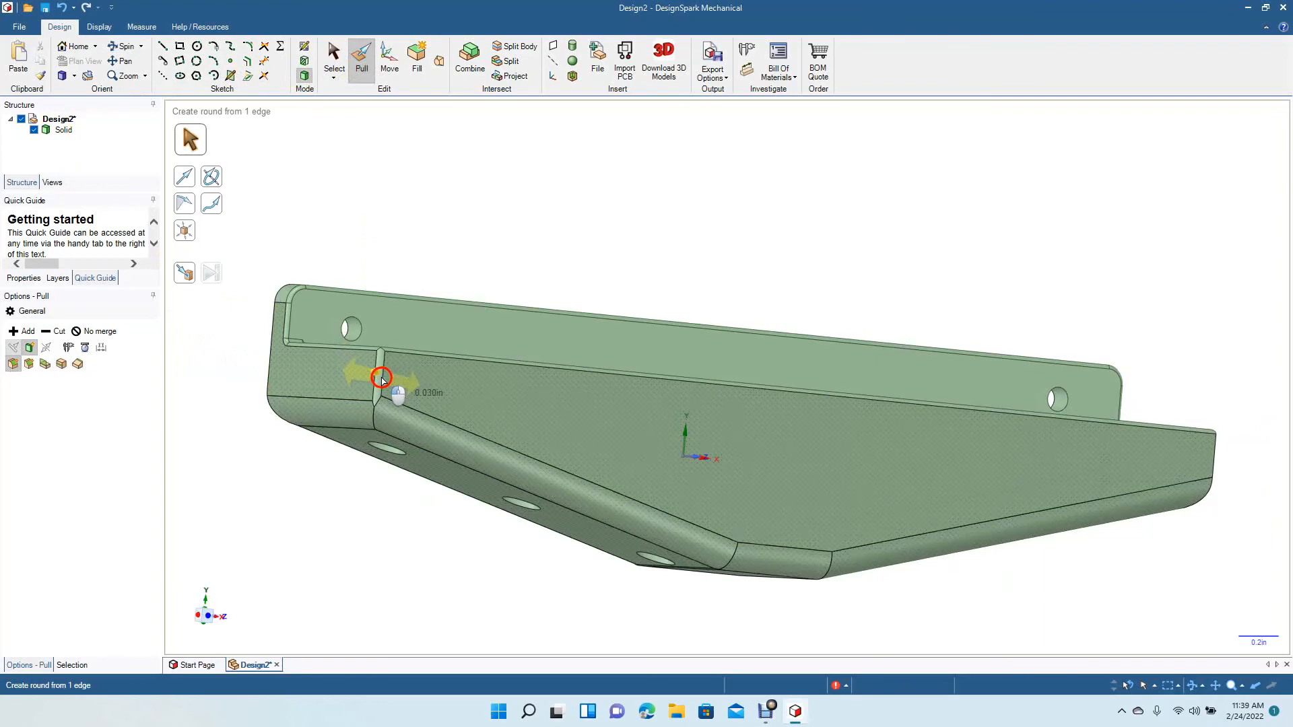
drag(381, 379, 381, 378)
click(882, 258)
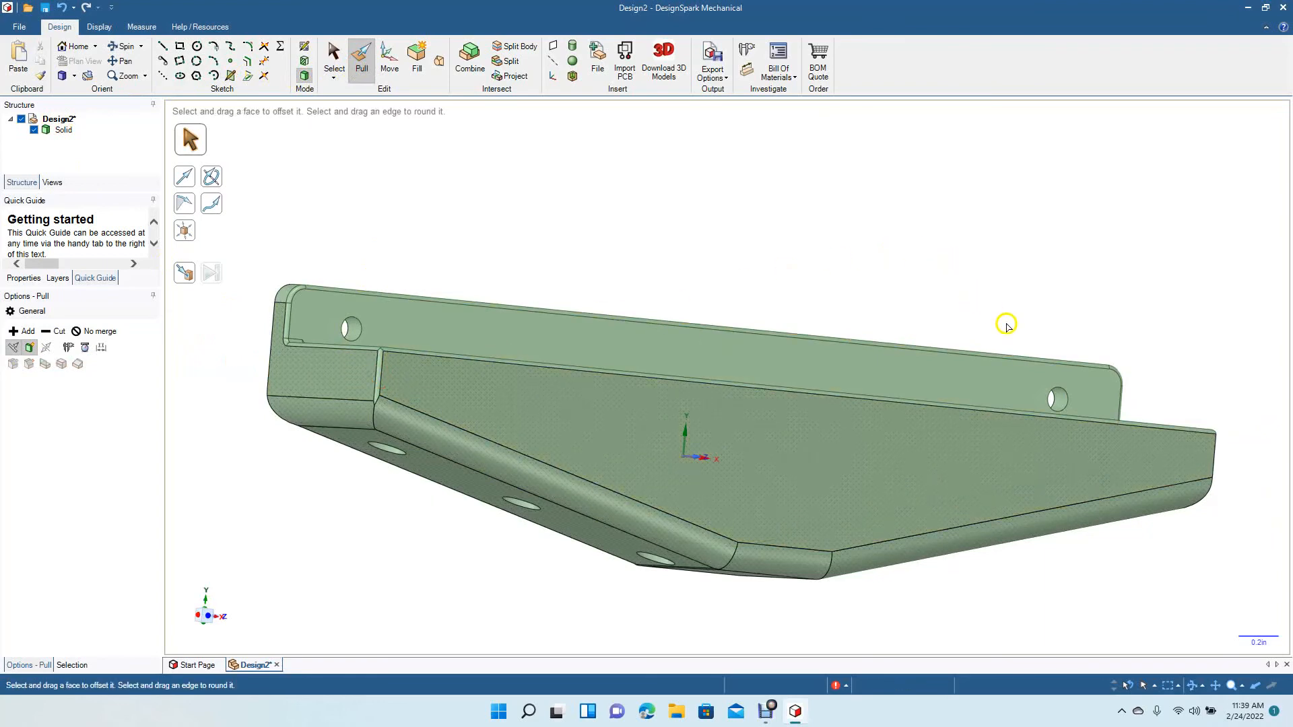
Round the outer vertical corner between the front wall and the end wall beside the sixth hole.
click(1186, 438)
click(1215, 466)
drag(1215, 466, 1204, 469)
Try rounding the front edges of the back plate's two mounting holes, using about 0.02 in on the first.
click(124, 47)
mouse_move(486, 206)
mouse_down()
mouse_move(392, 317)
mouse_move(416, 394)
mouse_move(447, 410)
mouse_move(505, 361)
mouse_move(494, 317)
mouse_move(615, 415)
mouse_move(661, 383)
mouse_move(609, 347)
mouse_move(485, 326)
mouse_move(456, 355)
mouse_move(450, 272)
mouse_move(410, 211)
mouse_move(465, 191)
mouse_move(491, 104)
mouse_move(568, 84)
mouse_move(487, 159)
mouse_move(494, 192)
mouse_up()
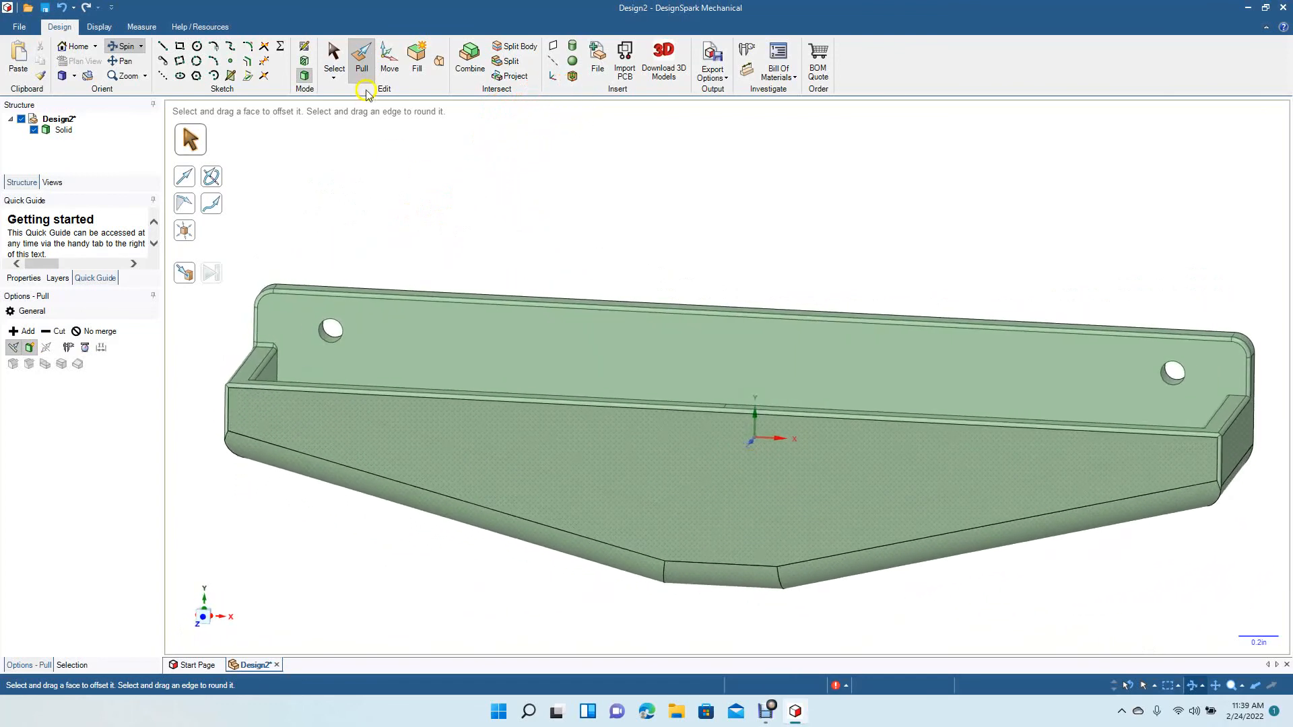
click(363, 60)
click(328, 326)
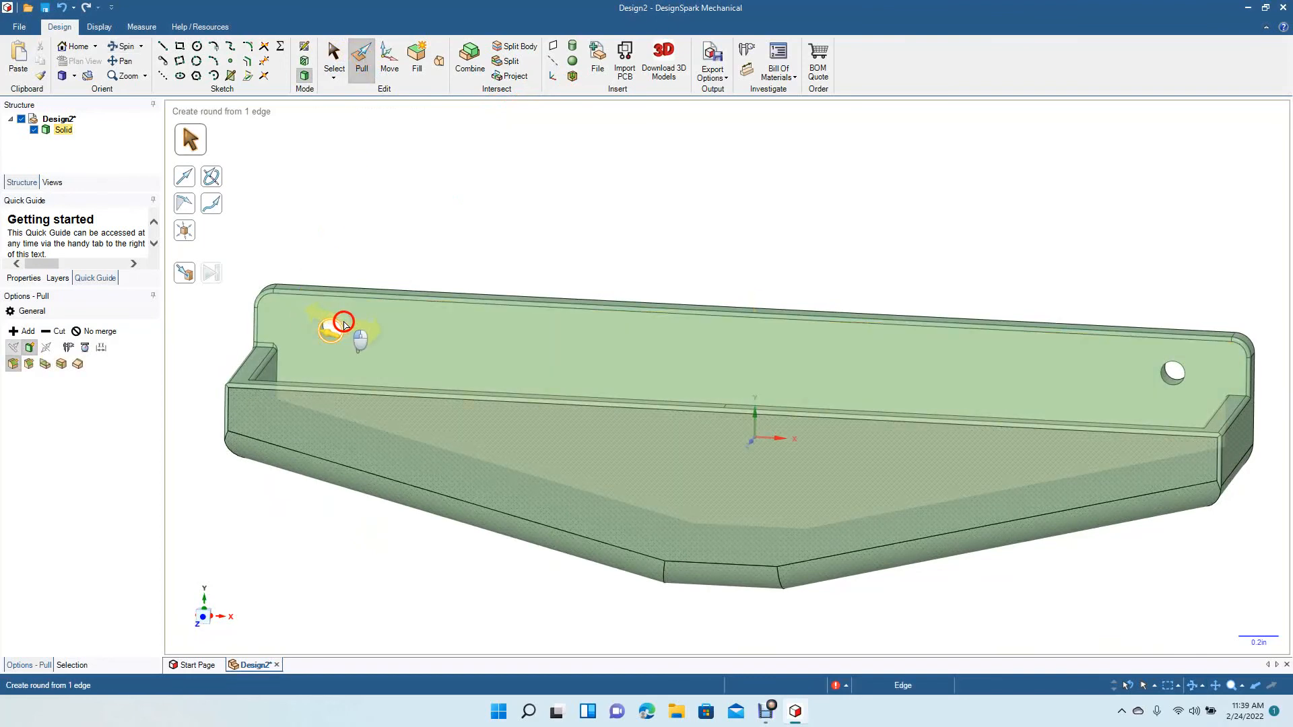
drag(347, 325, 334, 311)
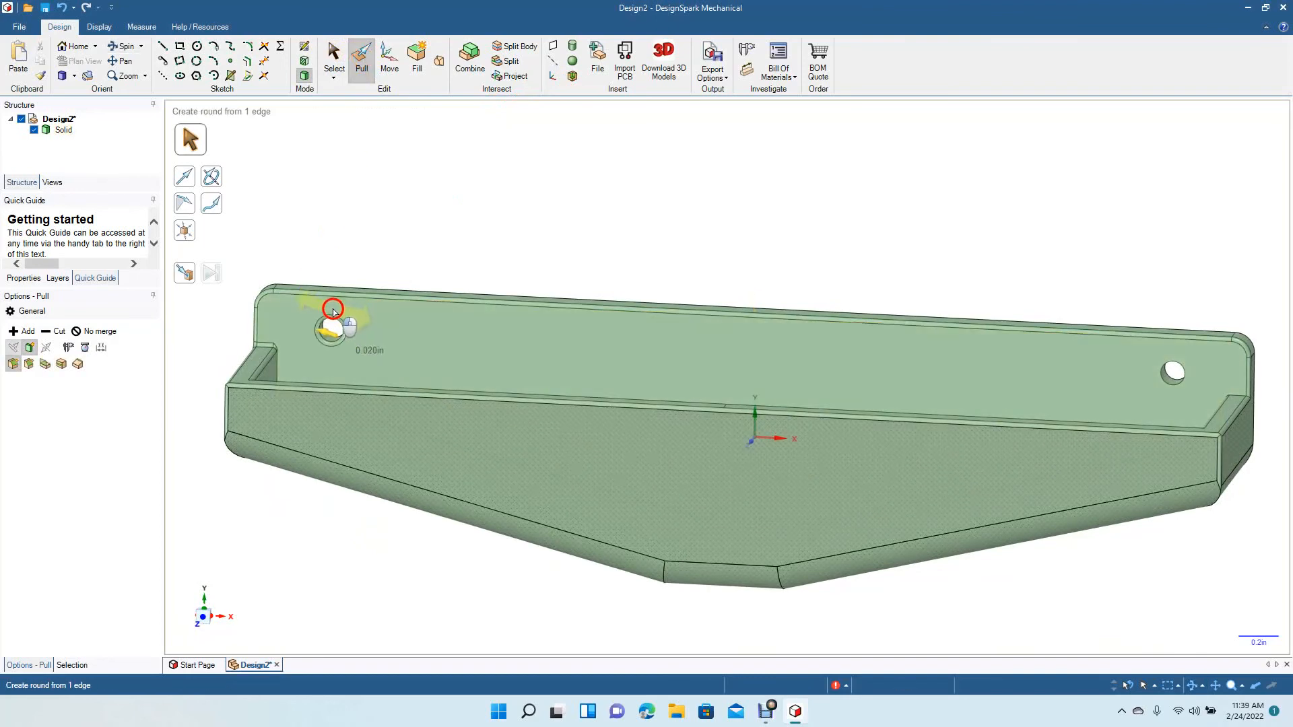
click(333, 311)
click(1170, 367)
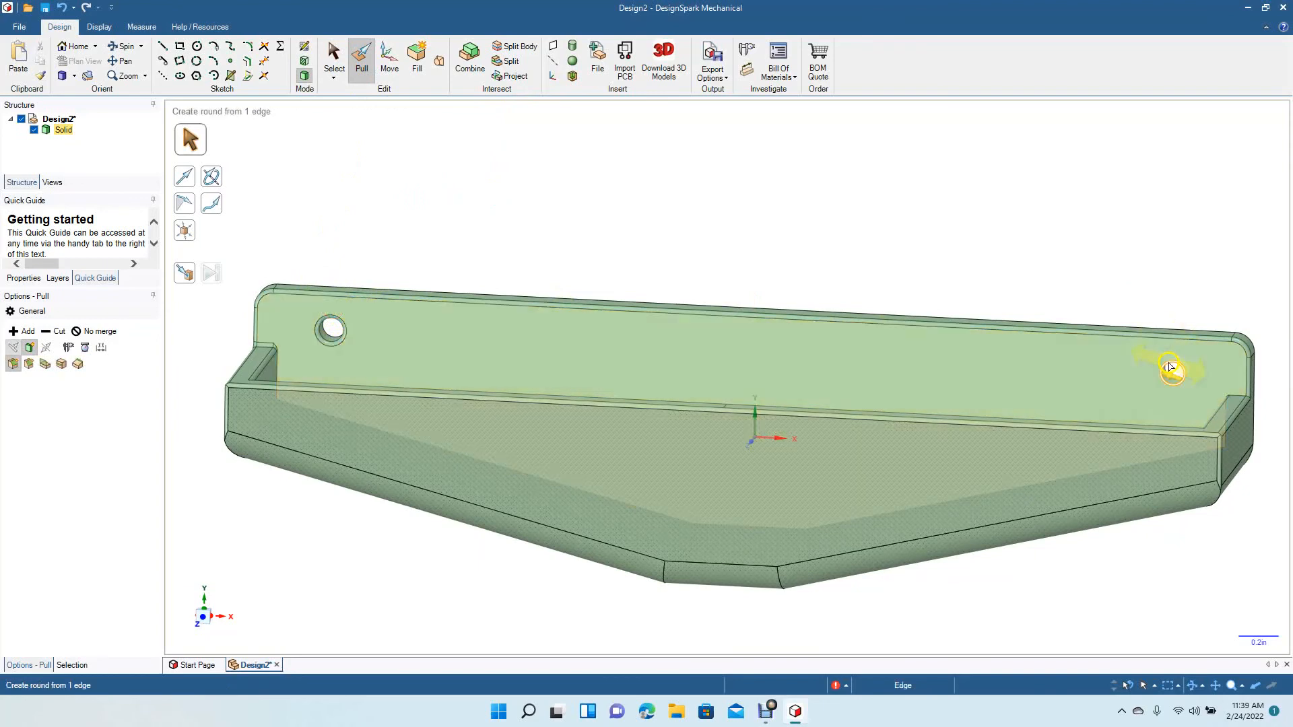
drag(1169, 367, 1164, 363)
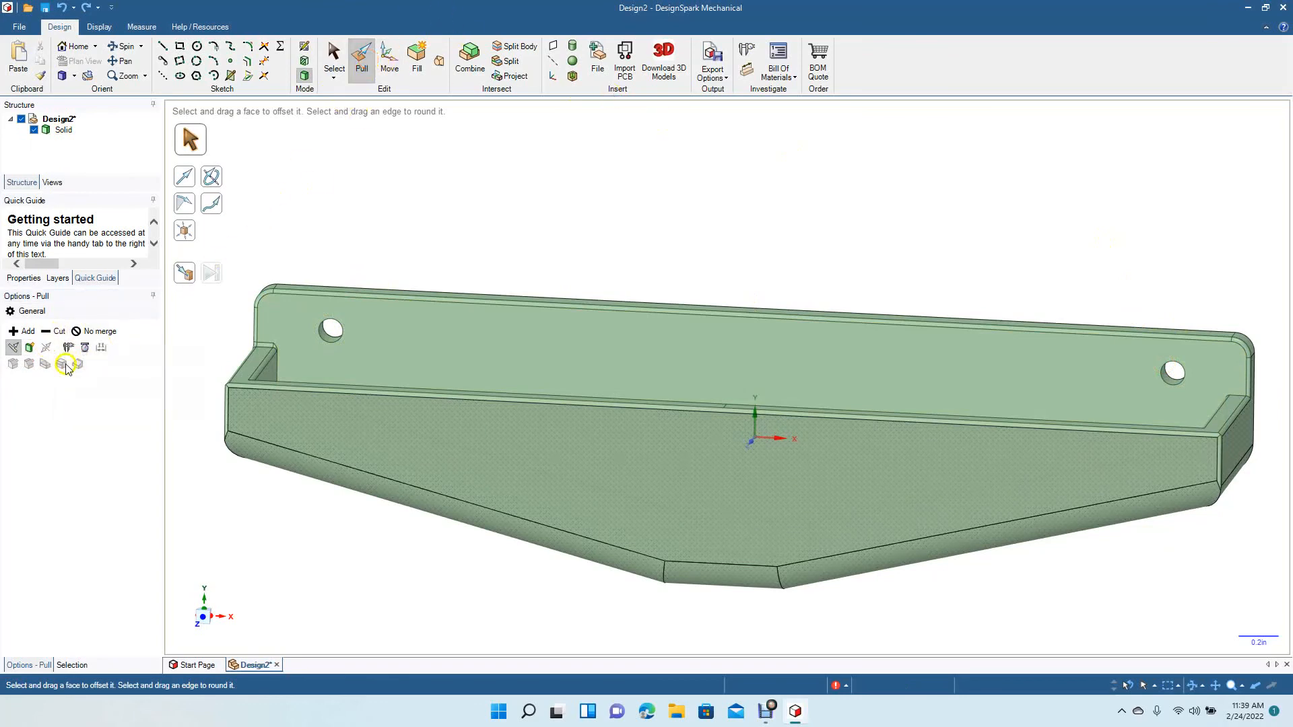
Chamfer the front edges of both mounting holes in the back plate.
click(329, 327)
click(28, 365)
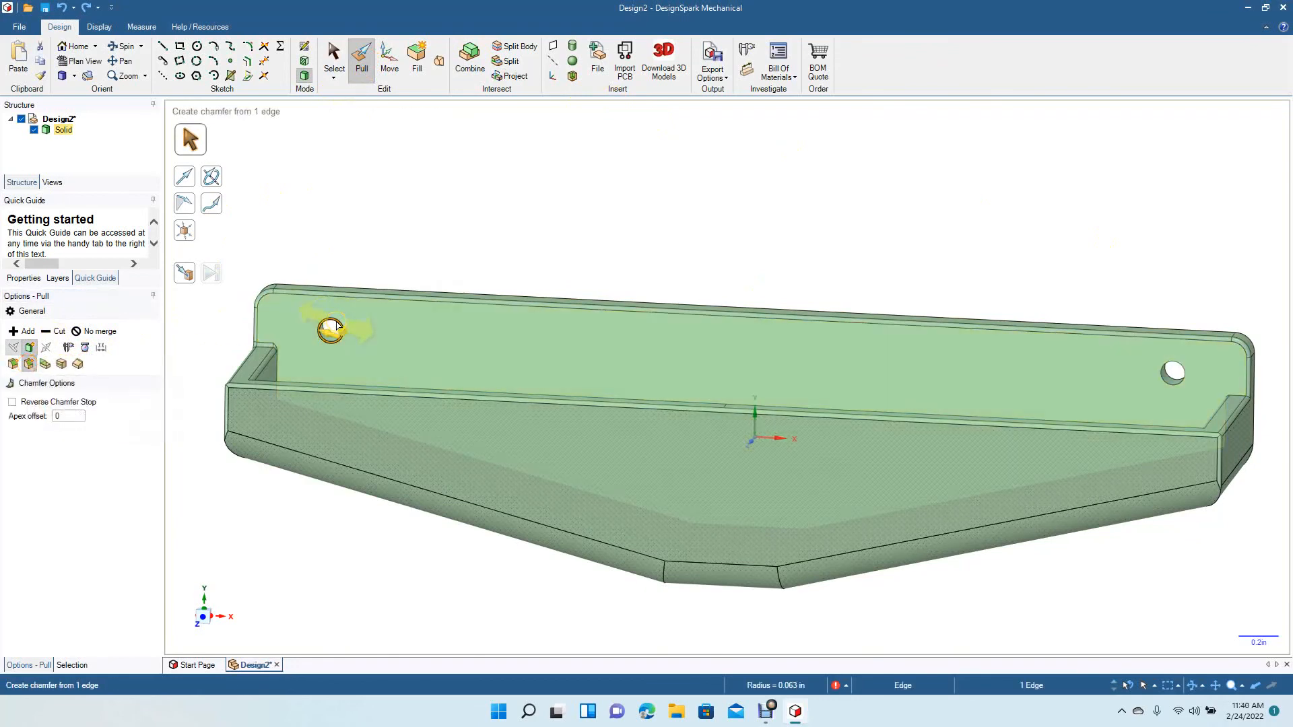
click(339, 325)
drag(351, 316, 330, 310)
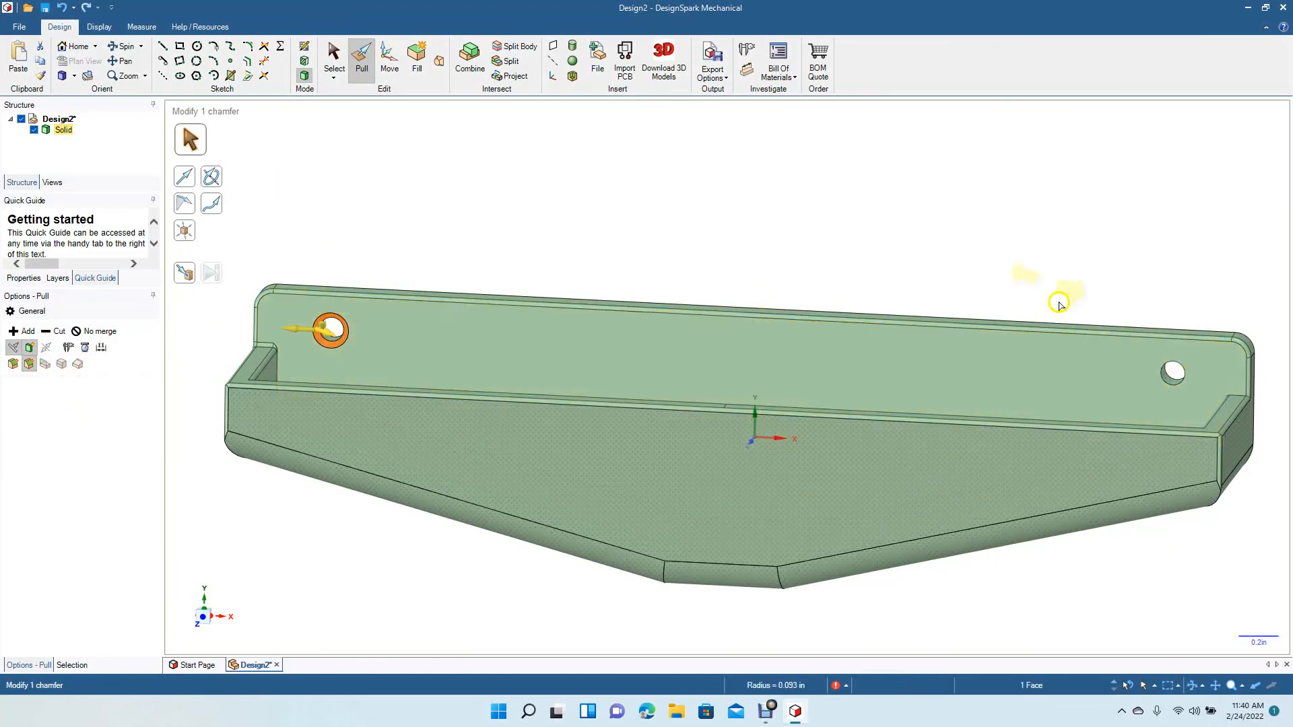
click(1039, 216)
click(1169, 370)
drag(1167, 370, 1148, 388)
click(1025, 250)
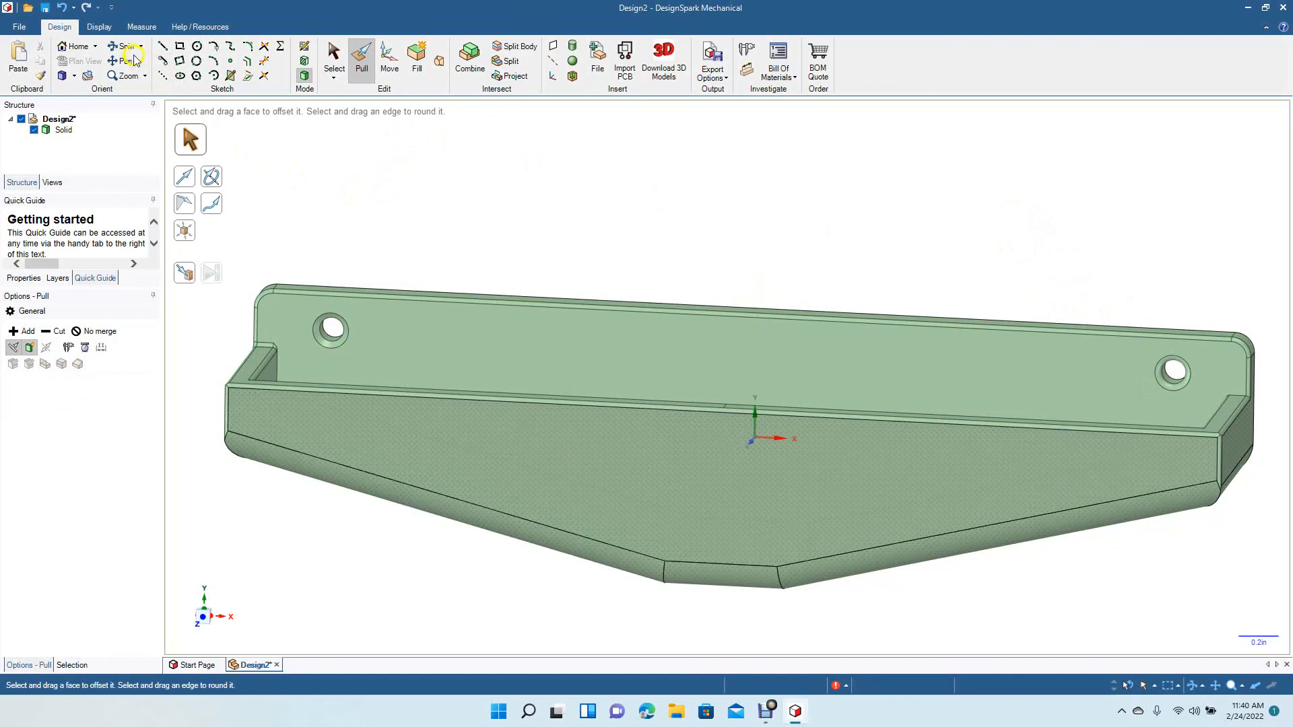
Examine the holder's front wall, rounded corners and chamfered mounting holes from the front and at a slight angle.
middle_drag(453, 278, 458, 246)
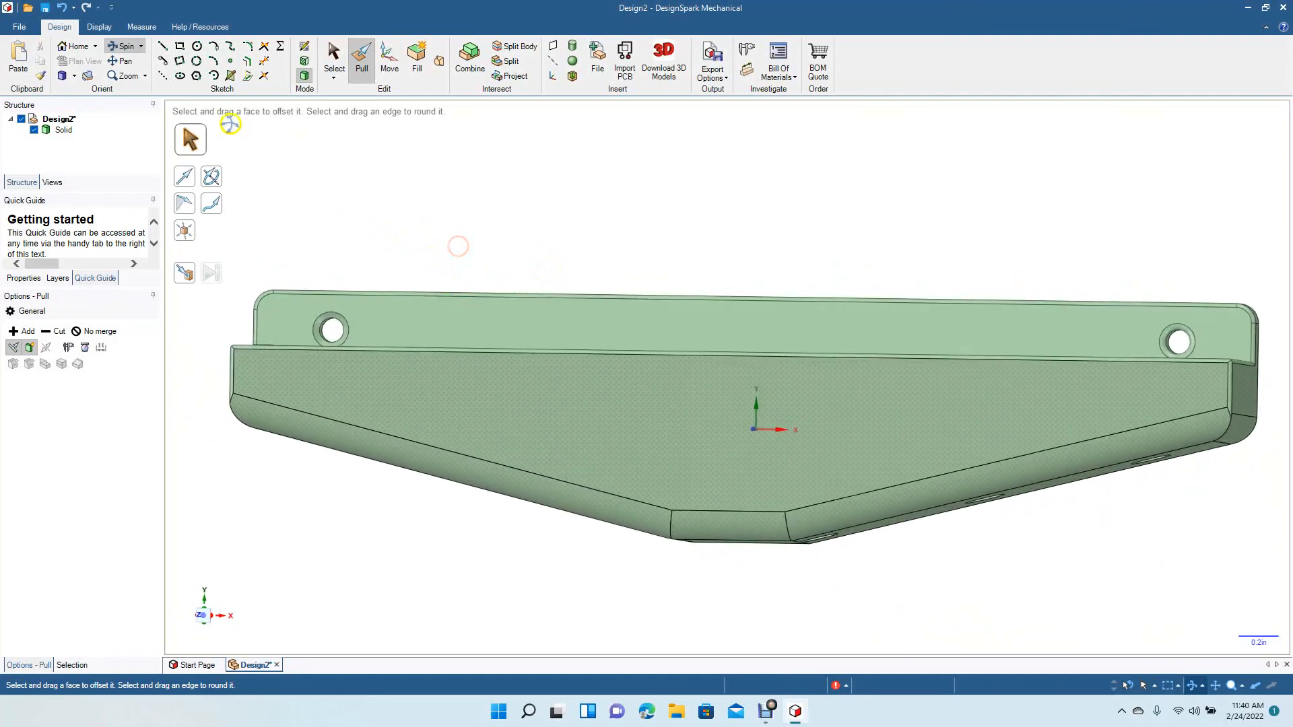
click(74, 78)
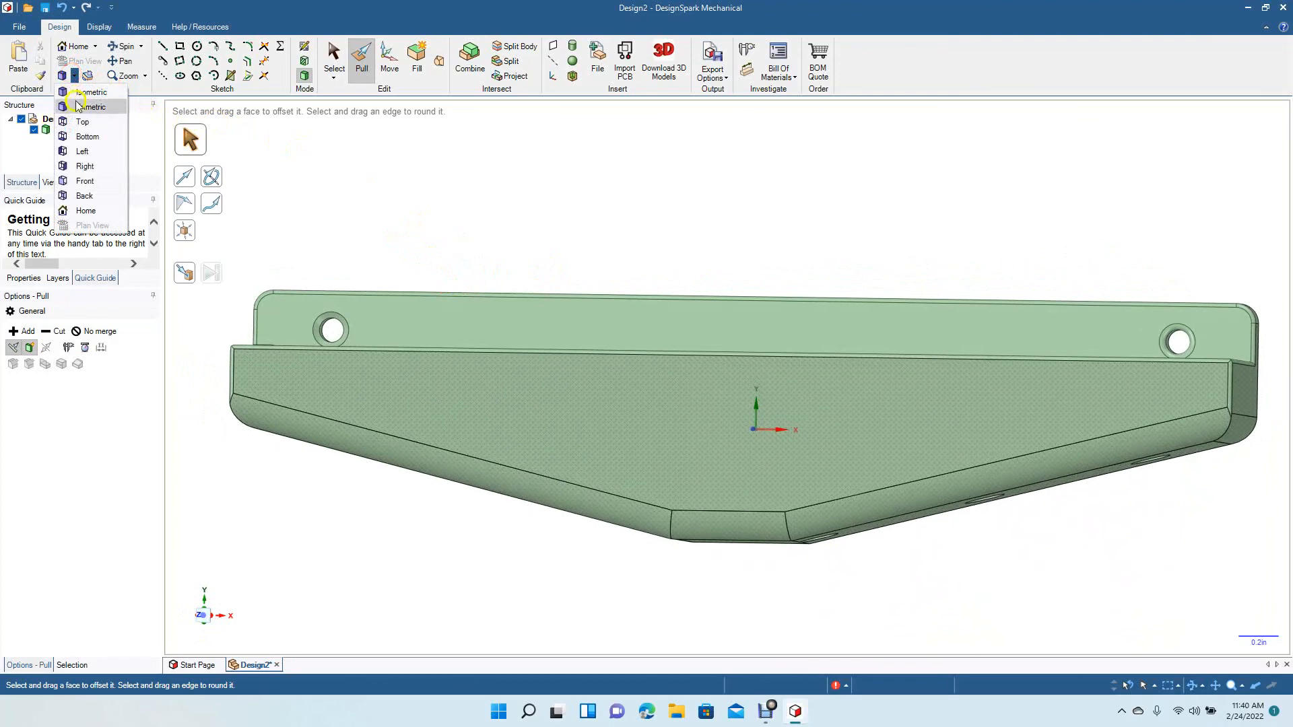
click(85, 127)
click(545, 383)
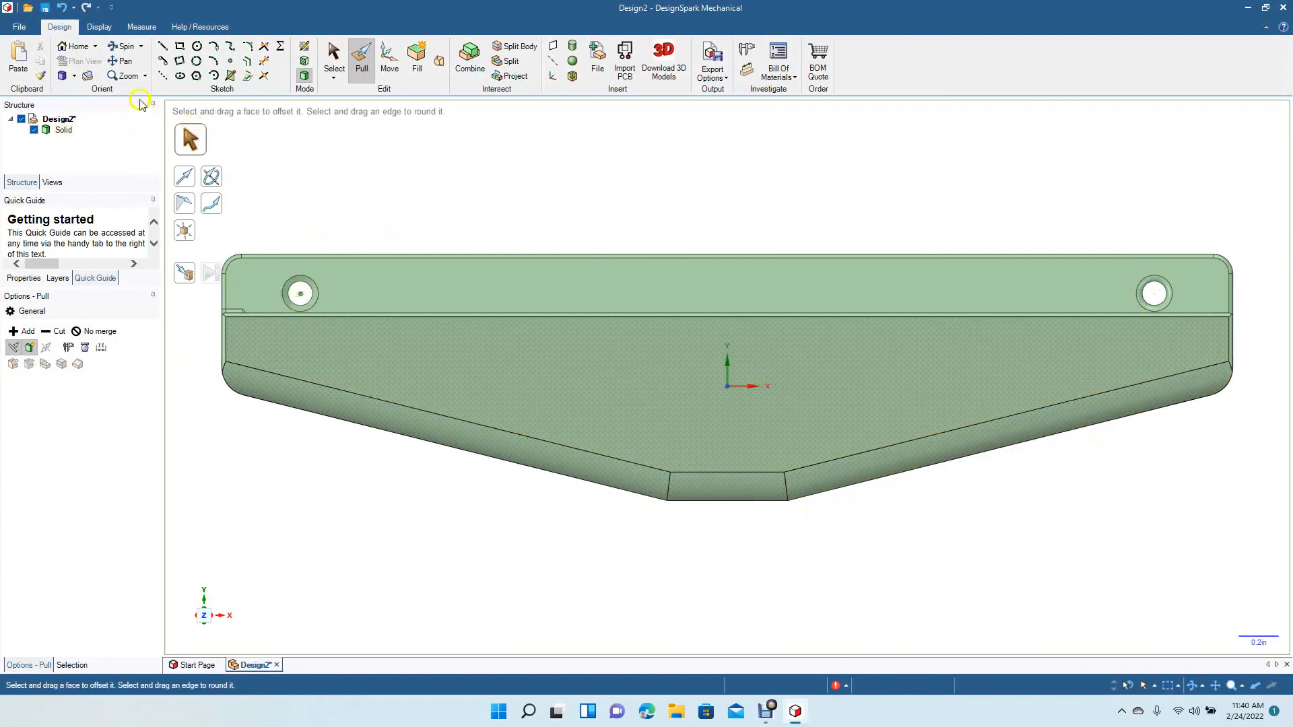
click(130, 45)
mouse_move(560, 195)
mouse_down()
mouse_move(556, 383)
mouse_move(563, 358)
mouse_move(545, 361)
mouse_move(568, 216)
mouse_move(548, 195)
mouse_up()
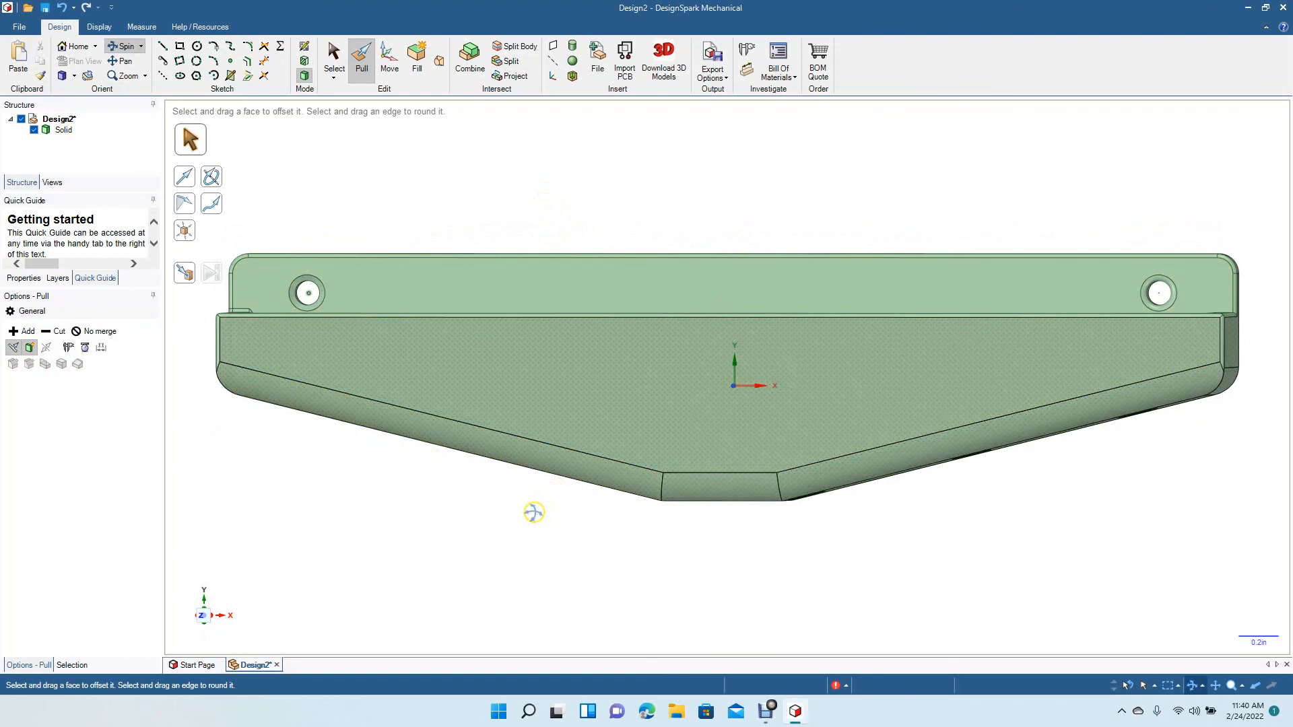